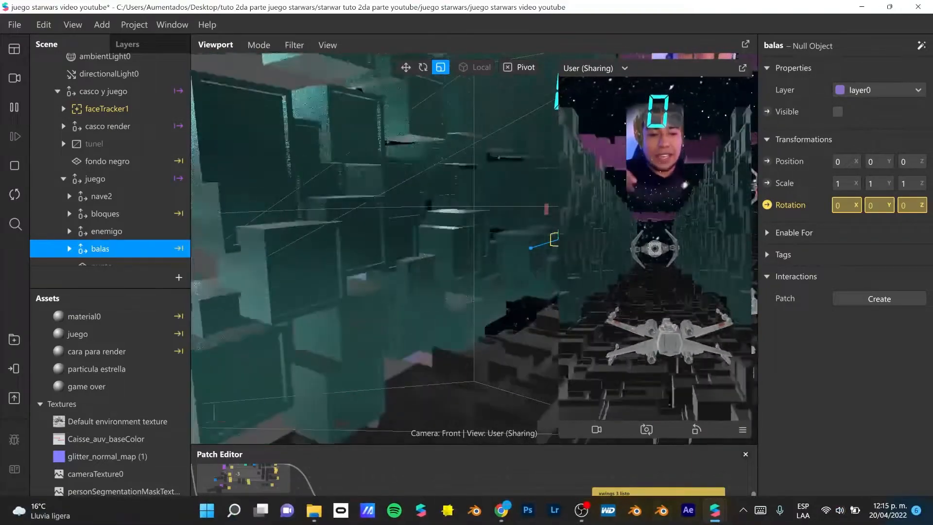
# Switch to Chrome and skim several points of the "Tutorial dynamics game spark ar studio free (spanish)" video.
pyautogui.click(500, 511)
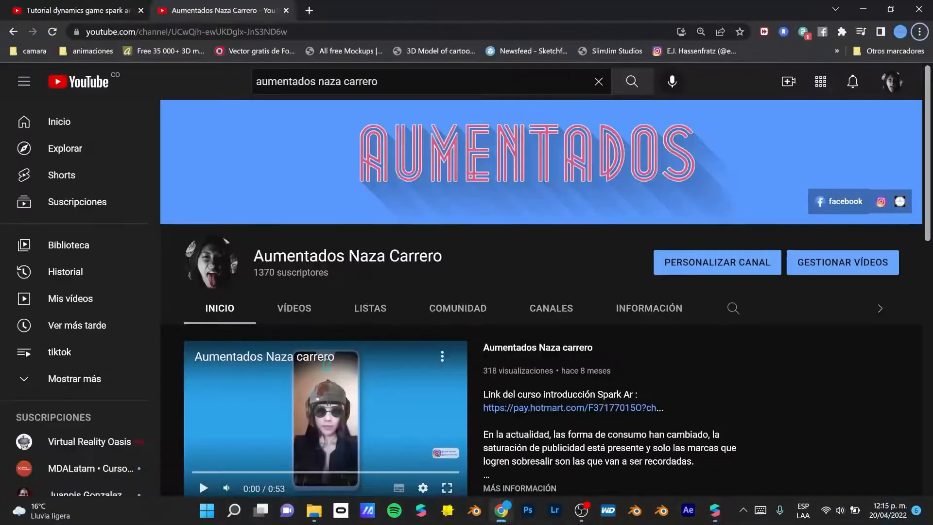
pyautogui.click(108, 10)
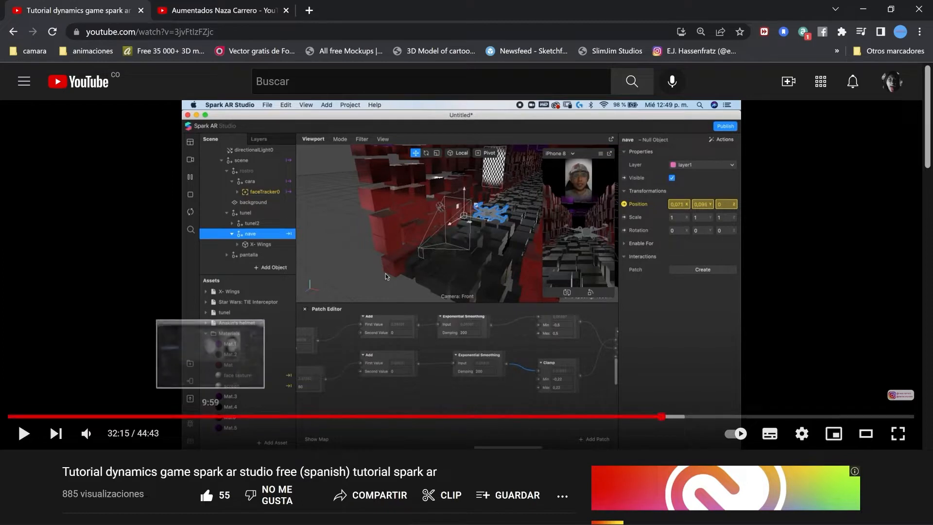
pyautogui.click(209, 417)
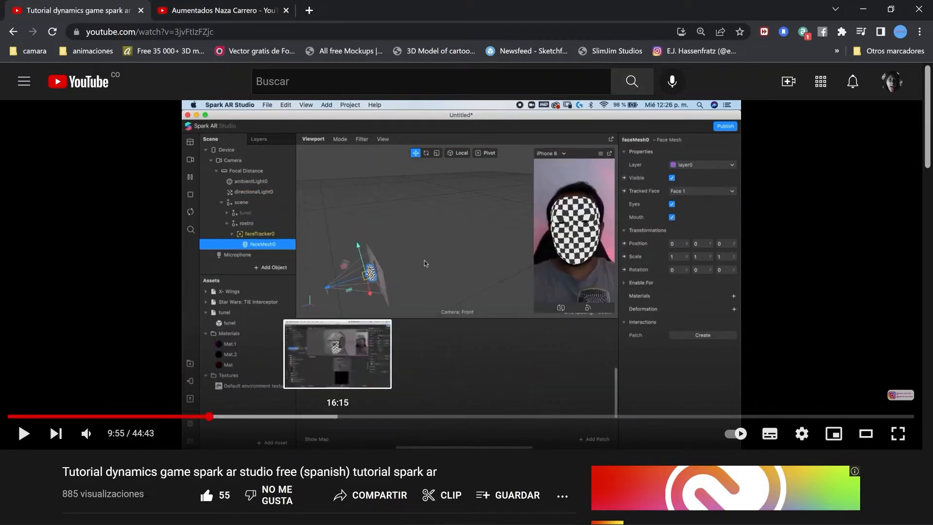
pyautogui.click(380, 417)
pyautogui.click(520, 417)
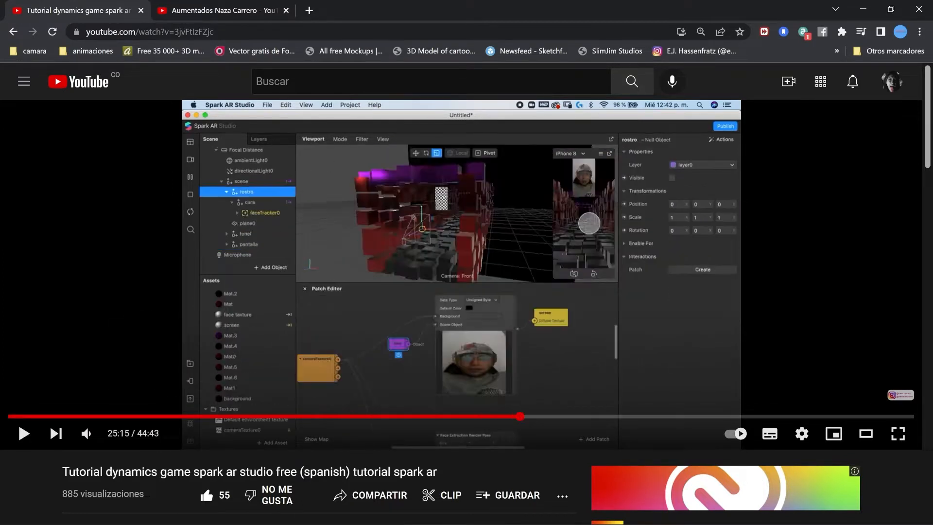
pyautogui.click(607, 417)
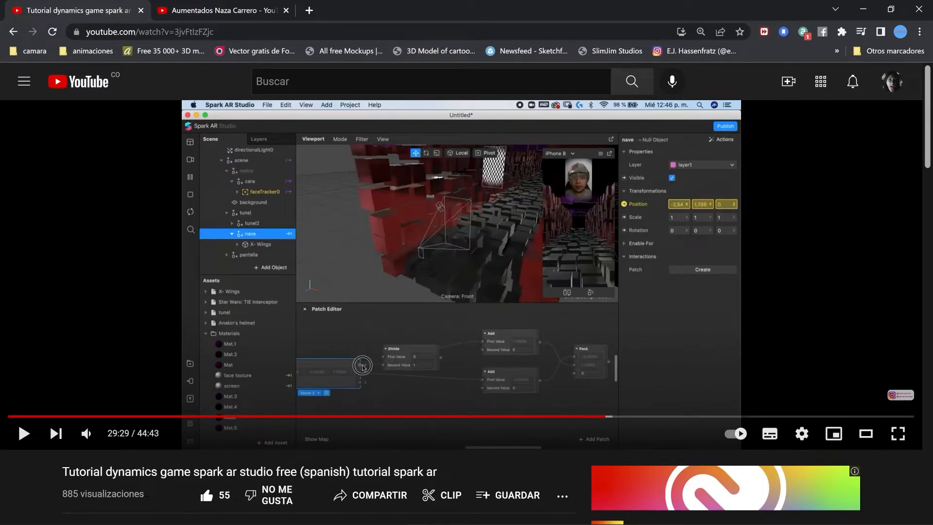
# View the Aumentados YouTube channel page, highlight its subscriber count, and return to Spark AR Studio.
pyautogui.click(205, 10)
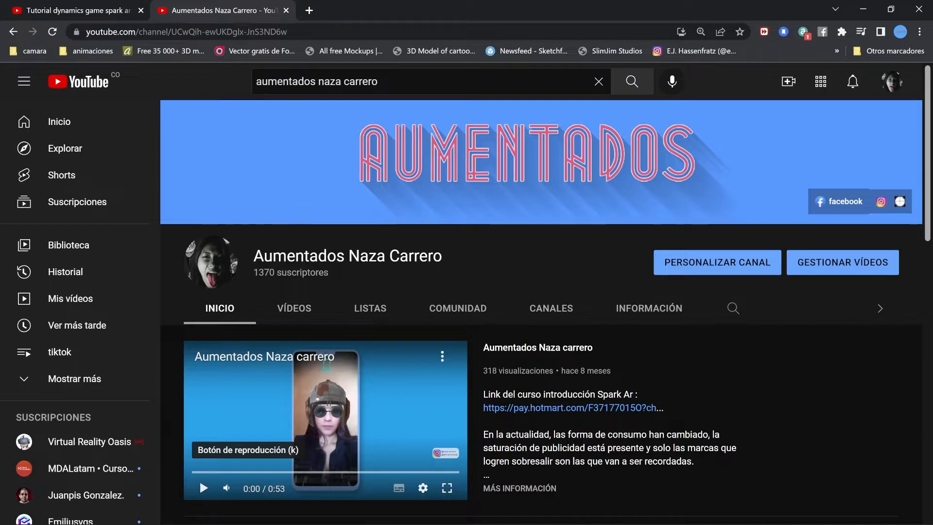
pyautogui.moveTo(253, 273); pyautogui.dragTo(329, 273)
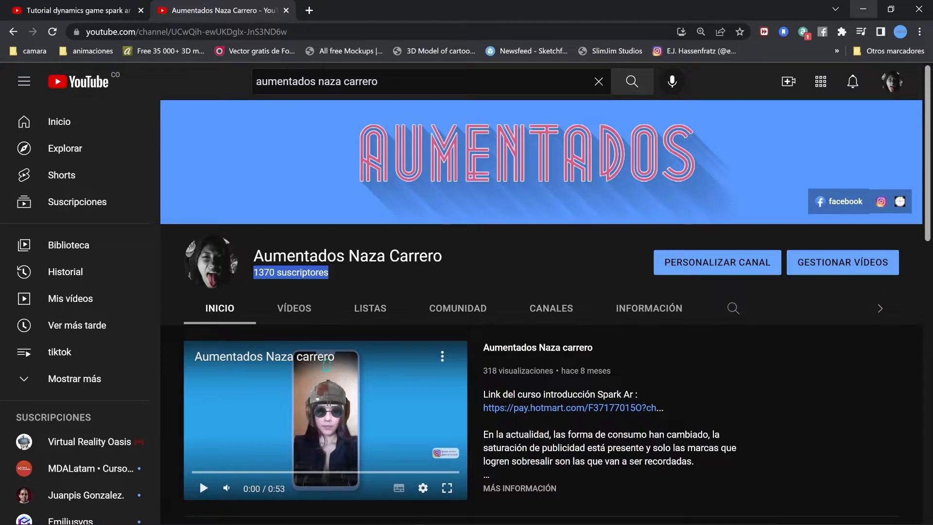
pyautogui.click(863, 9)
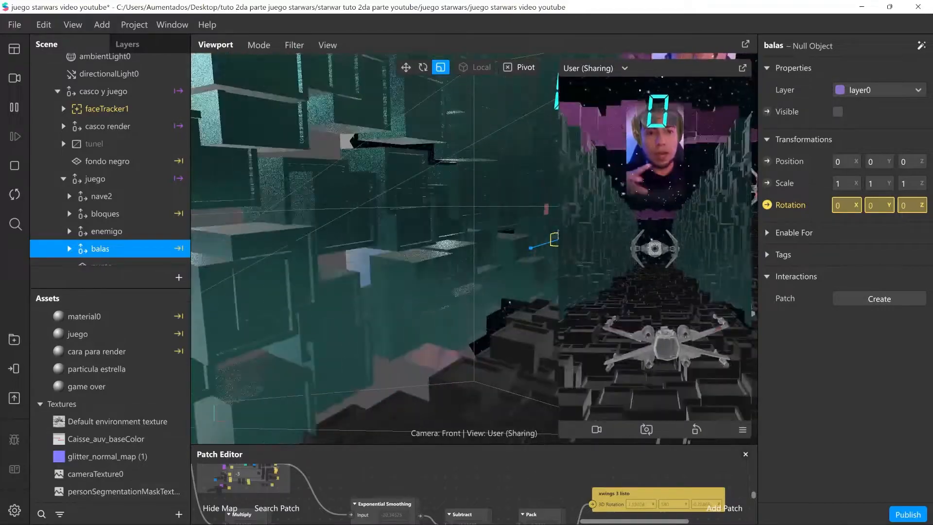
# Review the project's patch assets and locate the balas rotation patch in an enlarged Patch Editor.
pyautogui.scroll(-10, 111, 440)
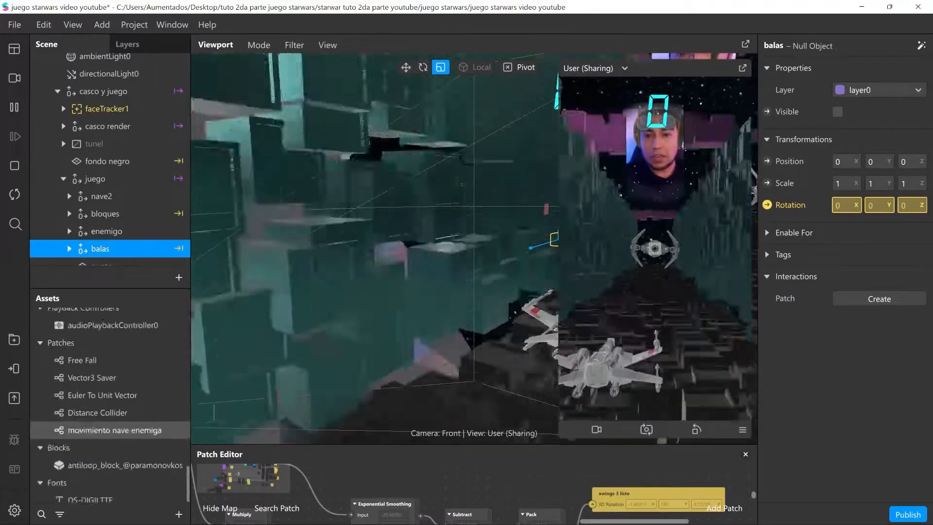
pyautogui.scroll(2, 112, 389)
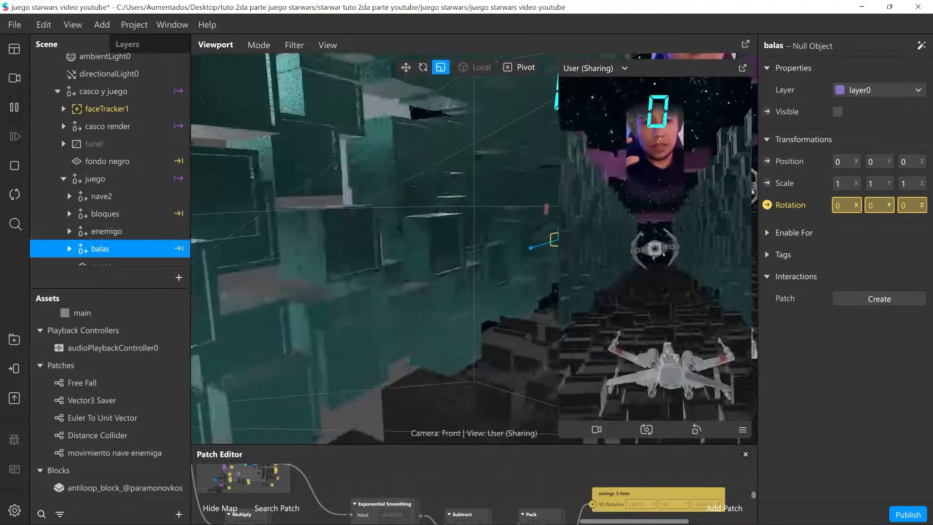
pyautogui.click(178, 248)
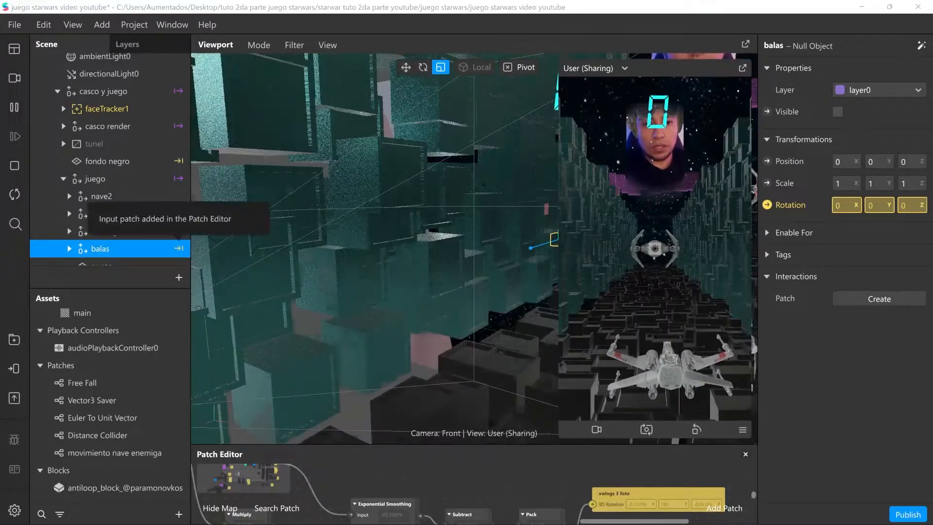
pyautogui.scroll(-3, 107, 161)
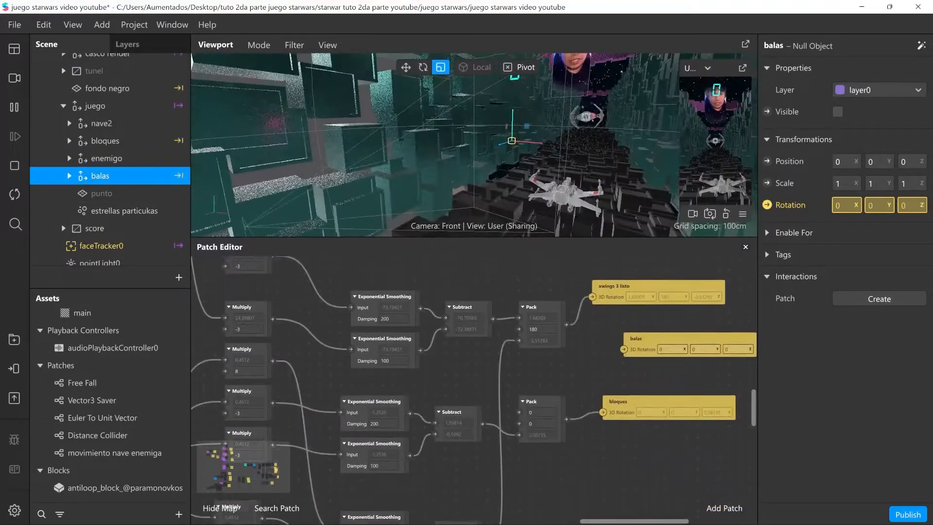
pyautogui.scroll(-3, 499, 347)
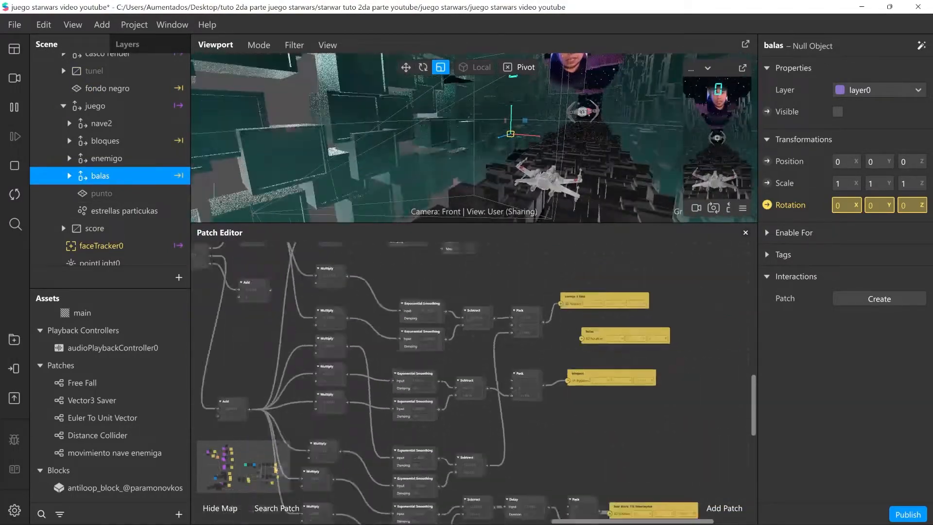
# Move the blue blink sender patch upward, farther from the faceTracker0 patch.
pyautogui.moveTo(499, 347); pyautogui.dragTo(637, 438, button='middle')
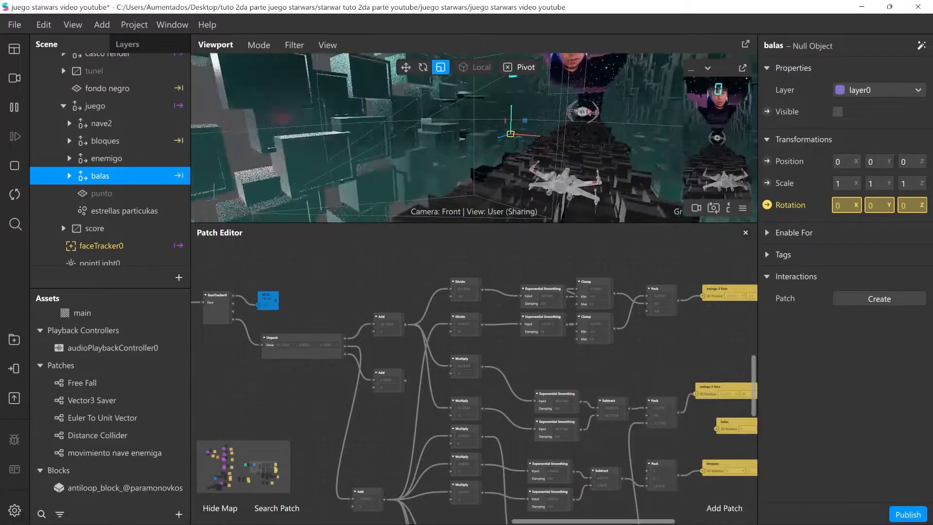
pyautogui.moveTo(205, 344); pyautogui.dragTo(401, 378, button='middle')
pyautogui.scroll(3, 383, 379)
pyautogui.moveTo(488, 316); pyautogui.dragTo(502, 268)
# Examine the patch chains that drive the 3D position and 3D rotation of xwings 3 listo.
pyautogui.moveTo(502, 268); pyautogui.dragTo(85, 262, button='middle')
pyautogui.moveTo(332, 509); pyautogui.dragTo(281, 506, button='middle')
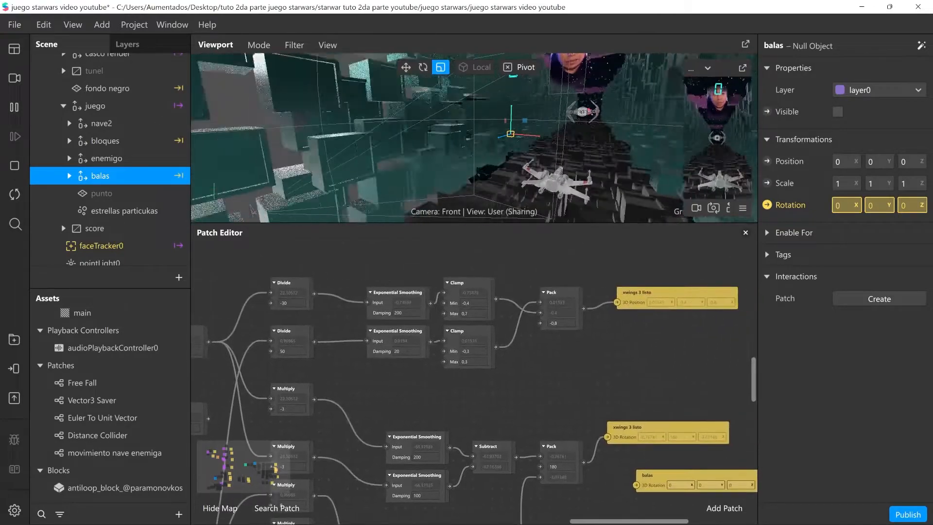
pyautogui.scroll(2, 663, 320)
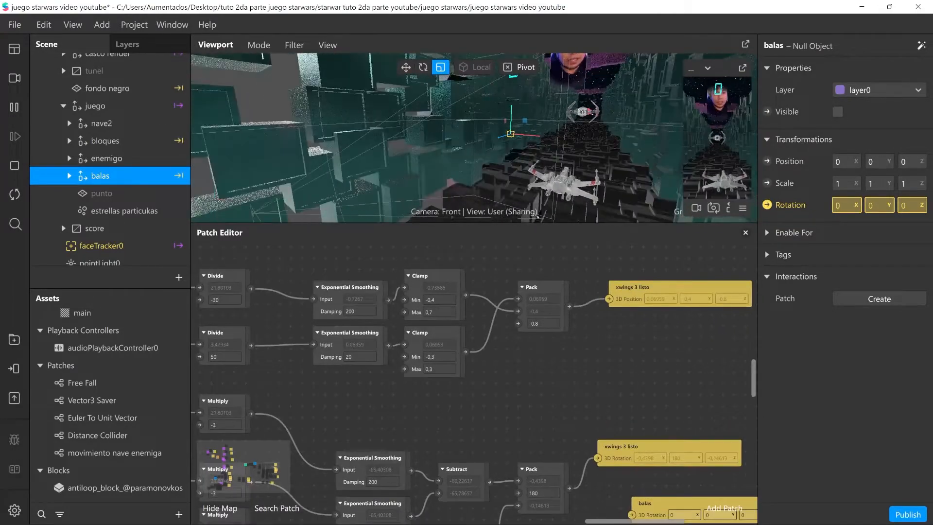
pyautogui.moveTo(663, 320); pyautogui.dragTo(677, 320, button='middle')
pyautogui.scroll(-2, 549, 363)
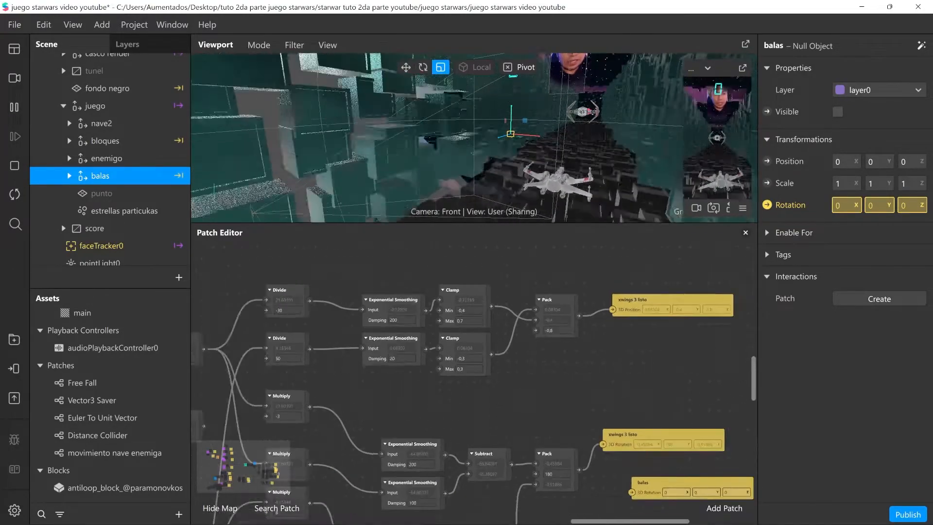
pyautogui.moveTo(550, 363); pyautogui.dragTo(640, 249, button='middle')
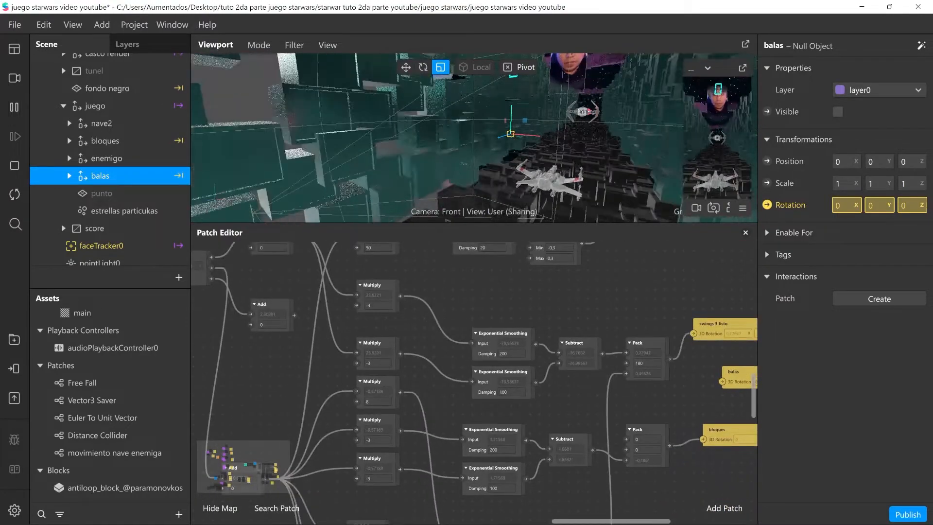
pyautogui.scroll(3, 641, 386)
pyautogui.moveTo(642, 373); pyautogui.dragTo(555, 395, button='middle')
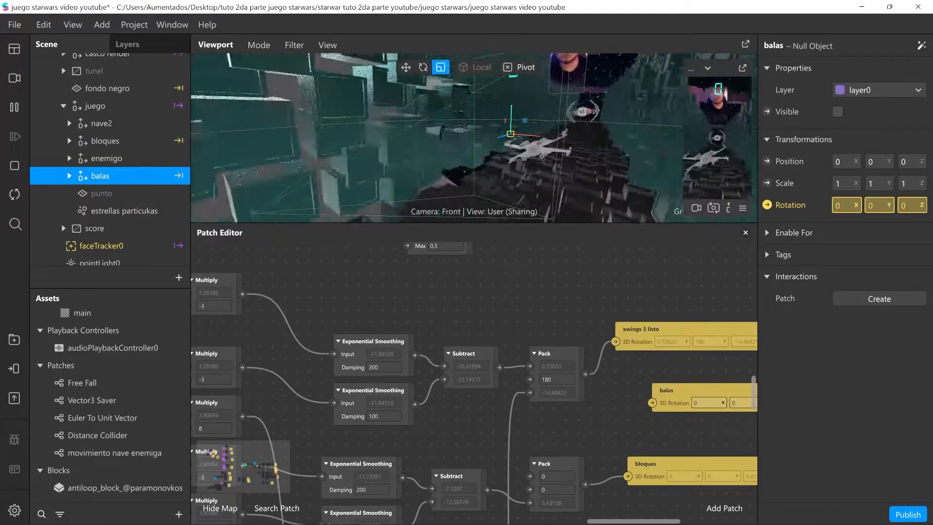
# Place the balas 3D Rotation patch directly above the xwings 3 listo rotation patch.
pyautogui.moveTo(696, 387); pyautogui.dragTo(690, 330, button='middle')
pyautogui.moveTo(691, 330)
pyautogui.mouseDown()
pyautogui.moveTo(668, 317)
pyautogui.moveTo(684, 322)
pyautogui.mouseUp()
pyautogui.moveTo(684, 322); pyautogui.dragTo(598, 352, button='middle')
pyautogui.moveTo(599, 353); pyautogui.dragTo(563, 266)
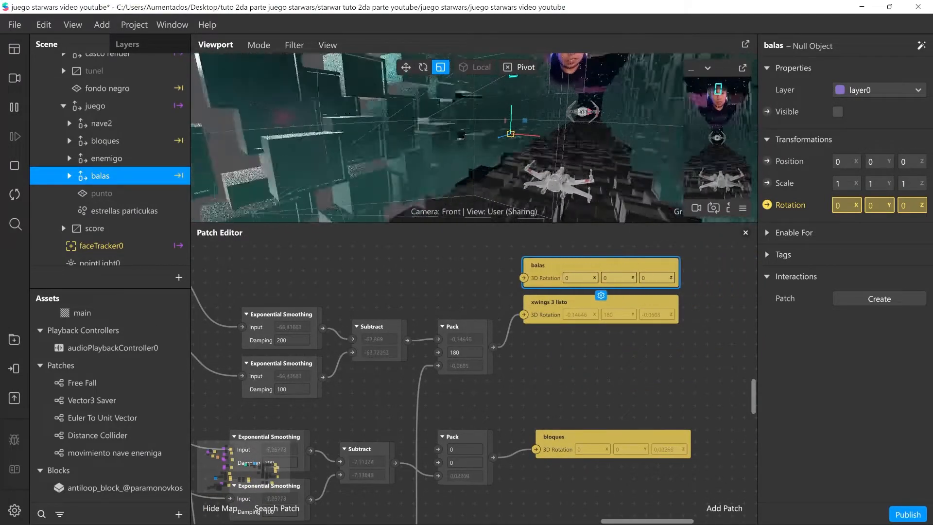
# Examine the patch chains that rotate bloques and the TIE Interceptor, tracing them back to the face tracker patches.
pyautogui.moveTo(474, 383); pyautogui.dragTo(569, 313, button='middle')
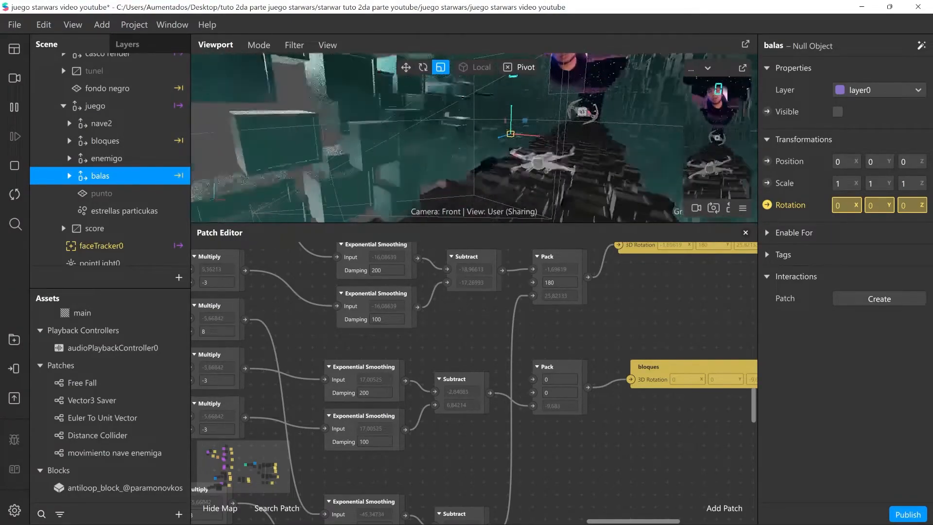
pyautogui.moveTo(579, 378); pyautogui.dragTo(665, 299, button='middle')
pyautogui.scroll(-1, 642, 335)
pyautogui.moveTo(641, 335); pyautogui.dragTo(581, 250, button='middle')
pyautogui.moveTo(617, 369); pyautogui.dragTo(610, 344, button='middle')
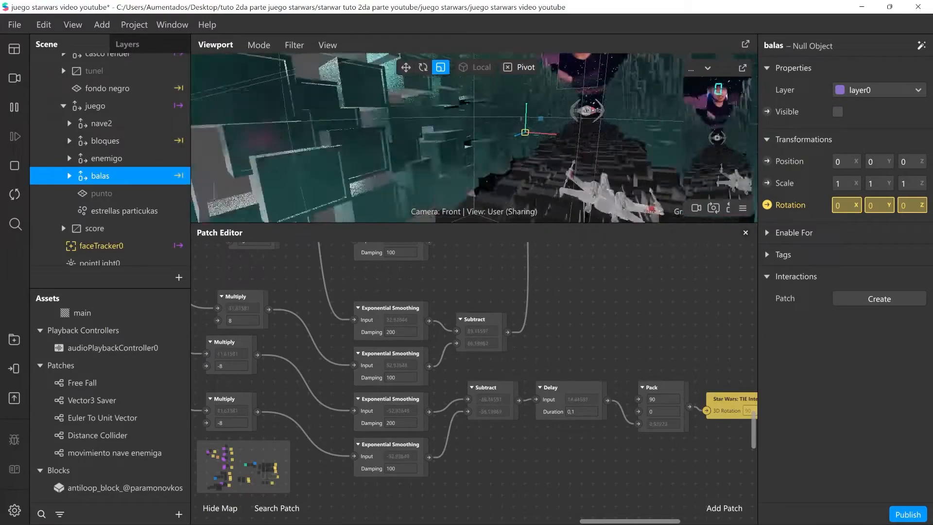
pyautogui.scroll(-2, 600, 356)
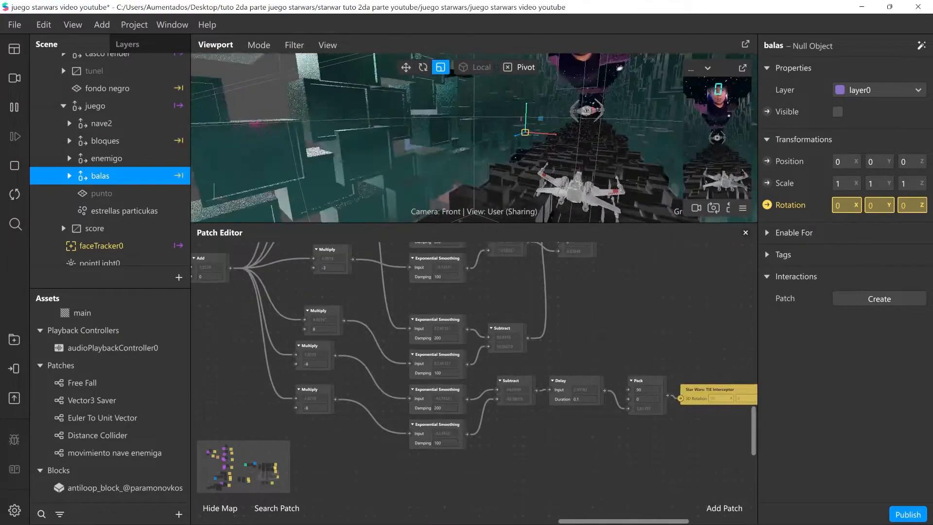
pyautogui.moveTo(600, 277); pyautogui.dragTo(639, 499, button='middle')
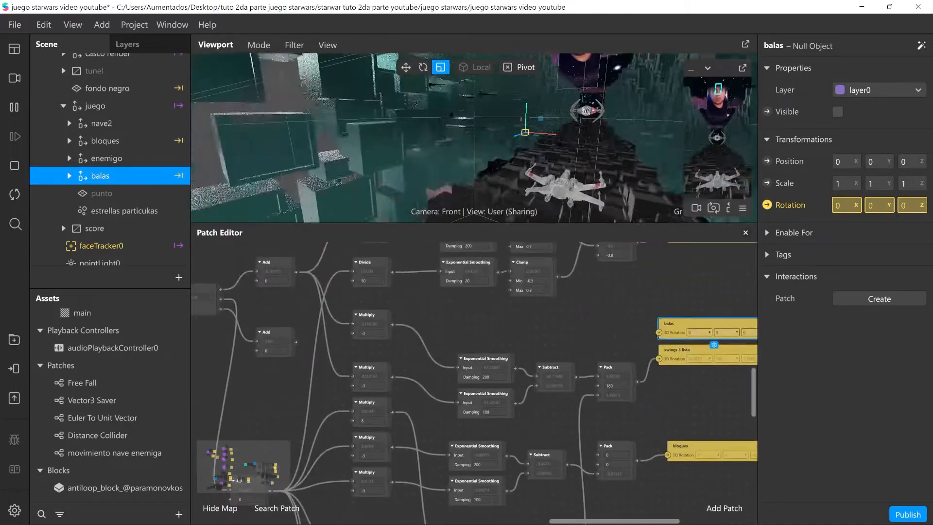
pyautogui.moveTo(640, 464); pyautogui.dragTo(718, 514, button='middle')
pyautogui.moveTo(370, 364); pyautogui.dragTo(639, 434, button='middle')
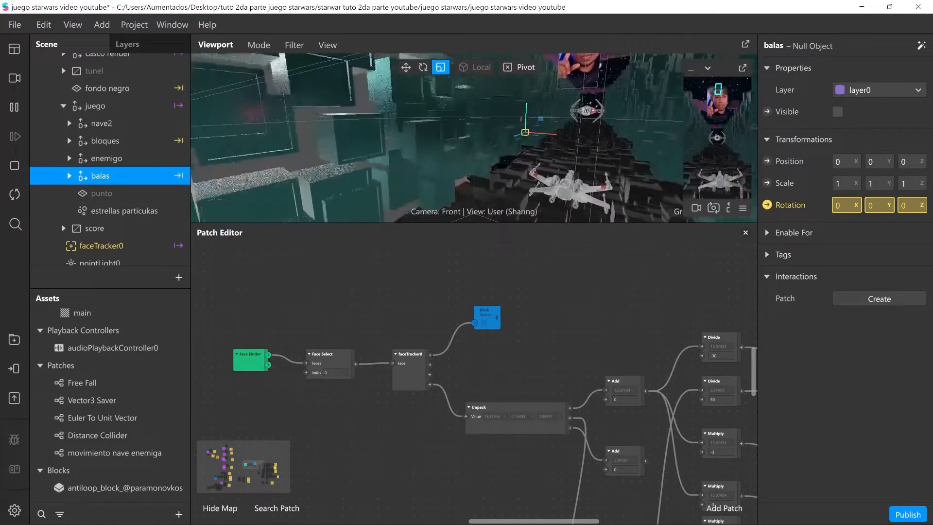
# Enlarge the viewport and add a canvas inside the casco y juego null object.
pyautogui.moveTo(474, 223); pyautogui.dragTo(474, 356)
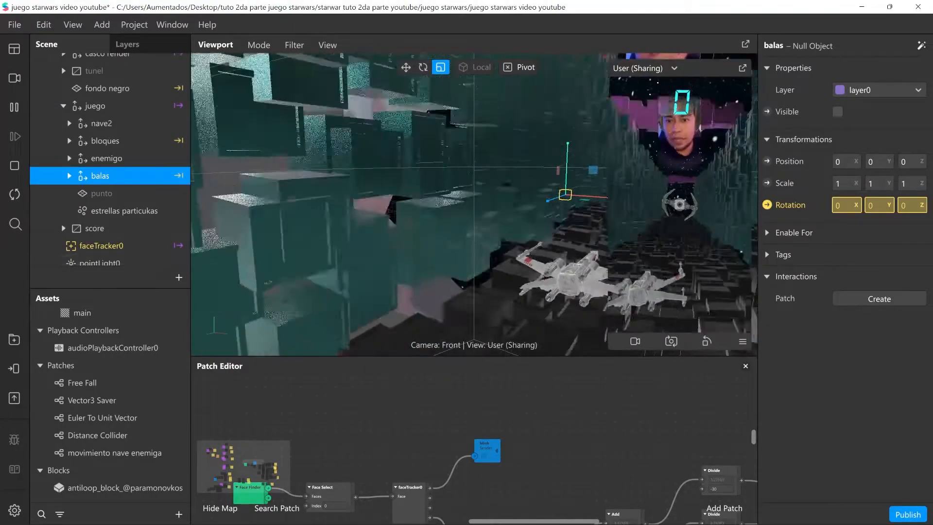
pyautogui.scroll(-1, 122, 208)
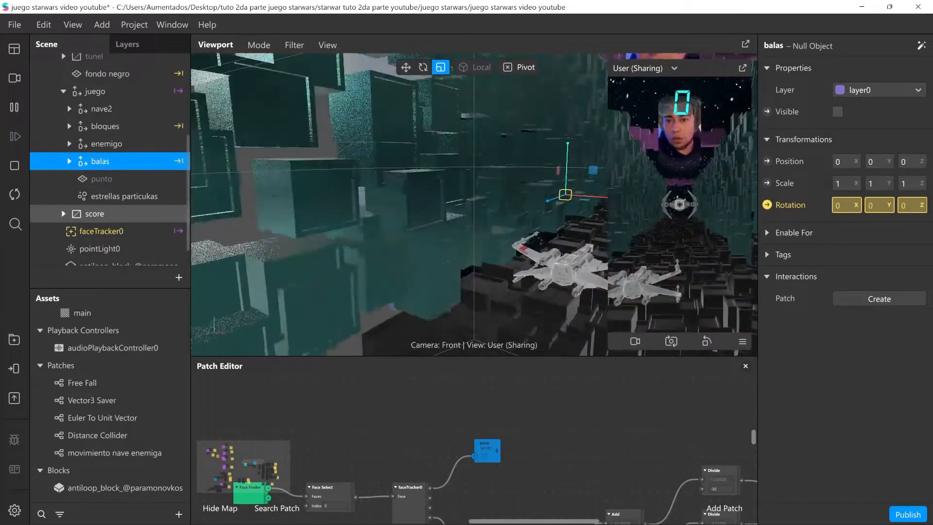
pyautogui.click(95, 214)
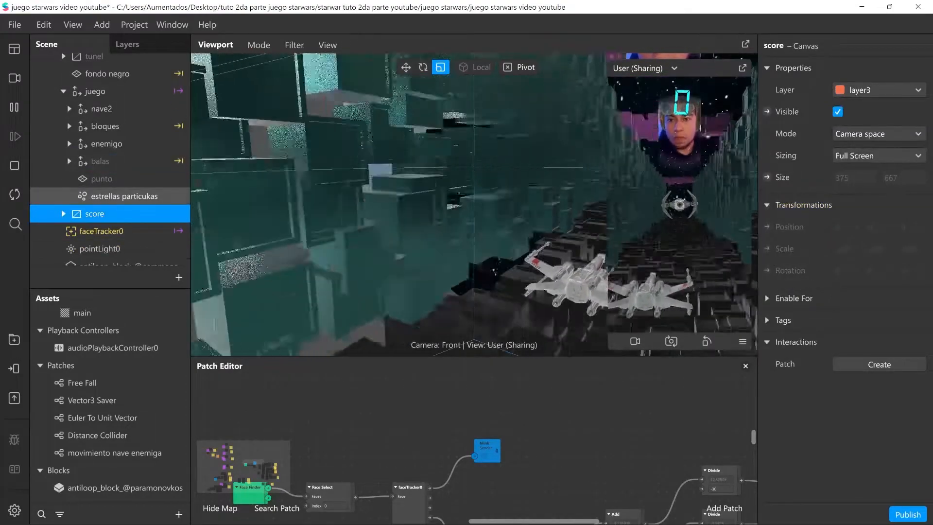
pyautogui.scroll(2, 106, 209)
pyautogui.scroll(4, 104, 209)
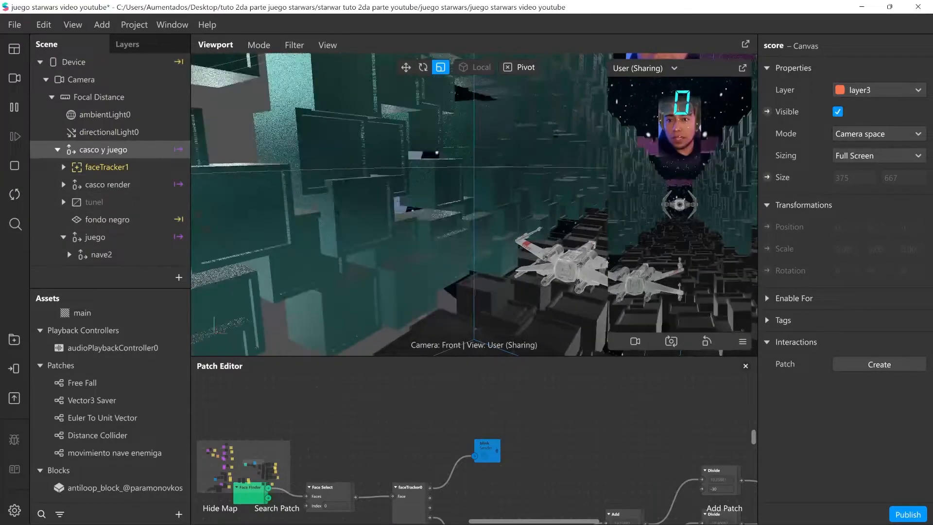
pyautogui.click(103, 150)
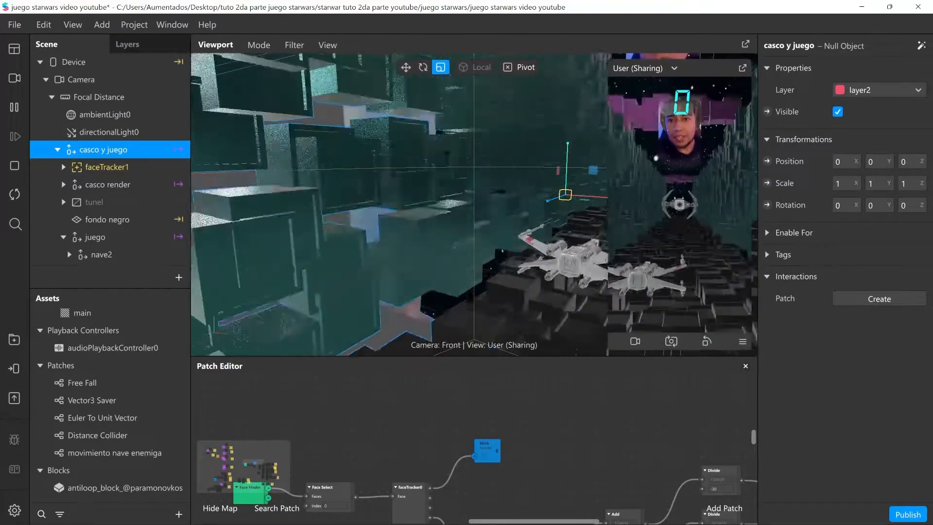
pyautogui.rightClick(115, 153)
pyautogui.moveTo(146, 164)
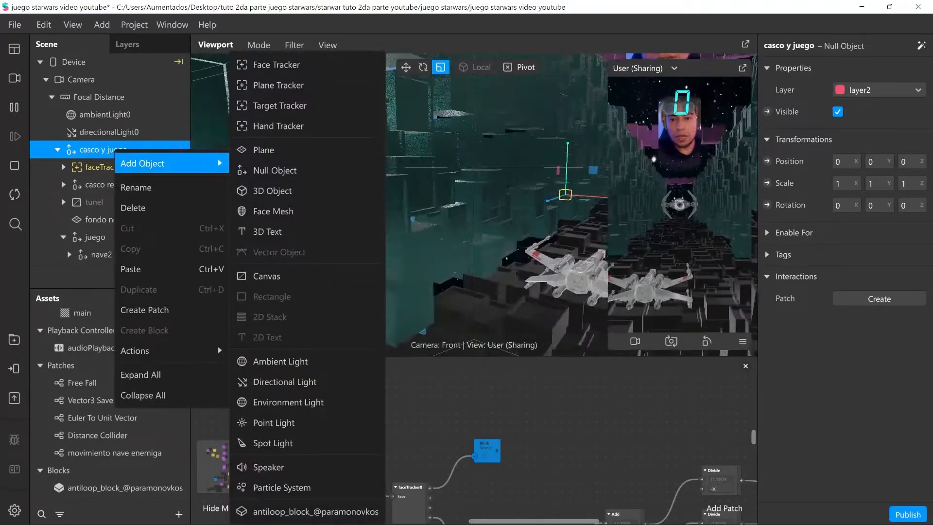
pyautogui.click(268, 276)
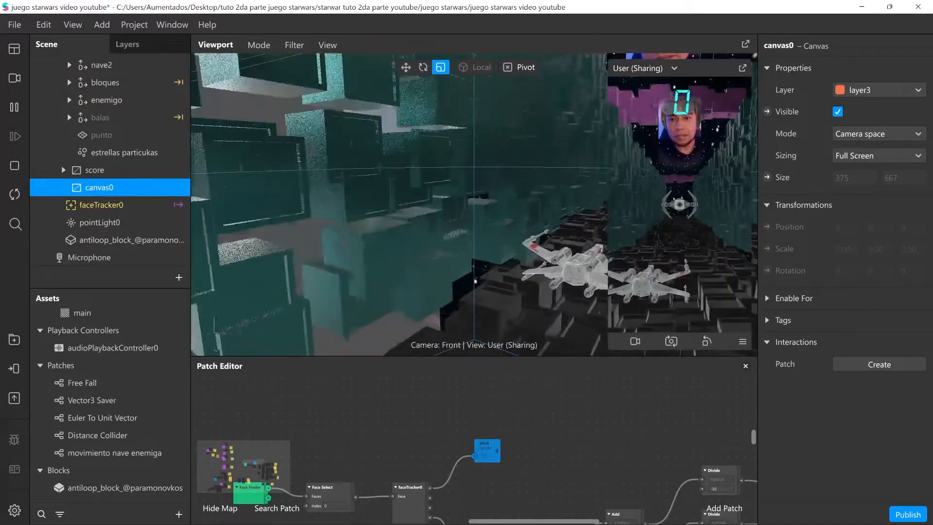
# Add a 2D text object inside the new canvas.
pyautogui.rightClick(108, 190)
pyautogui.moveTo(146, 201)
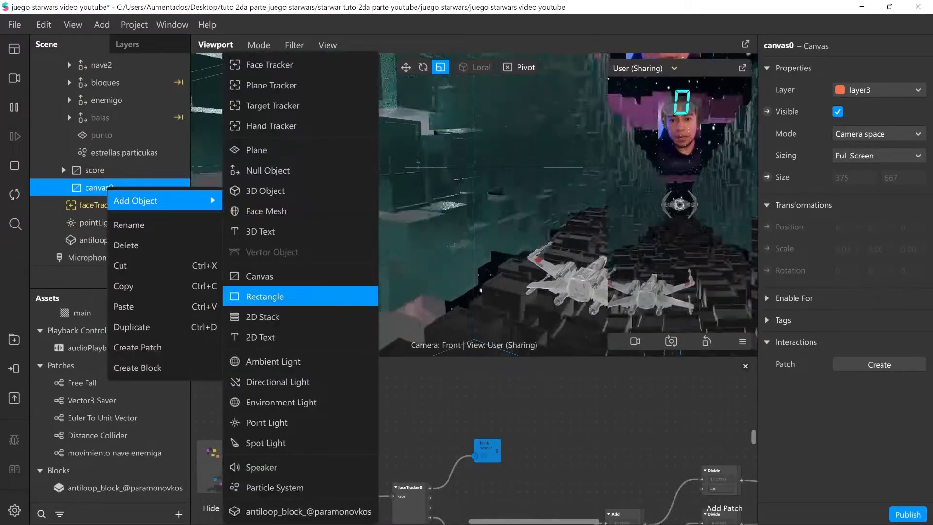
pyautogui.click(263, 337)
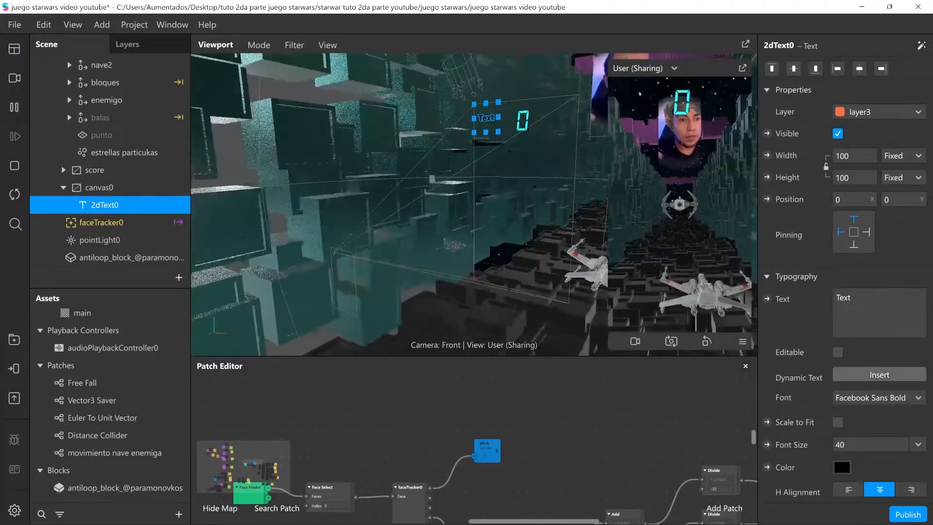
# Change the new 2D text to 0 and color it light cyan (#55ffff).
pyautogui.doubleClick(843, 297)
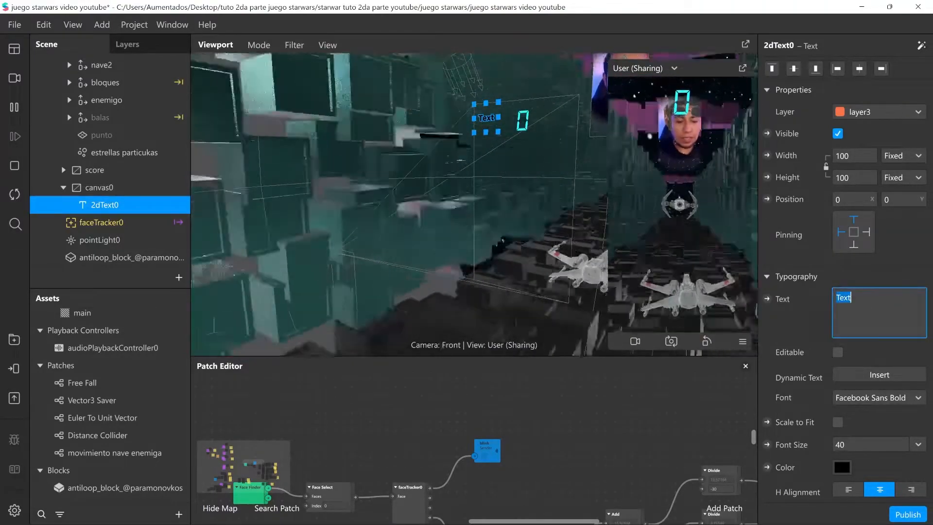
pyautogui.write('0')
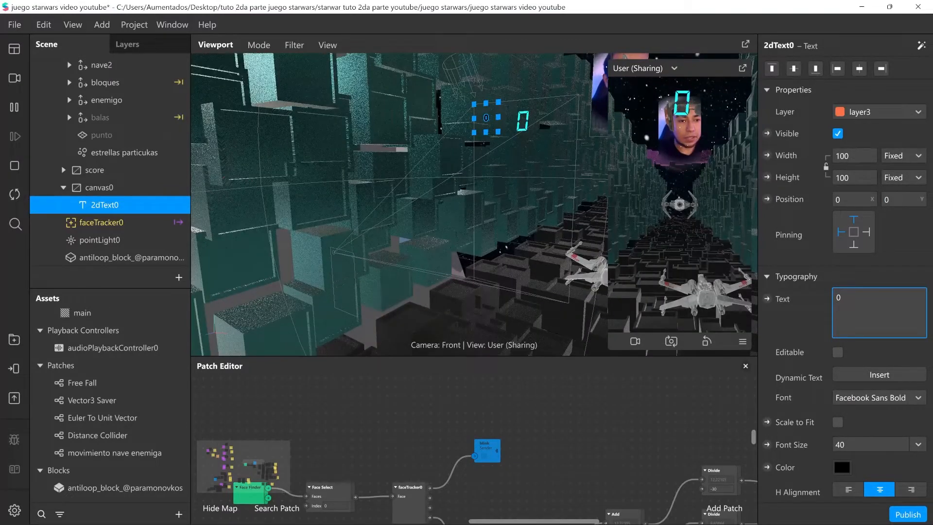
pyautogui.click(843, 467)
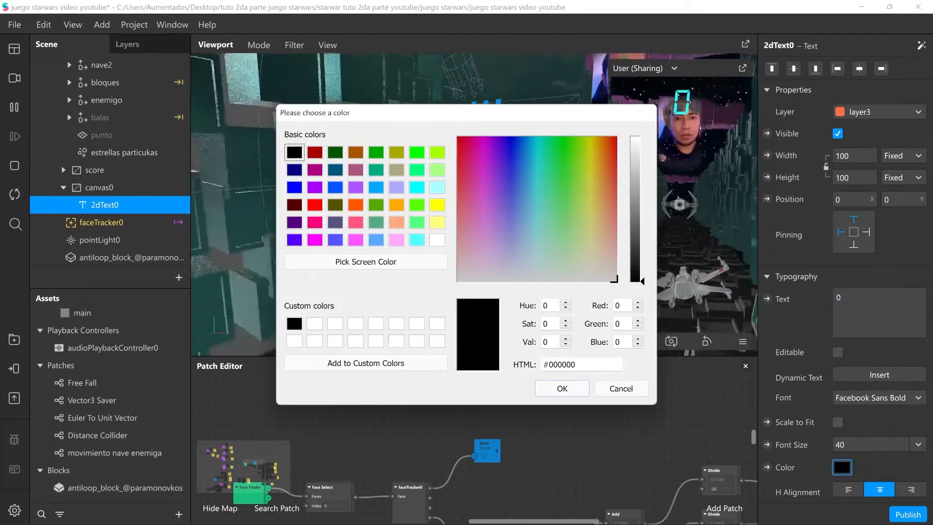
pyautogui.click(416, 240)
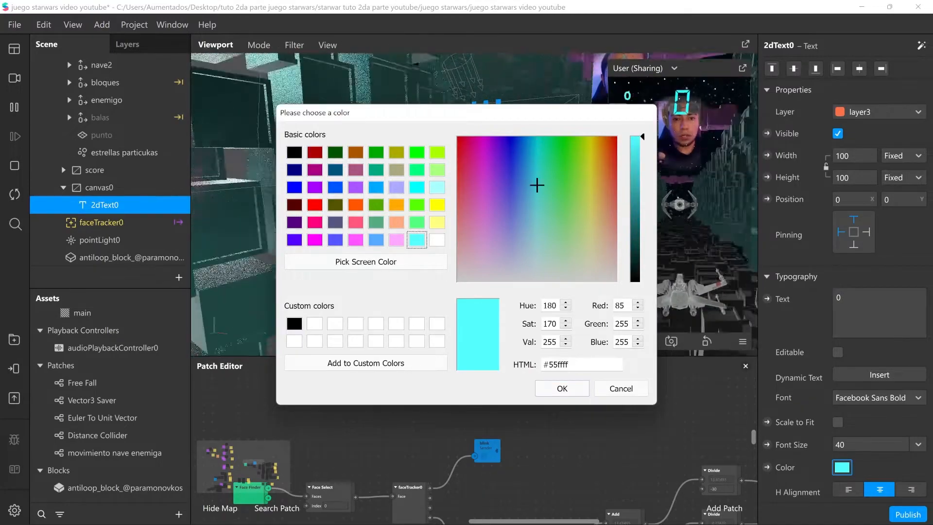
pyautogui.click(561, 388)
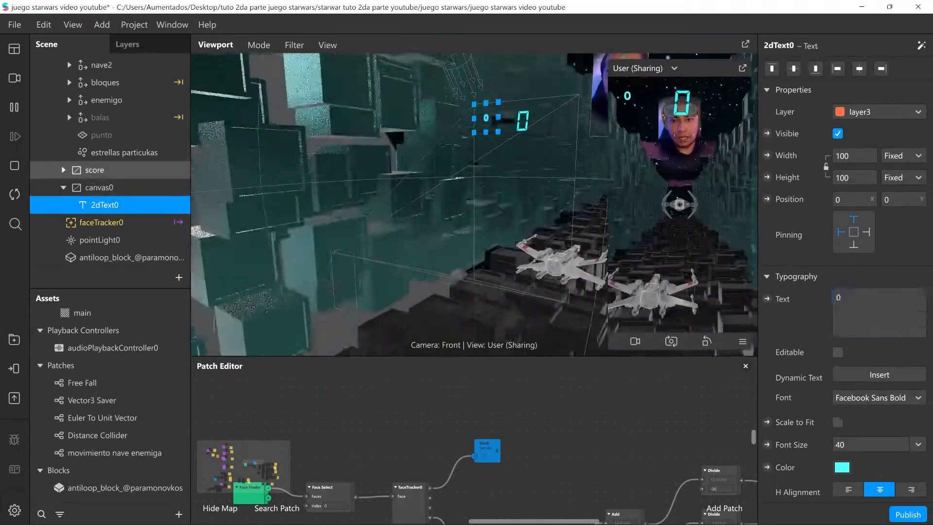
# Hide the existing score canvas.
pyautogui.click(95, 170)
pyautogui.click(838, 111)
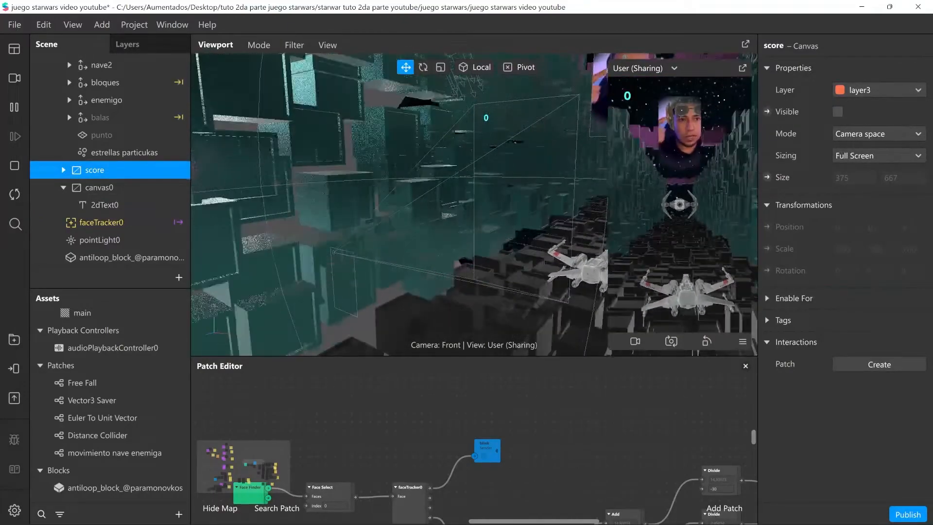
# Center the new text horizontally in its canvas and set its font size to 90.
pyautogui.click(99, 187)
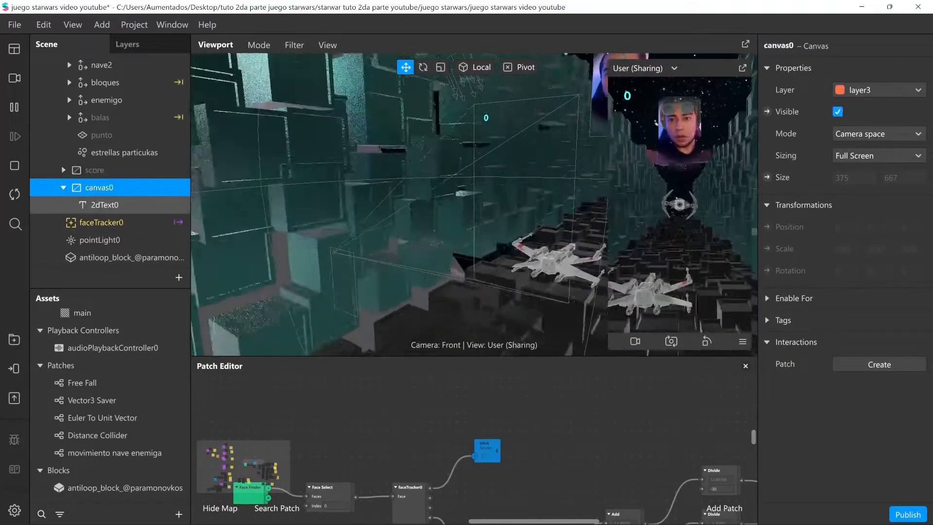
pyautogui.click(104, 205)
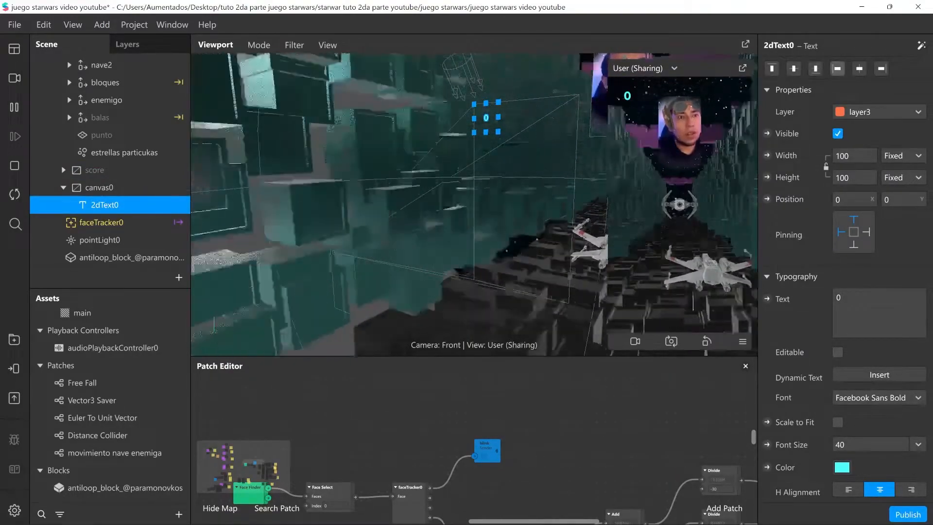
pyautogui.click(859, 68)
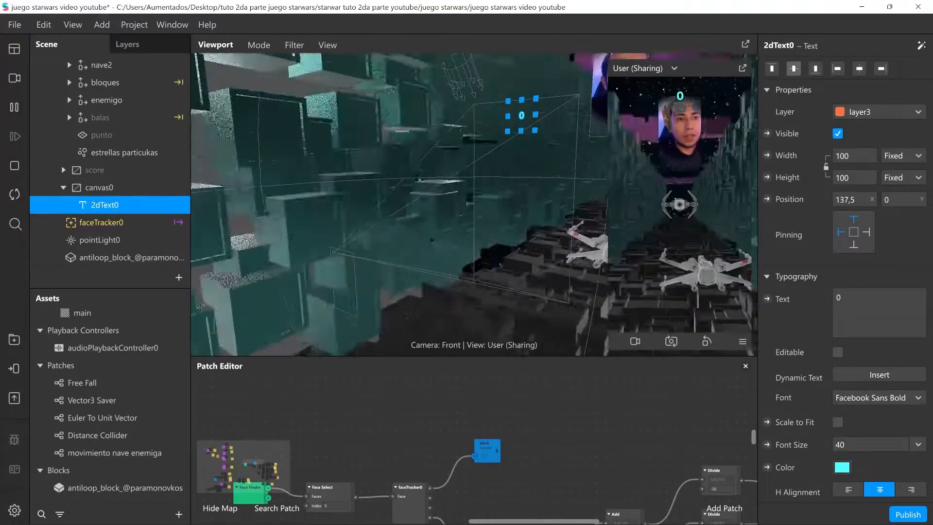
pyautogui.scroll(-5, 875, 282)
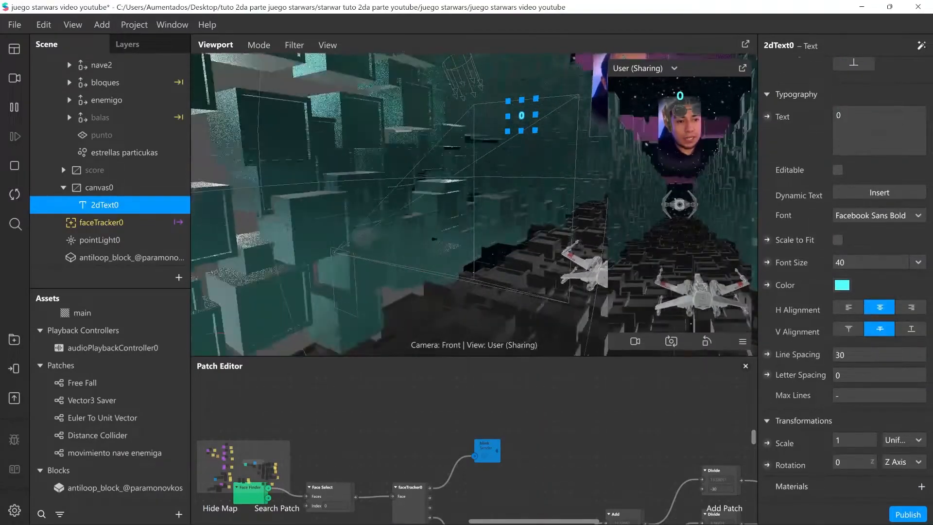
pyautogui.click(918, 262)
pyautogui.click(845, 262)
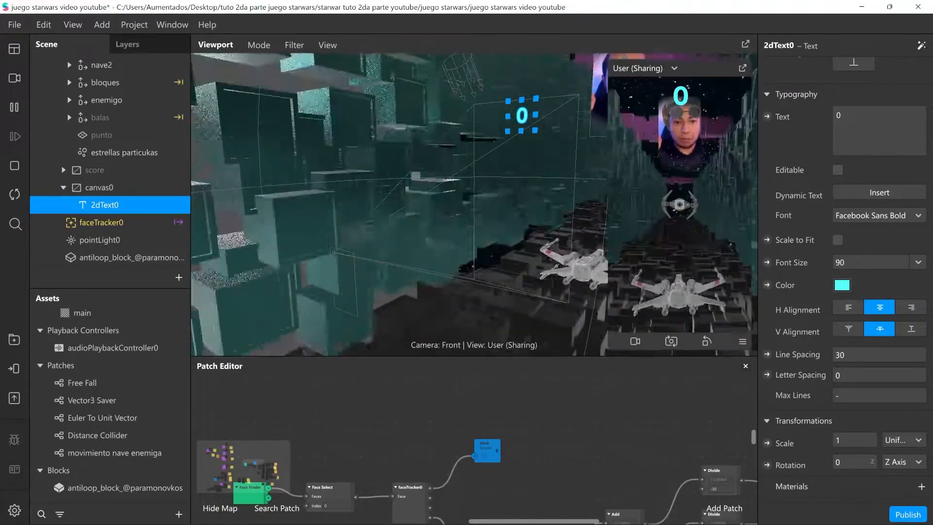
# Enlarge the Patch Editor and delete the audioPlaybackController0 asset.
pyautogui.moveTo(474, 356); pyautogui.dragTo(474, 241)
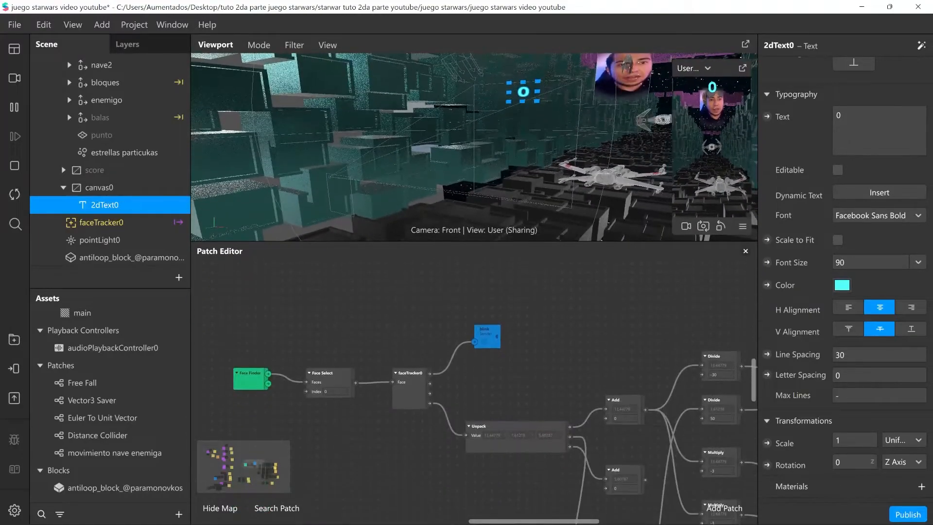
pyautogui.scroll(3, 568, 379)
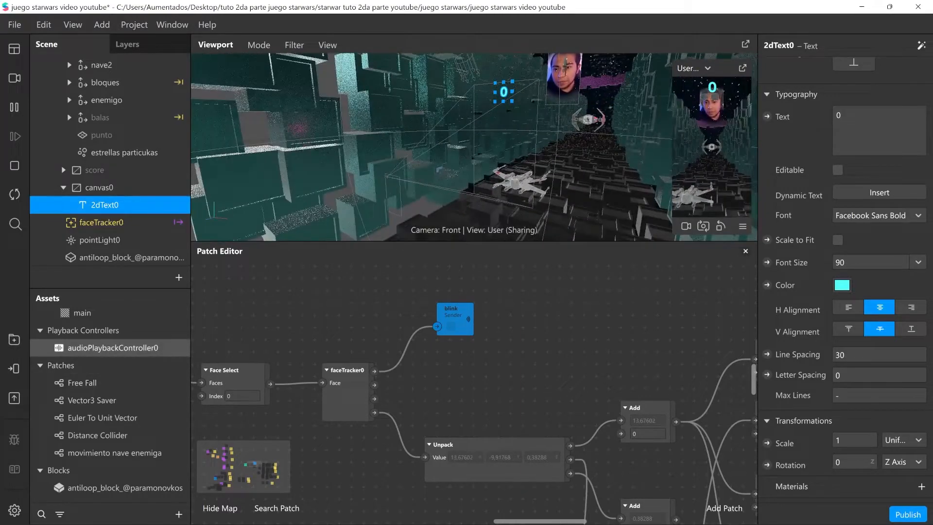
pyautogui.click(112, 348)
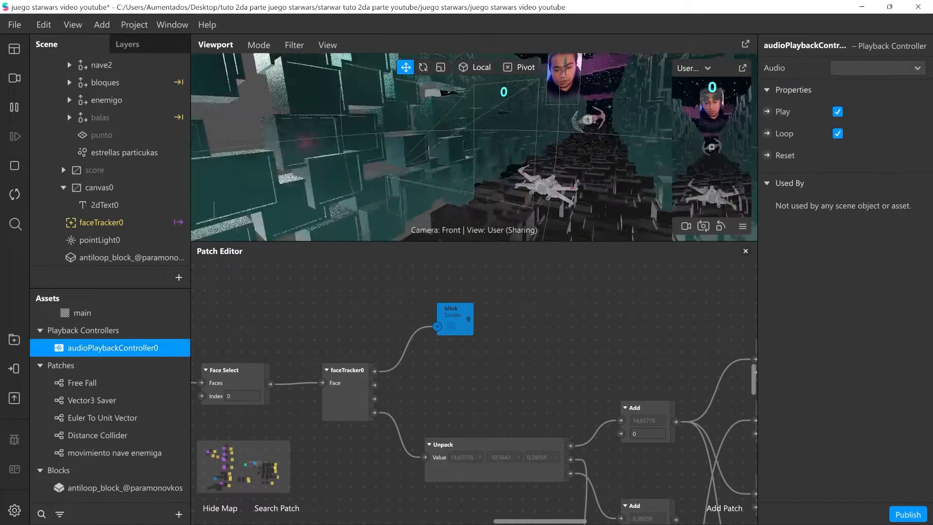
pyautogui.press('Delete')
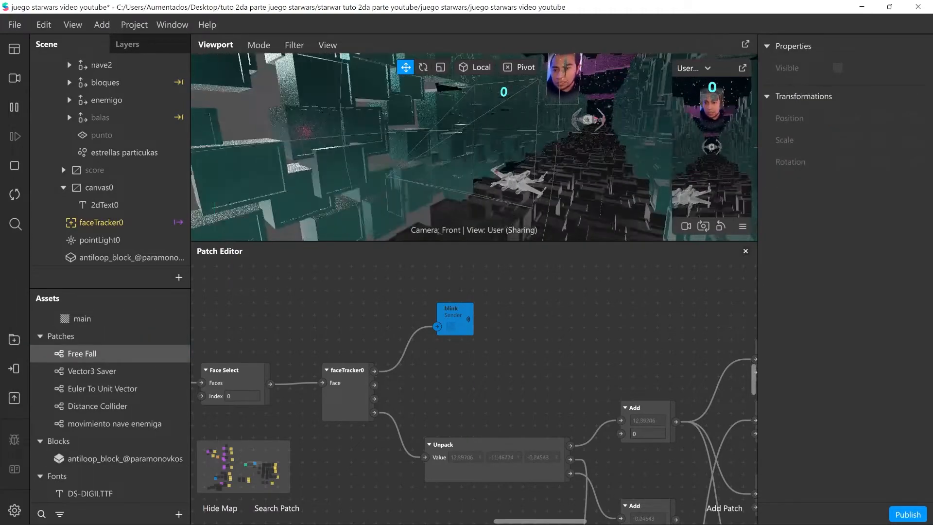
# Examine the Free Fall, Euler To Unit Vector, Distance Collider and movimiento nave enemiga patch assets.
pyautogui.click(112, 353)
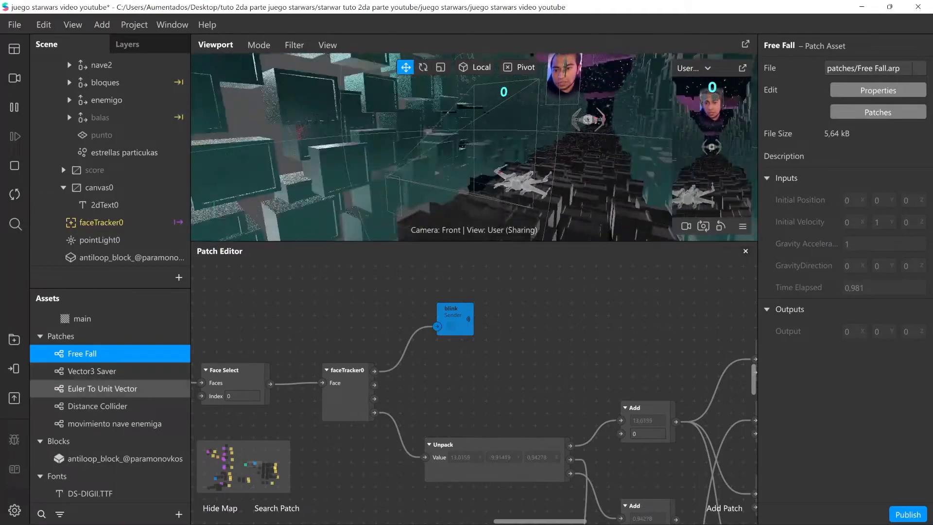
pyautogui.click(112, 389)
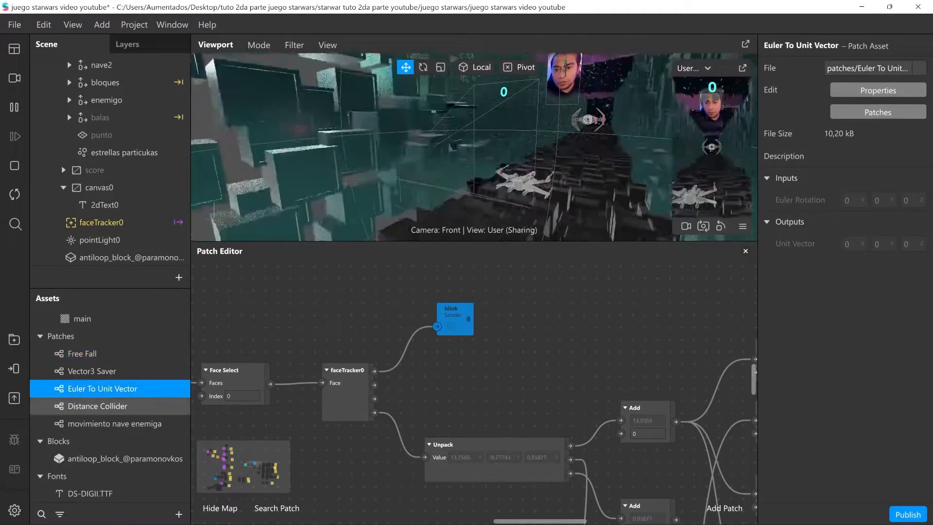
pyautogui.click(97, 405)
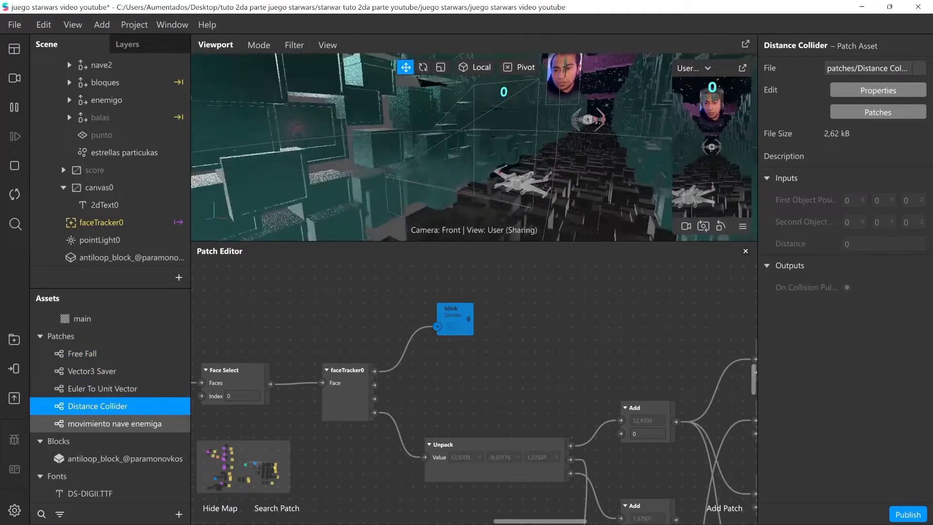
pyautogui.click(114, 423)
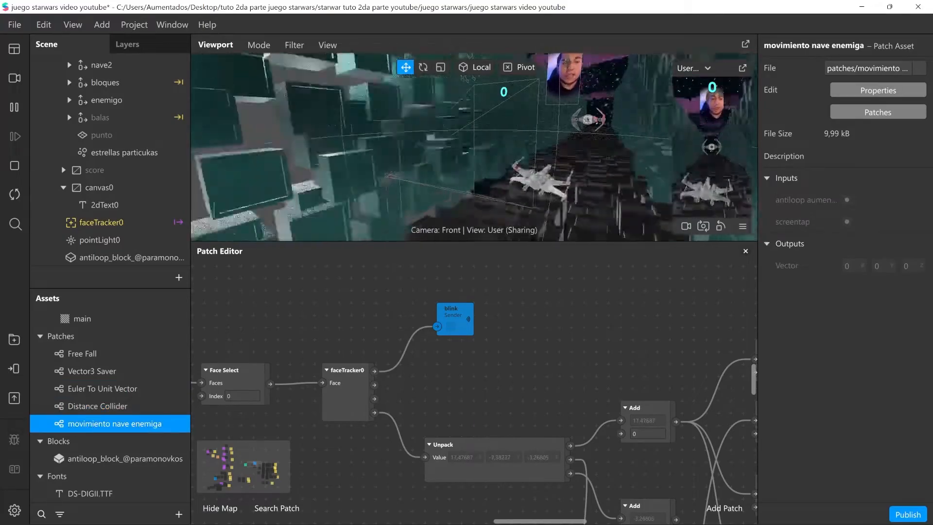
# Switch to File Explorer and look through the patches, Capsule and antiloop block folders inside parches juego.
pyautogui.hotkey('alt', 'Tab')
pyautogui.hotkey('alt', 'Tab')
pyautogui.hotkey('alt', 'Tab')
pyautogui.hotkey('alt', 'Tab')
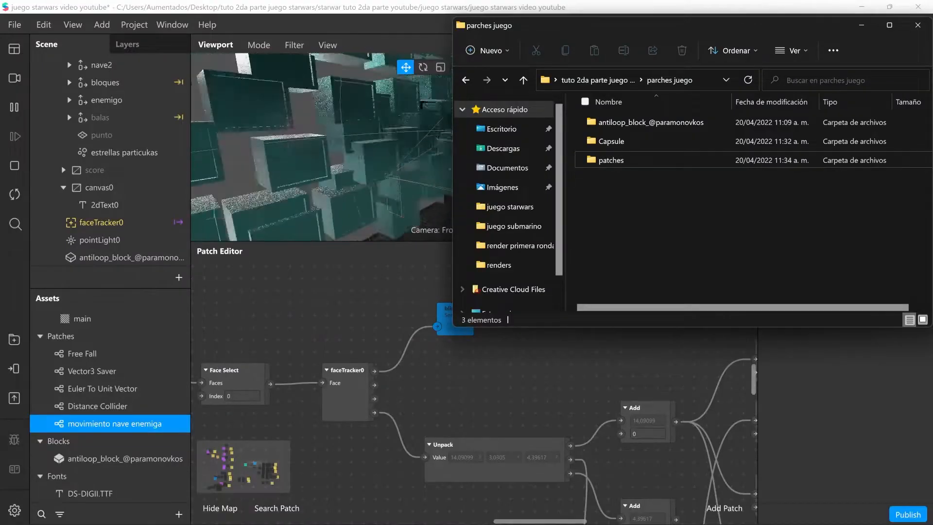
pyautogui.moveTo(677, 25); pyautogui.dragTo(658, 28)
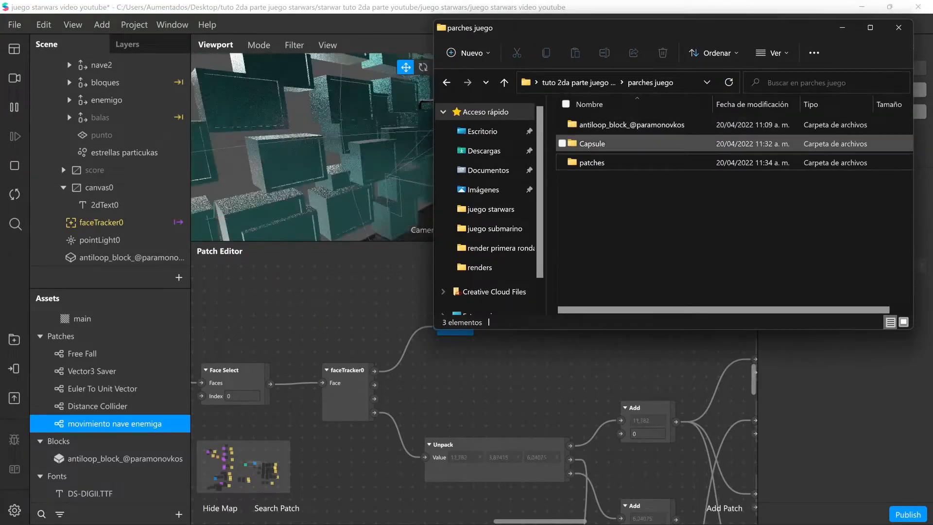
pyautogui.doubleClick(592, 162)
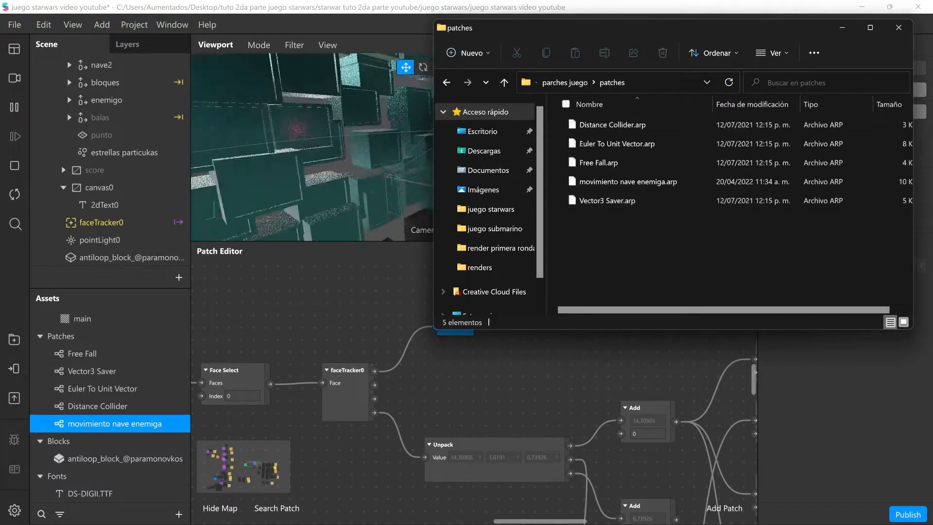
pyautogui.moveTo(605, 213); pyautogui.dragTo(632, 119)
pyautogui.click(565, 83)
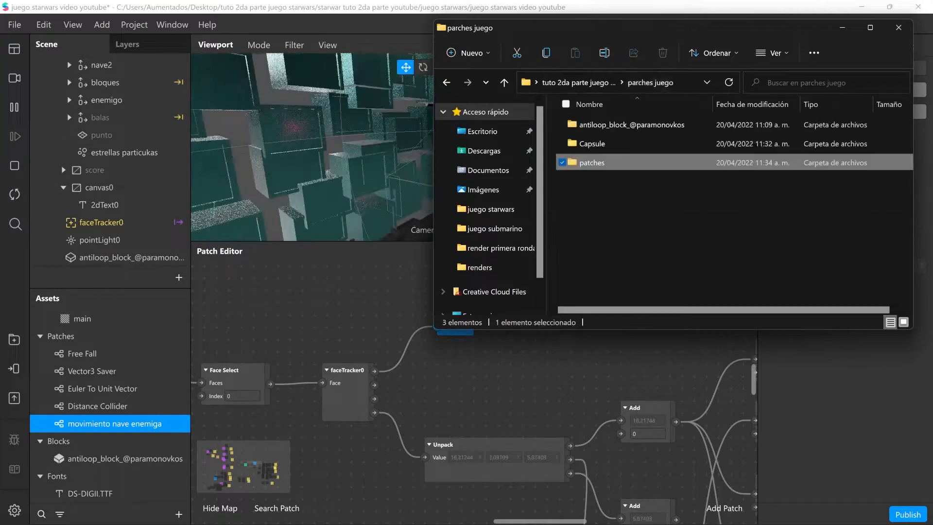
pyautogui.doubleClick(593, 143)
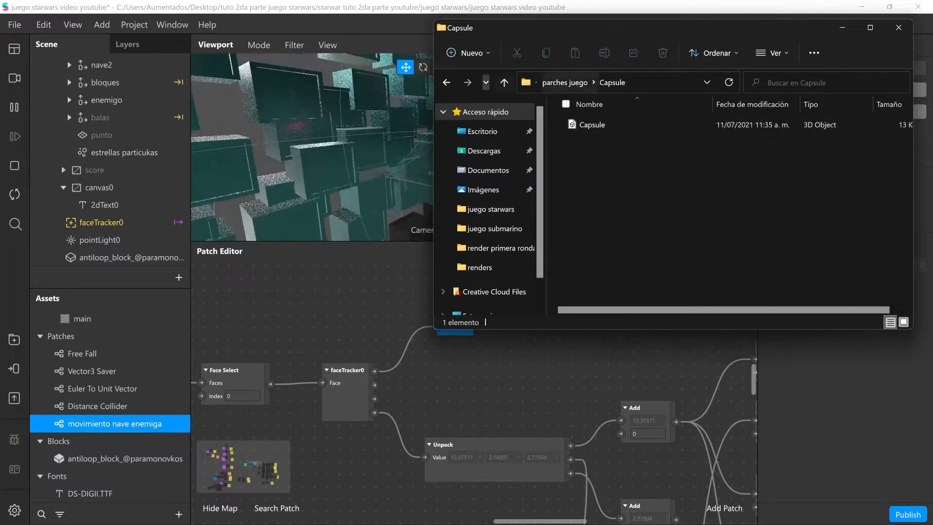
pyautogui.click(504, 83)
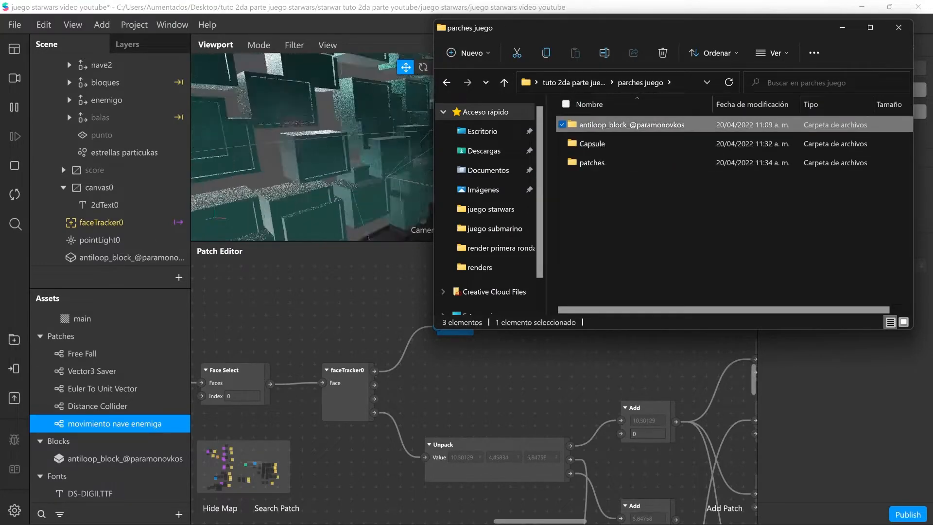
pyautogui.doubleClick(631, 125)
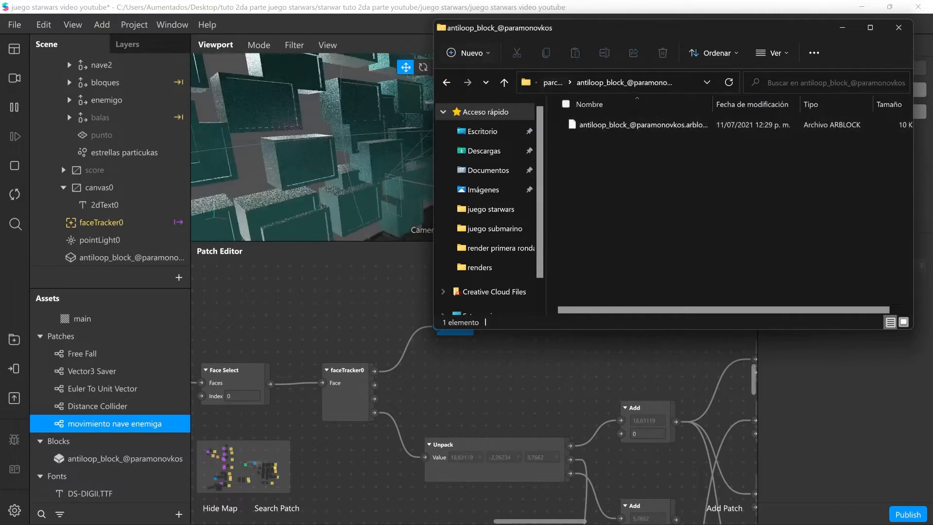
pyautogui.click(843, 28)
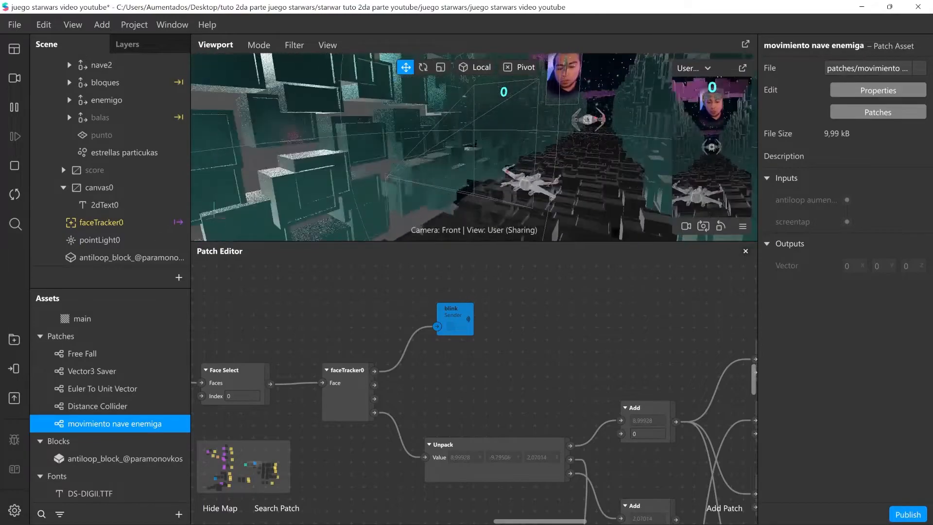
# Return to File Explorer, select all the .arp files in the patches folder, and compare them with the project's patch assets.
pyautogui.hotkey('alt', 'Tab')
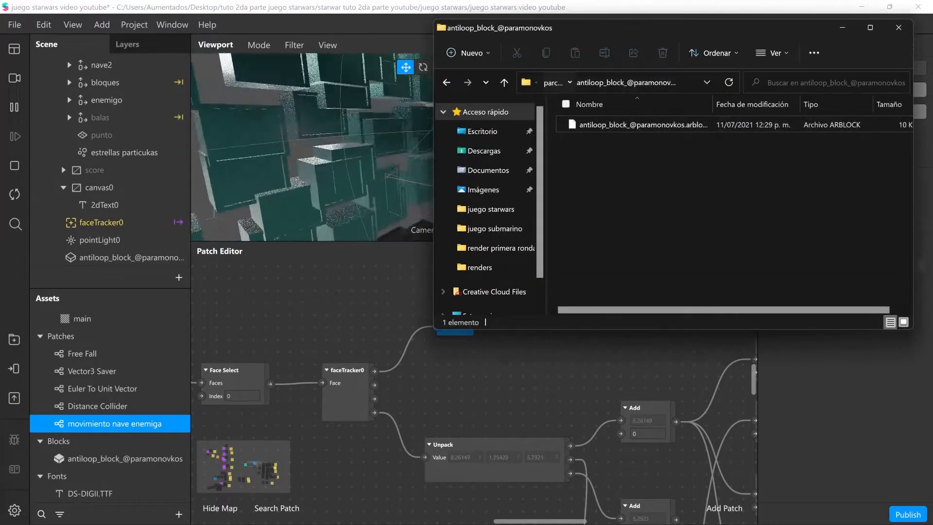
pyautogui.click(552, 83)
pyautogui.doubleClick(592, 162)
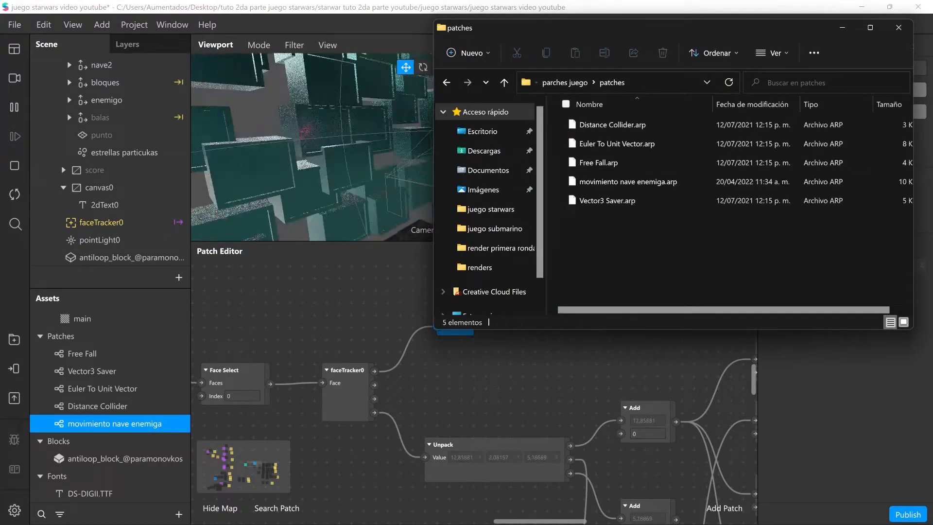
pyautogui.moveTo(623, 264); pyautogui.dragTo(575, 241)
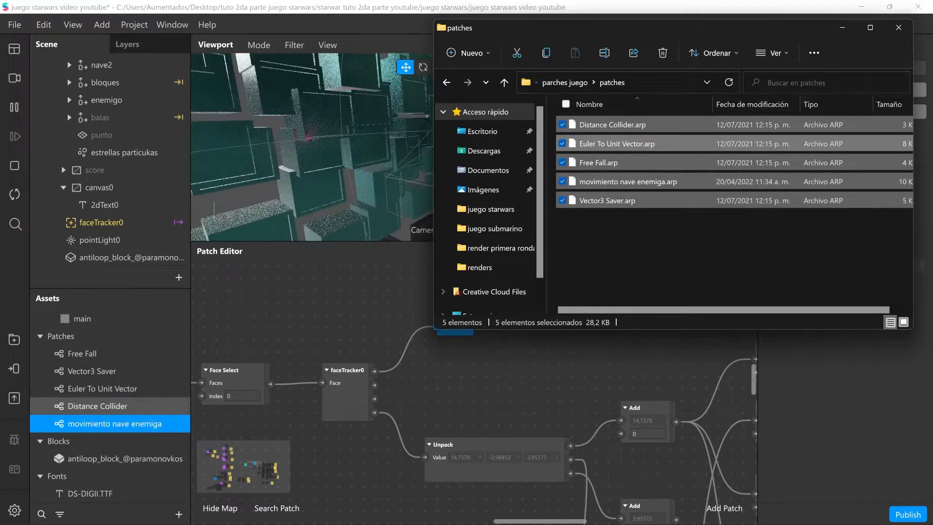
pyautogui.click(114, 423)
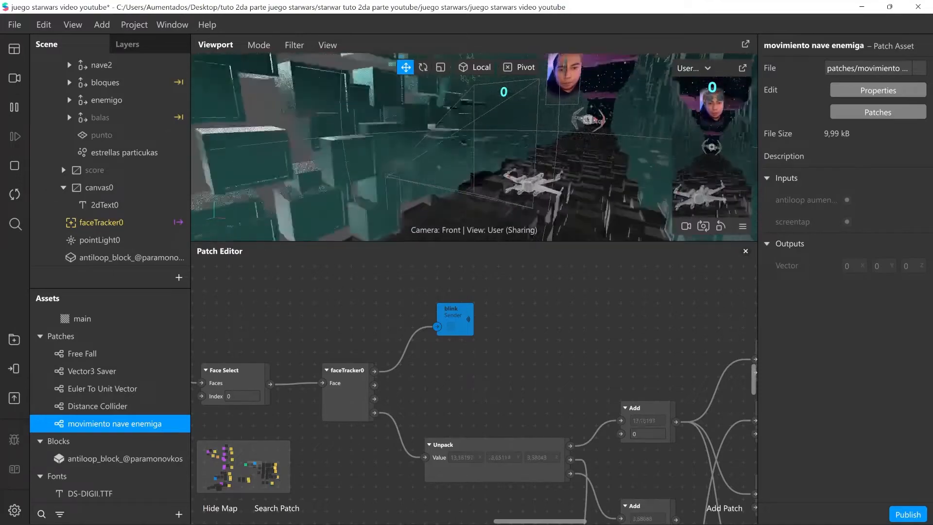
# Move the blink sender patch slightly higher above the faceTracker0 patch.
pyautogui.moveTo(474, 384); pyautogui.dragTo(468, 430, button='middle')
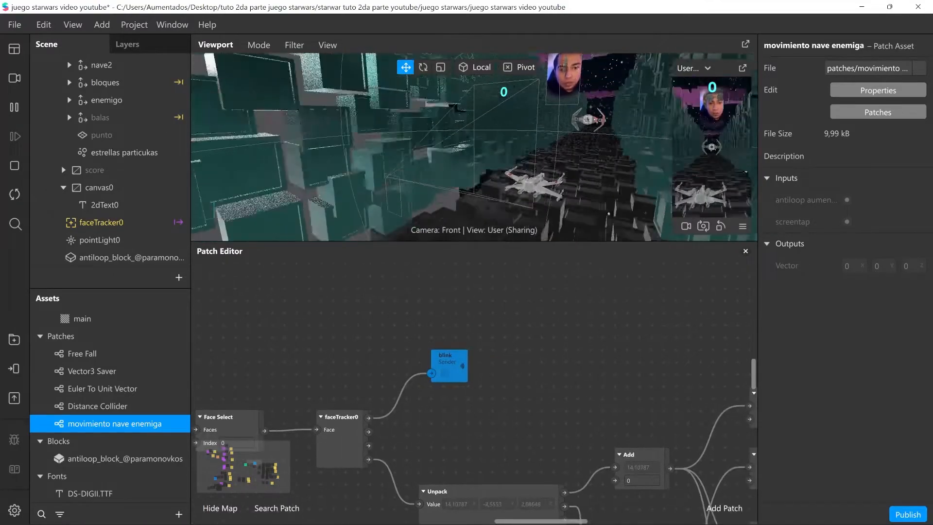
pyautogui.moveTo(447, 362)
pyautogui.mouseDown()
pyautogui.moveTo(454, 387)
pyautogui.moveTo(466, 392)
pyautogui.moveTo(447, 350)
pyautogui.mouseUp()
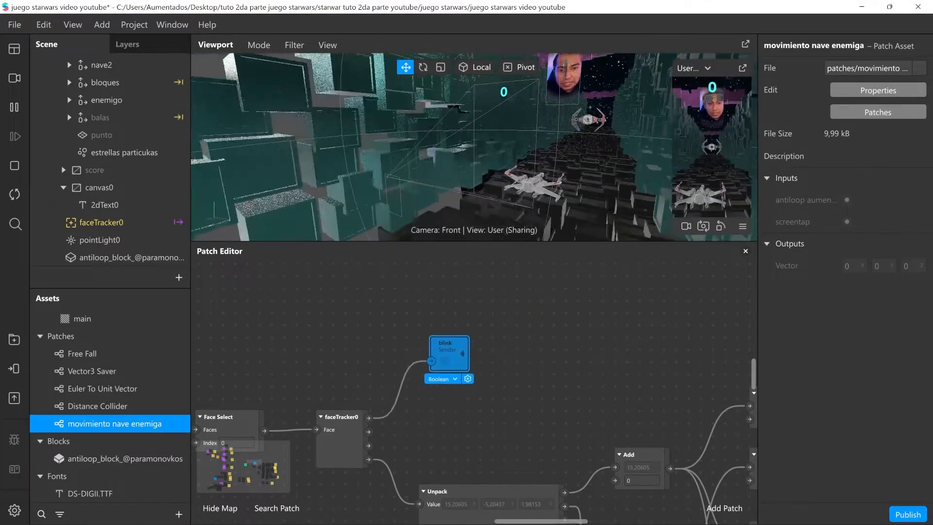
pyautogui.moveTo(448, 349); pyautogui.dragTo(448, 364, button='middle')
# Add a Sender patch below the blink sender and name it parpadear.
pyautogui.doubleClick(344, 277)
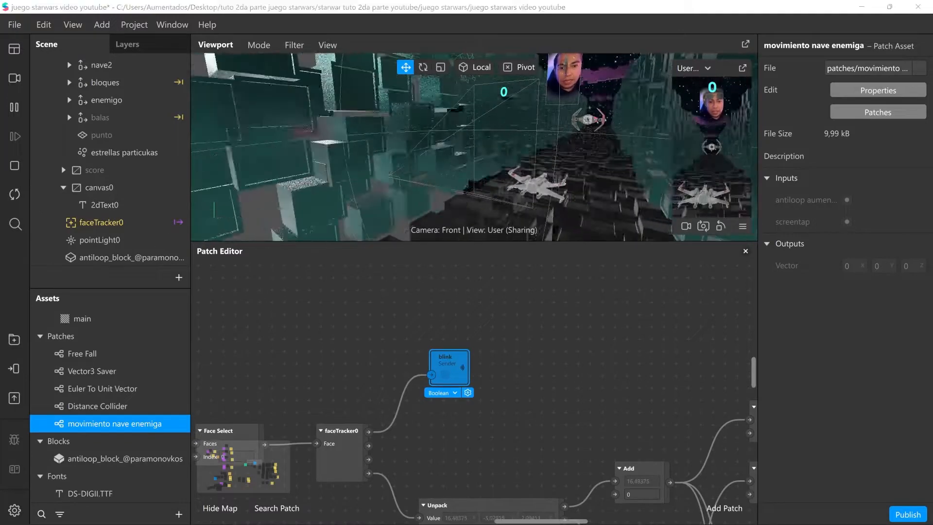
pyautogui.write('sen')
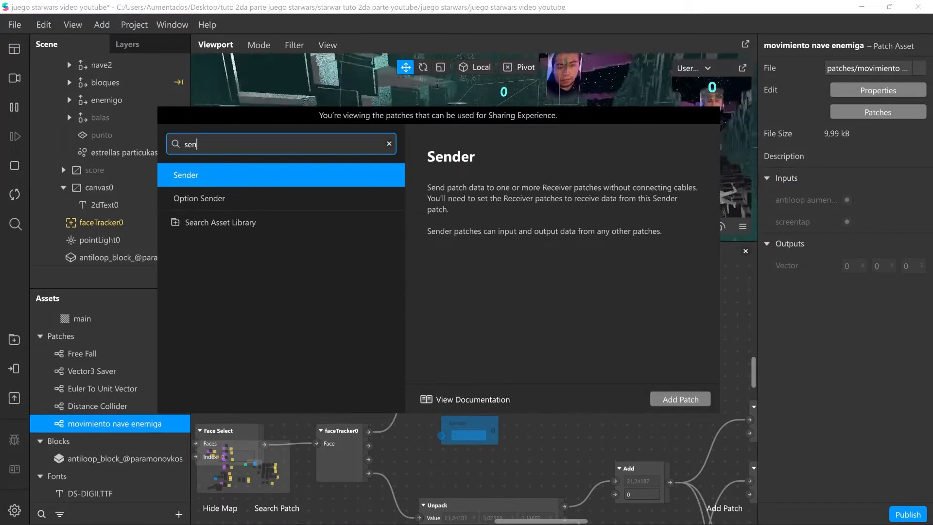
pyautogui.press('Return')
pyautogui.moveTo(470, 424); pyautogui.dragTo(460, 408)
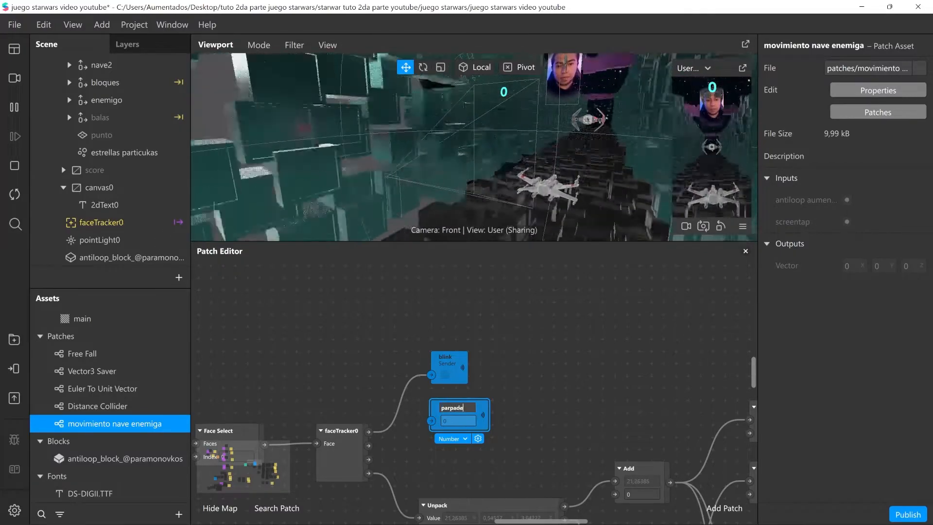
pyautogui.press('Return')
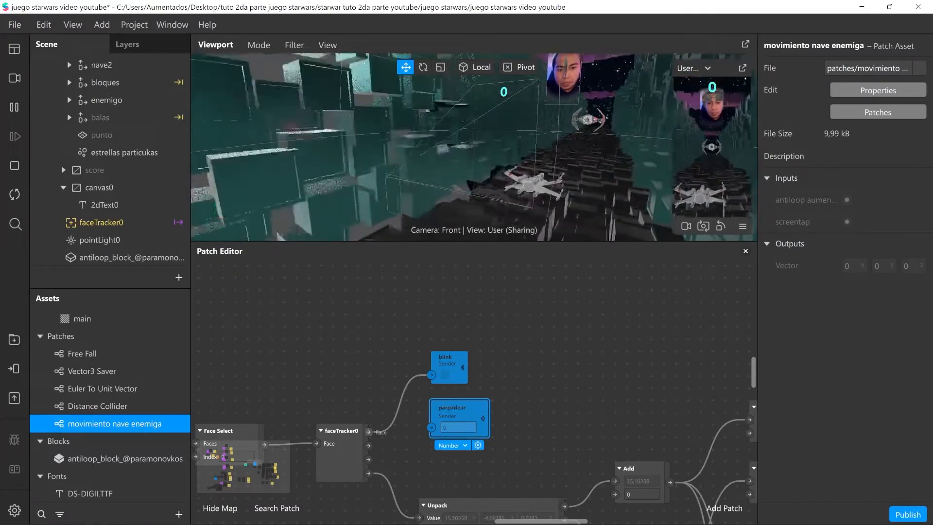
# Connect faceTracker0's Face output to the parpadear sender, delete the blink sender, and move parpadear closer to faceTracker0.
pyautogui.moveTo(449, 363); pyautogui.dragTo(450, 339)
pyautogui.moveTo(459, 415); pyautogui.dragTo(459, 378)
pyautogui.click(448, 336)
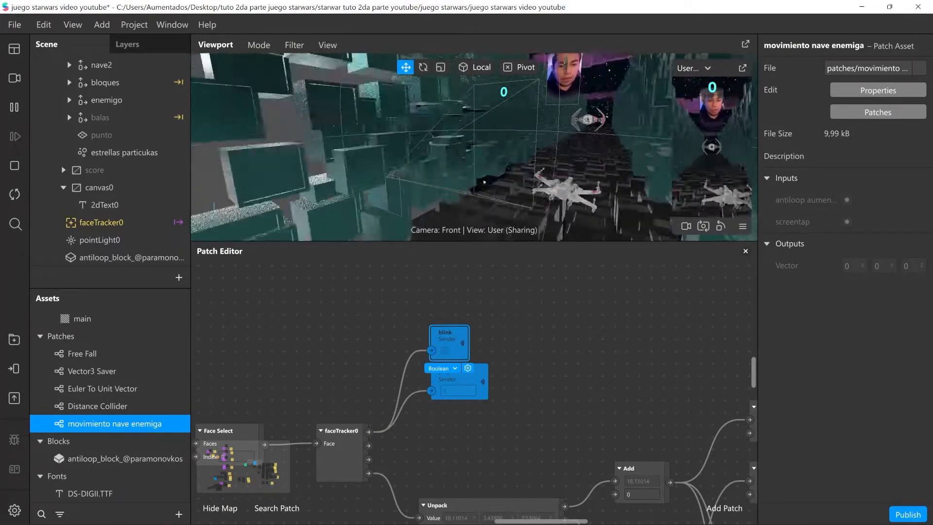
pyautogui.press('Delete')
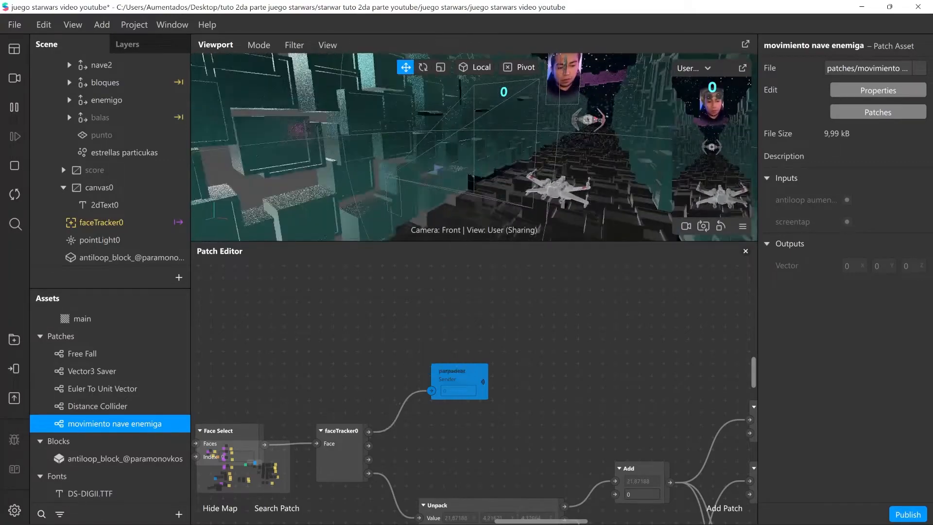
pyautogui.moveTo(460, 389); pyautogui.dragTo(423, 389)
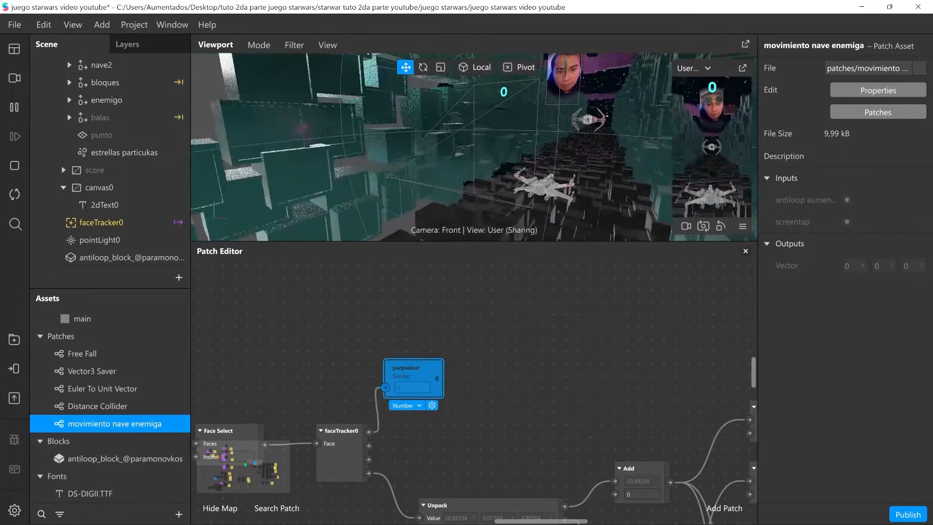
# Add a null object inside the casco y juego group.
pyautogui.moveTo(474, 242); pyautogui.dragTo(474, 334)
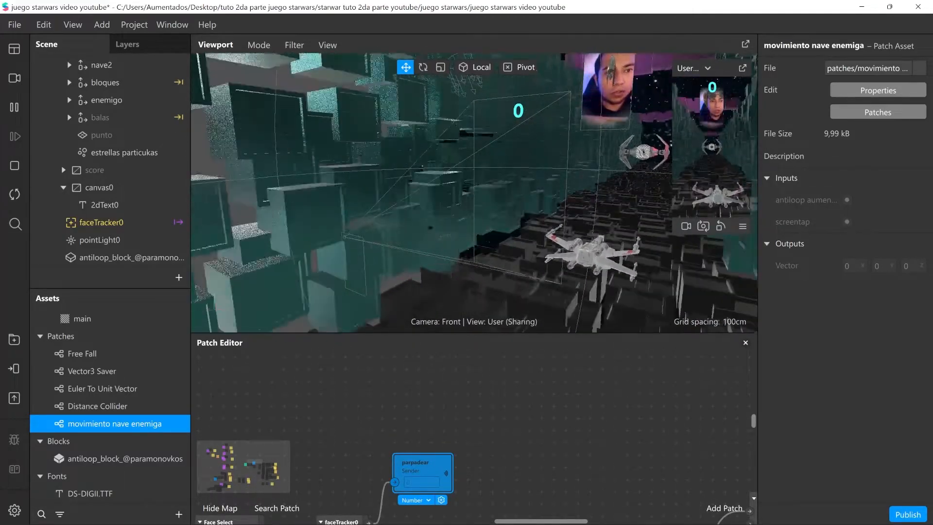
pyautogui.scroll(2, 121, 181)
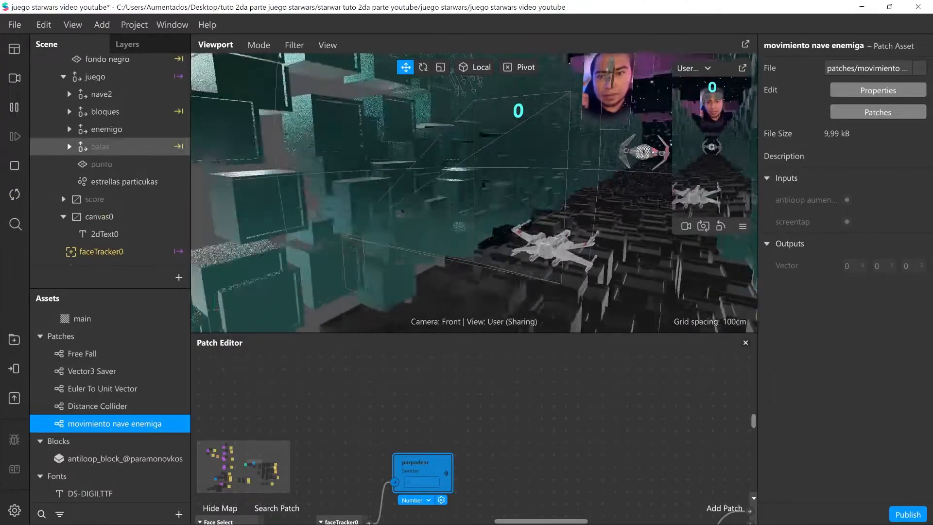
pyautogui.click(100, 147)
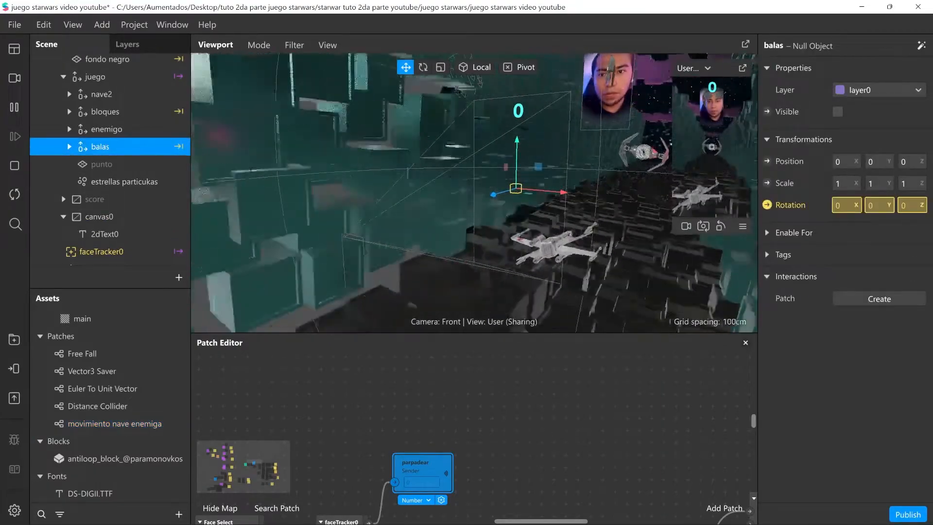
pyautogui.scroll(10, 107, 220)
pyautogui.scroll(-1, 107, 220)
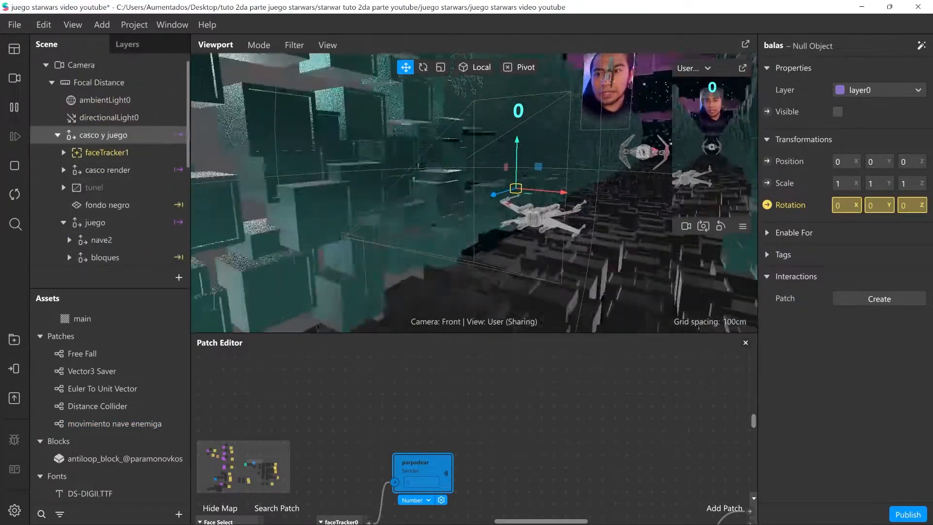
pyautogui.rightClick(143, 134)
pyautogui.moveTo(194, 147)
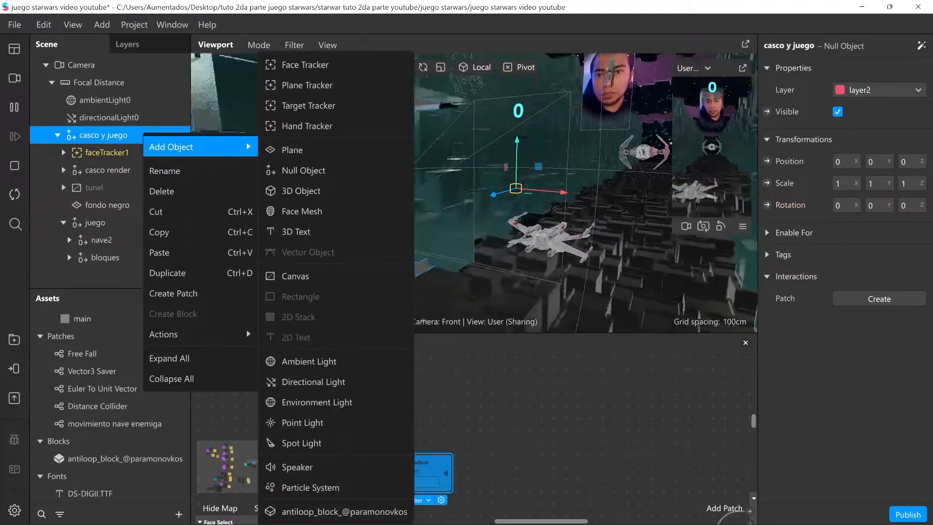
pyautogui.click(309, 169)
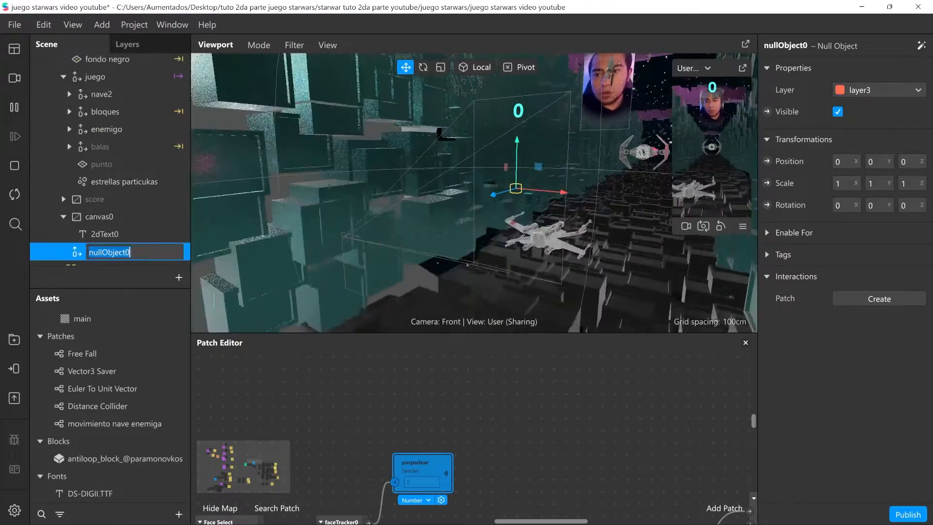
# Name the new null object balas2.
pyautogui.write('bakas')
pyautogui.press('Return')
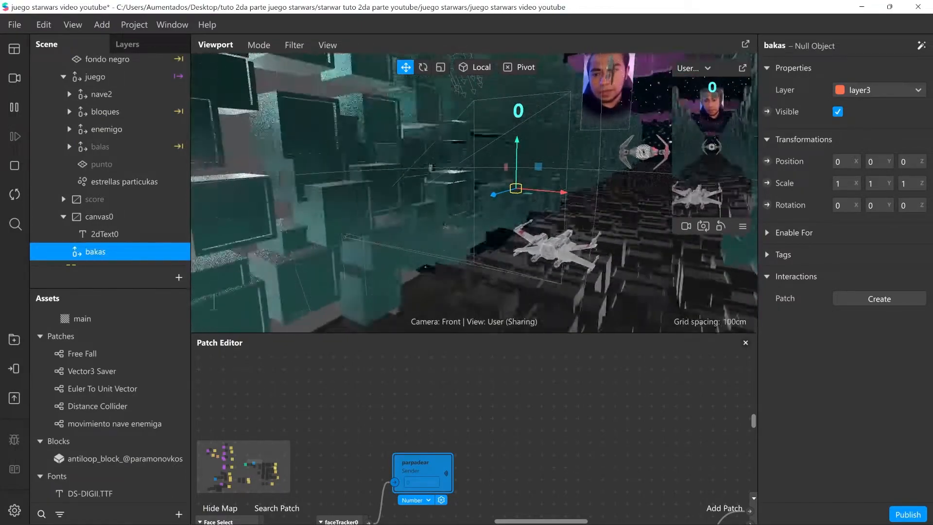
pyautogui.press('F2')
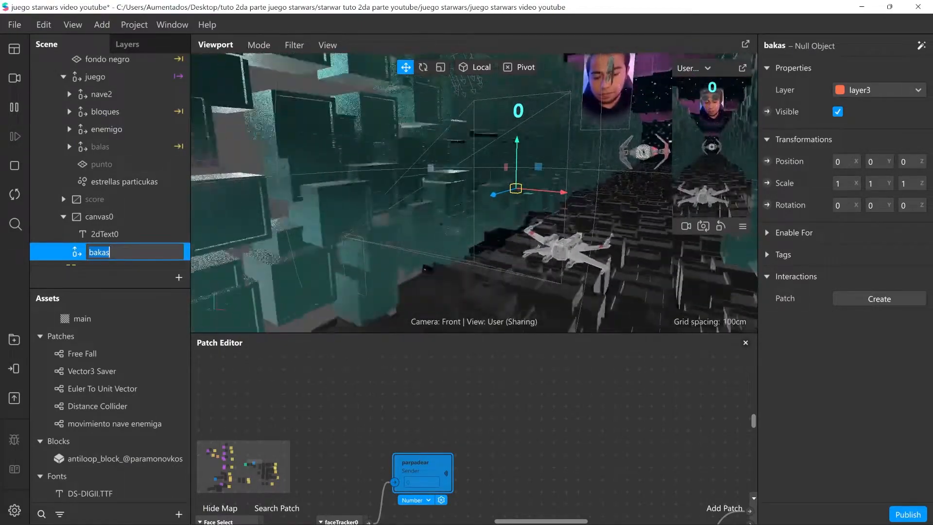
pyautogui.write('balas2')
pyautogui.press('Return')
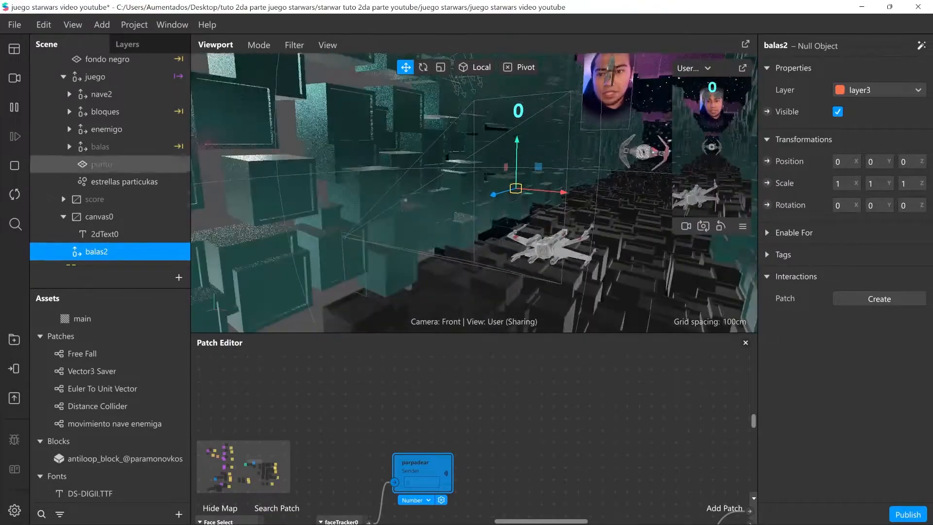
# Make the existing balas null object visible to view its red capsules.
pyautogui.click(100, 147)
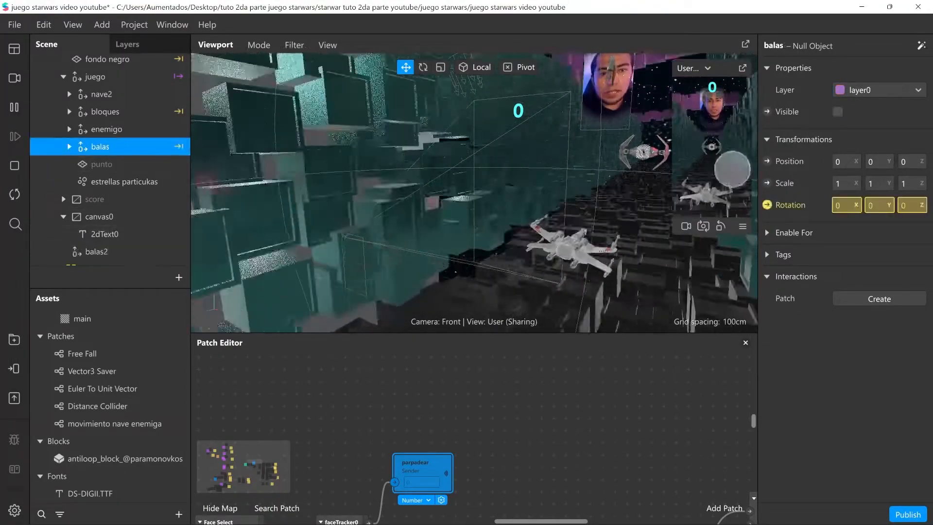
pyautogui.click(838, 111)
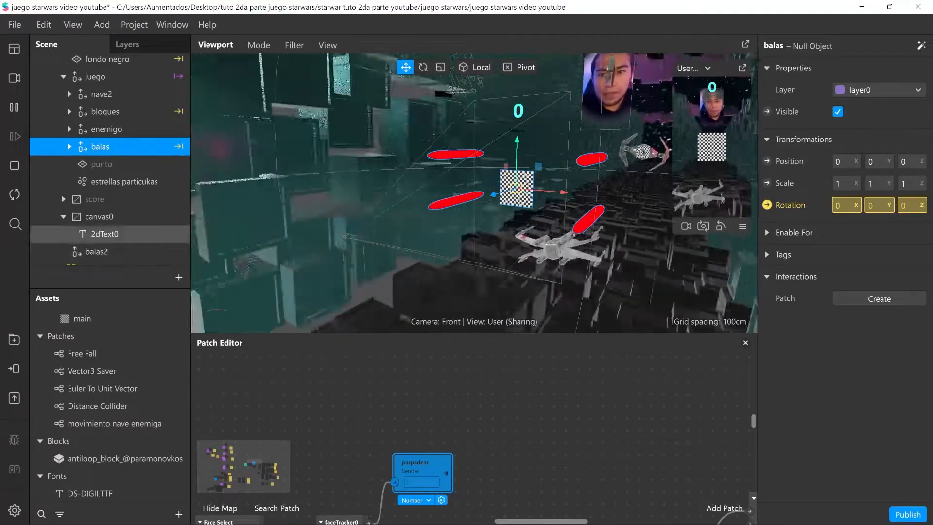
pyautogui.scroll(-2, 109, 160)
pyautogui.scroll(3, 109, 398)
pyautogui.scroll(4, 110, 392)
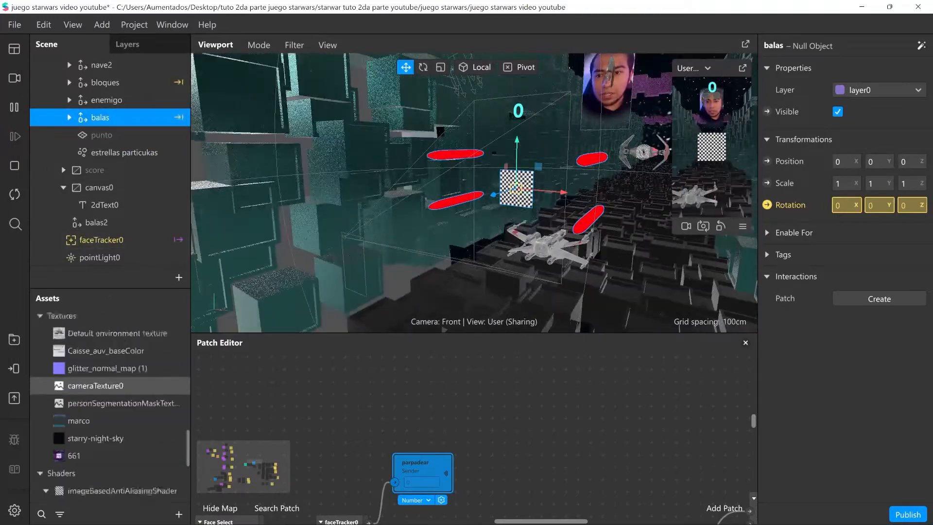
# Switch to File Explorer and locate the Capsule 3D object in the Capsule folder inside parches juego.
pyautogui.hotkey('alt', 'Tab')
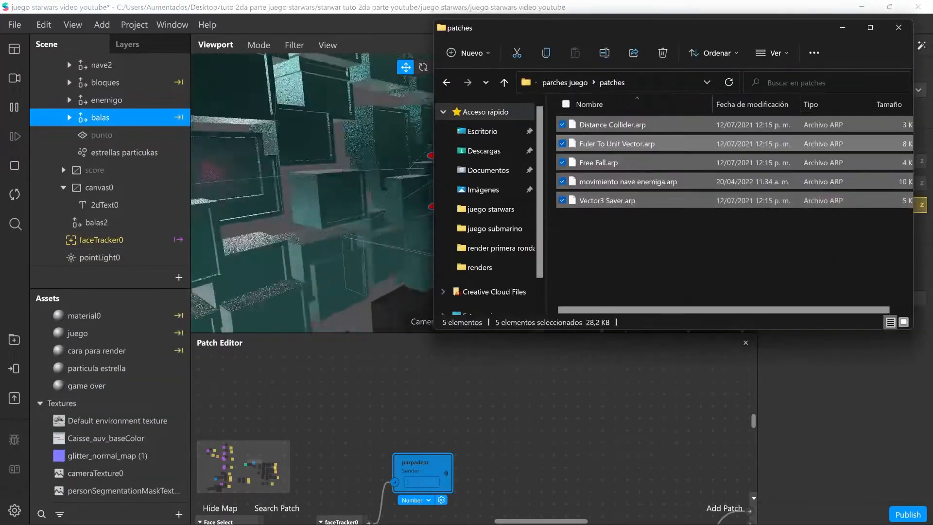
pyautogui.hotkey('alt', 'Up')
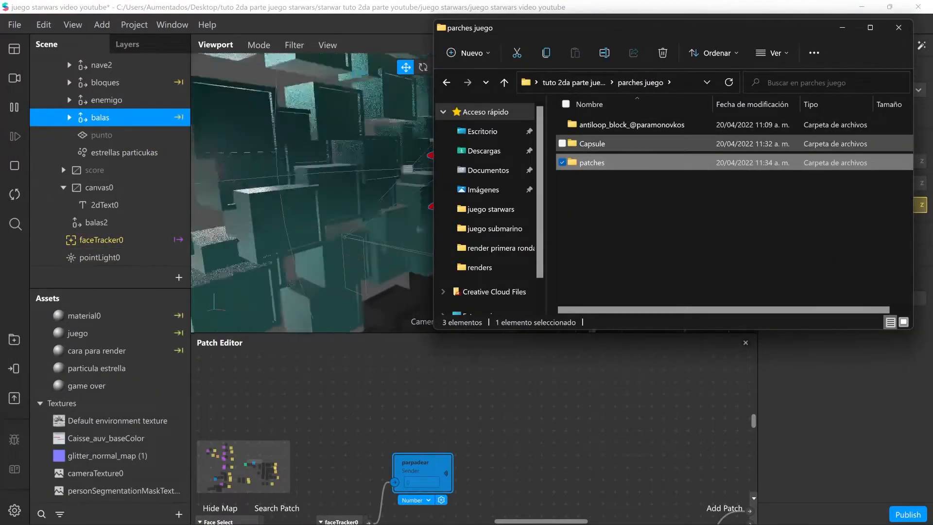
pyautogui.press('Up')
pyautogui.press('Return')
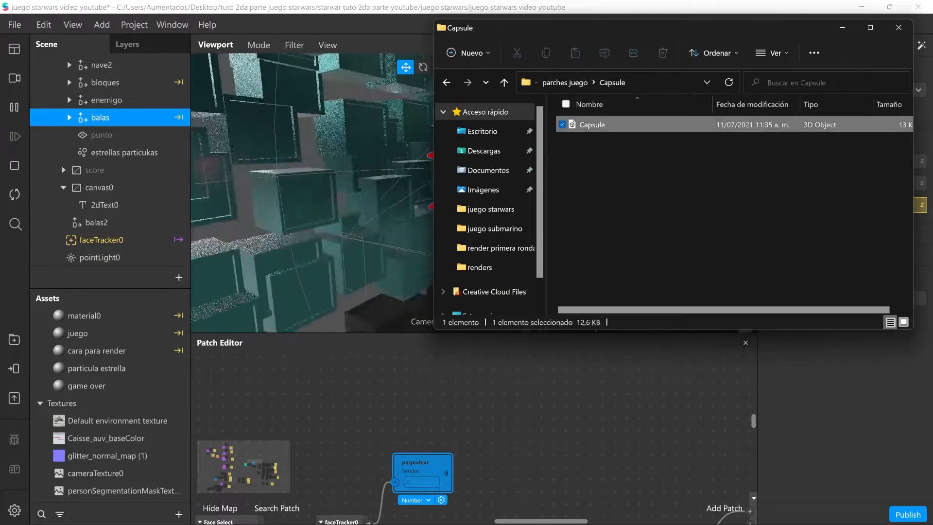
pyautogui.moveTo(592, 124); pyautogui.dragTo(100, 343)
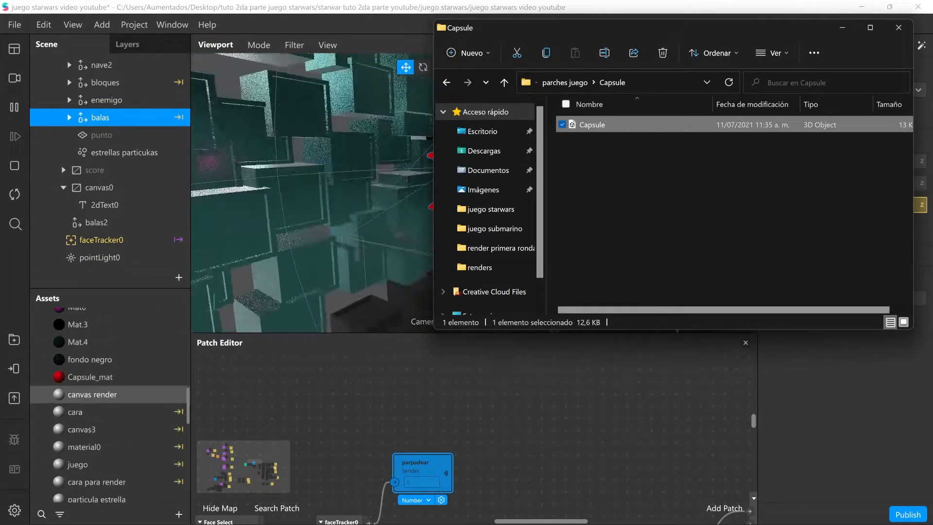
# Return to Spark AR Studio, pause the simulation, and place the Capsule asset inside the balas2 null object.
pyautogui.click(100, 324)
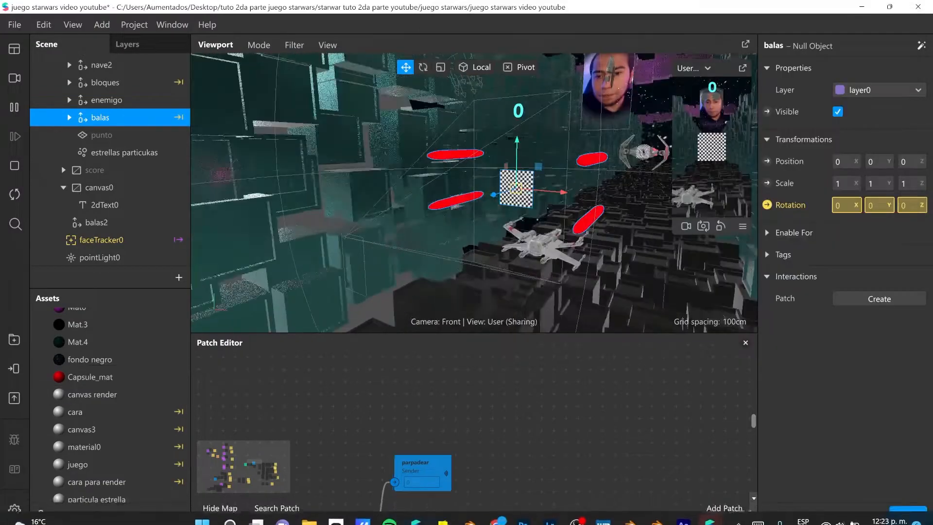
pyautogui.scroll(9, 101, 427)
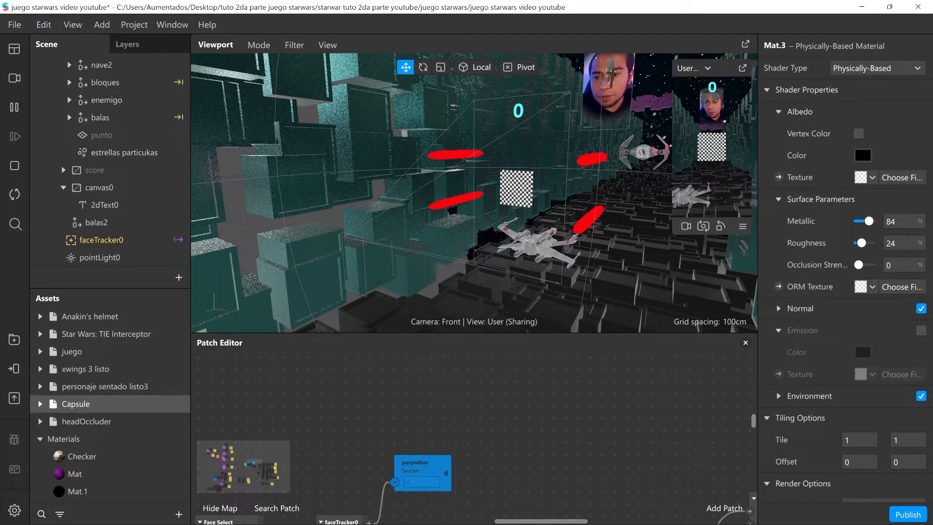
pyautogui.click(77, 404)
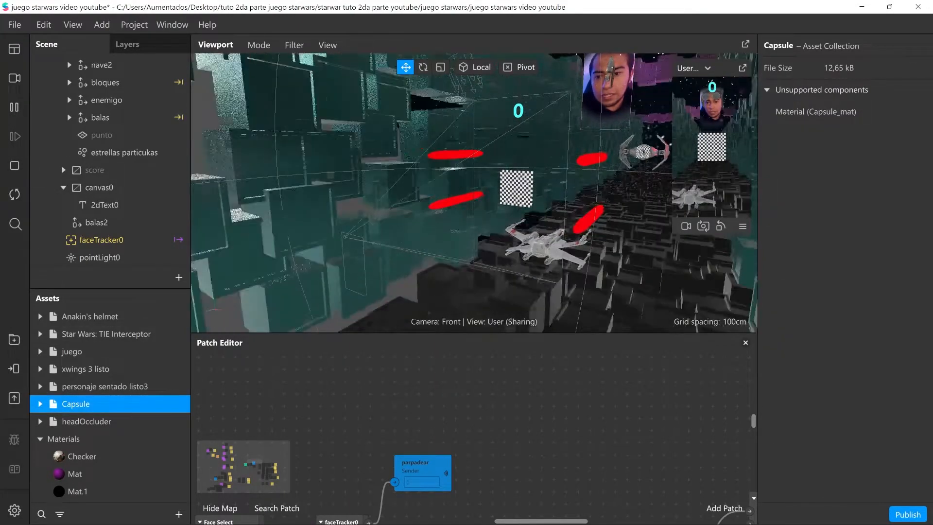
pyautogui.click(14, 107)
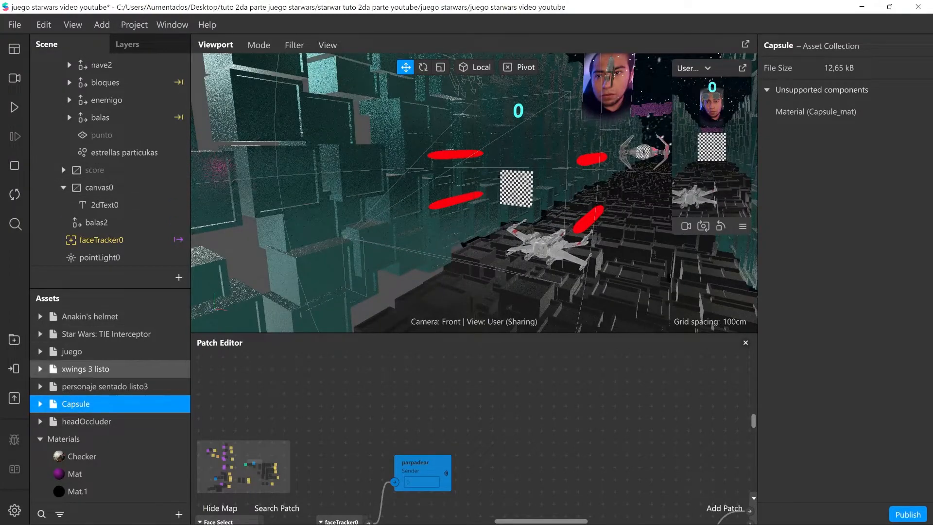
pyautogui.moveTo(80, 288); pyautogui.dragTo(84, 221)
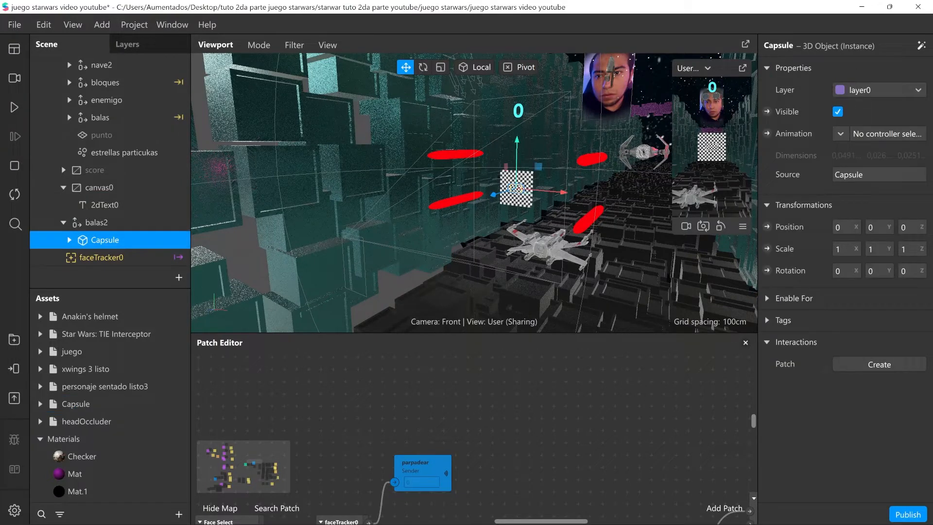
# Examine the transformation values of the Capsule inside balas arriba, and hide the balas null object.
pyautogui.click(110, 117)
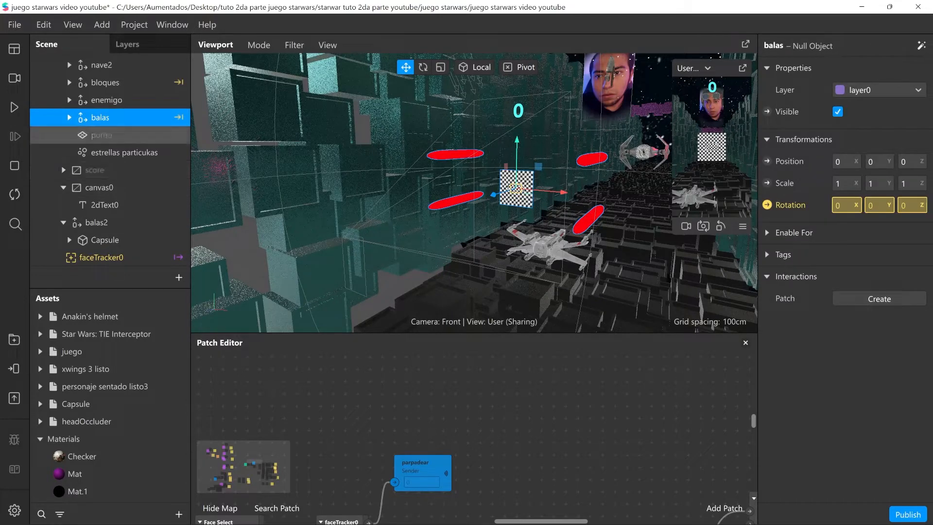
pyautogui.click(70, 117)
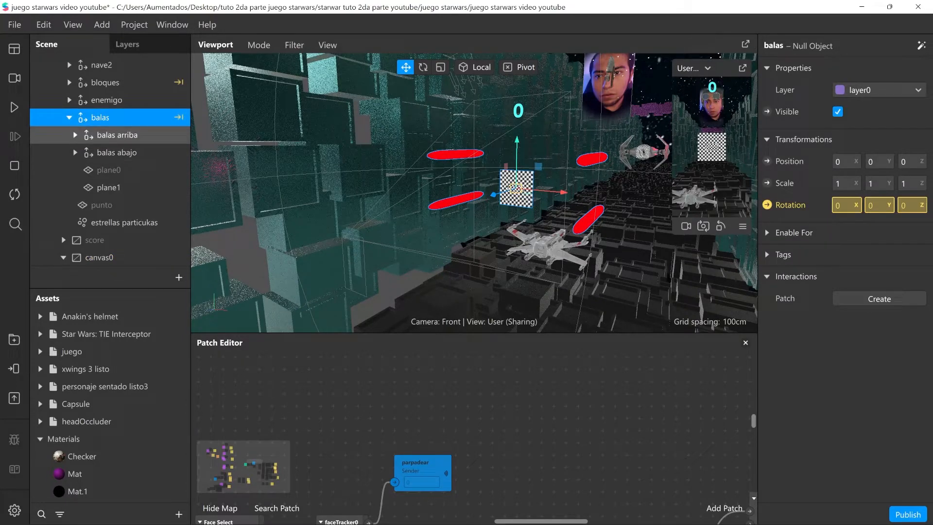
pyautogui.click(117, 135)
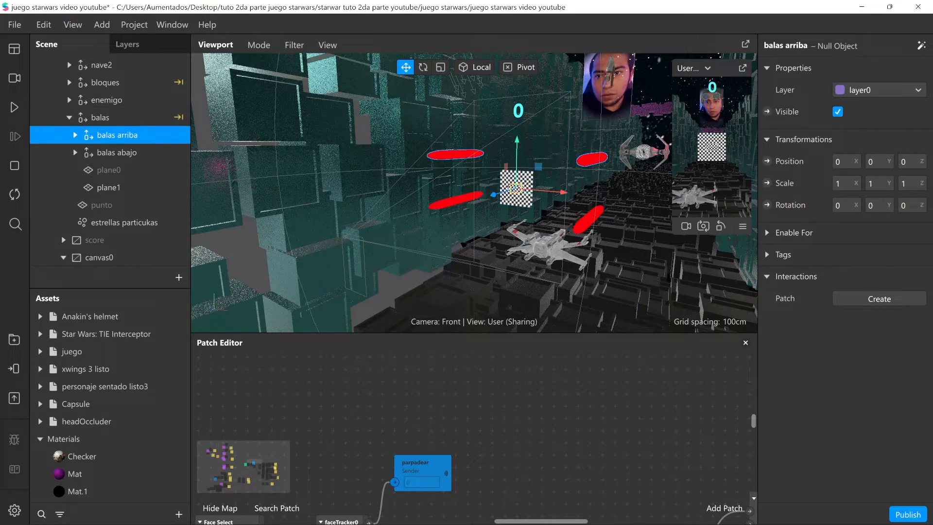
pyautogui.click(74, 134)
pyautogui.click(117, 152)
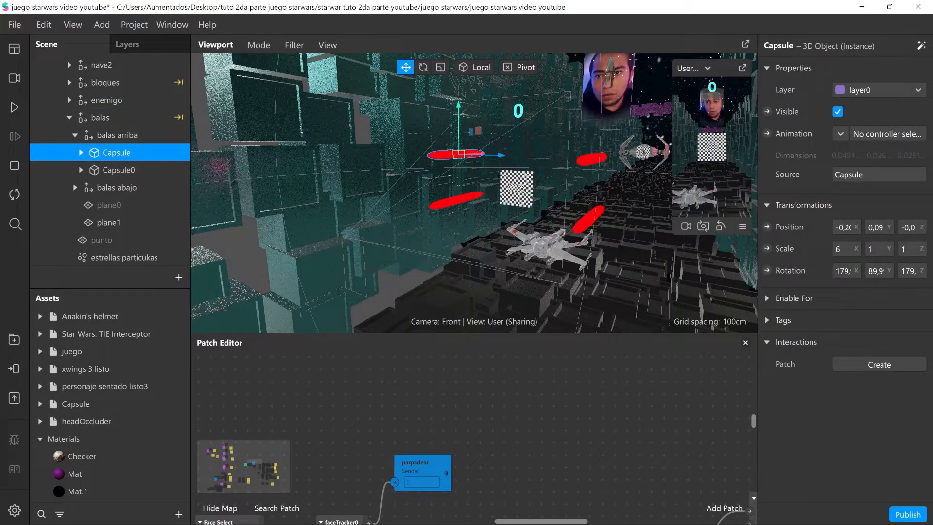
pyautogui.click(69, 117)
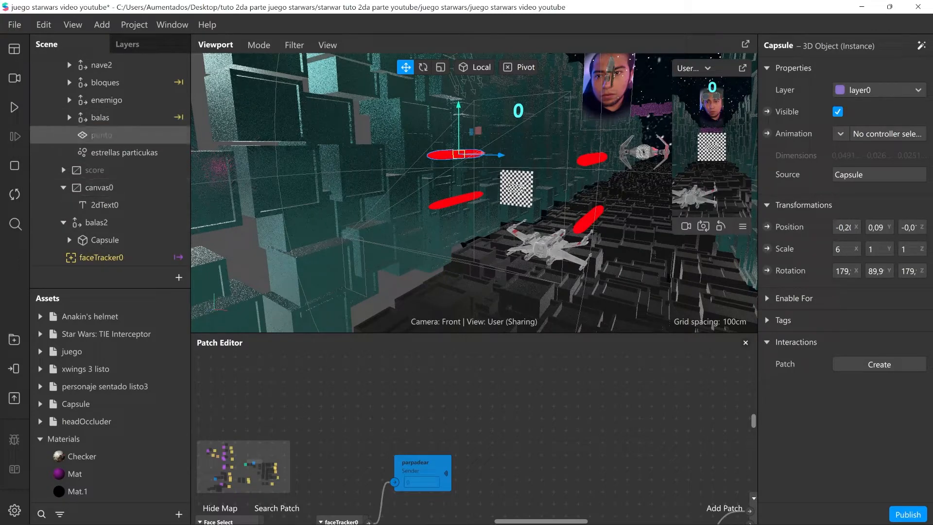
pyautogui.click(100, 117)
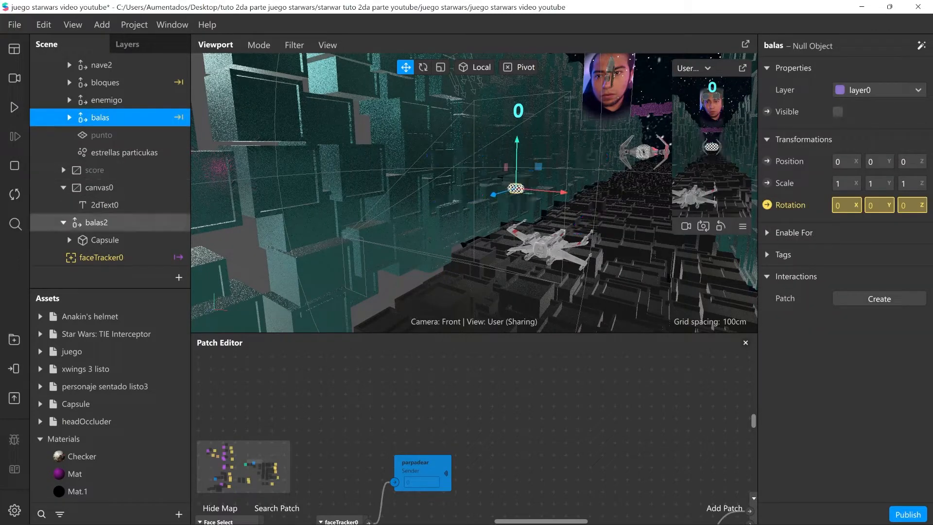
# Set the X scale of the Capsule inside balas2 to 6.
pyautogui.click(105, 240)
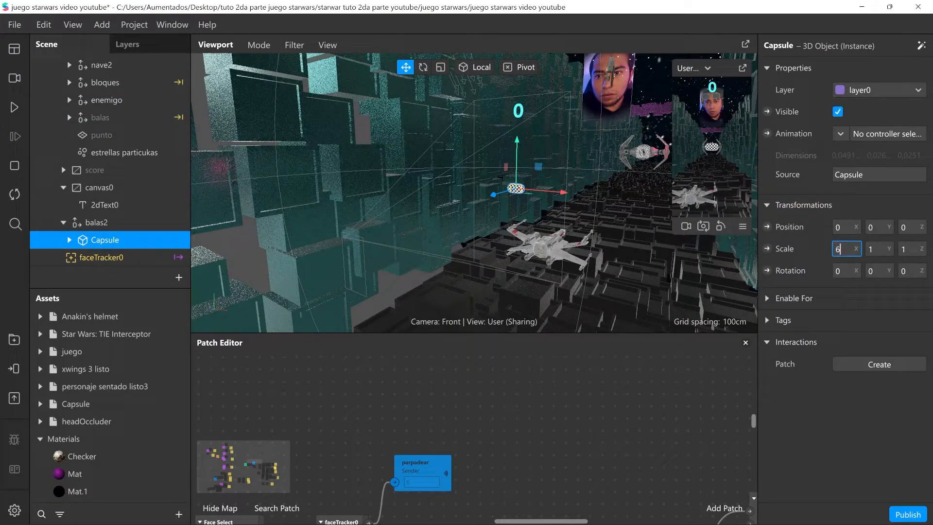
pyautogui.press('Return')
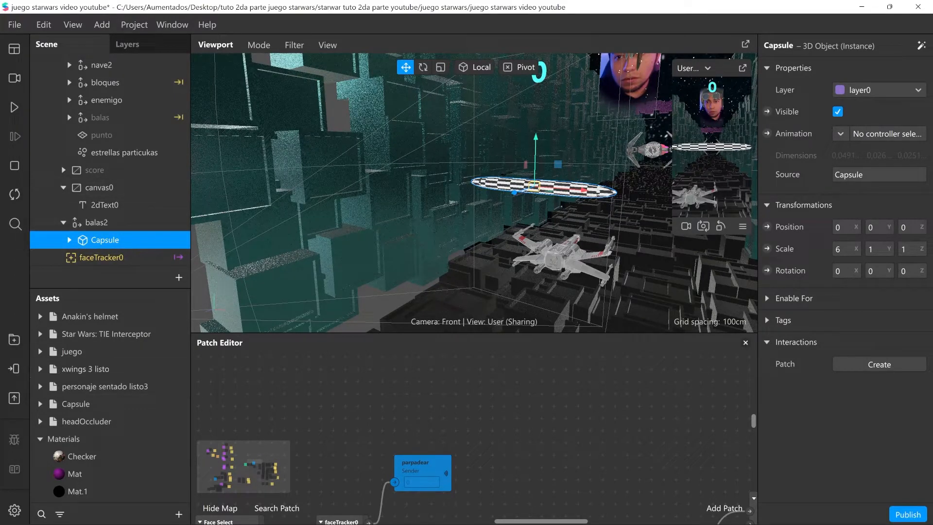
# Add a deformation to the Capsule's inner mesh, using Capsule as the morph object.
pyautogui.scroll(-1, 110, 246)
pyautogui.click(110, 228)
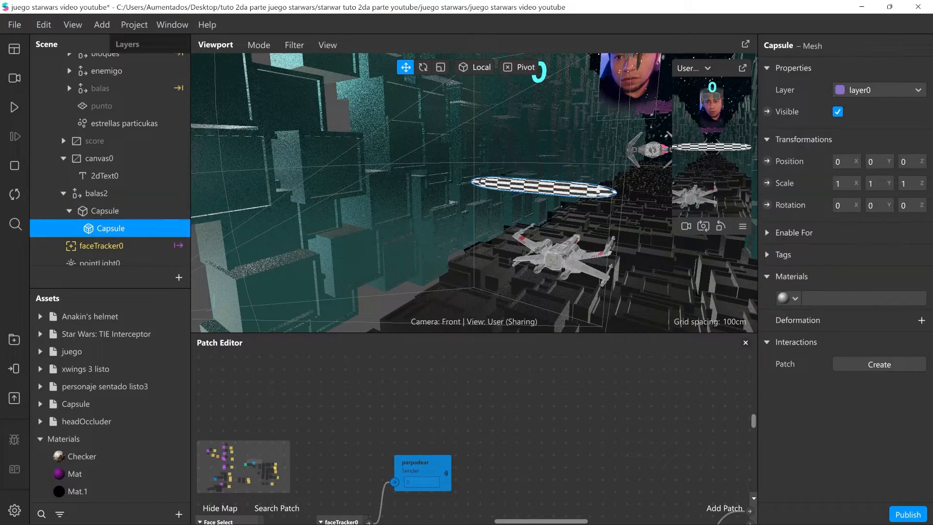
pyautogui.click(921, 320)
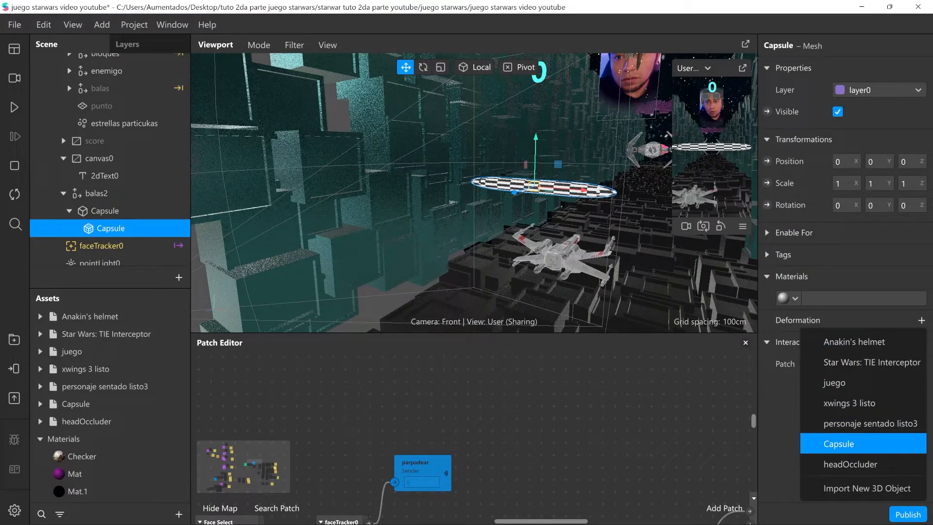
pyautogui.click(856, 443)
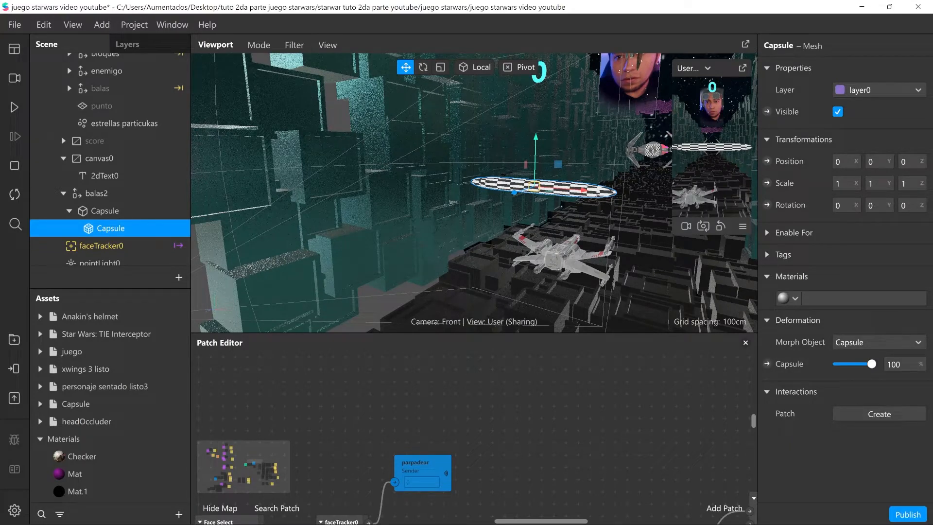
# Find the red Capsule_mat material among the assets and assign it to the Capsule mesh inside balas2.
pyautogui.scroll(-5, 107, 433)
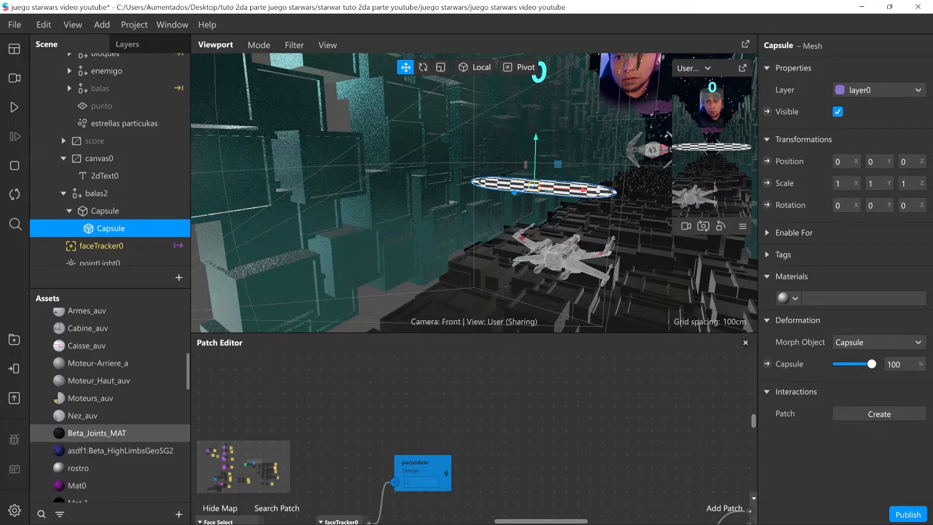
pyautogui.scroll(-3, 107, 427)
pyautogui.click(107, 424)
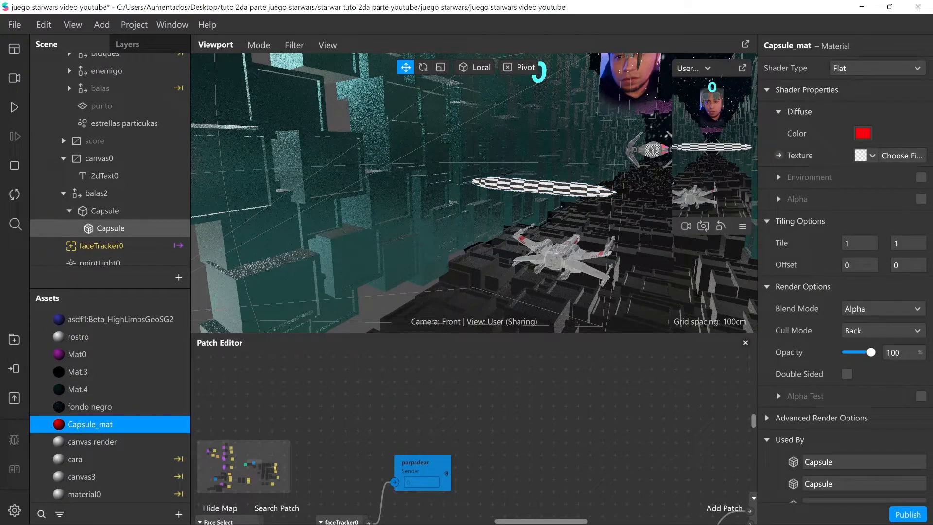
pyautogui.click(111, 227)
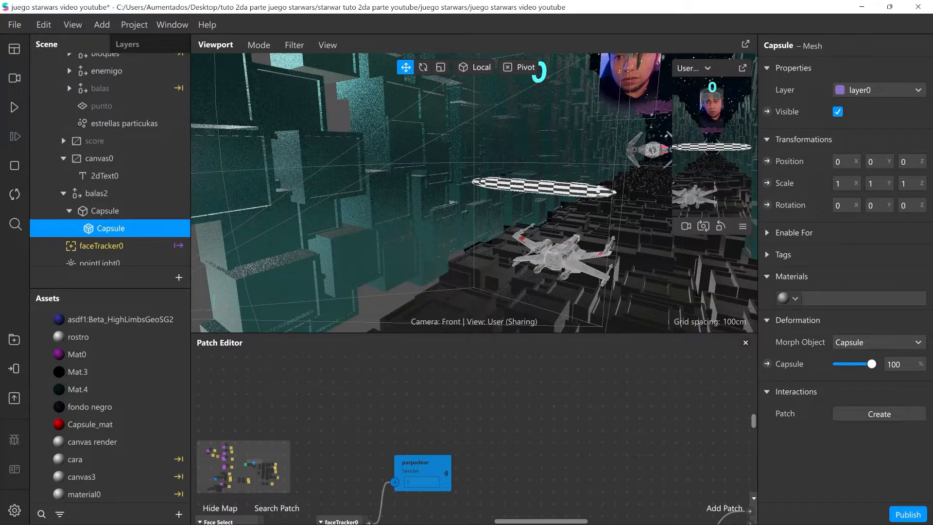
pyautogui.click(789, 298)
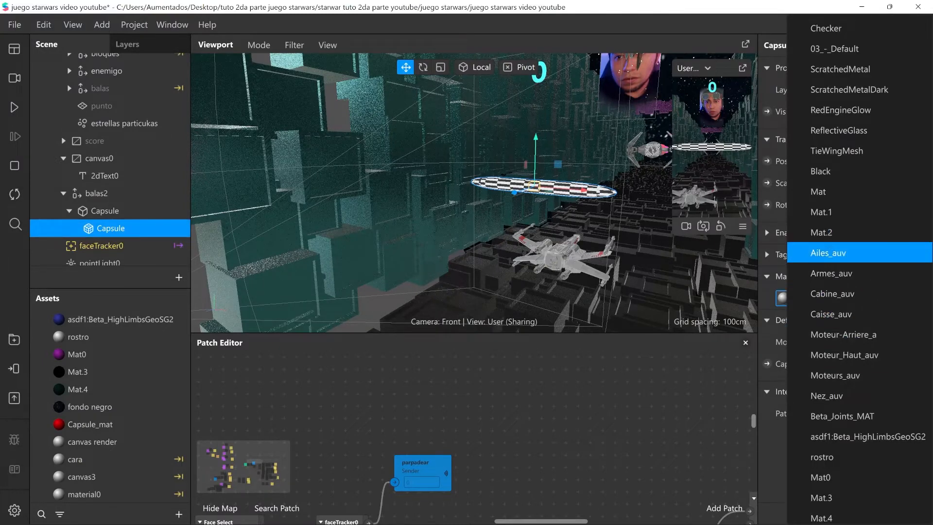
pyautogui.scroll(-5, 855, 255)
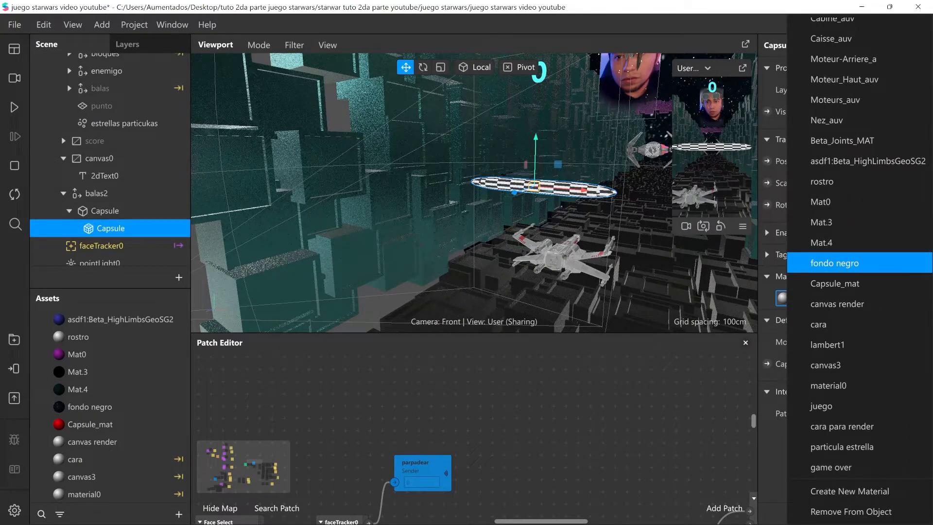
pyautogui.scroll(3, 855, 341)
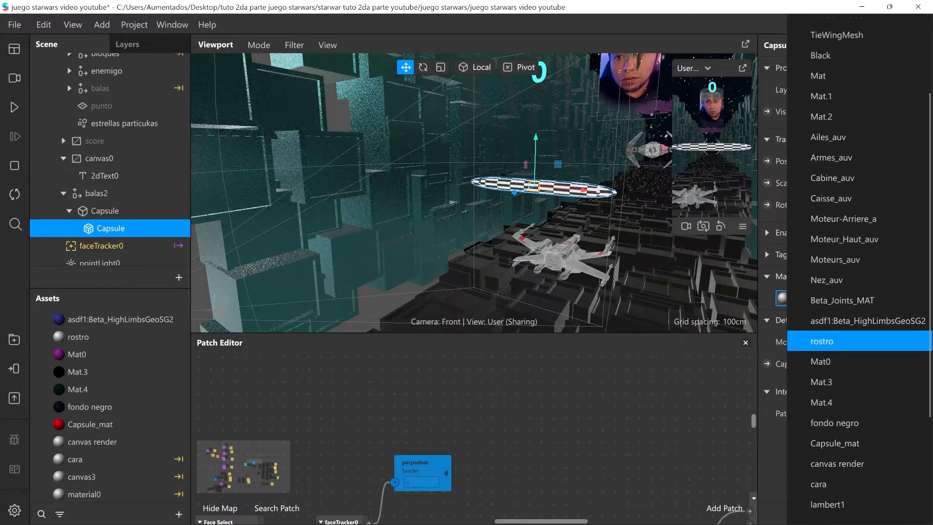
pyautogui.click(835, 443)
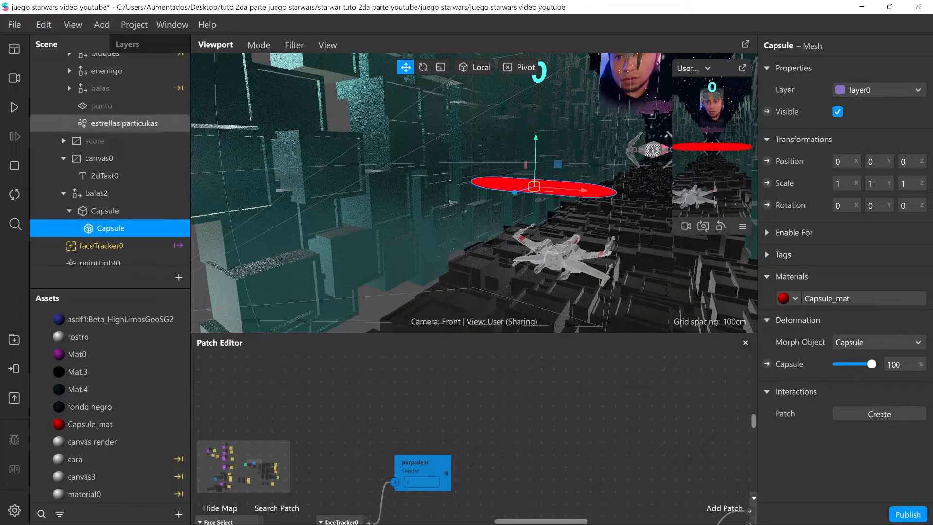
# Try rotating the inner Capsule mesh 90 degrees about Y, and undo the rotation.
pyautogui.scroll(1, 112, 170)
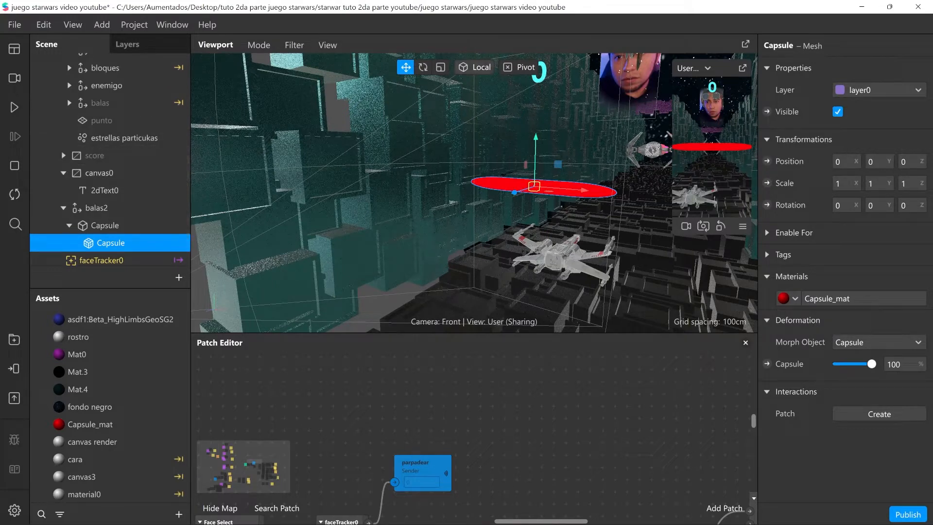
pyautogui.moveTo(559, 190); pyautogui.dragTo(491, 188)
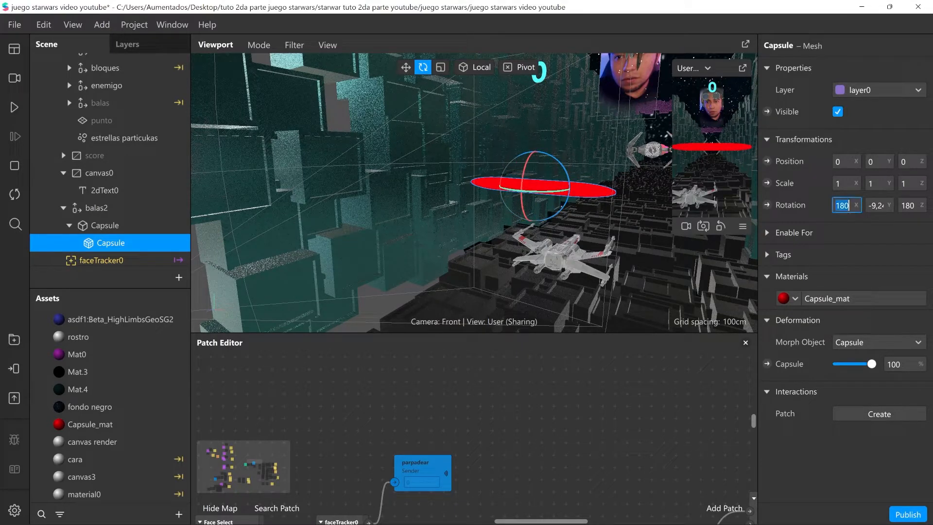
pyautogui.write('0')
pyautogui.press('Tab')
pyautogui.write('0')
pyautogui.press('Tab')
pyautogui.write('0')
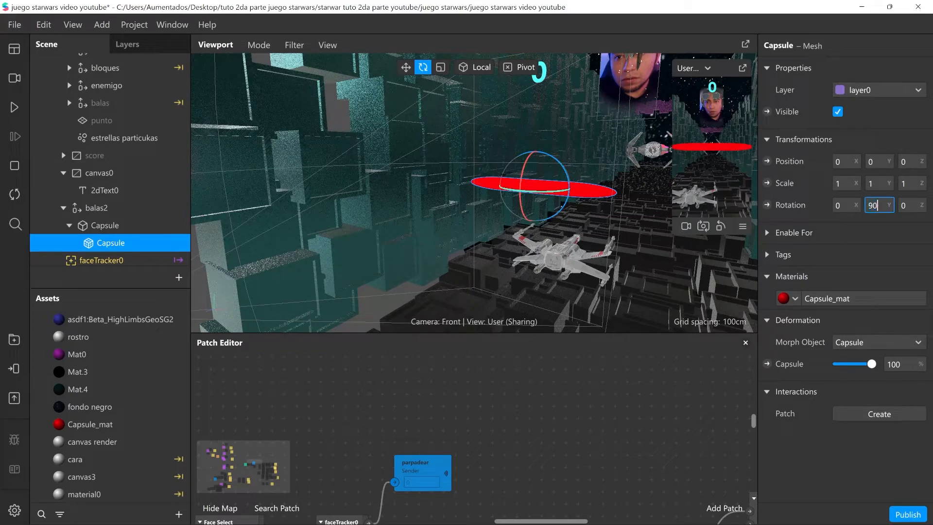
pyautogui.press('Return')
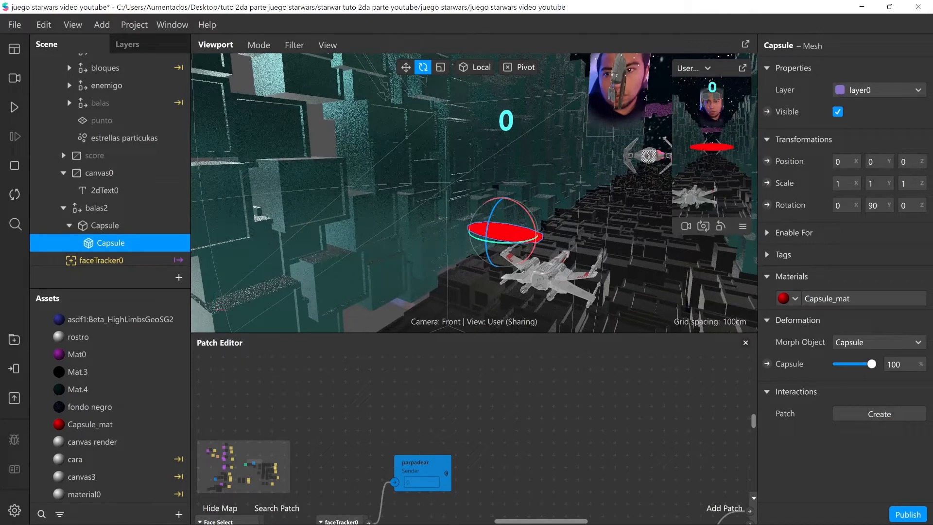
pyautogui.hotkey('ctrl', 'z')
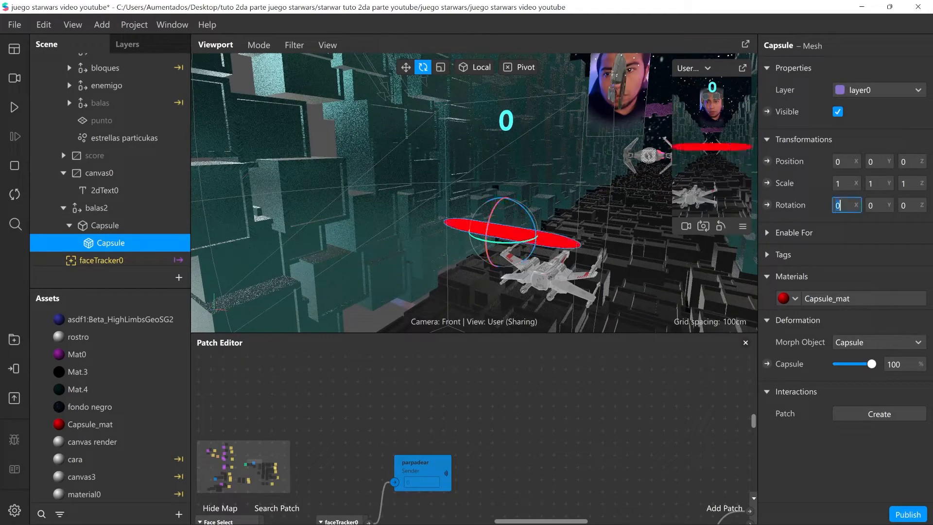
pyautogui.click(840, 183)
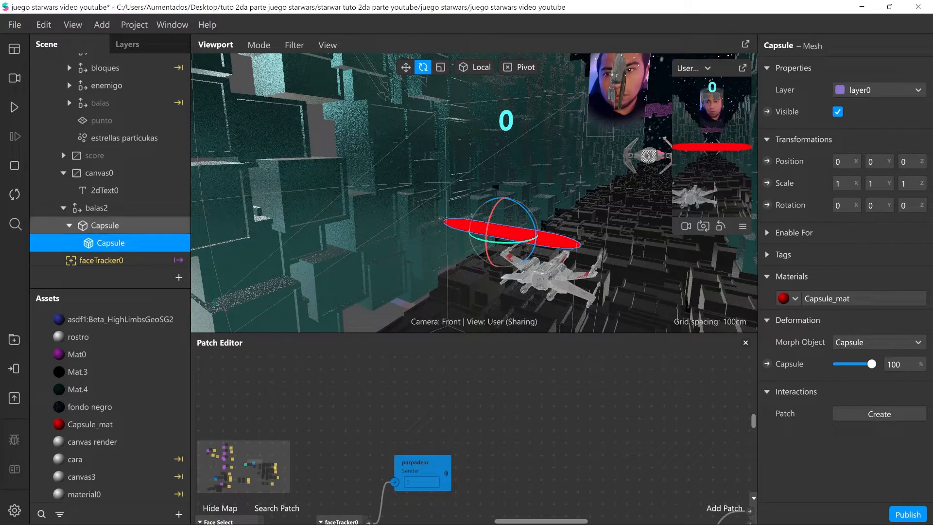
# Set the Y rotation of the parent Capsule object in balas2 to 90 degrees.
pyautogui.click(104, 226)
pyautogui.click(110, 243)
pyautogui.click(105, 225)
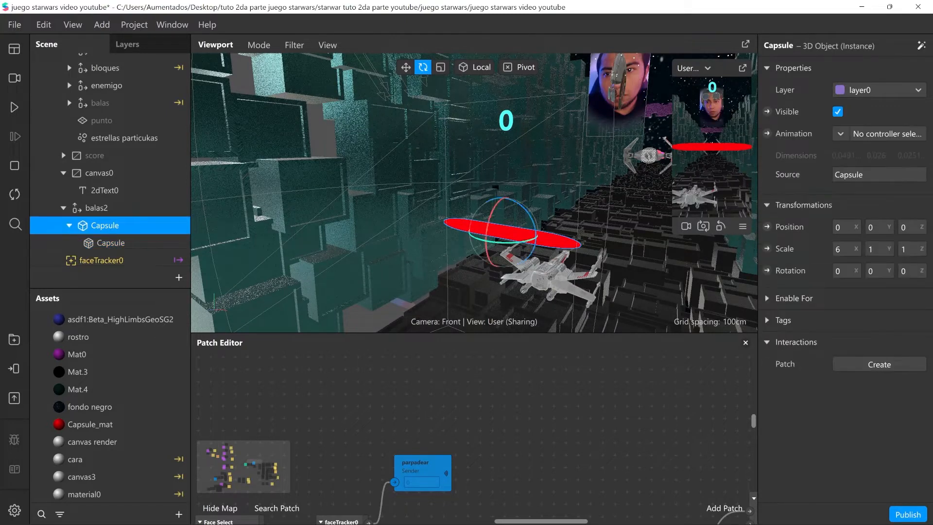
pyautogui.click(69, 225)
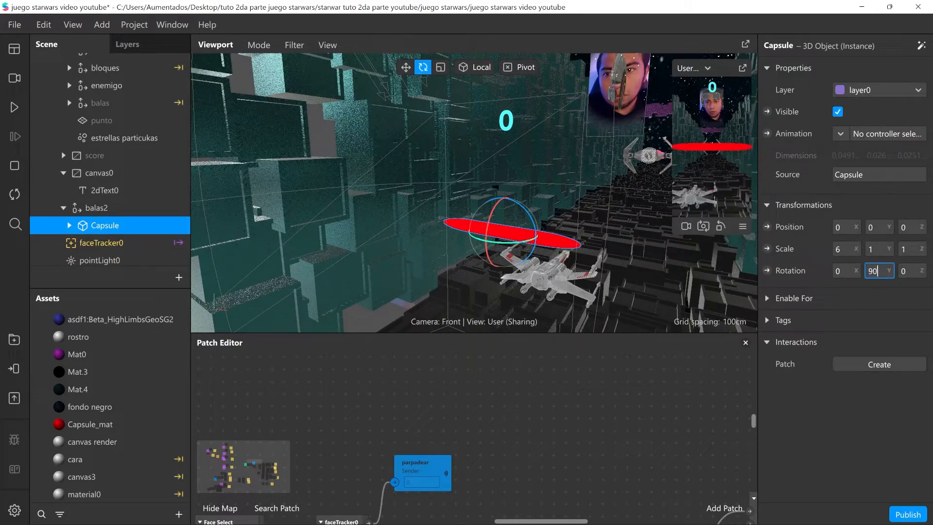
pyautogui.press('Return')
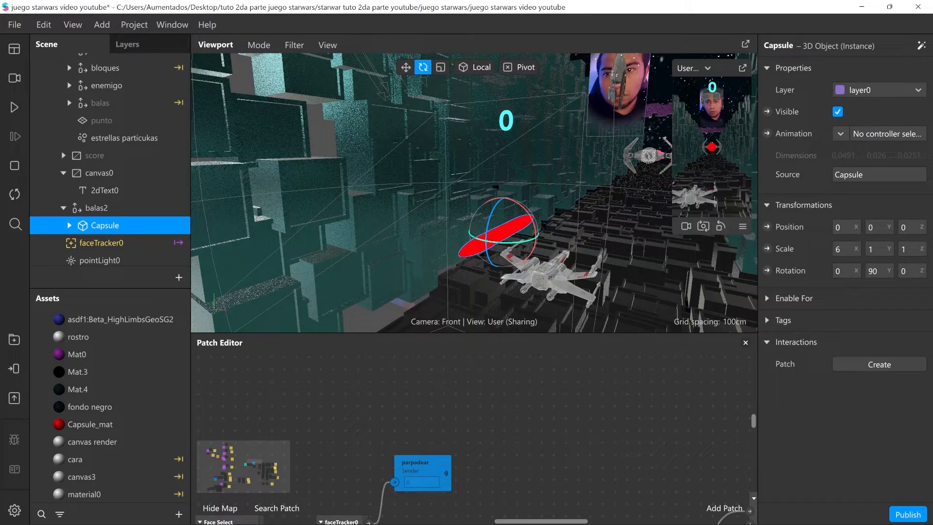
# Move the parent Capsule sideways along X to about -0.09, to the left of the ship.
pyautogui.click(877, 270)
pyautogui.press('w')
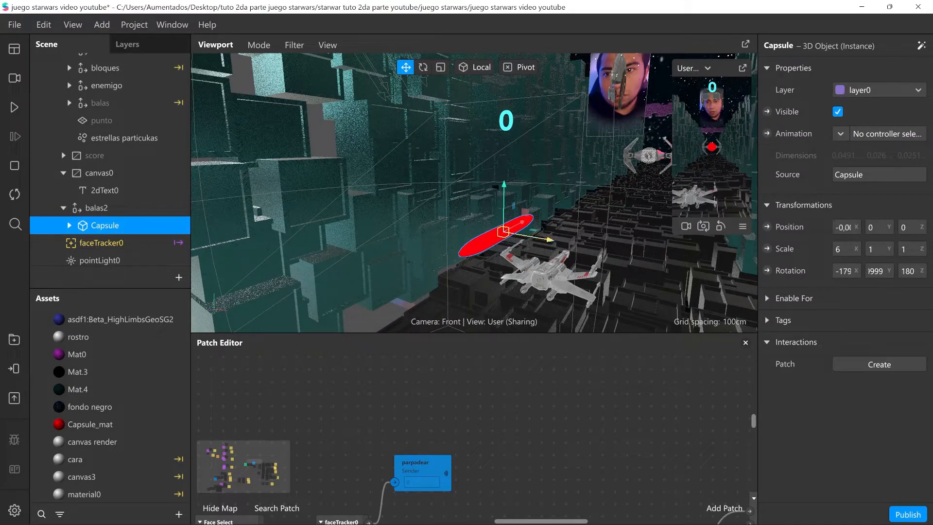
pyautogui.moveTo(549, 239); pyautogui.dragTo(507, 232)
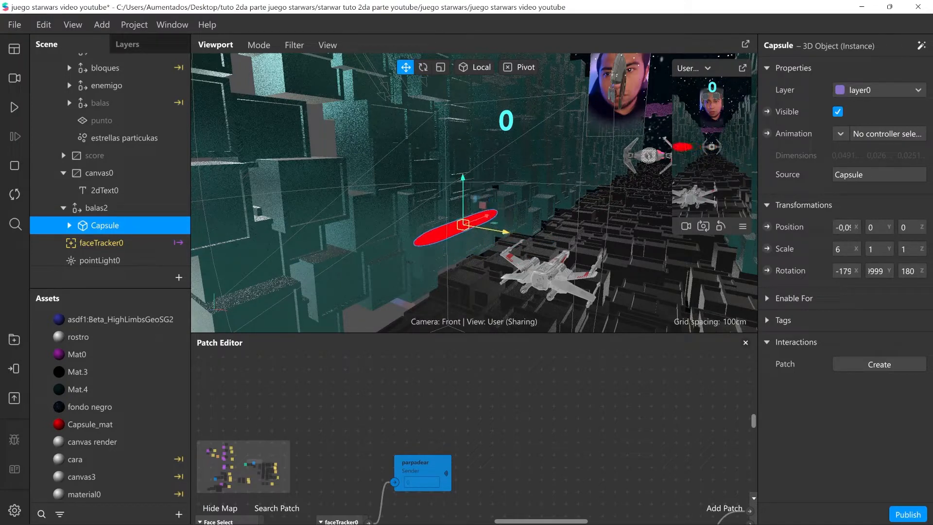
# Add a null object inside balas2.
pyautogui.click(63, 207)
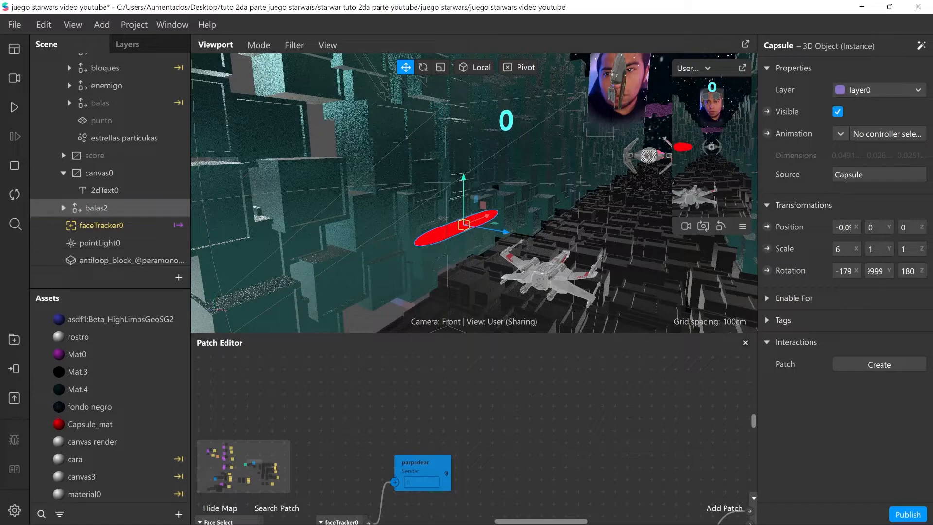
pyautogui.click(63, 207)
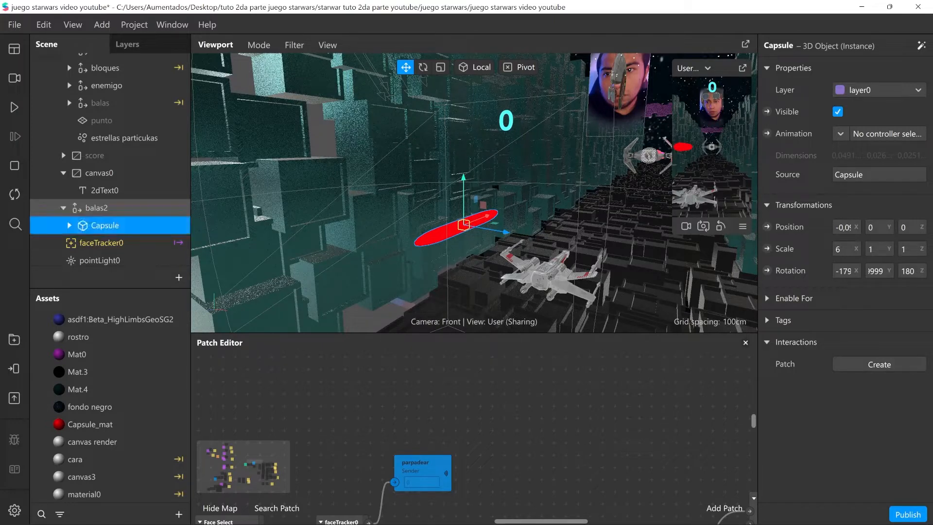
pyautogui.rightClick(97, 210)
pyautogui.moveTo(146, 222)
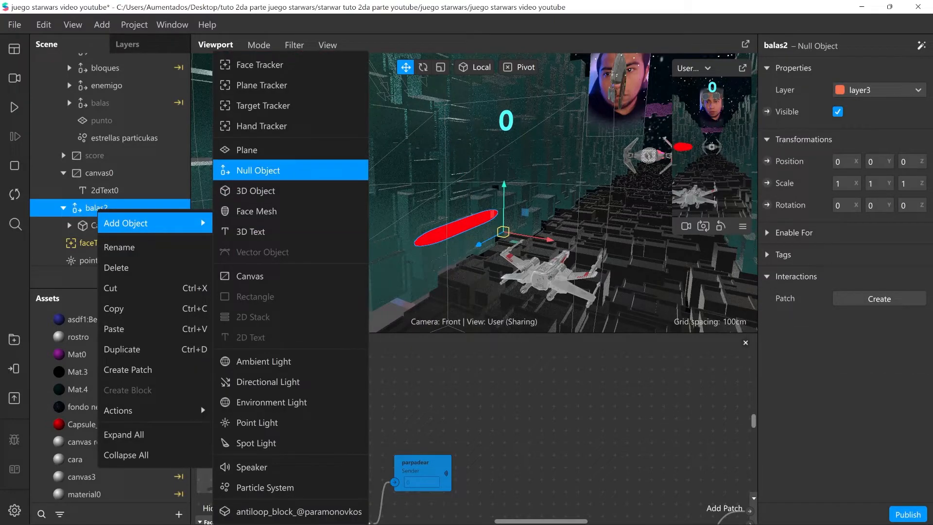
pyautogui.click(258, 170)
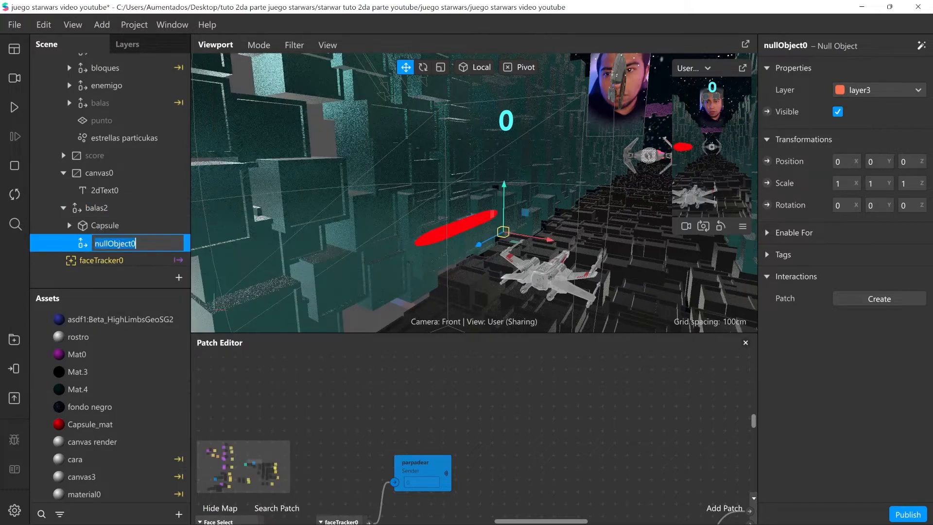
# Try to name the new null object "balas arriba".
pyautogui.write('ba')
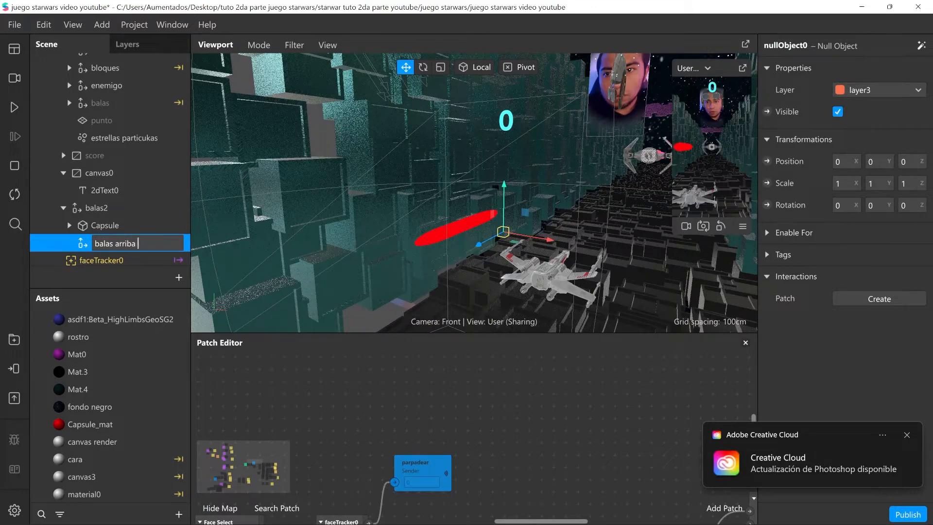
pyautogui.write('kas arriba')
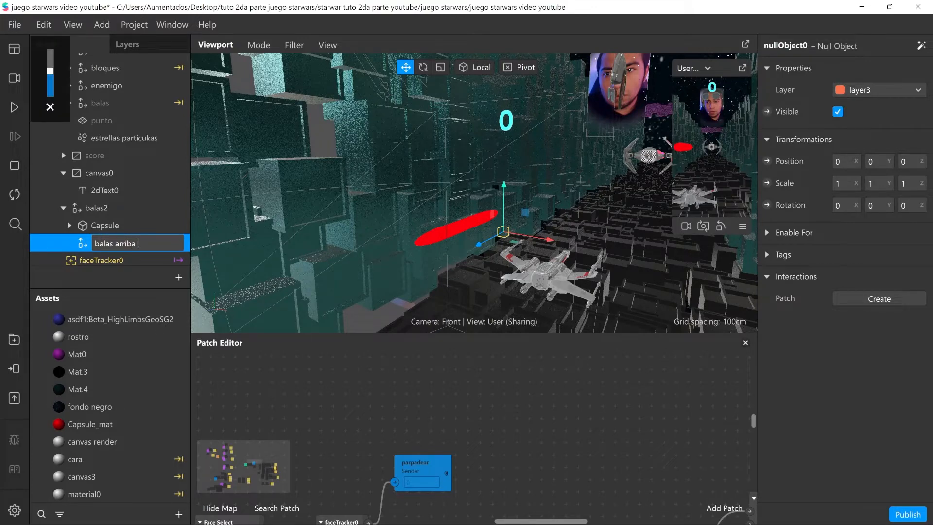
pyautogui.press('Return')
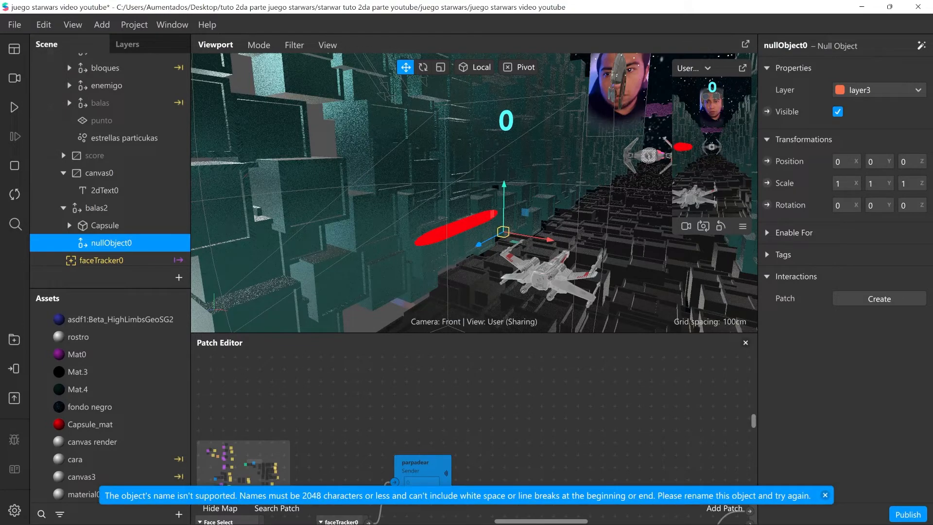
# Rename the new null object inside balas2 as "arriba".
pyautogui.press('F2')
pyautogui.write('arr')
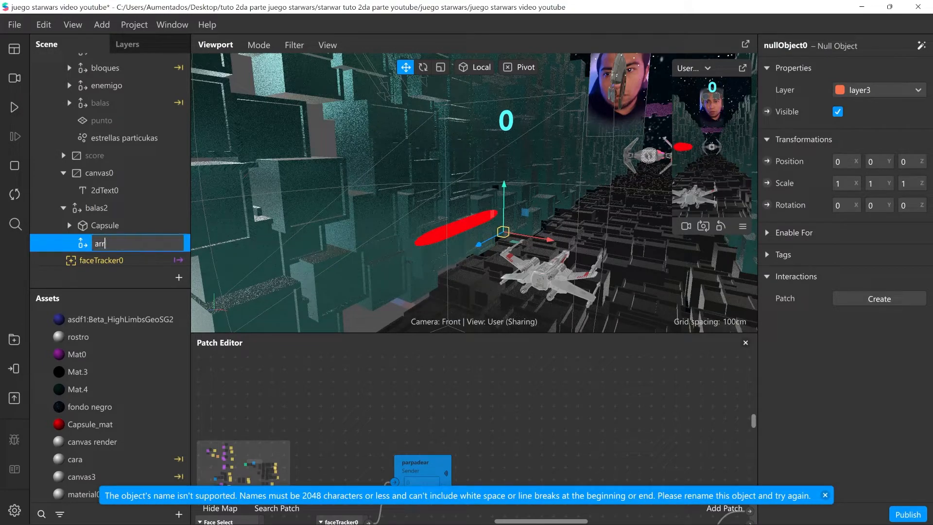
pyautogui.write('iba')
pyautogui.press('Return')
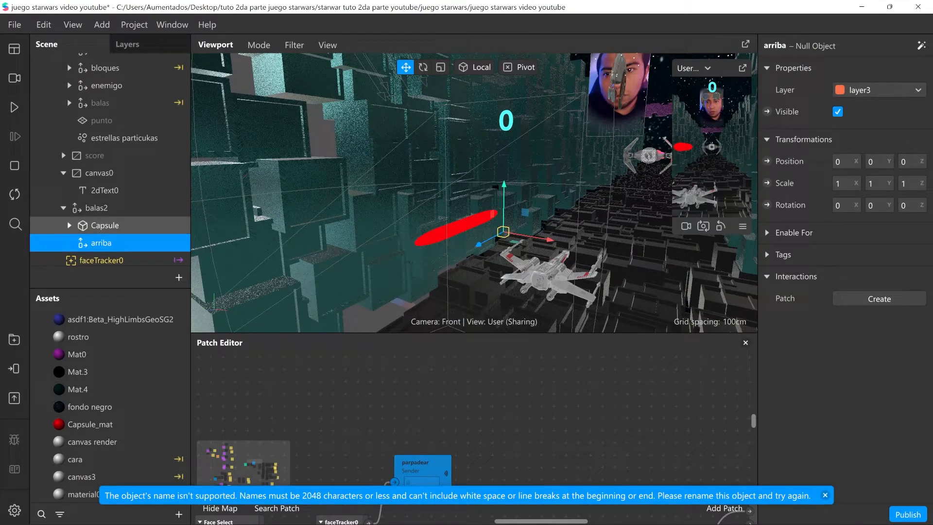
# Place the Capsule inside the arriba null object, and duplicate it with one of the pair moved to X about 0.09.
pyautogui.click(105, 225)
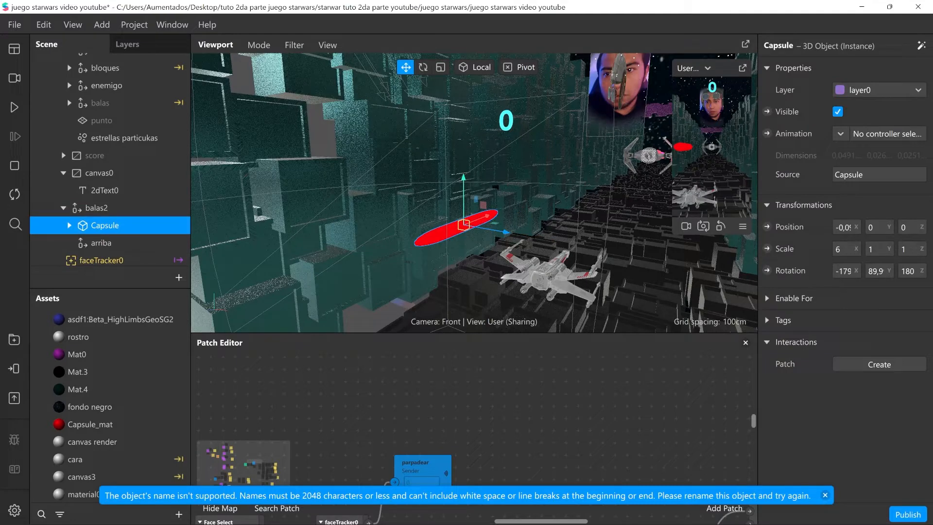
pyautogui.moveTo(85, 227); pyautogui.dragTo(85, 242)
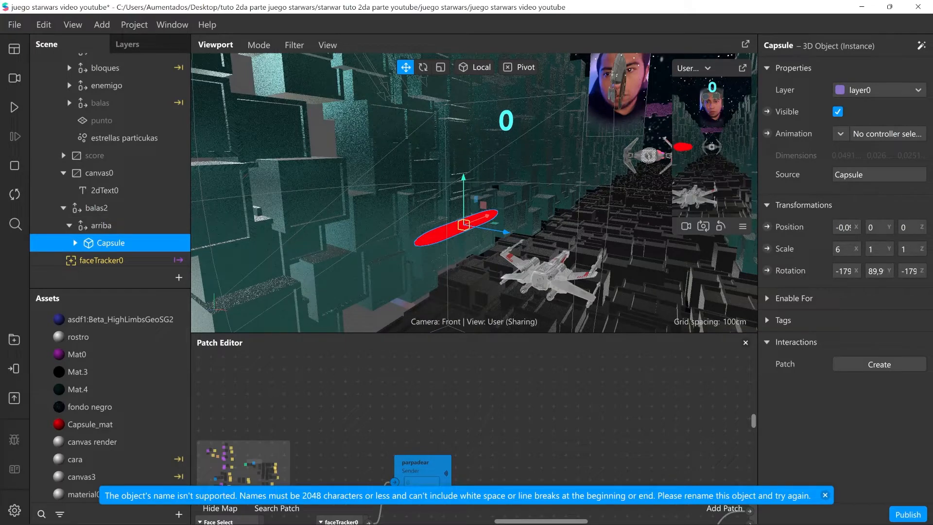
pyautogui.moveTo(505, 232); pyautogui.dragTo(607, 250)
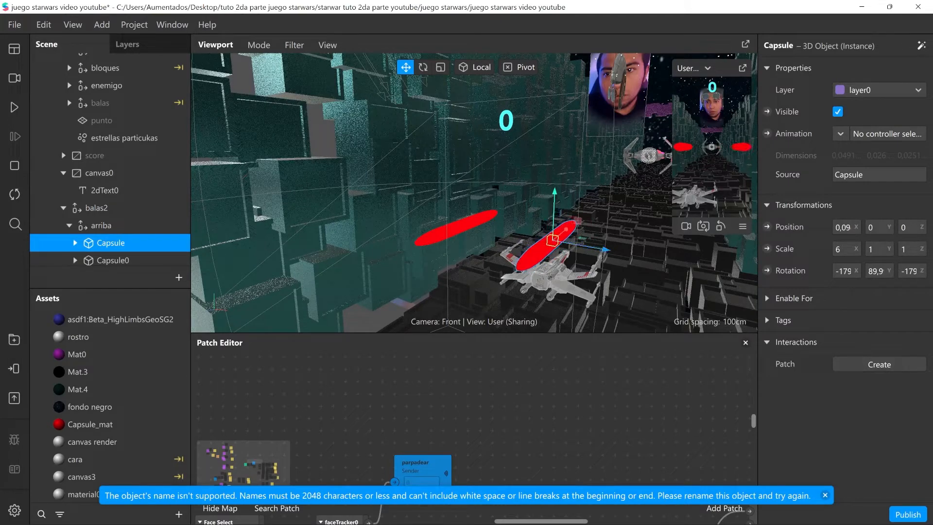
# Duplicate the arriba null object with its capsules and lower the copy to Y about -0.10.
pyautogui.click(69, 225)
pyautogui.click(101, 225)
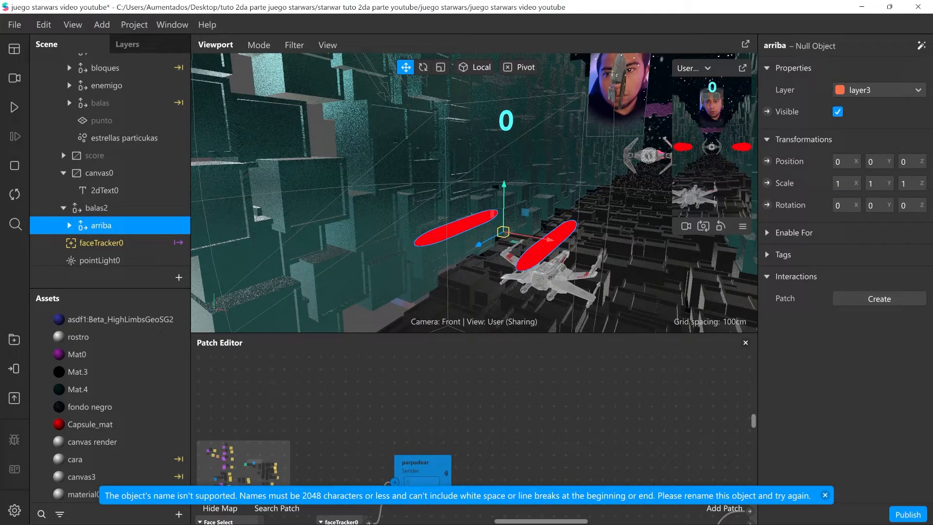
pyautogui.hotkey('ctrl', 'd')
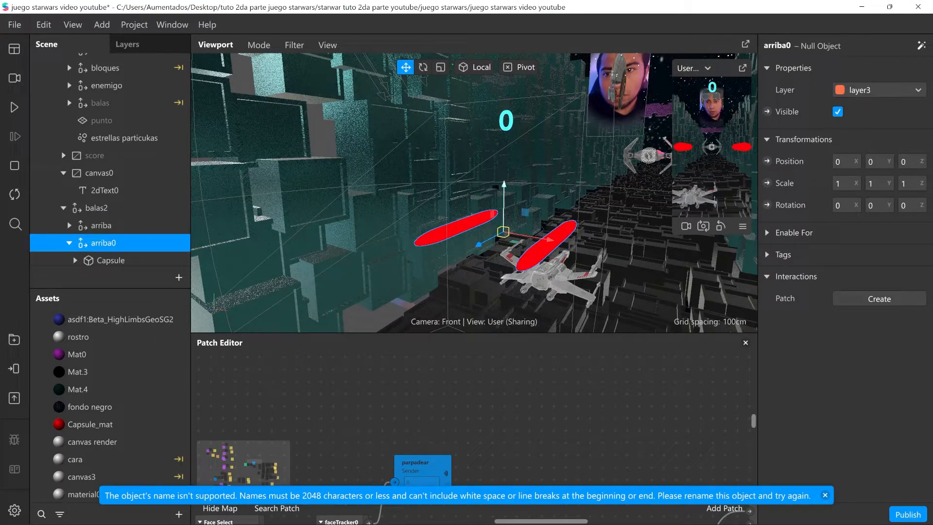
pyautogui.moveTo(504, 205); pyautogui.dragTo(504, 255)
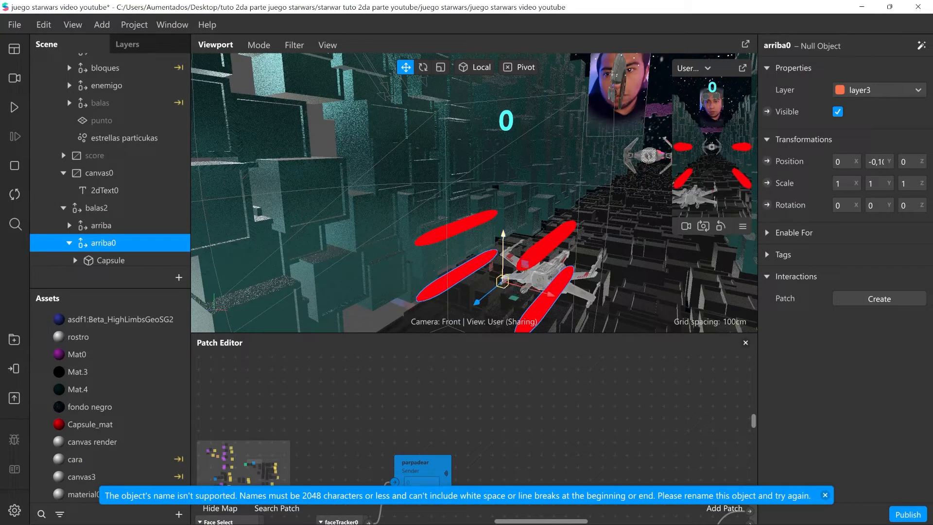
# Rename the duplicated null object as "abajo".
pyautogui.press('F2')
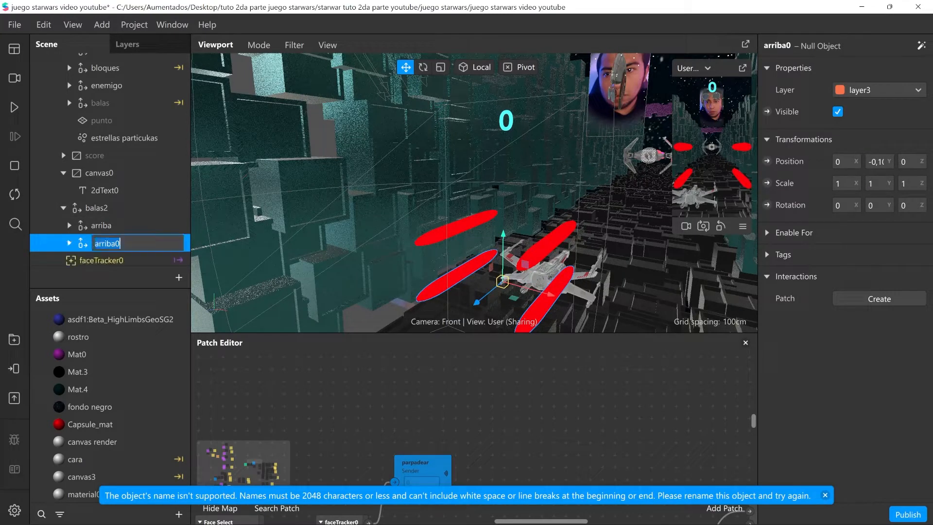
pyautogui.write('abajo')
pyautogui.press('Return')
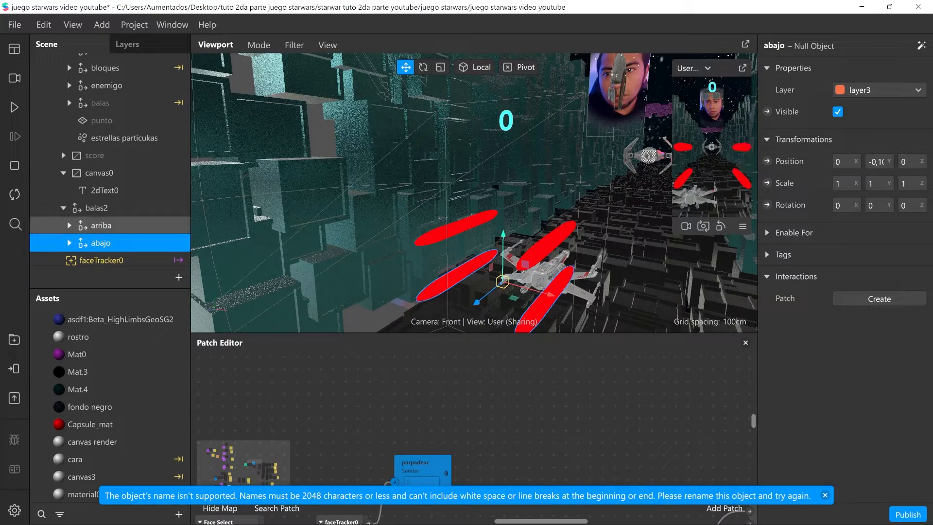
# Add a plane inside the balas2 null object.
pyautogui.click(131, 208)
pyautogui.rightClick(132, 212)
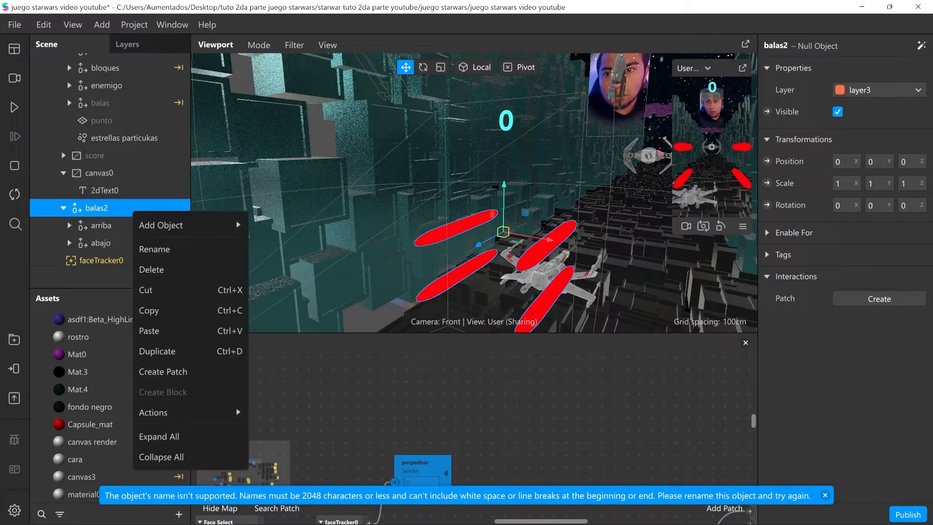
pyautogui.moveTo(160, 225)
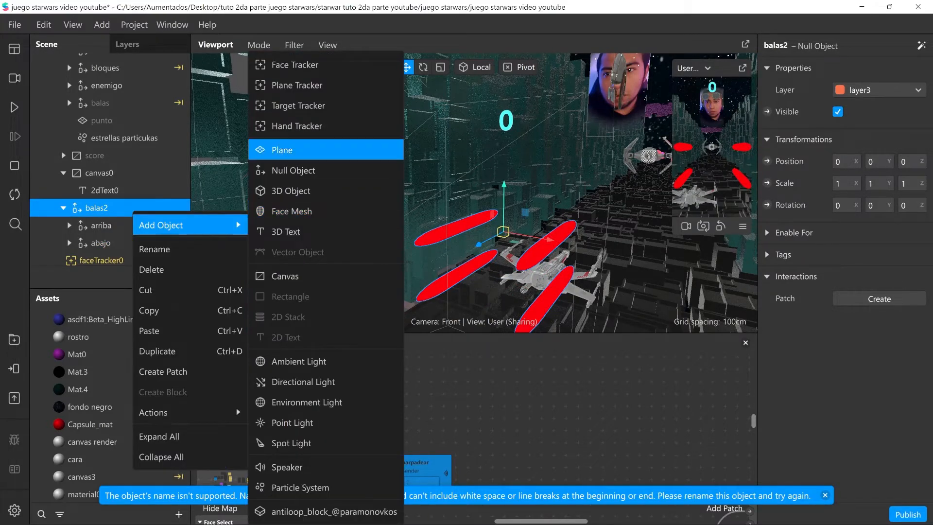
pyautogui.click(282, 150)
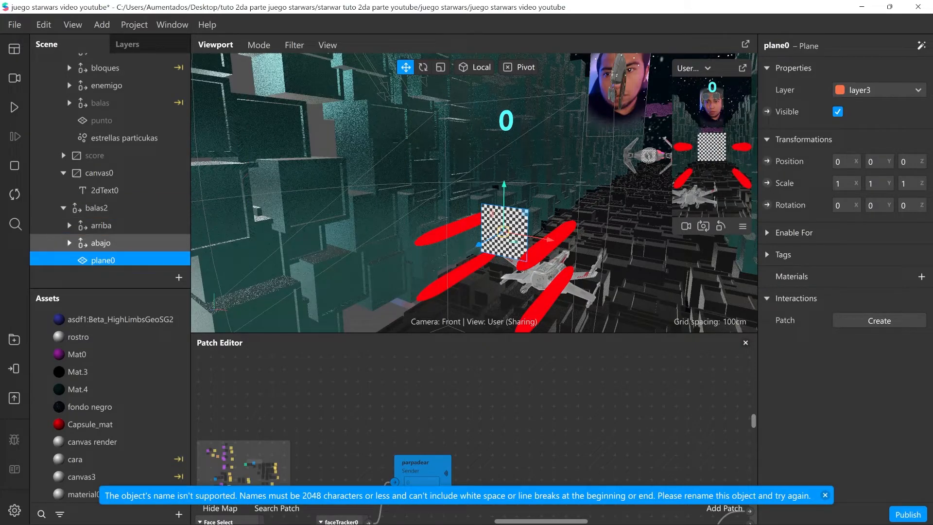
# Raise arriba to Y about 0.06 and move abajo up closer to the plane so the capsule pairs sit evenly around it.
pyautogui.click(101, 225)
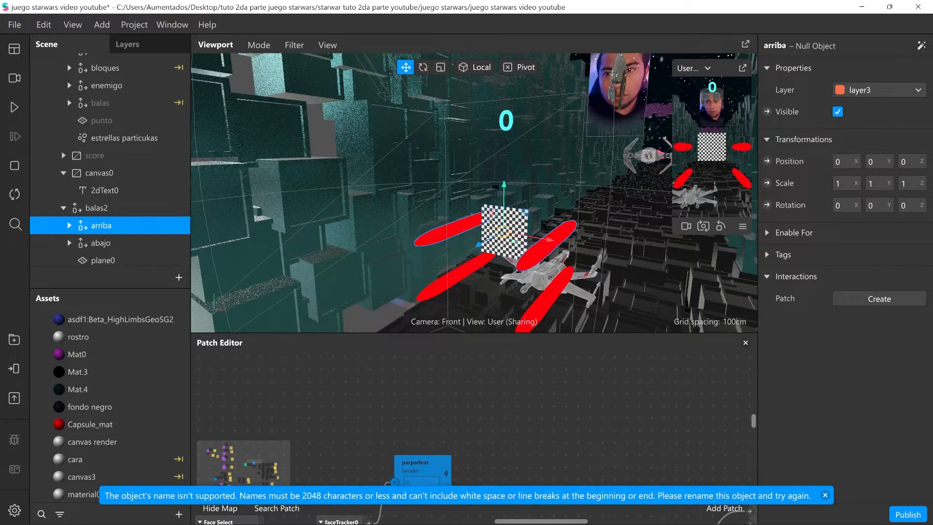
pyautogui.moveTo(504, 204); pyautogui.dragTo(504, 167)
pyautogui.click(101, 242)
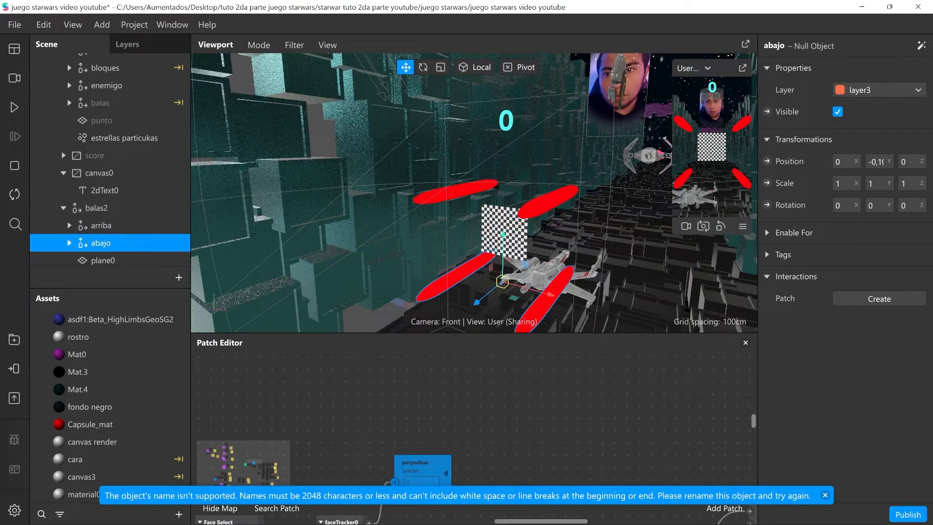
pyautogui.moveTo(503, 265); pyautogui.dragTo(503, 246)
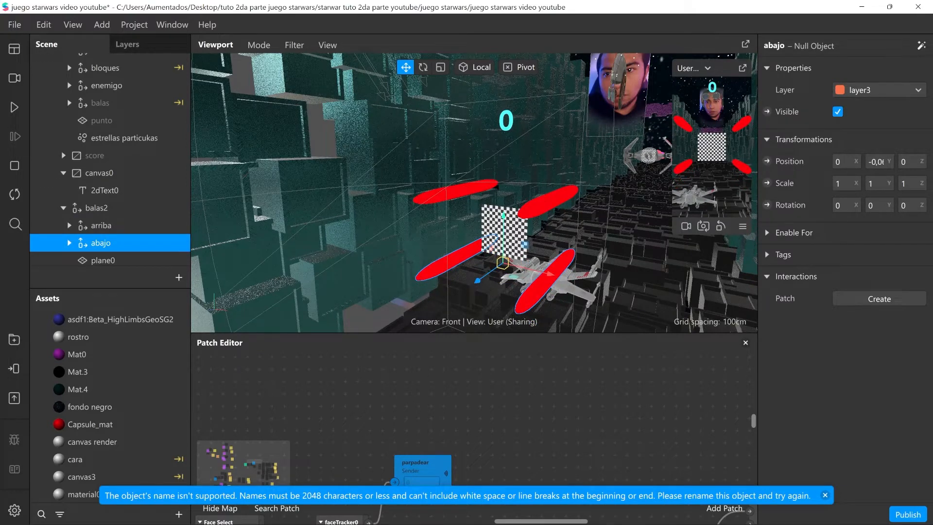
pyautogui.moveTo(504, 232); pyautogui.dragTo(561, 202, button='middle')
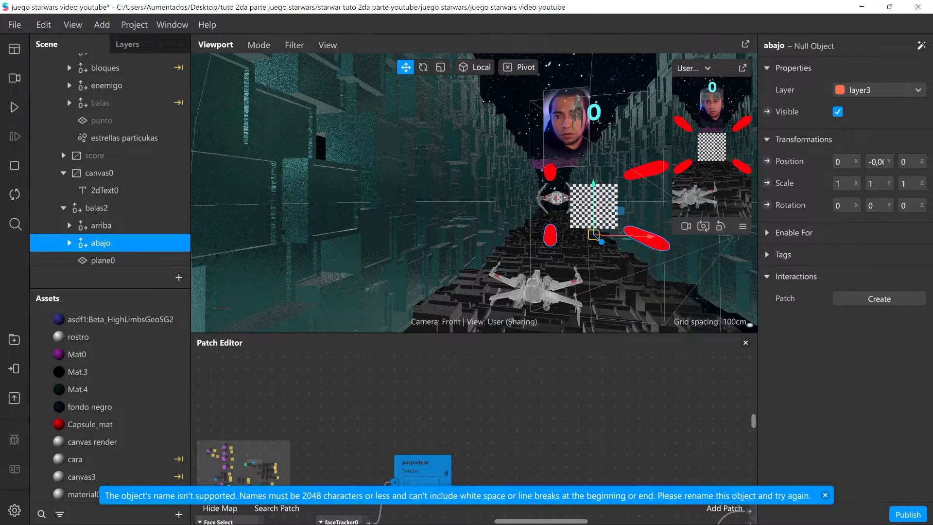
pyautogui.moveTo(562, 201); pyautogui.dragTo(495, 202, button='middle')
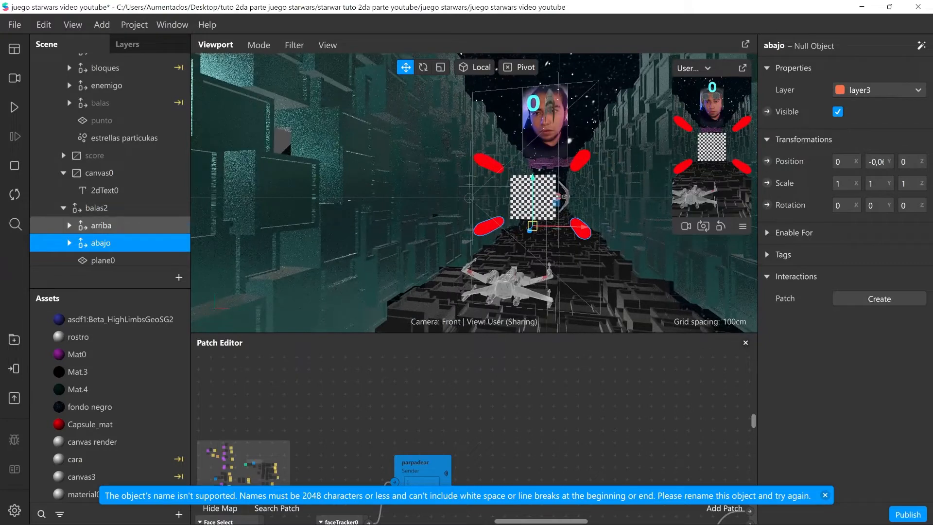
pyautogui.click(101, 225)
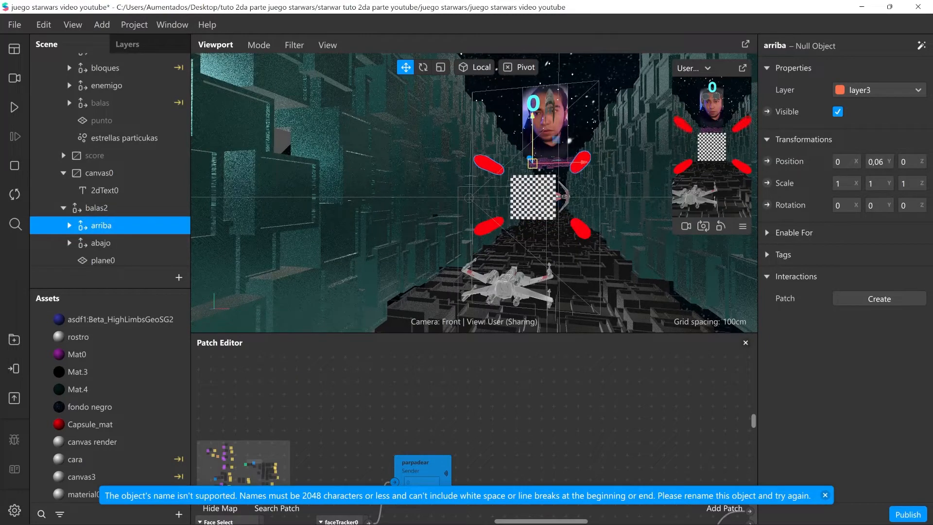
pyautogui.moveTo(532, 116); pyautogui.dragTo(532, 121)
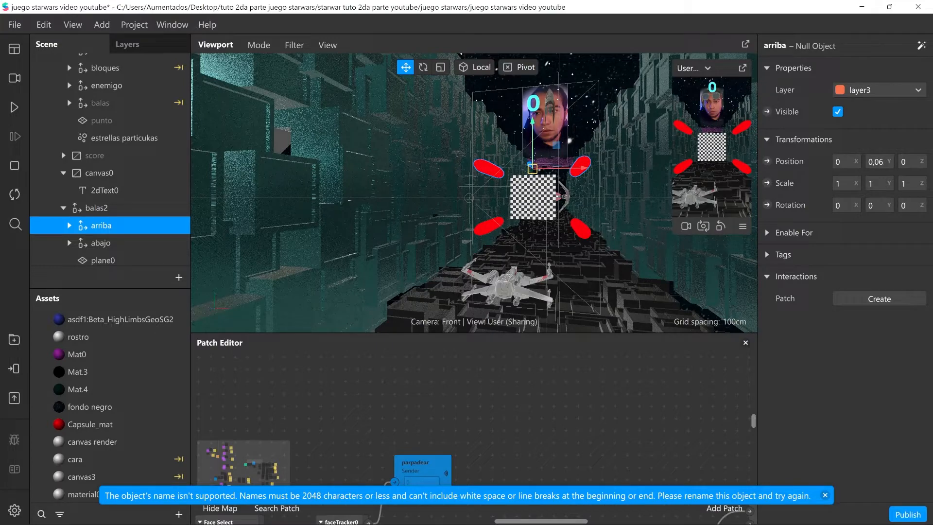
# Resume the preview video and inspect the original balas null object's properties and the face-tracking patches.
pyautogui.click(14, 107)
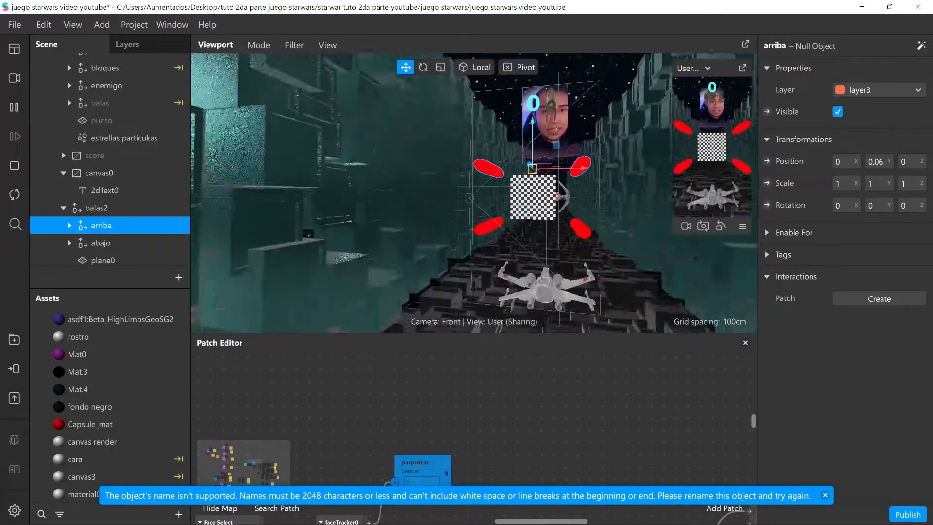
pyautogui.scroll(1, 110, 187)
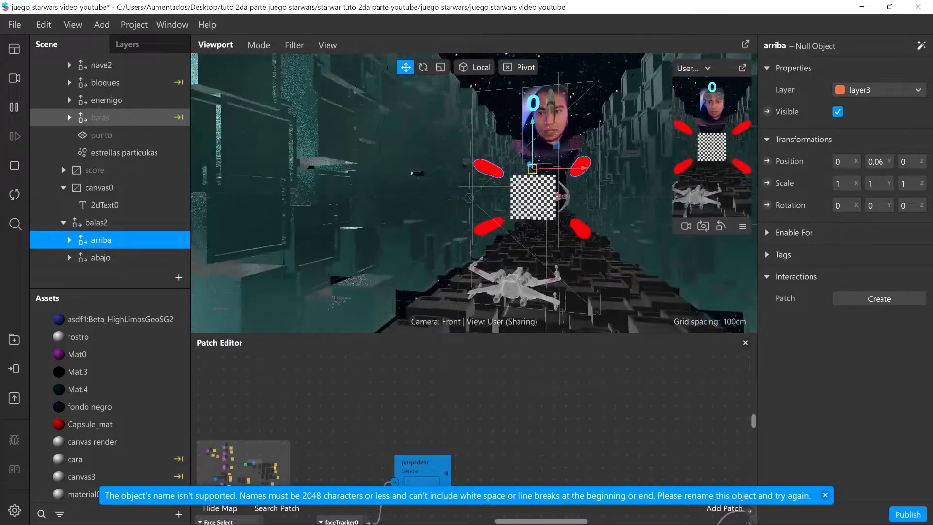
pyautogui.click(100, 117)
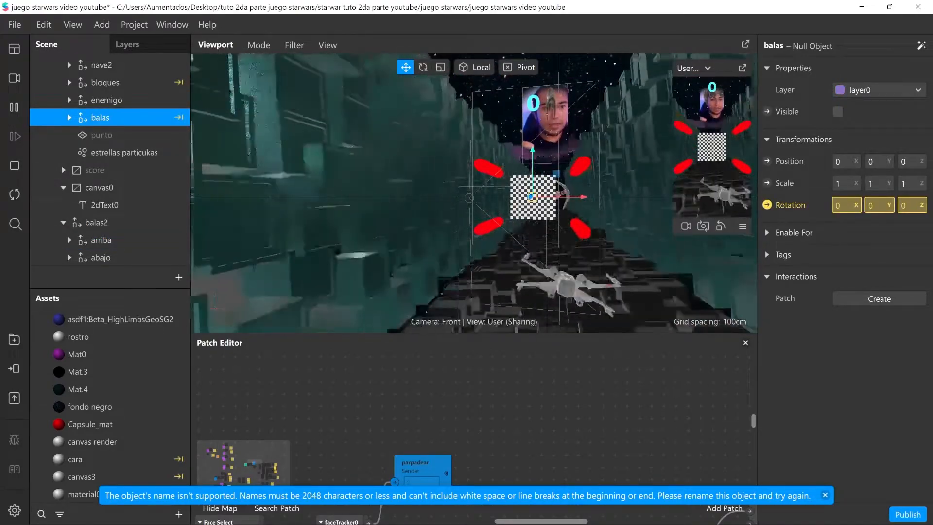
pyautogui.moveTo(474, 428); pyautogui.dragTo(519, 386, button='middle')
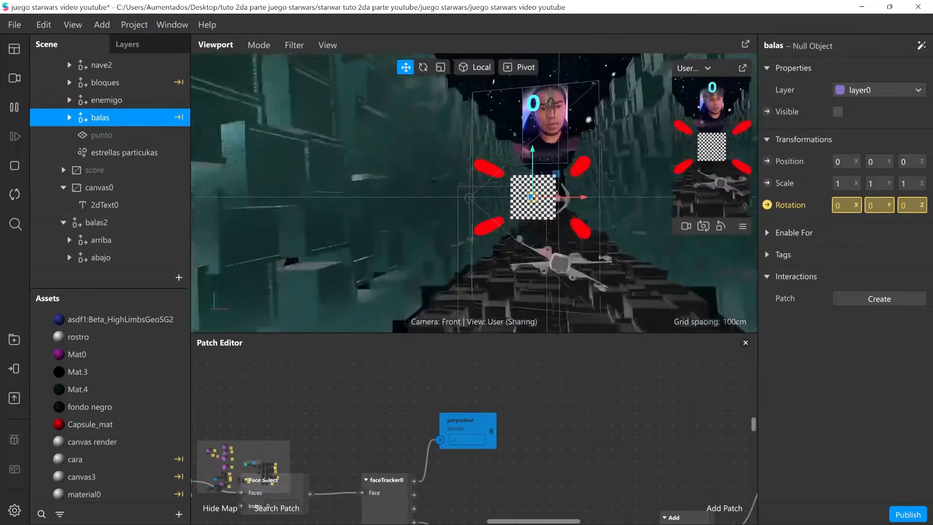
pyautogui.moveTo(519, 385); pyautogui.dragTo(537, 368, button='middle')
pyautogui.moveTo(473, 437); pyautogui.dragTo(260, 425, button='middle')
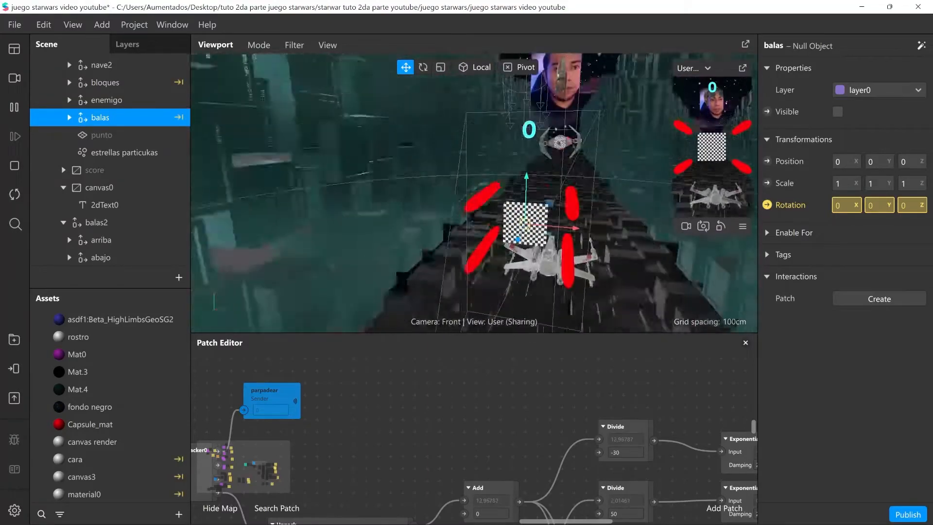
# Examine the contents of the enemigo null object, focusing on plane1 in front of the TIE ship.
pyautogui.scroll(3, 121, 144)
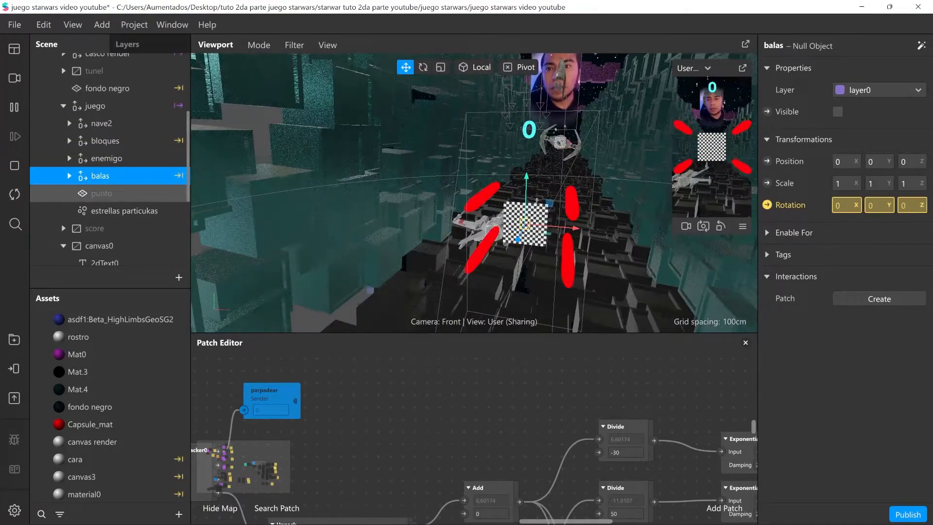
pyautogui.click(69, 172)
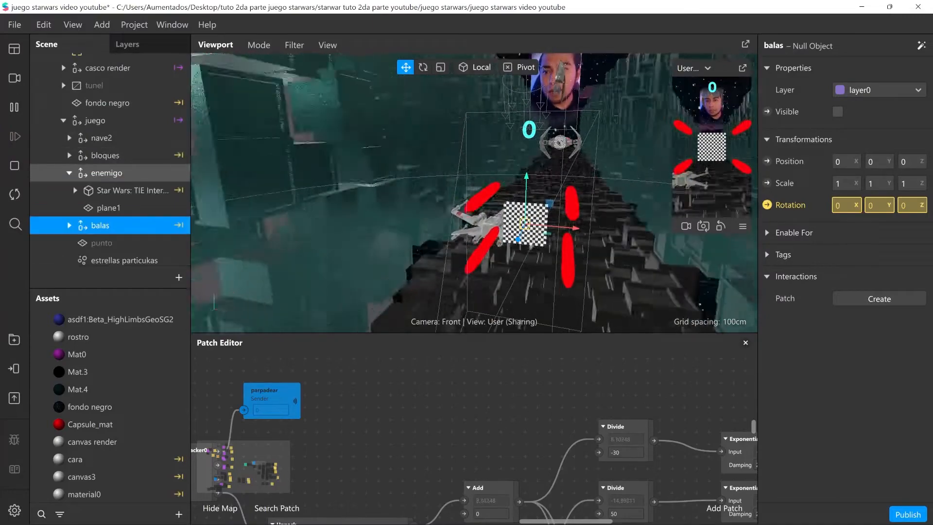
pyautogui.click(132, 190)
pyautogui.click(106, 173)
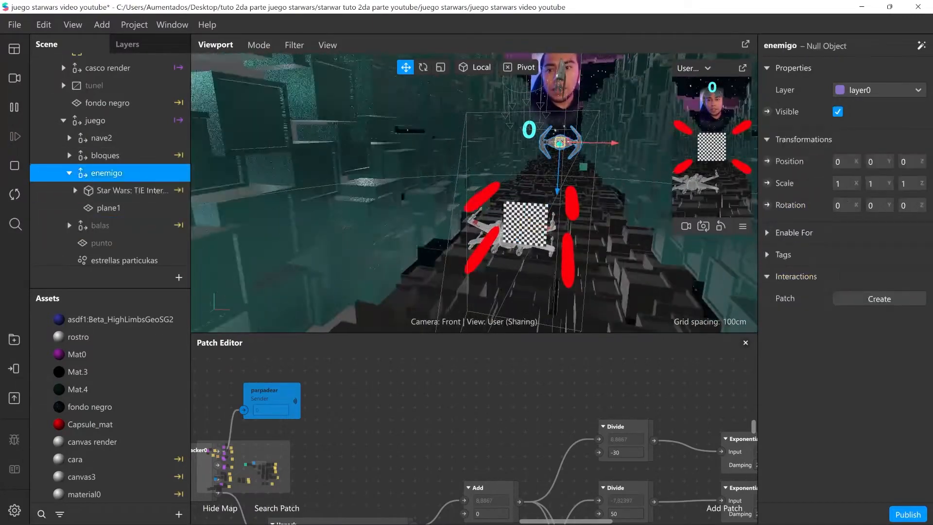
pyautogui.click(108, 207)
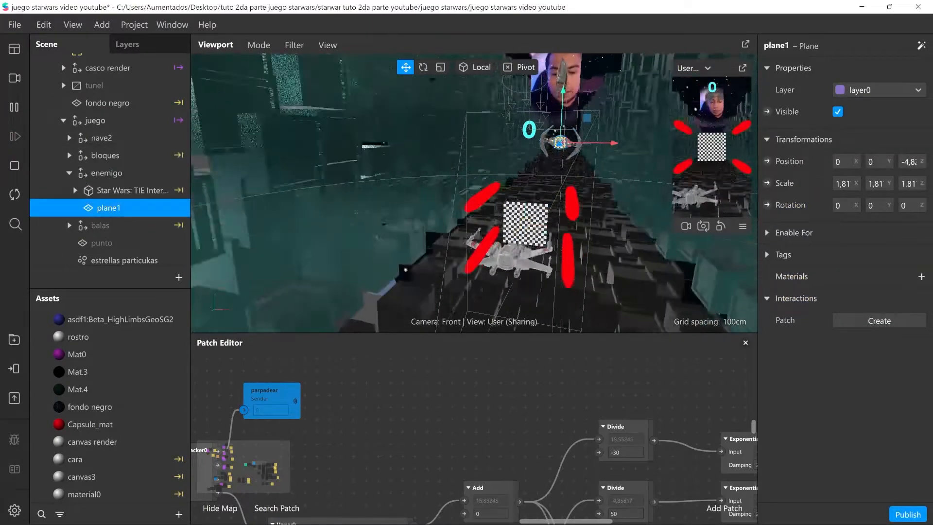
pyautogui.doubleClick(108, 207)
pyautogui.scroll(-5, 474, 194)
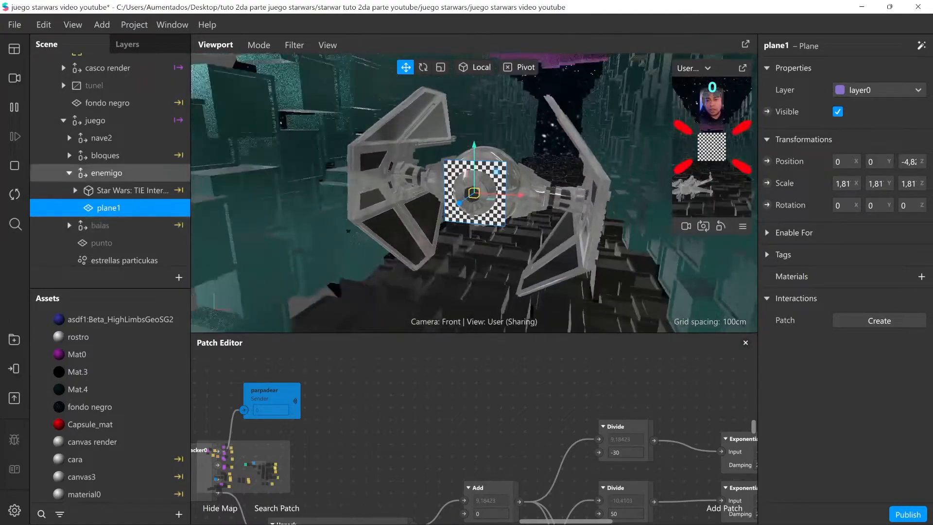
pyautogui.click(69, 172)
# Select balas2 and, in an enlarged Patch Editor, examine the patch chain driving the 3D Position of xwings 3 listo.
pyautogui.scroll(-3, 110, 223)
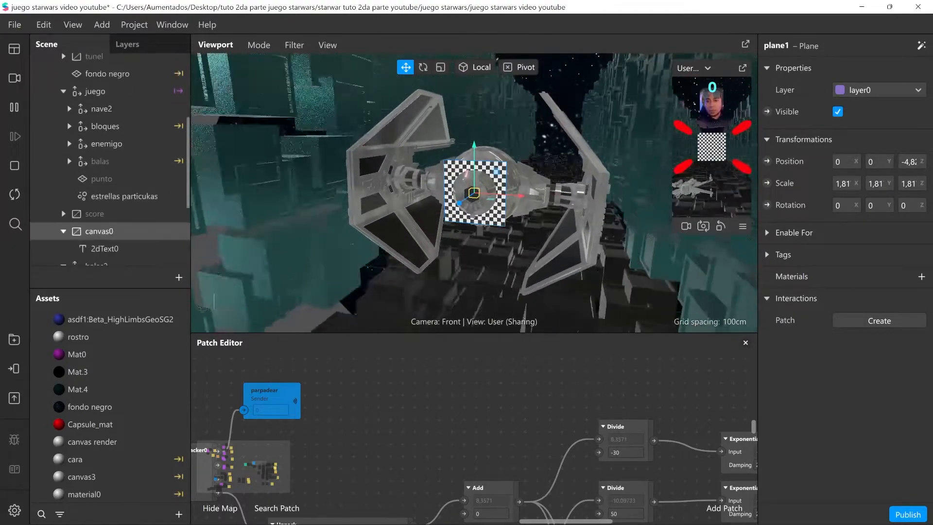
pyautogui.scroll(-3, 110, 222)
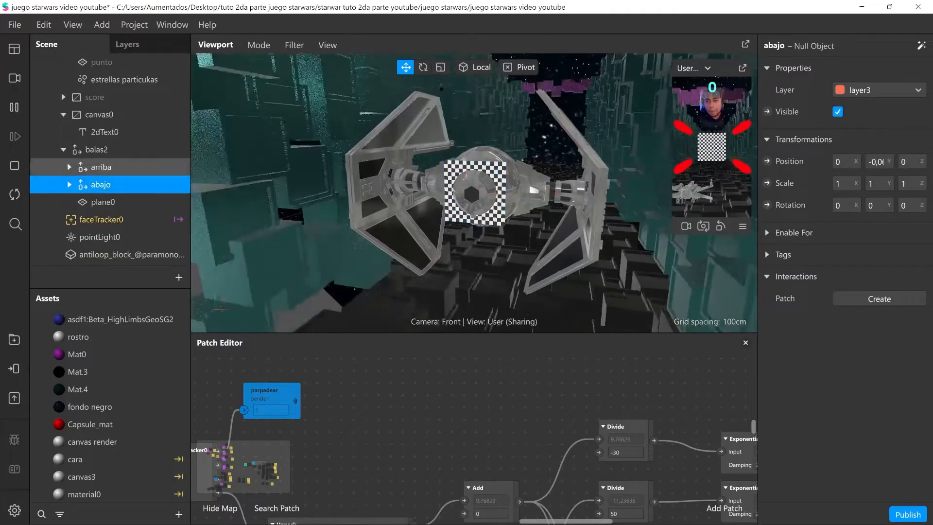
pyautogui.click(97, 150)
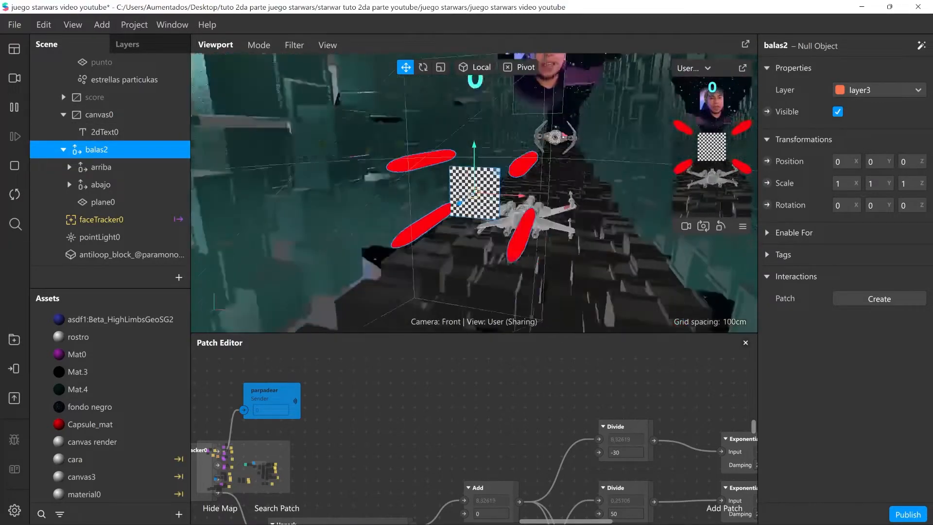
pyautogui.moveTo(437, 437); pyautogui.dragTo(384, 405, button='middle')
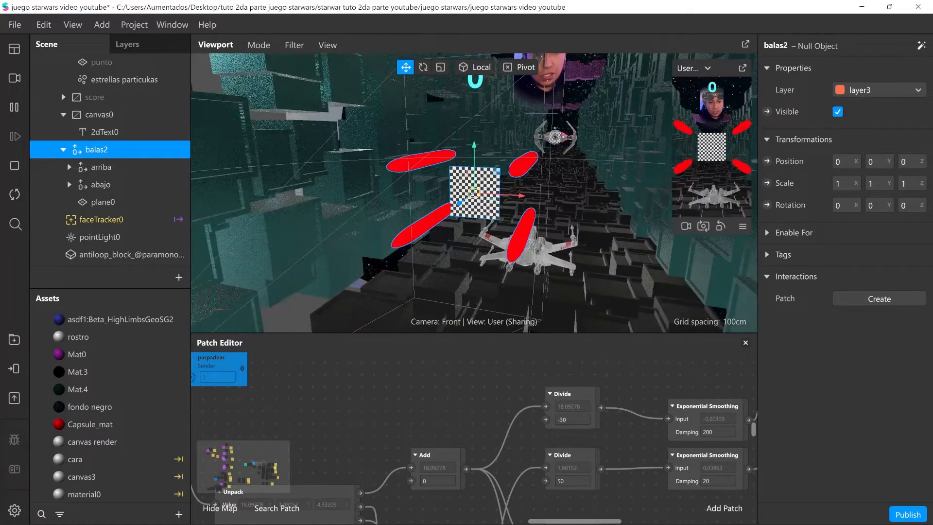
pyautogui.moveTo(583, 413); pyautogui.dragTo(289, 441, button='middle')
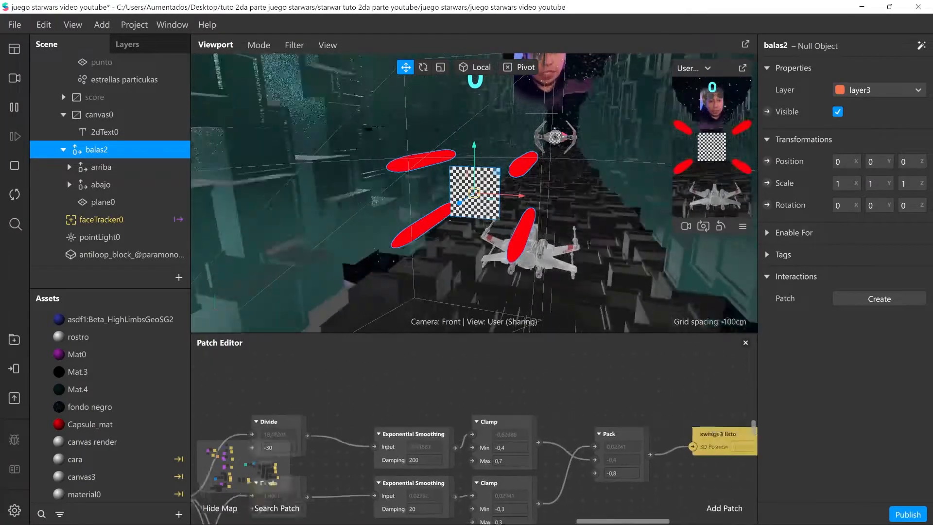
pyautogui.moveTo(414, 446); pyautogui.dragTo(263, 435, button='middle')
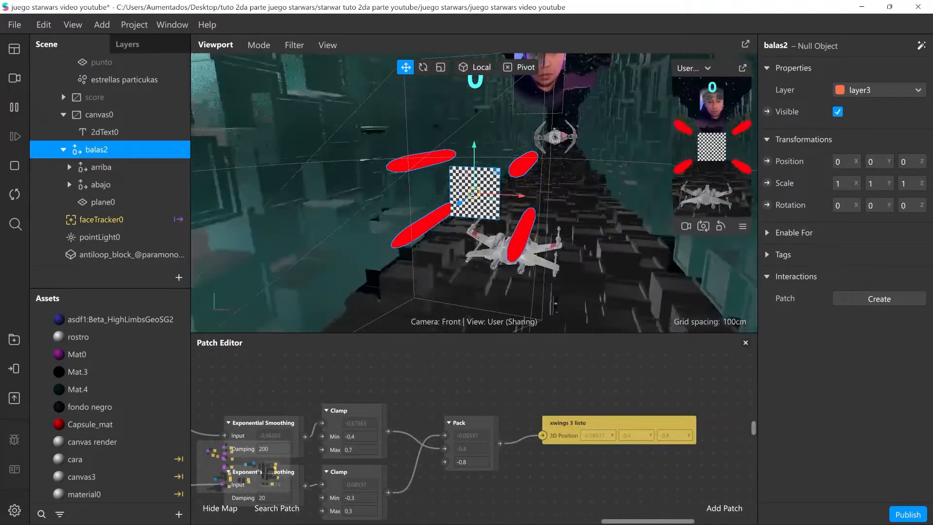
pyautogui.moveTo(474, 333); pyautogui.dragTo(474, 165)
pyautogui.scroll(-2, 474, 355)
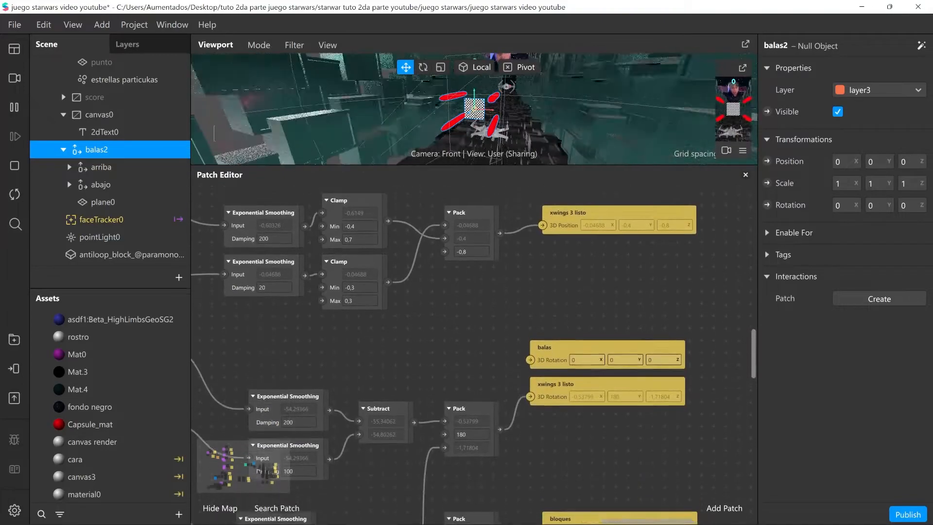
pyautogui.scroll(3, 474, 355)
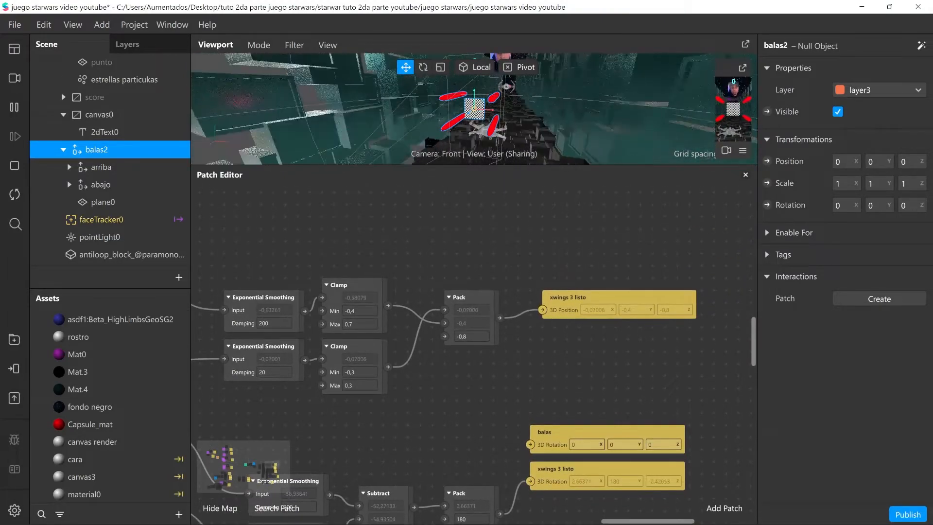
pyautogui.moveTo(519, 398); pyautogui.dragTo(687, 386, button='middle')
pyautogui.keyDown('ctrl'); pyautogui.scroll(-1, 470, 398); pyautogui.keyUp('ctrl')
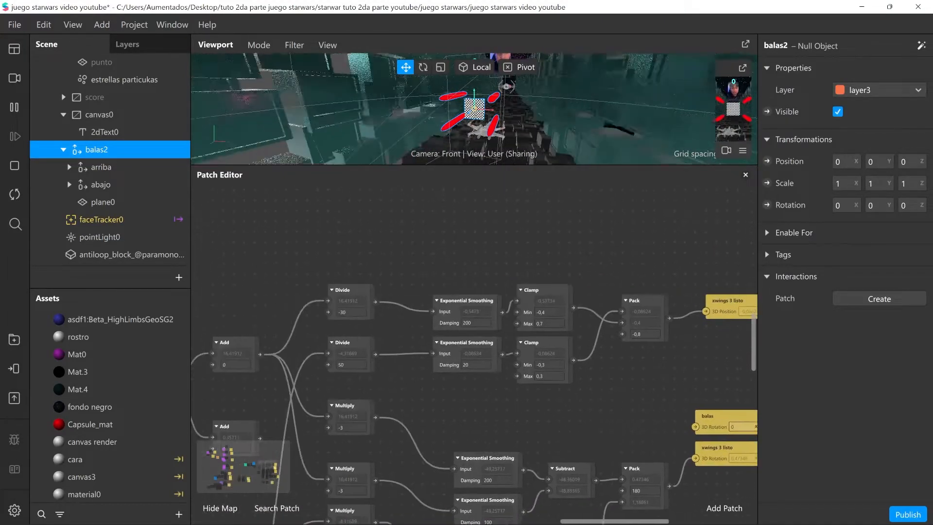
pyautogui.moveTo(389, 388); pyautogui.dragTo(192, 408, button='middle')
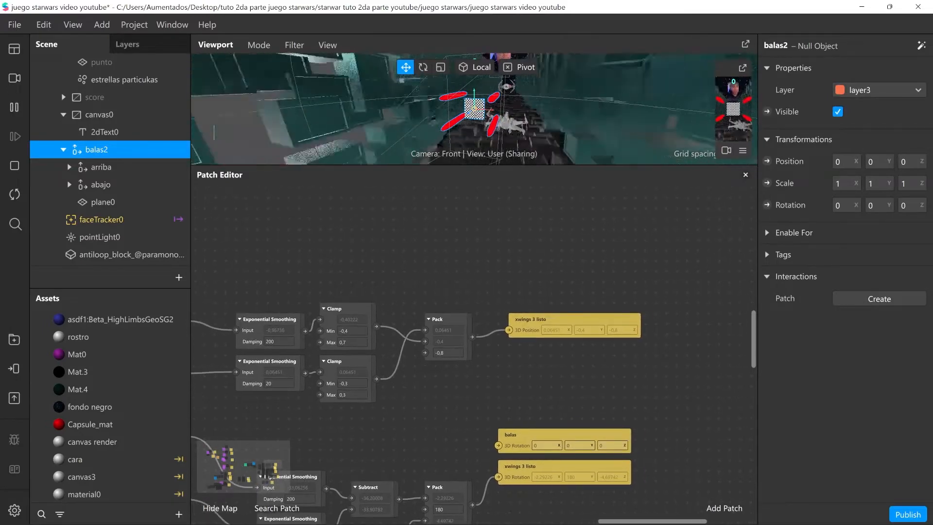
# Move the xwings 3 listo position patch up to make room and add an Unpack patch to the graph.
pyautogui.moveTo(559, 322); pyautogui.dragTo(559, 290)
pyautogui.scroll(1, 544, 316)
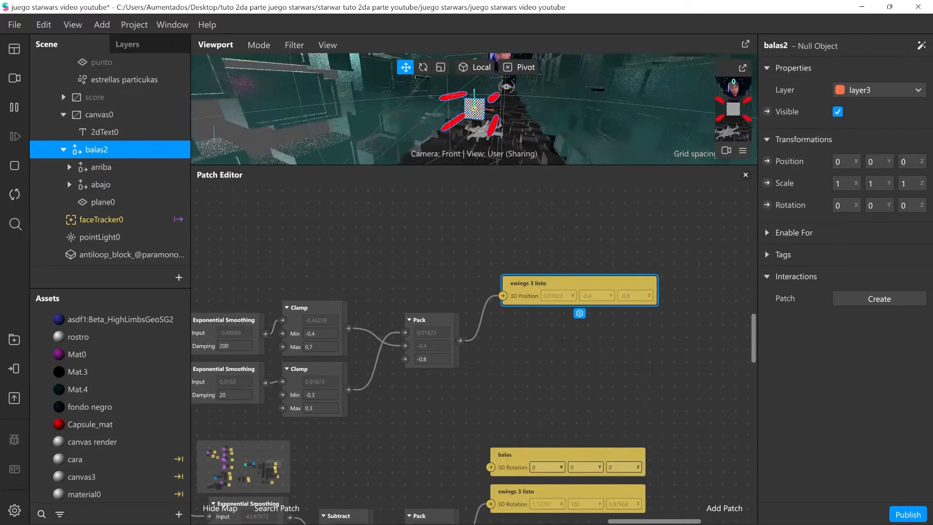
pyautogui.doubleClick(447, 225)
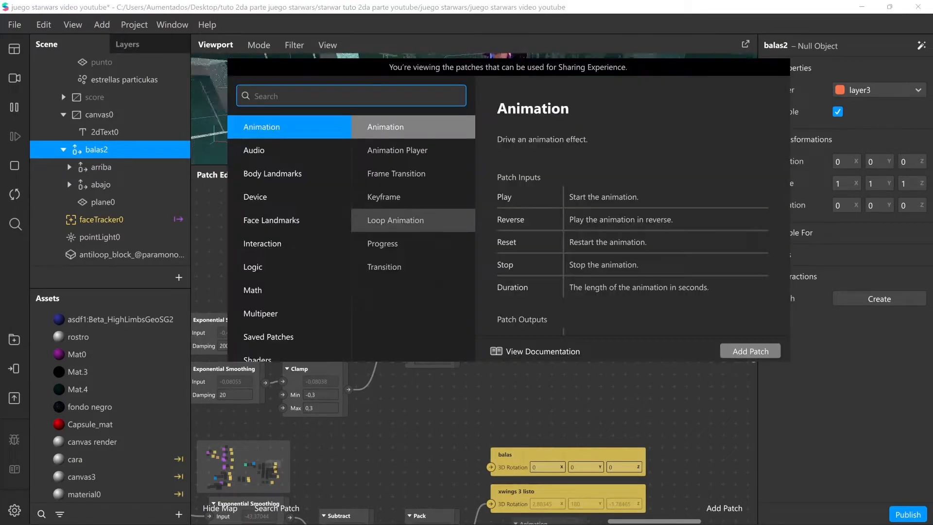
pyautogui.write('pack')
pyautogui.press('BackSpace')
pyautogui.press('BackSpace')
pyautogui.press('BackSpace')
pyautogui.press('BackSpace')
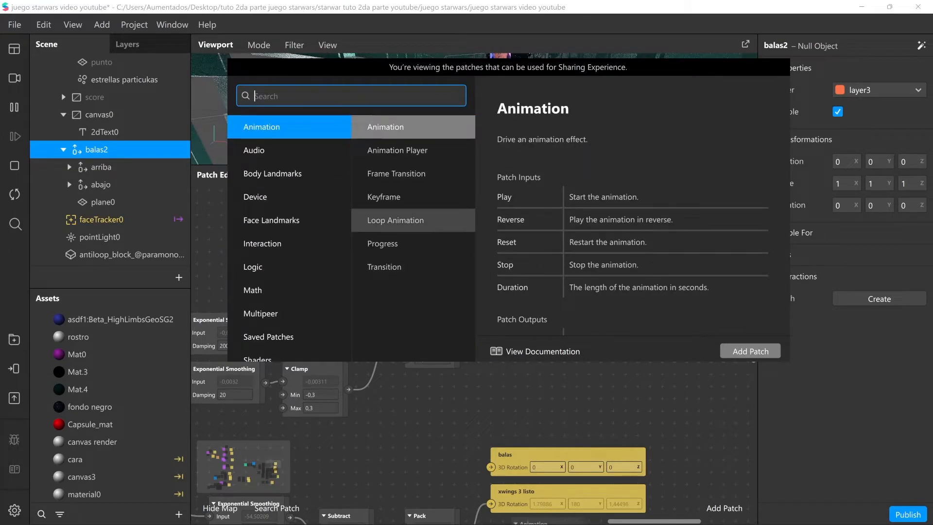
pyautogui.write('un')
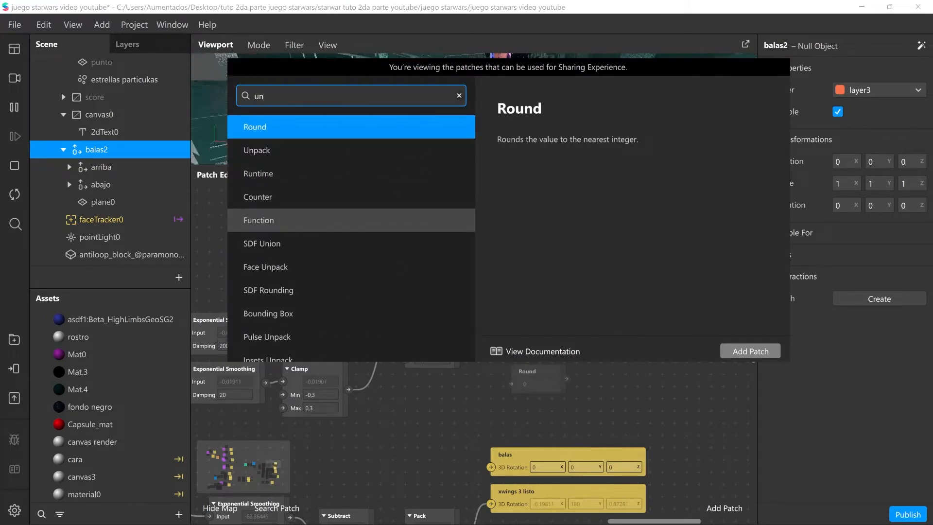
pyautogui.click(350, 150)
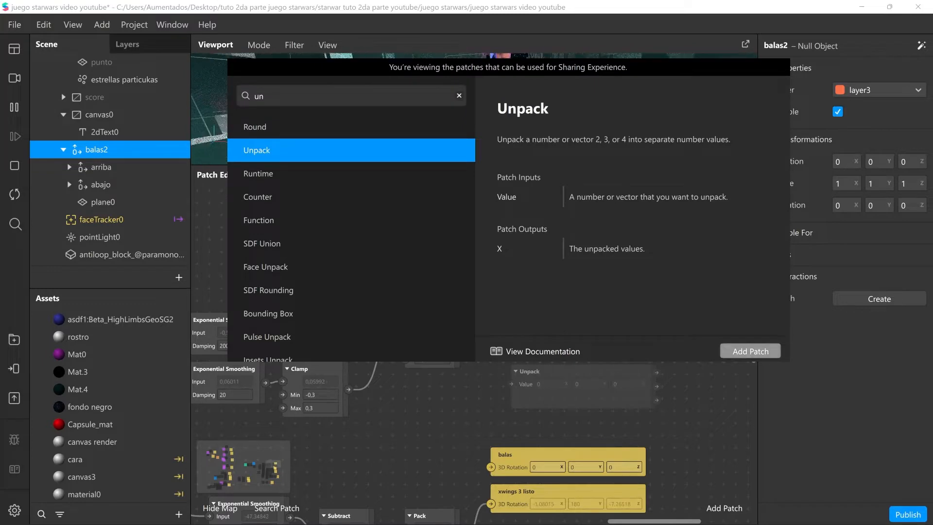
pyautogui.click(750, 351)
# Place Unpack below the xwings 3 listo position patch and feed its Value from the existing Pack output.
pyautogui.moveTo(658, 371); pyautogui.dragTo(572, 383, button='middle')
pyautogui.moveTo(534, 382); pyautogui.dragTo(514, 378)
pyautogui.moveTo(374, 350)
pyautogui.mouseDown()
pyautogui.moveTo(382, 382)
pyautogui.moveTo(406, 392)
pyautogui.moveTo(438, 362)
pyautogui.mouseUp()
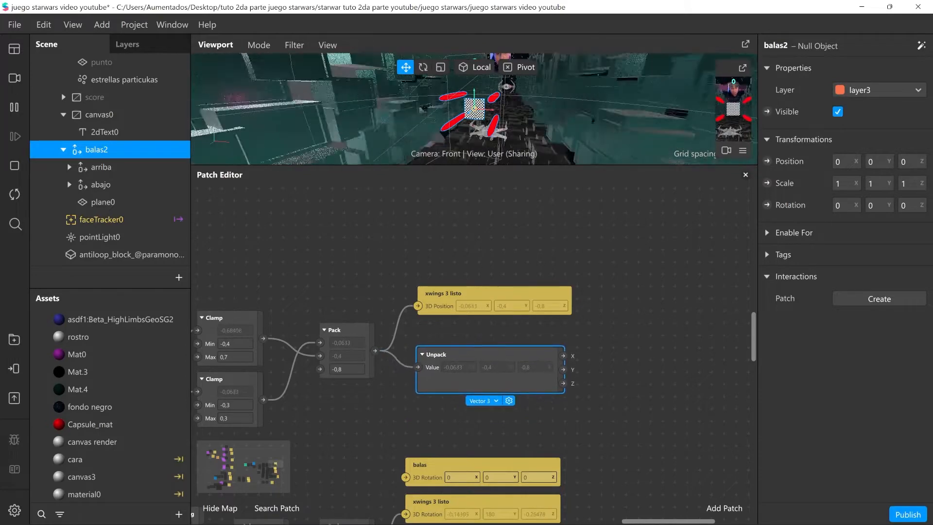
# Create three Add patches by duplicating the first and stack them vertically beyond the Unpack patch.
pyautogui.hscroll(3, 474, 340)
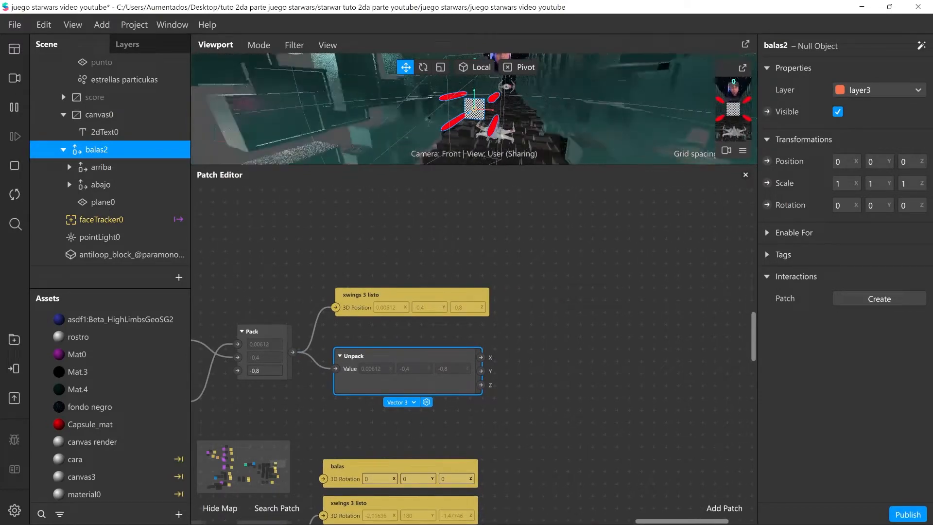
pyautogui.doubleClick(558, 329)
pyautogui.write('add')
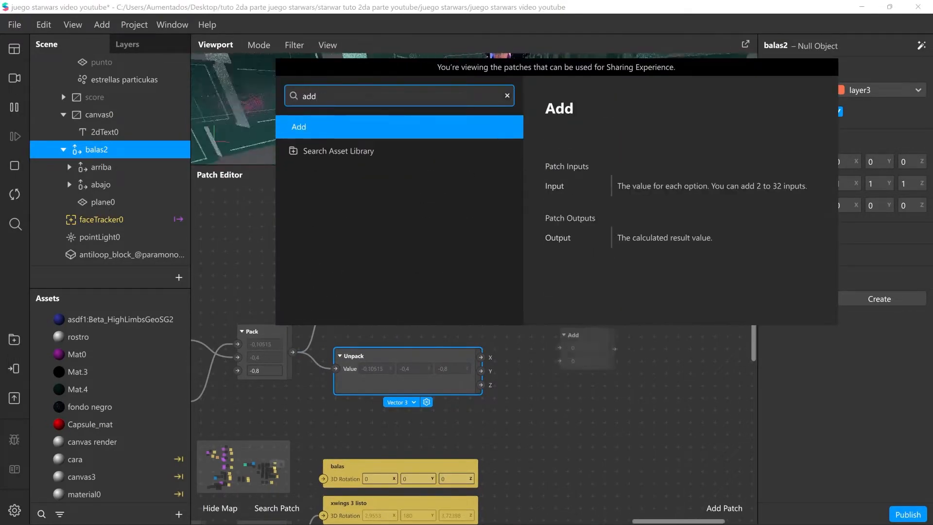
pyautogui.press('Return')
pyautogui.moveTo(585, 335); pyautogui.dragTo(580, 319)
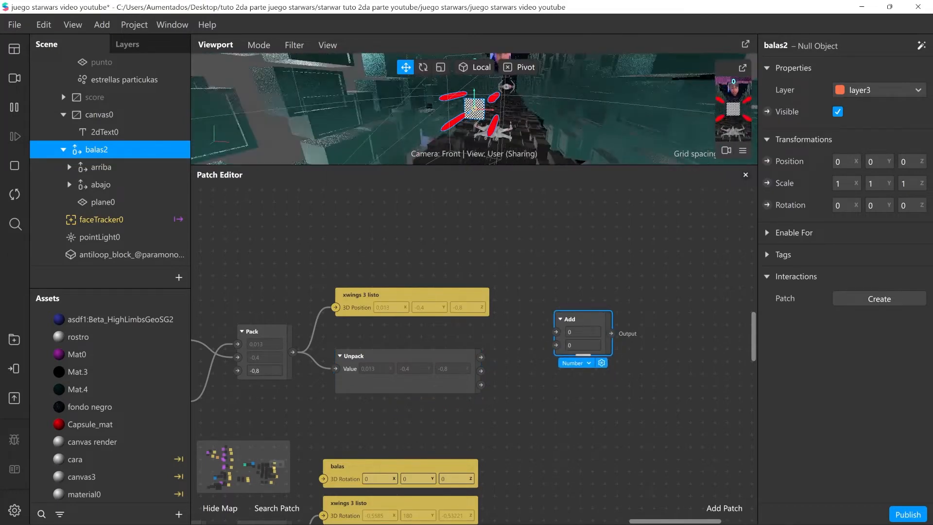
pyautogui.hotkey('ctrl', 'd')
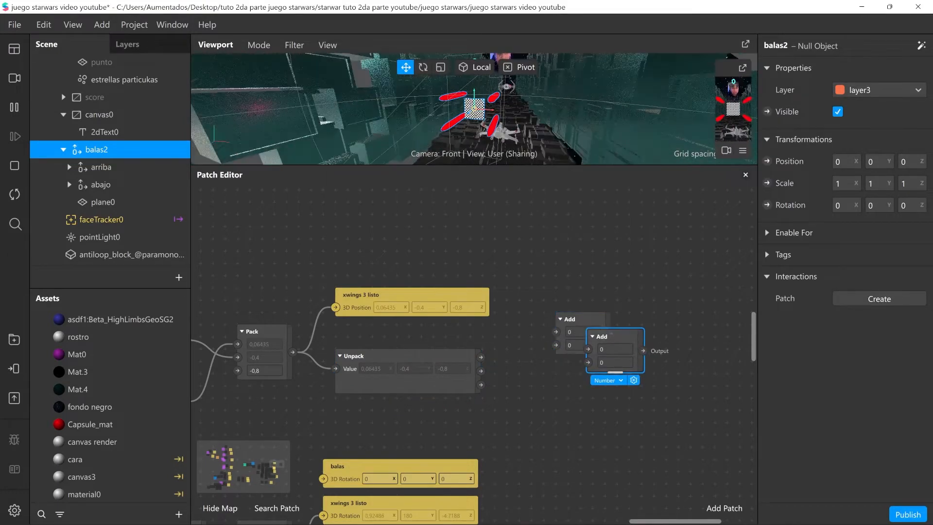
pyautogui.hotkey('ctrl', 'v')
pyautogui.moveTo(627, 372); pyautogui.dragTo(573, 417)
pyautogui.click(612, 336)
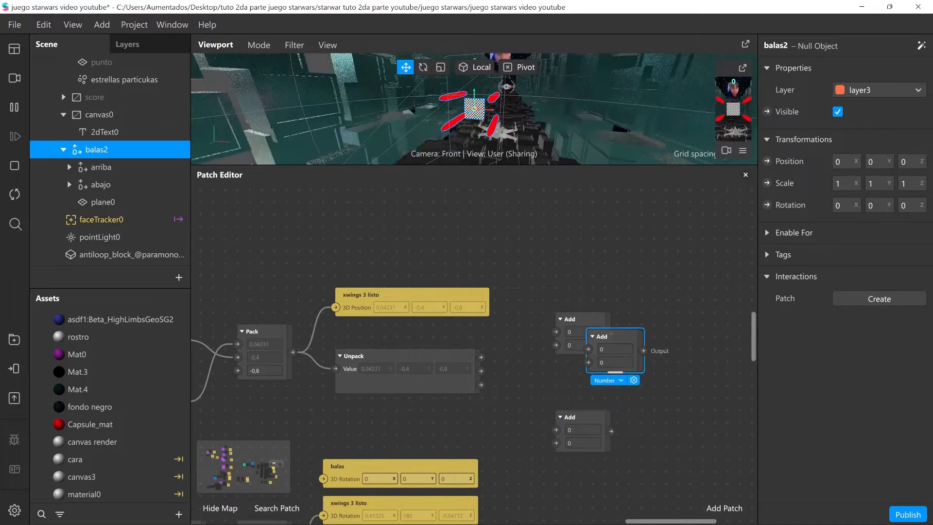
pyautogui.moveTo(602, 336); pyautogui.dragTo(570, 306)
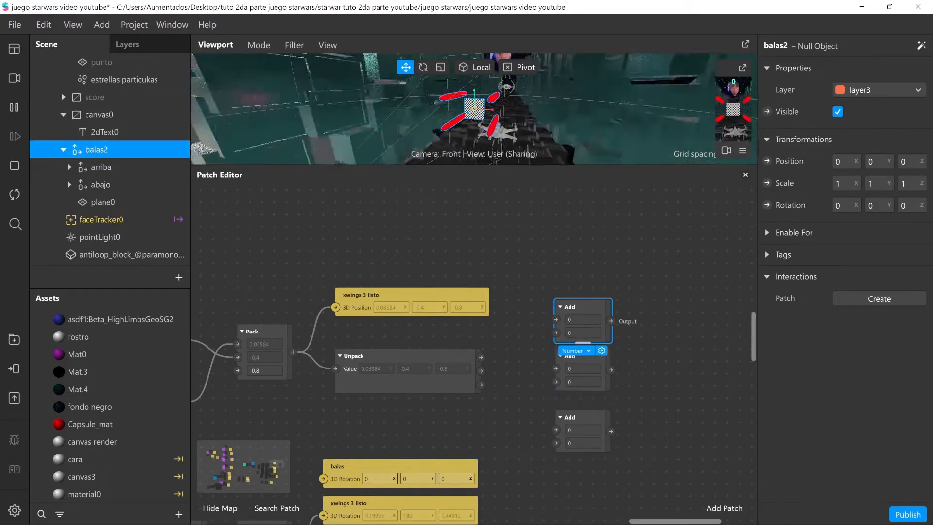
pyautogui.press('Escape')
# Connect Unpack's X, Y and Z outputs to the first inputs of the three Add patches, one axis each.
pyautogui.moveTo(481, 357); pyautogui.dragTo(556, 319)
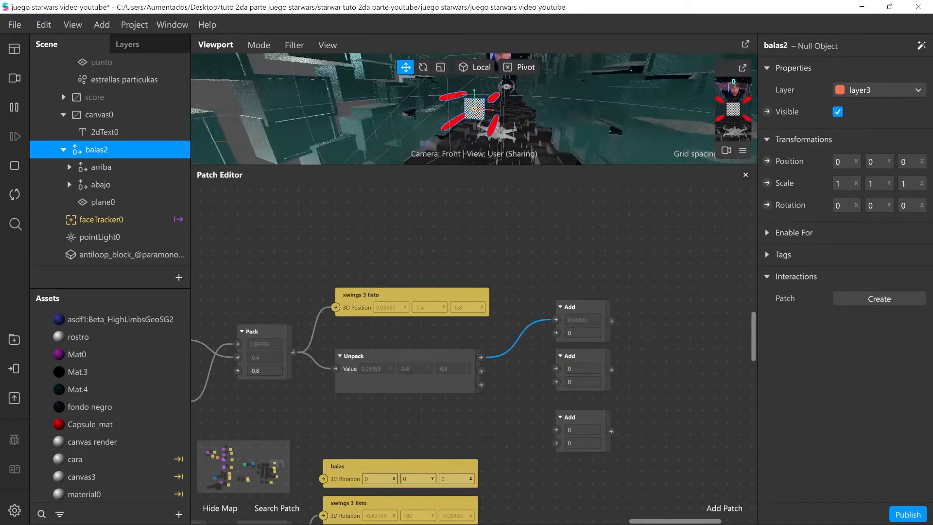
pyautogui.moveTo(481, 371); pyautogui.dragTo(556, 368)
pyautogui.moveTo(481, 385); pyautogui.dragTo(556, 430)
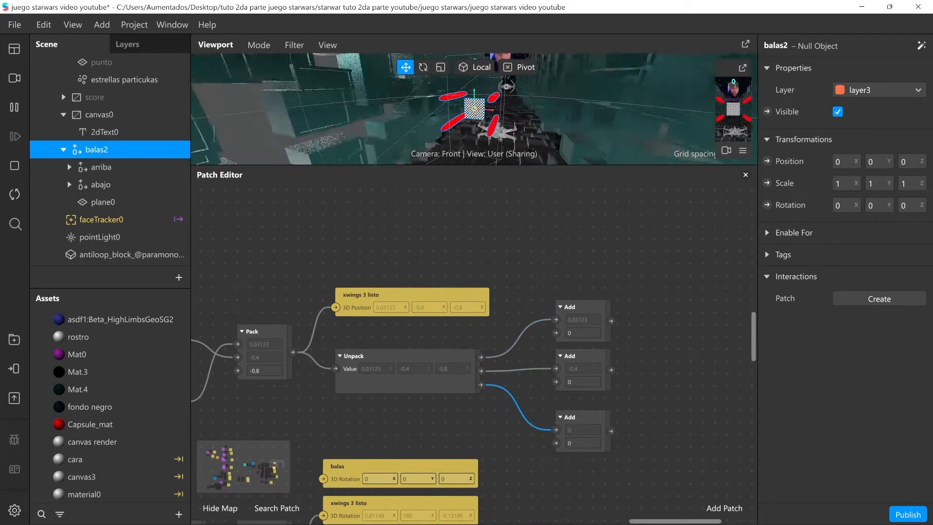
# Add a Vector 3 Pack patch and place it beyond the three Add patches.
pyautogui.moveTo(632, 365); pyautogui.dragTo(496, 382, button='middle')
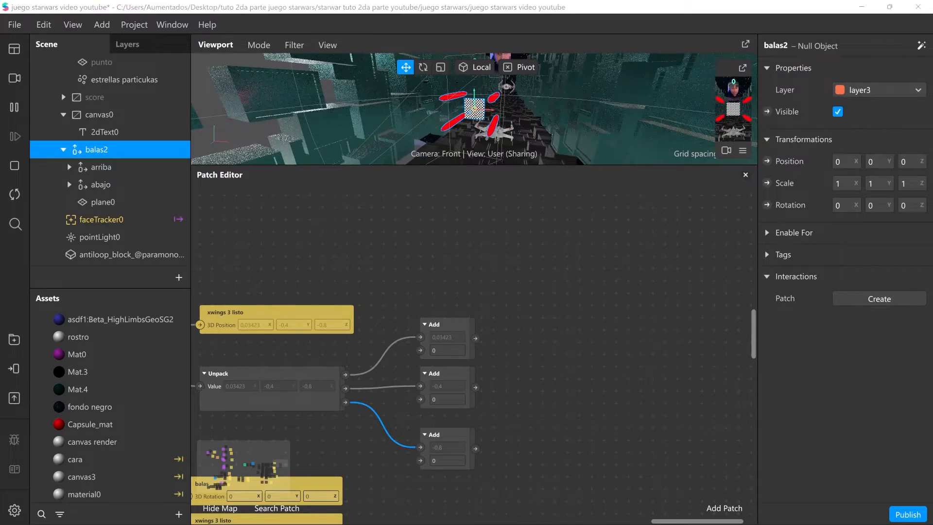
pyautogui.doubleClick(593, 396)
pyautogui.write('pa')
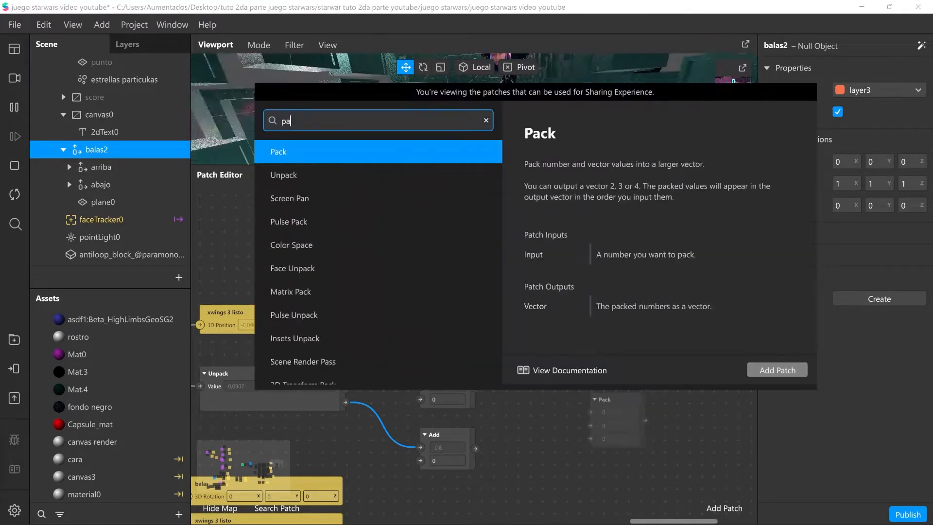
pyautogui.press('Return')
pyautogui.moveTo(645, 420)
pyautogui.mouseDown(button='middle')
pyautogui.moveTo(625, 400)
pyautogui.moveTo(646, 435)
pyautogui.mouseUp(button='middle')
pyautogui.moveTo(617, 413); pyautogui.dragTo(582, 375)
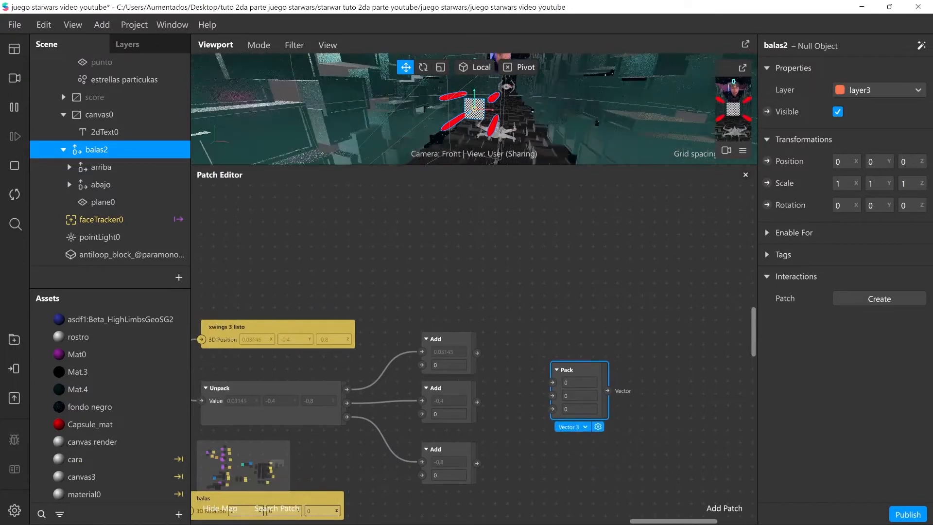
# Wire the three Add outputs into the new Pack's three inputs in order and move Pack closer to them.
pyautogui.moveTo(477, 353); pyautogui.dragTo(556, 388)
pyautogui.moveTo(477, 401); pyautogui.dragTo(557, 401)
pyautogui.moveTo(477, 464); pyautogui.dragTo(556, 414)
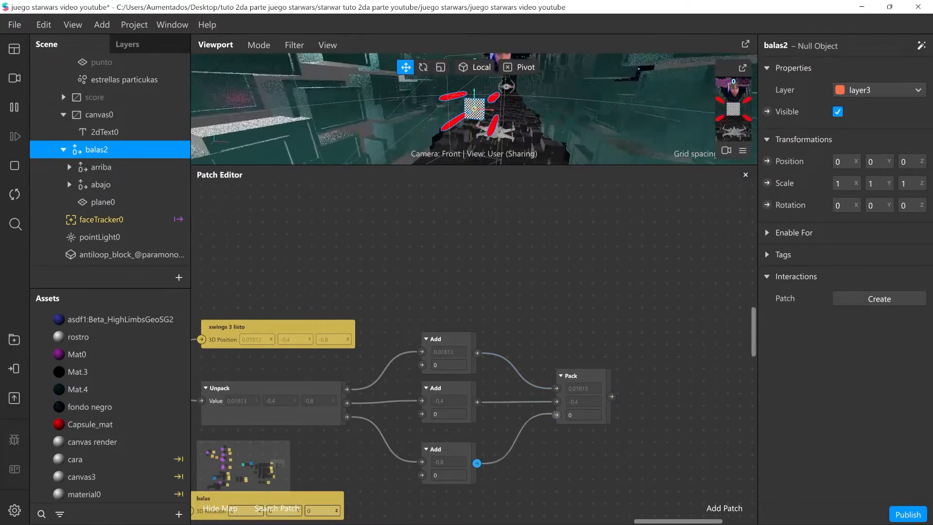
pyautogui.moveTo(571, 376); pyautogui.dragTo(559, 352)
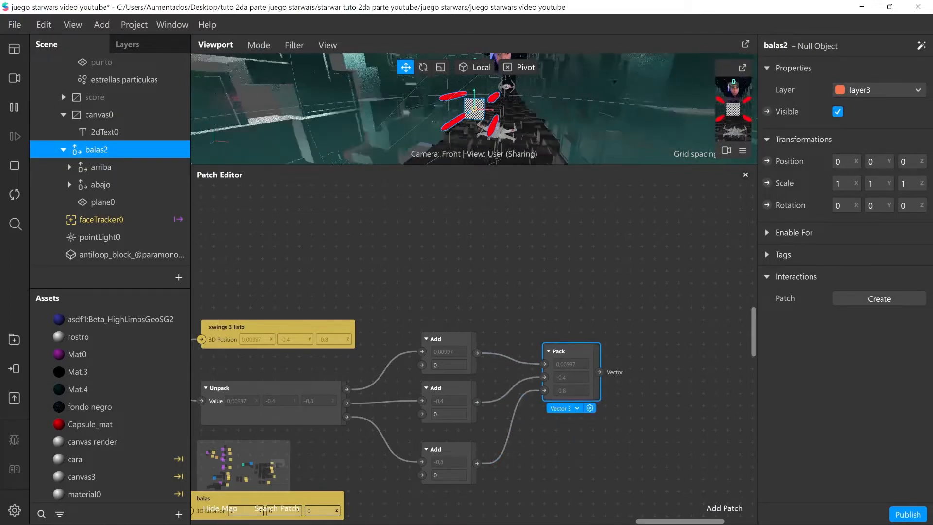
# Create a 3D Position patch for balas2 and drive it with the new Pack's vector output.
pyautogui.scroll(-1, 559, 351)
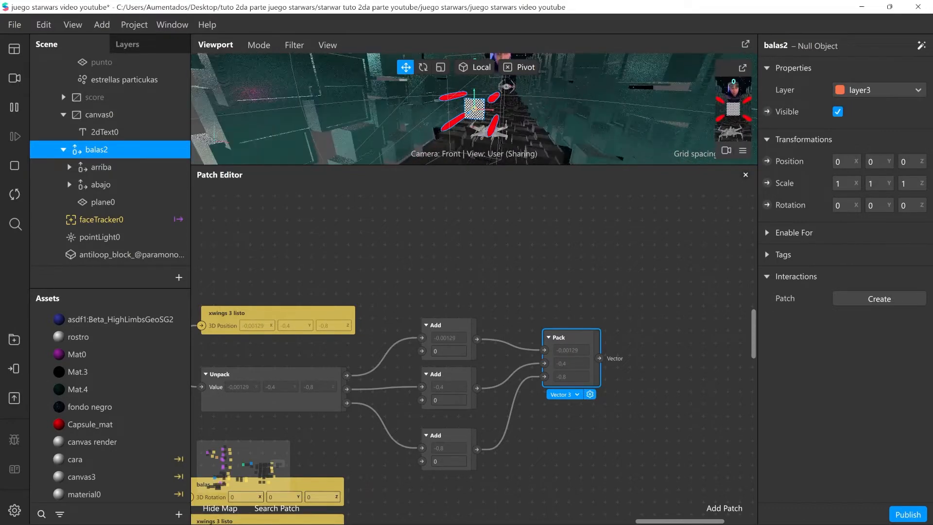
pyautogui.hotkey('ctrl', 'z')
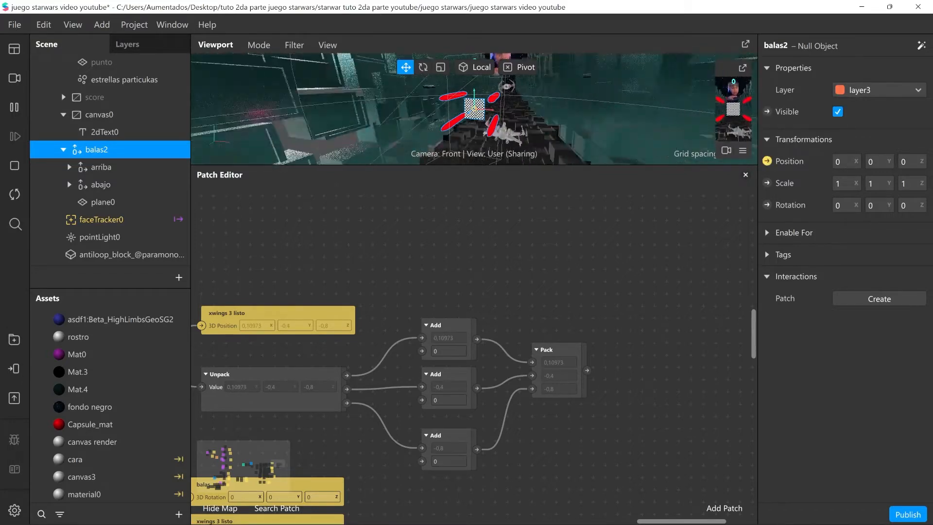
pyautogui.click(768, 161)
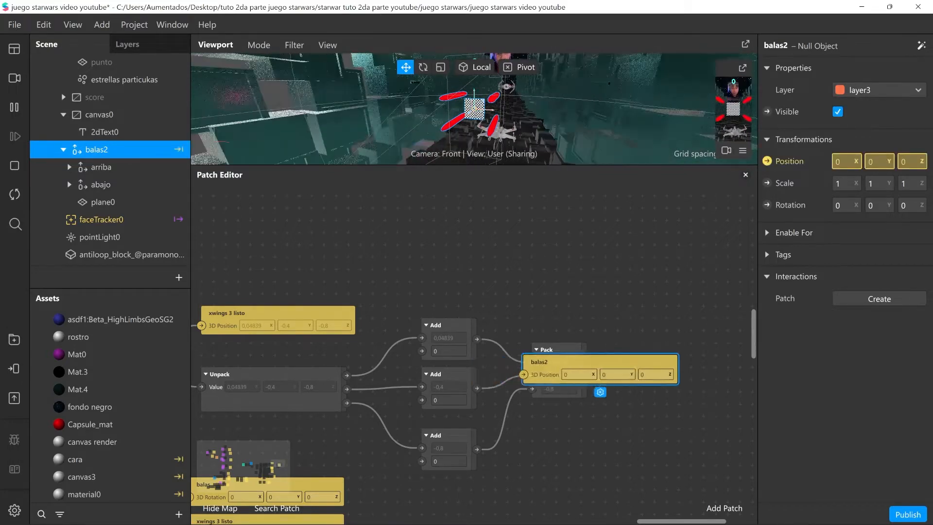
pyautogui.moveTo(587, 370); pyautogui.dragTo(630, 362)
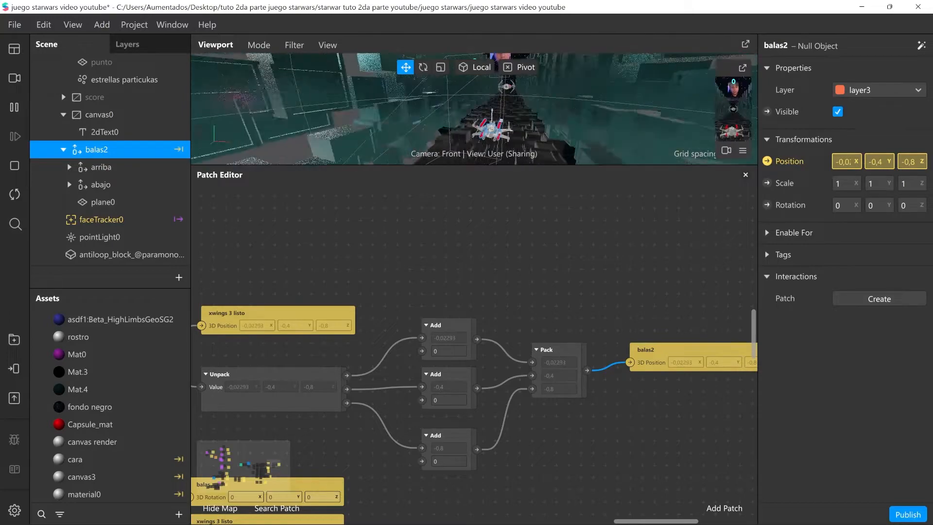
# Enlarge the viewport, get a close view of the capsules around the X-wing, and pause the preview video.
pyautogui.moveTo(413, 165); pyautogui.dragTo(413, 329)
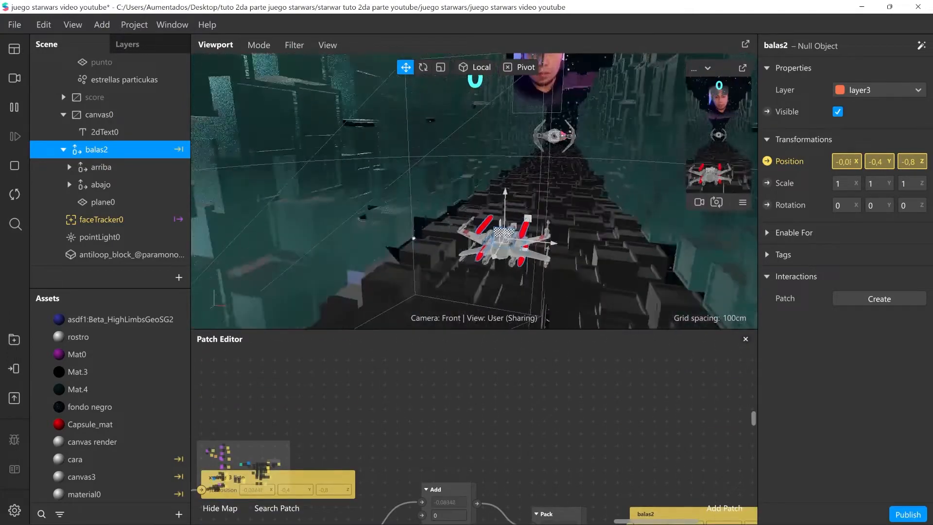
pyautogui.scroll(5, 507, 248)
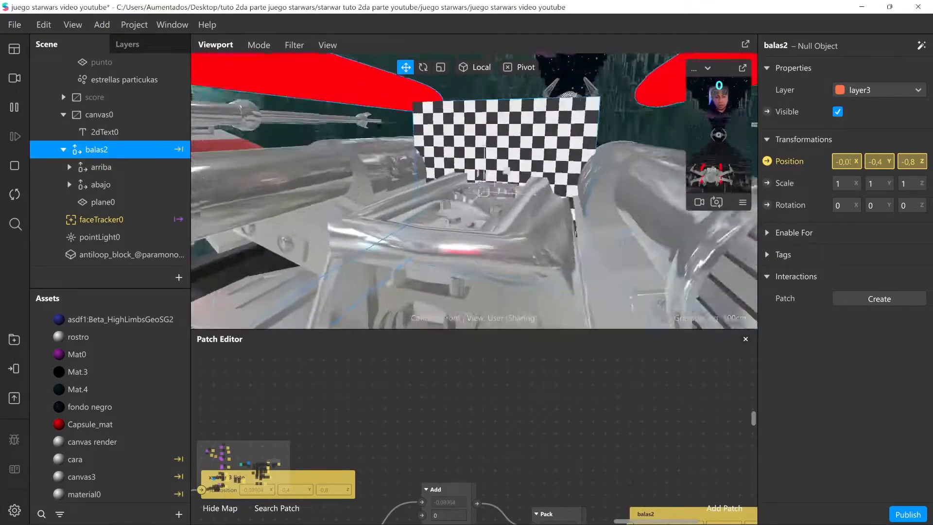
pyautogui.scroll(-8, 508, 248)
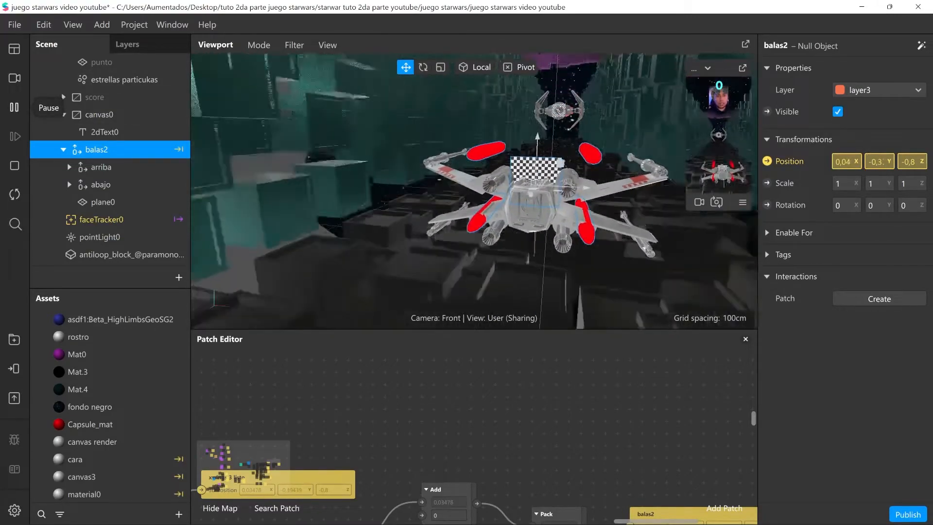
pyautogui.click(14, 107)
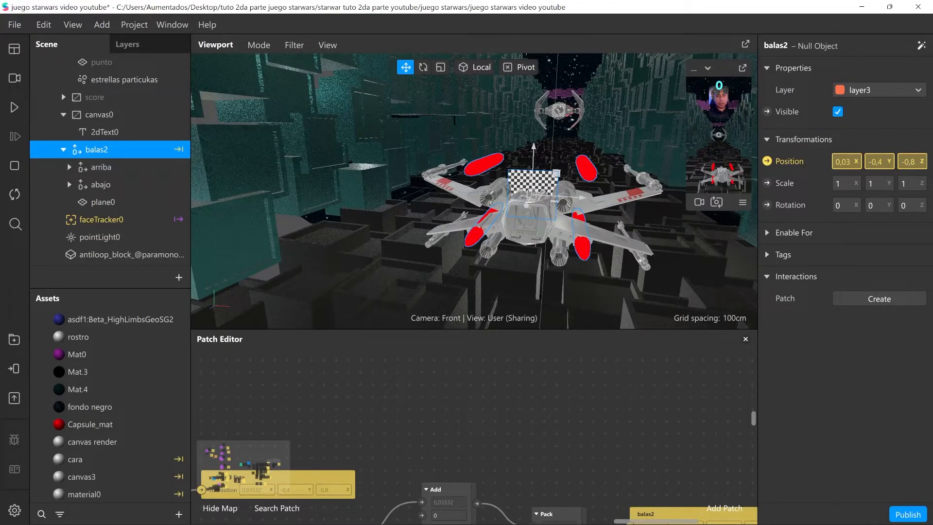
# Expand arriba and move its Capsule outward along X to about 0.21, toward the X-wing's upper wingtip.
pyautogui.click(102, 167)
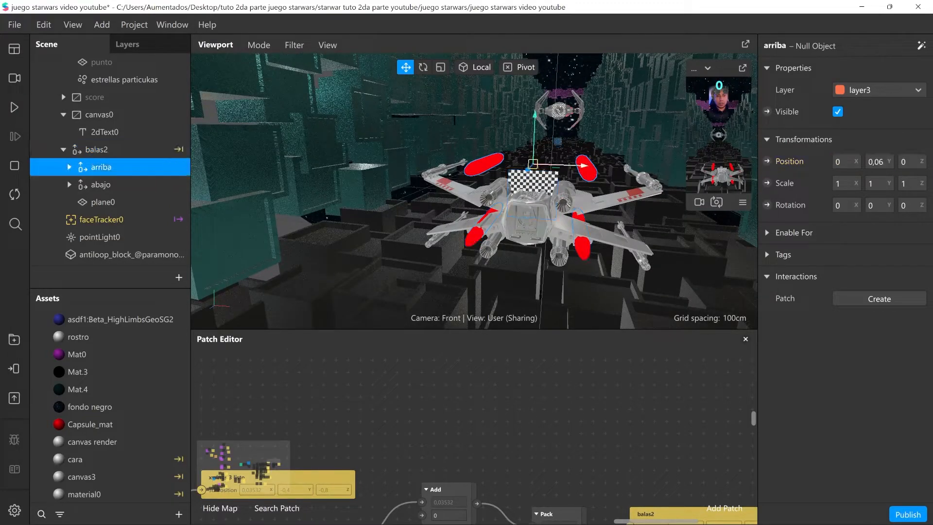
pyautogui.click(69, 167)
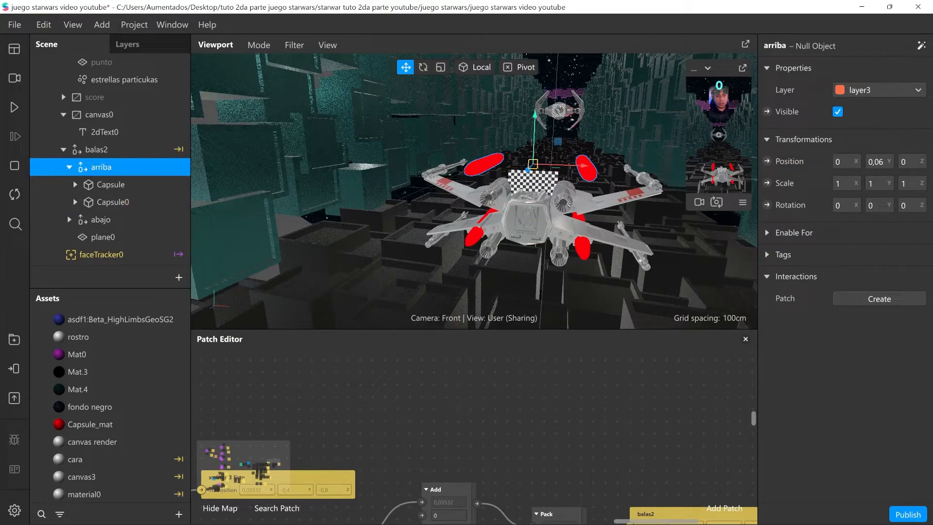
pyautogui.moveTo(559, 165); pyautogui.dragTo(525, 165)
pyautogui.hotkey('ctrl', 'z')
pyautogui.click(110, 185)
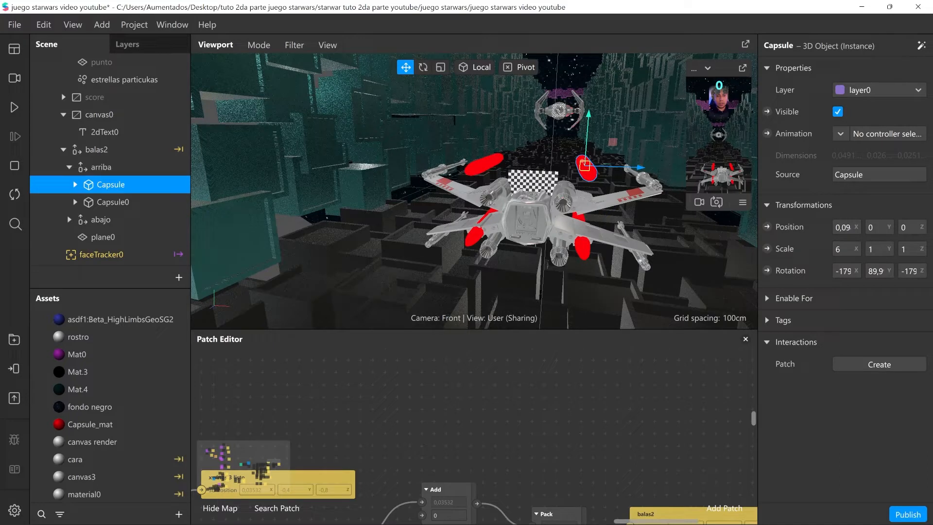
pyautogui.moveTo(641, 168); pyautogui.dragTo(692, 169)
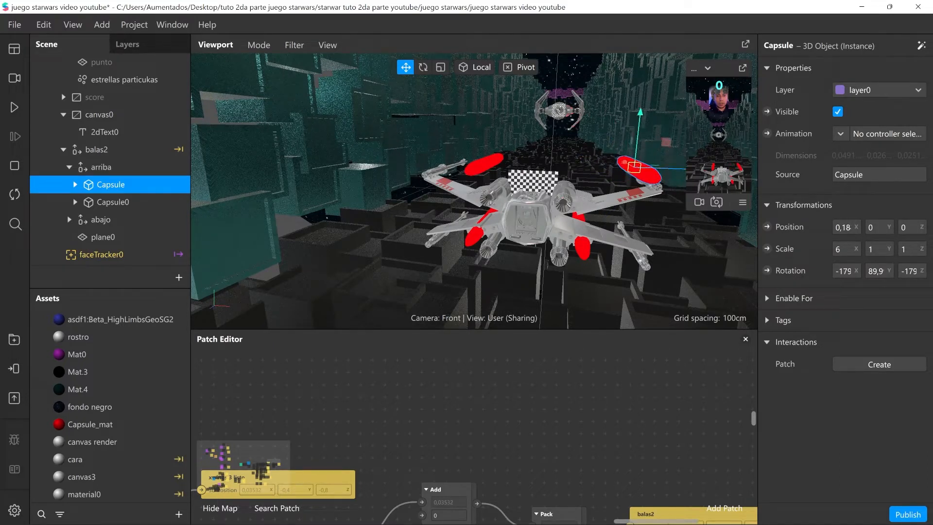
pyautogui.keyDown('alt'); pyautogui.moveTo(632, 204); pyautogui.dragTo(544, 248); pyautogui.keyUp('alt')
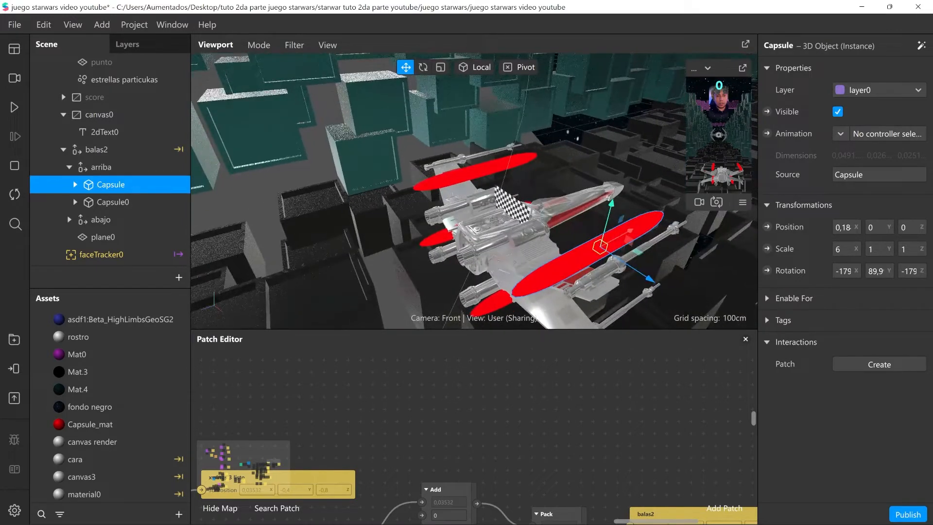
pyautogui.moveTo(644, 276); pyautogui.dragTo(672, 293)
# Lower the arriba Capsule to Y about -0.02 and move it forward to Z about -0.12 along the wingtip cannon.
pyautogui.keyDown('alt'); pyautogui.moveTo(535, 219); pyautogui.dragTo(631, 170); pyautogui.keyUp('alt')
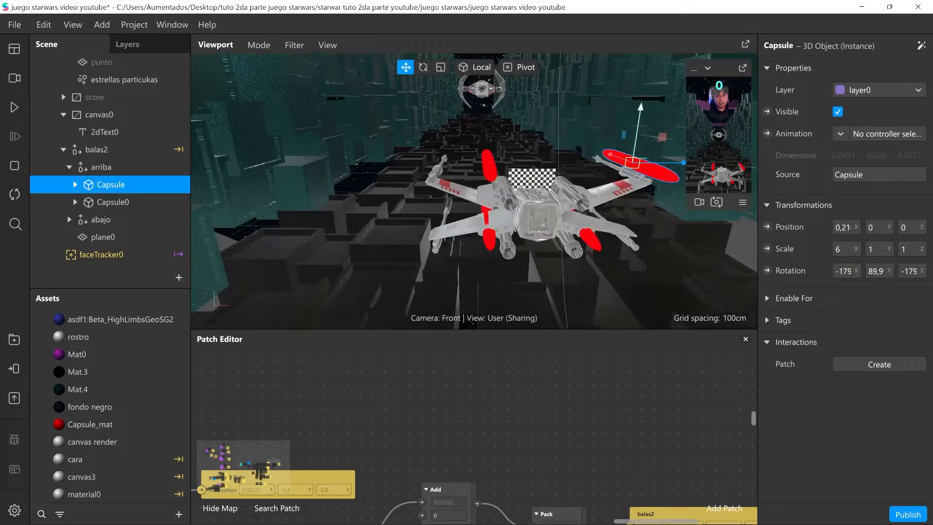
pyautogui.moveTo(637, 121); pyautogui.dragTo(636, 135)
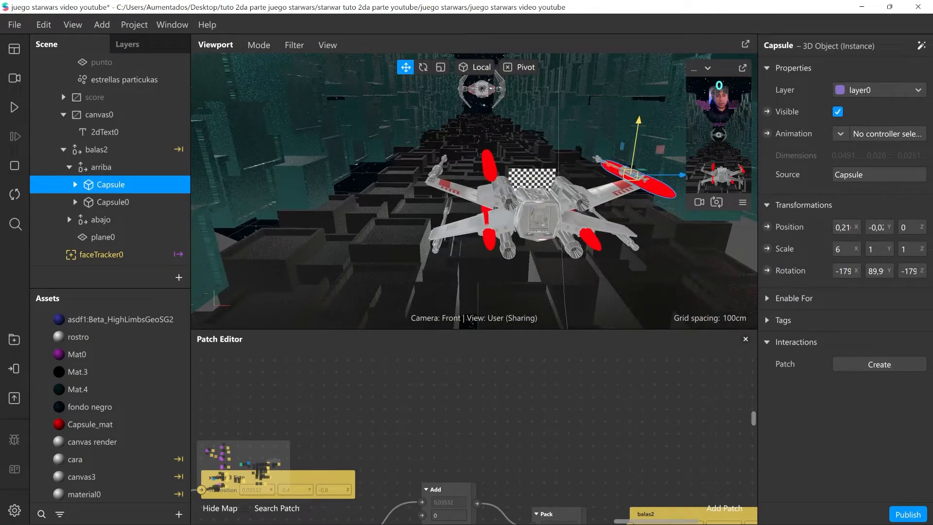
pyautogui.moveTo(608, 166); pyautogui.dragTo(588, 156)
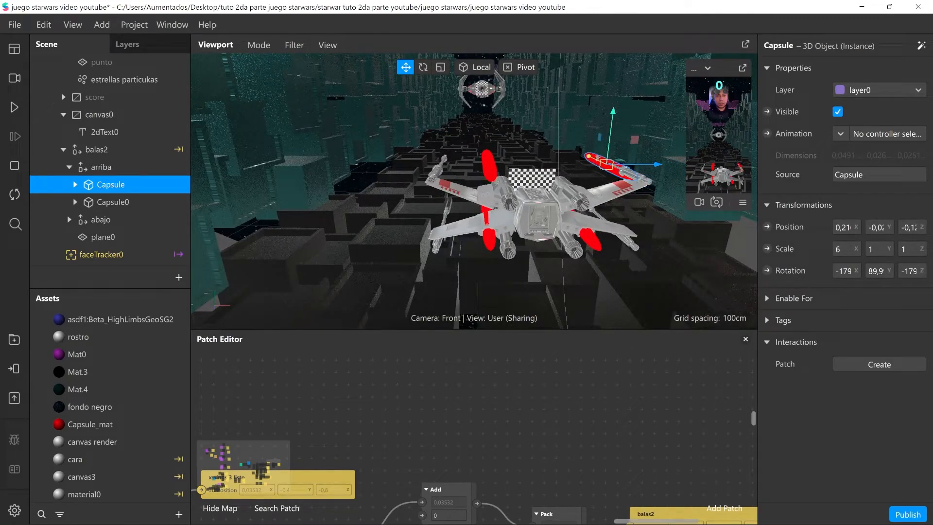
# Move arriba's Capsule0 to the opposite upper wingtip cannon at X about -0.20, Y about -0.02 and Z about -0.1.
pyautogui.click(112, 202)
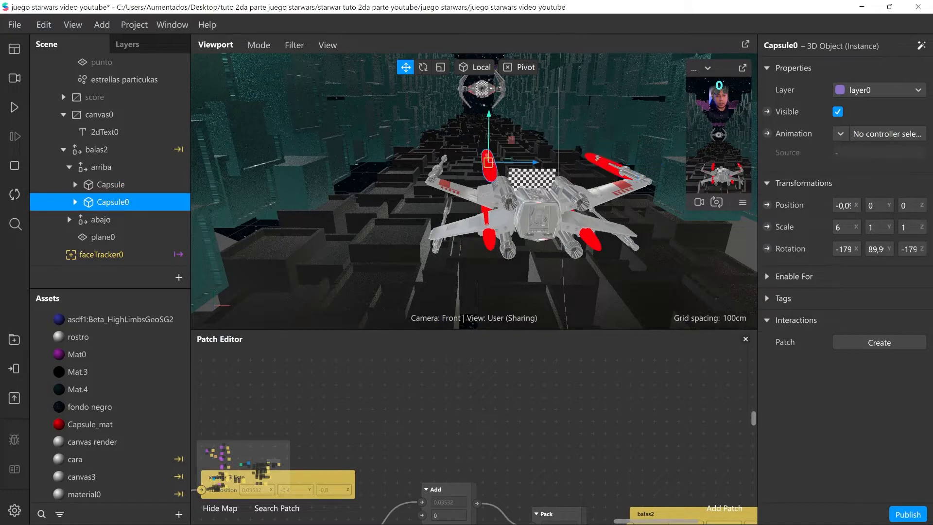
pyautogui.moveTo(522, 162); pyautogui.dragTo(430, 163)
pyautogui.moveTo(433, 122); pyautogui.dragTo(559, 204)
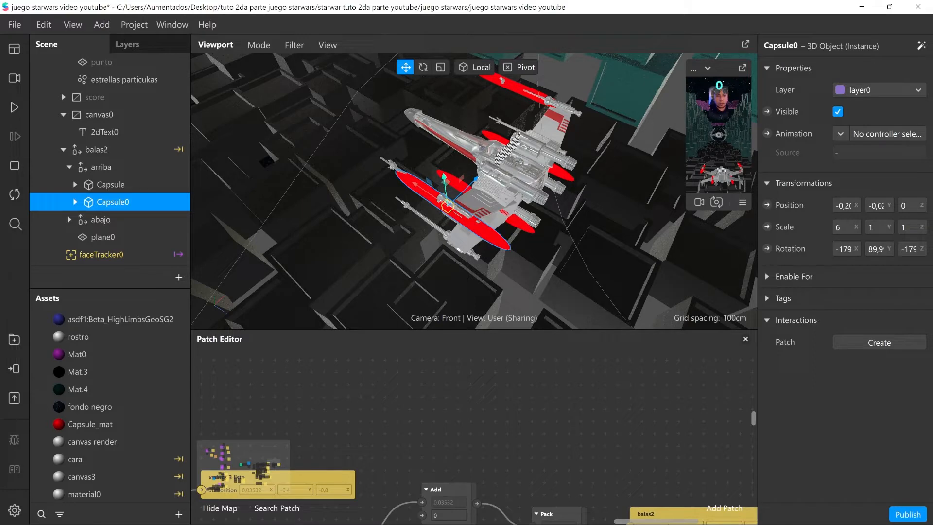
pyautogui.keyDown('alt'); pyautogui.moveTo(473, 204); pyautogui.dragTo(525, 141); pyautogui.keyUp('alt')
pyautogui.moveTo(423, 187); pyautogui.dragTo(364, 184)
pyautogui.keyDown('alt'); pyautogui.moveTo(510, 204); pyautogui.dragTo(413, 202); pyautogui.keyUp('alt')
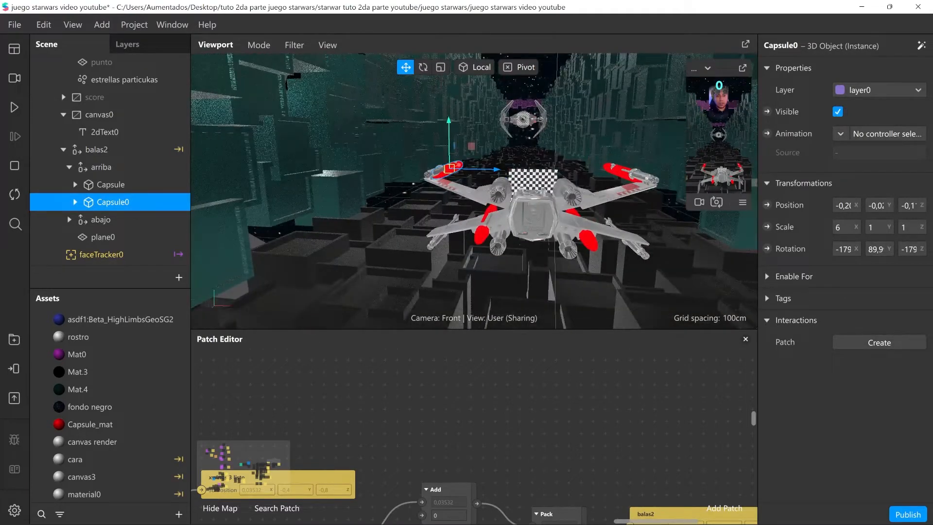
# Delete the abajo group from balas2 and duplicate the arriba group with its two aligned capsules.
pyautogui.click(101, 220)
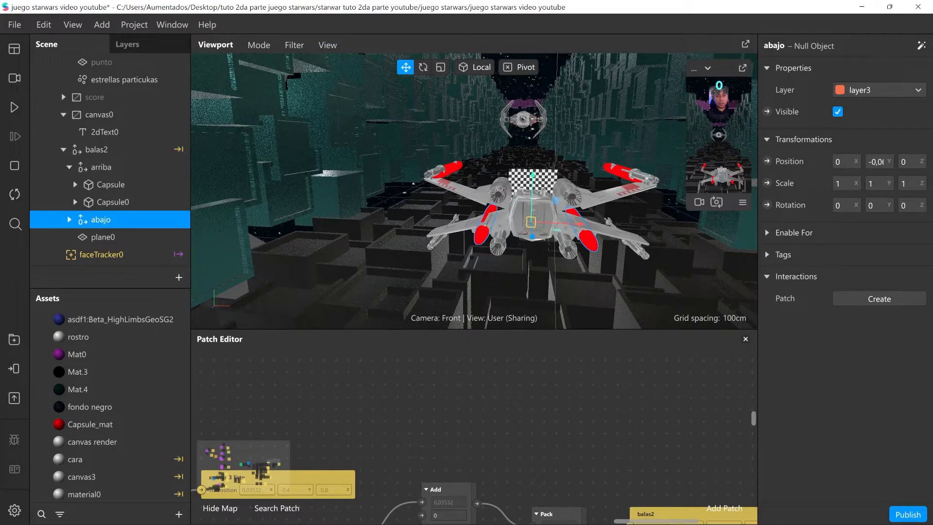
pyautogui.press('Delete')
pyautogui.click(101, 167)
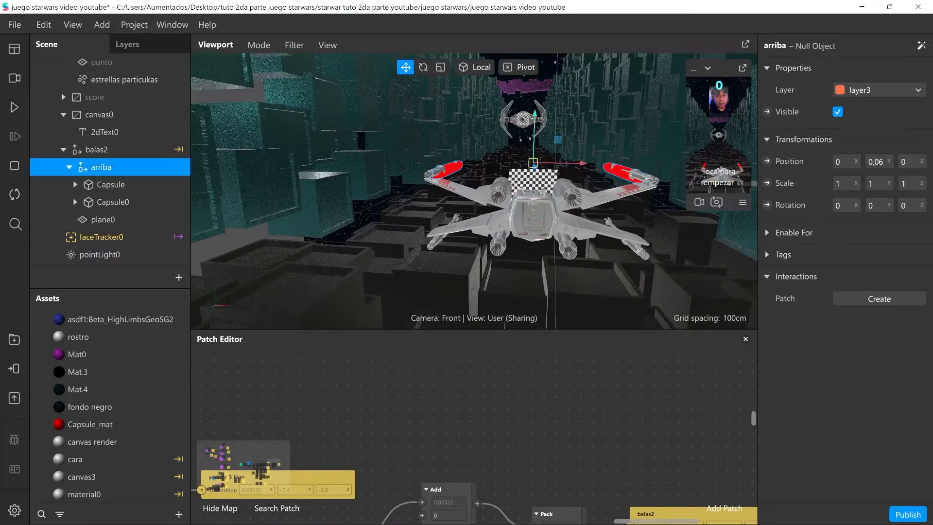
pyautogui.hotkey('ctrl', 'd')
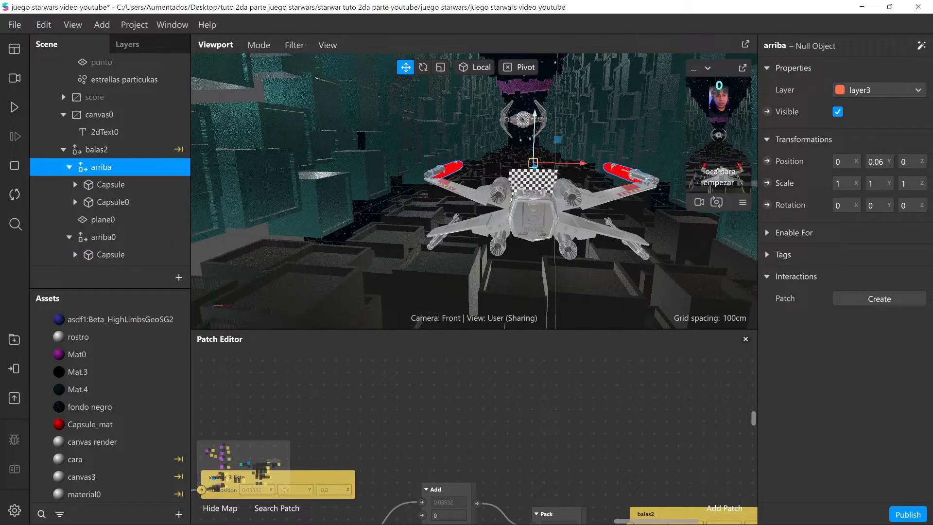
# Lower the original arriba group to Y about -0.07 so its capsules line up with the X-wing's lower wingtips.
pyautogui.moveTo(534, 141); pyautogui.dragTo(533, 204)
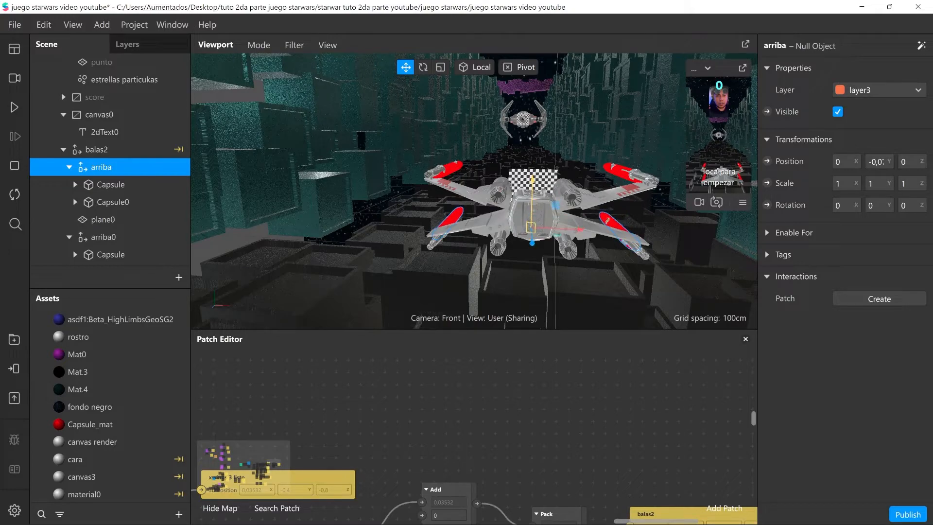
pyautogui.keyDown('alt'); pyautogui.moveTo(535, 219); pyautogui.dragTo(413, 160); pyautogui.keyUp('alt')
pyautogui.keyDown('alt'); pyautogui.moveTo(537, 236); pyautogui.dragTo(608, 224); pyautogui.keyUp('alt')
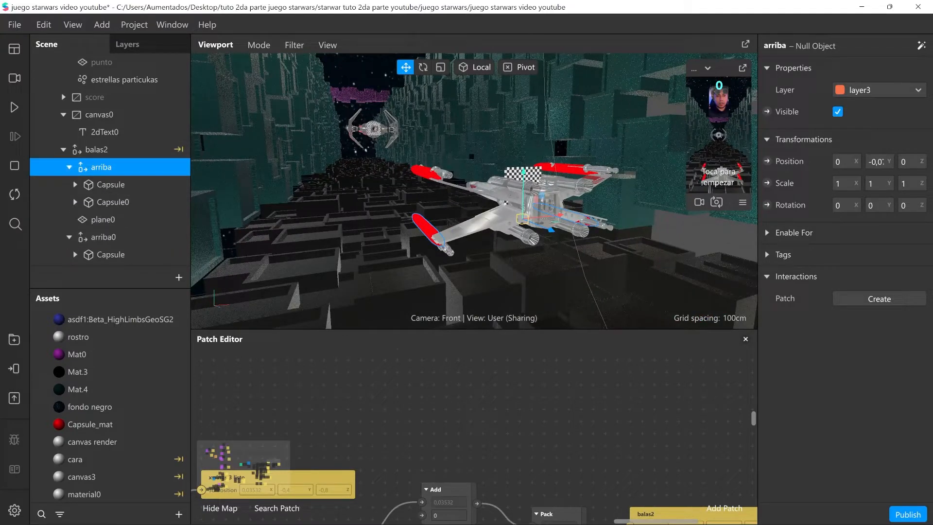
# Collapse both capsule groups, rename arriba0 as abajo, and place it directly below arriba inside balas2.
pyautogui.click(69, 167)
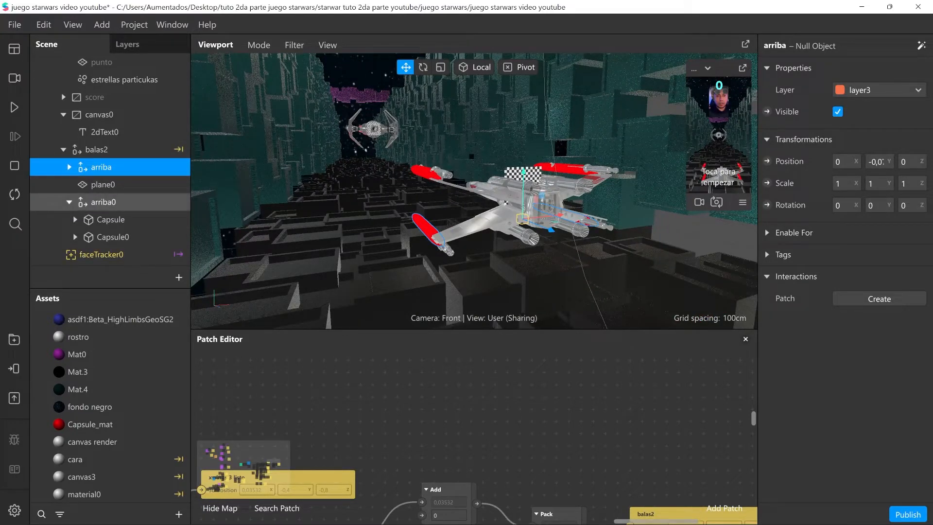
pyautogui.click(69, 201)
pyautogui.doubleClick(103, 202)
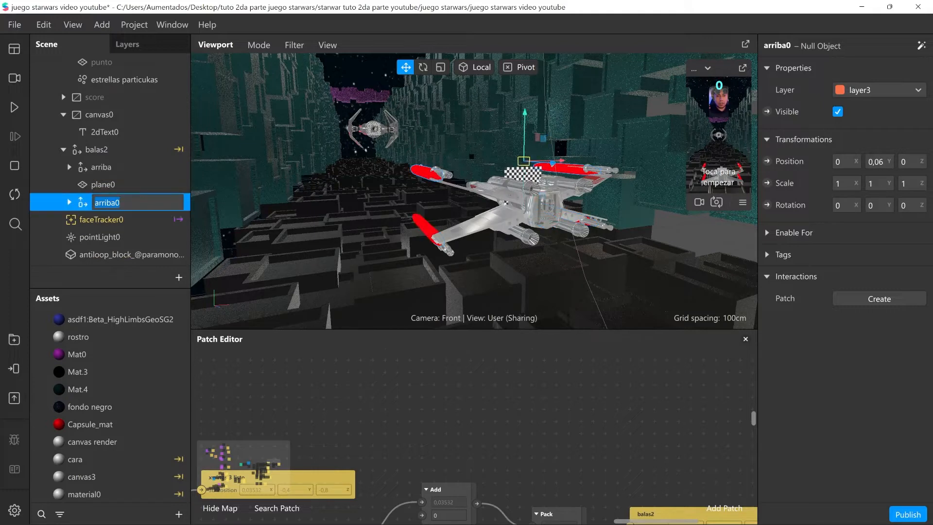
pyautogui.write('abajo')
pyautogui.press('Return')
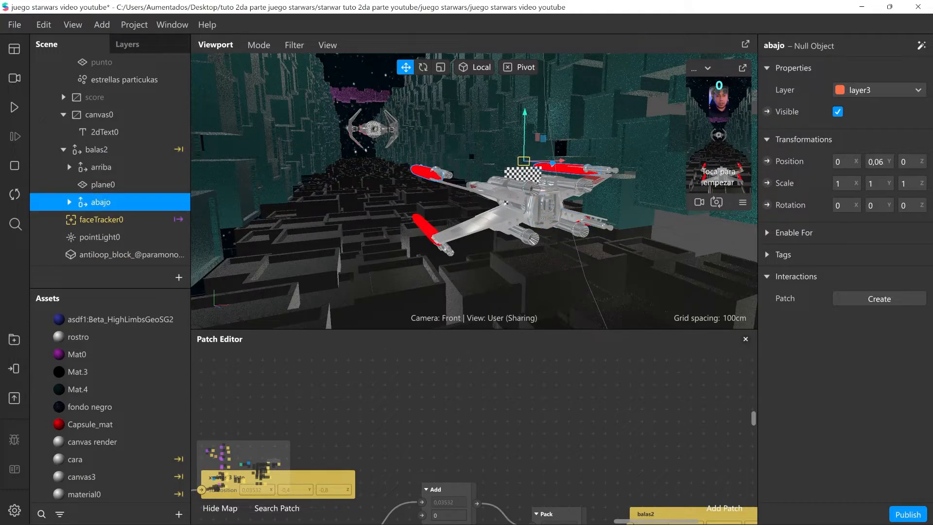
pyautogui.moveTo(100, 202); pyautogui.dragTo(101, 175)
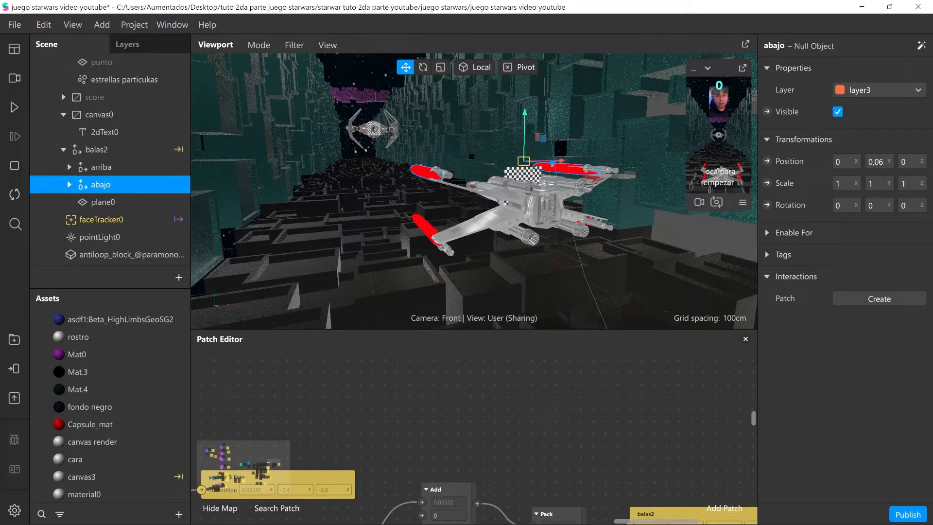
# Resume the preview video to check the bullets following the X-wing, and enlarge the Patch Editor.
pyautogui.keyDown('alt'); pyautogui.moveTo(474, 191); pyautogui.dragTo(406, 199); pyautogui.keyUp('alt')
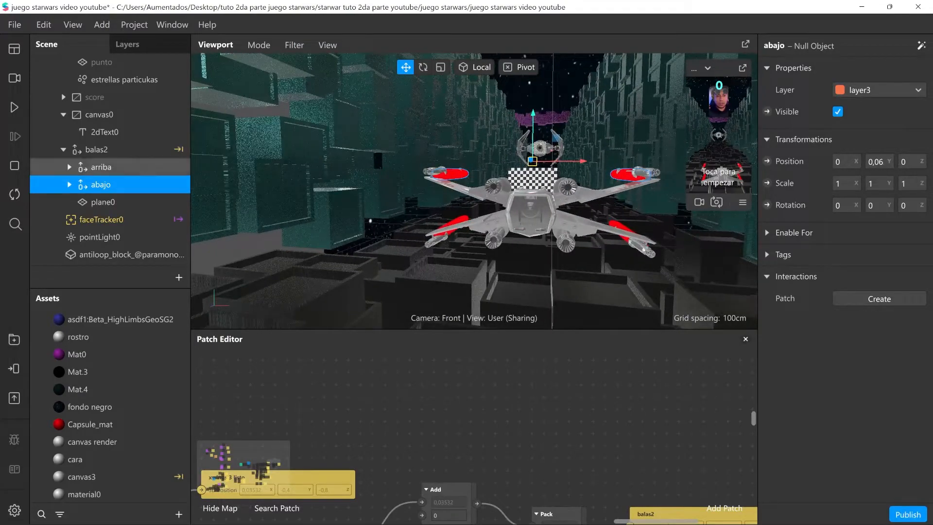
pyautogui.click(14, 107)
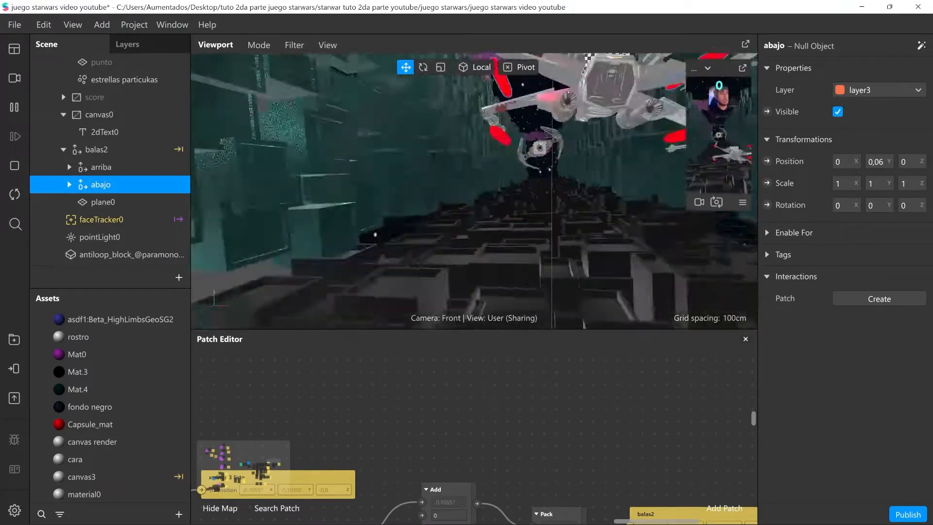
pyautogui.keyDown('alt'); pyautogui.moveTo(522, 479); pyautogui.dragTo(470, 390); pyautogui.keyUp('alt')
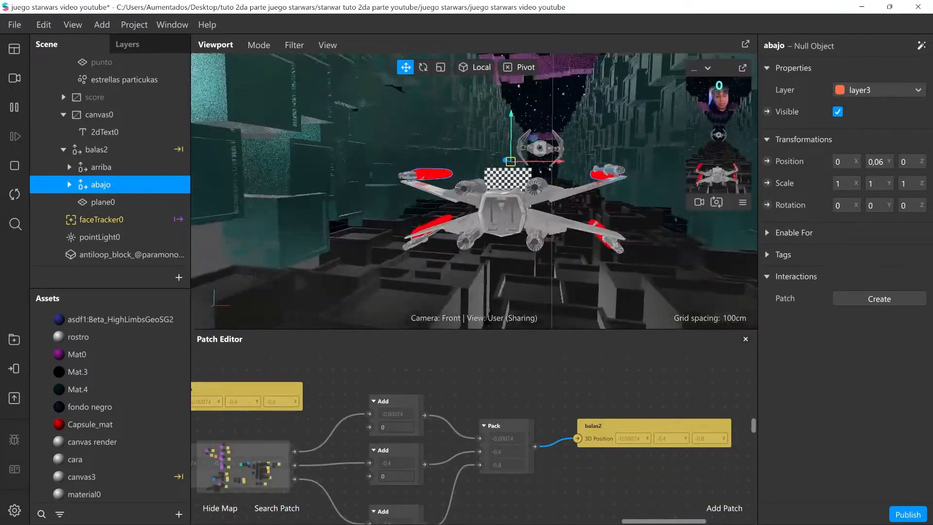
pyautogui.scroll(-2, 577, 394)
pyautogui.keyDown('alt'); pyautogui.moveTo(578, 394); pyautogui.dragTo(467, 395); pyautogui.keyUp('alt')
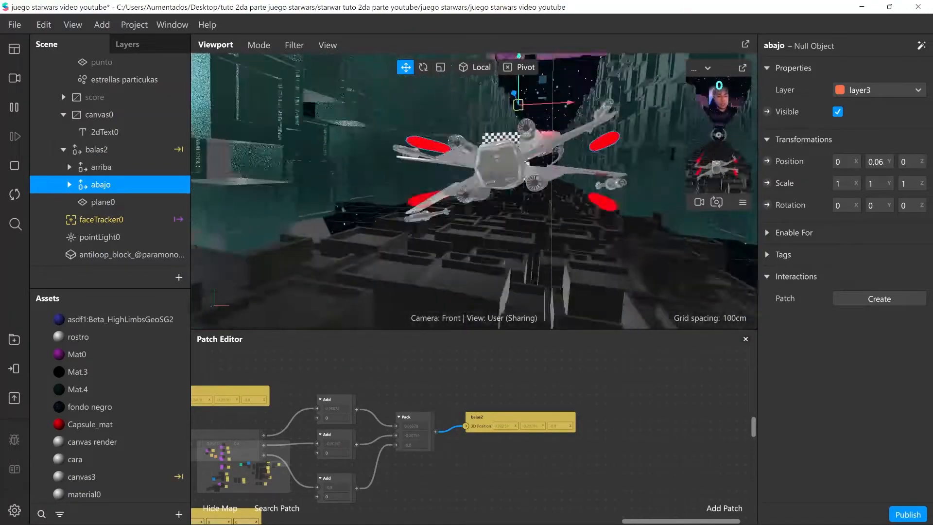
pyautogui.scroll(-3, 469, 447)
pyautogui.moveTo(480, 328); pyautogui.dragTo(480, 170)
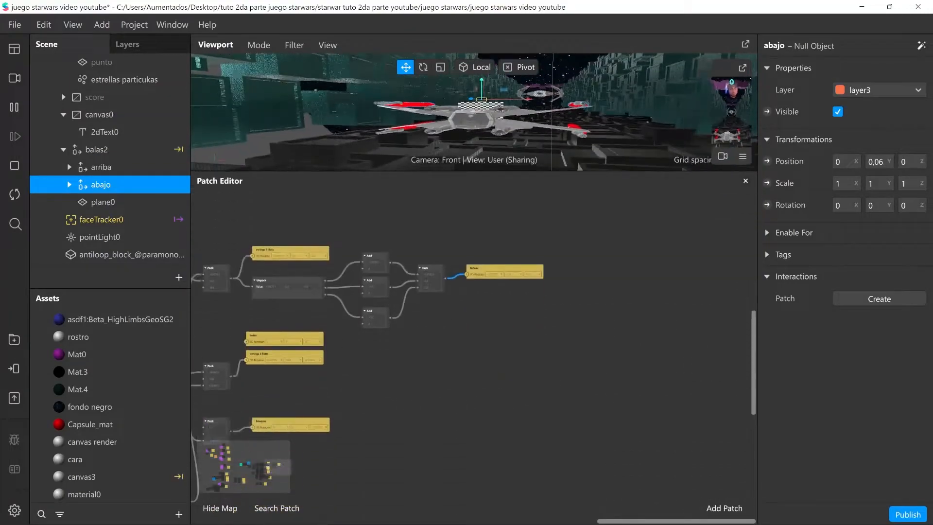
# Find the patches driving the Star Wars: TIE Interceptor 3D Rotation and examine their Subtract, Delay and Pack chain.
pyautogui.moveTo(314, 287); pyautogui.dragTo(542, 447, button='middle')
pyautogui.scroll(3, 542, 447)
pyautogui.scroll(3, 548, 485)
pyautogui.moveTo(548, 485); pyautogui.dragTo(662, 67, button='middle')
pyautogui.moveTo(625, 519); pyautogui.dragTo(588, 421, button='middle')
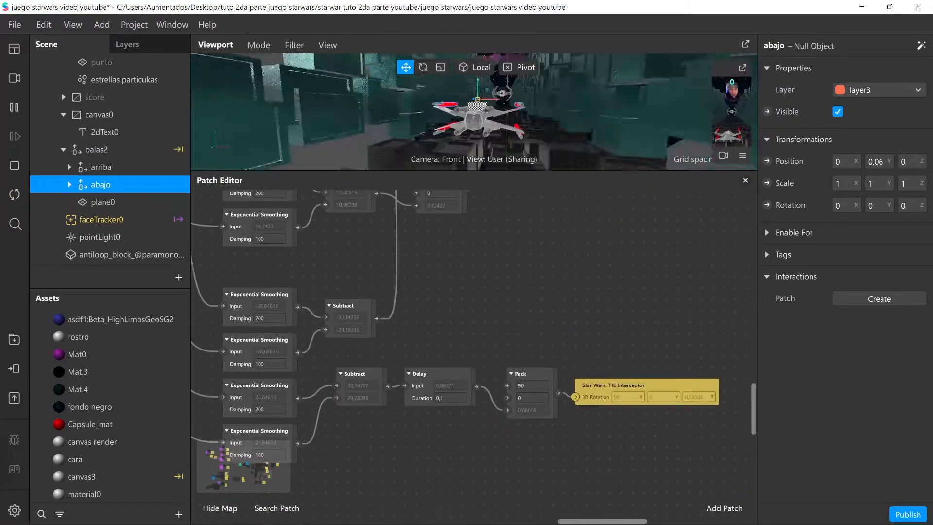
pyautogui.scroll(2, 587, 421)
pyautogui.scroll(-4, 621, 286)
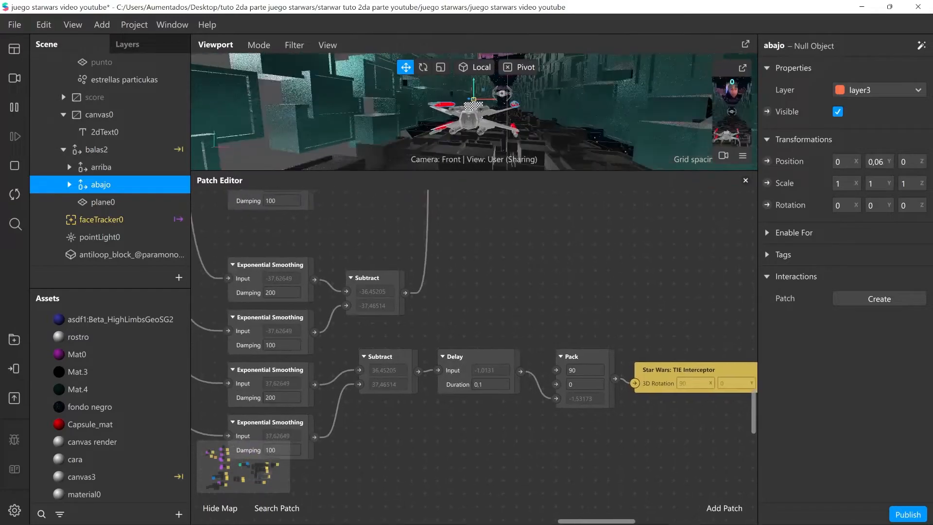
pyautogui.scroll(4, 621, 287)
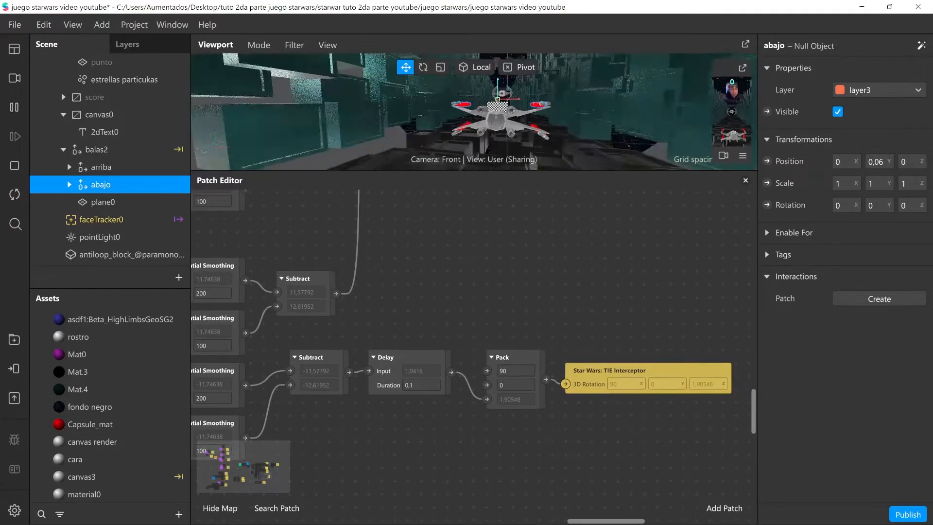
pyautogui.moveTo(648, 370); pyautogui.dragTo(629, 375, button='middle')
pyautogui.click(629, 375)
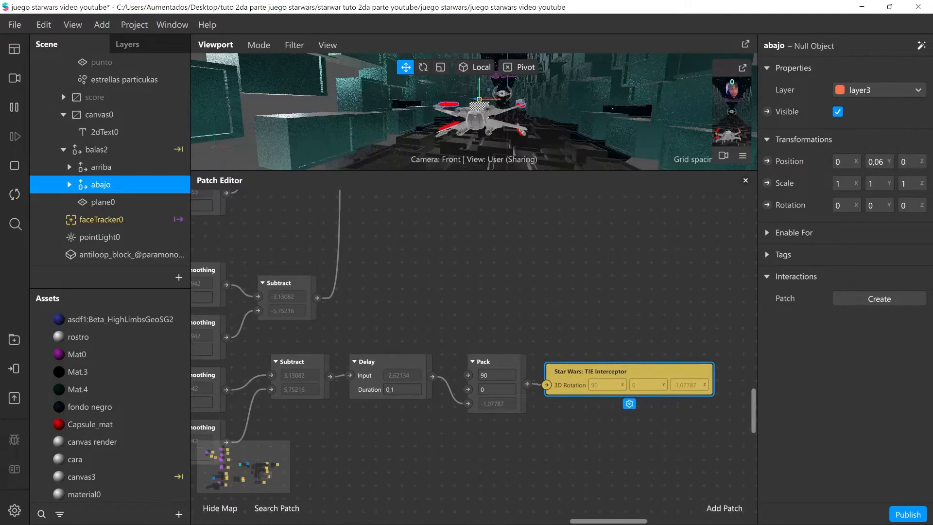
pyautogui.moveTo(629, 374); pyautogui.dragTo(573, 382, button='middle')
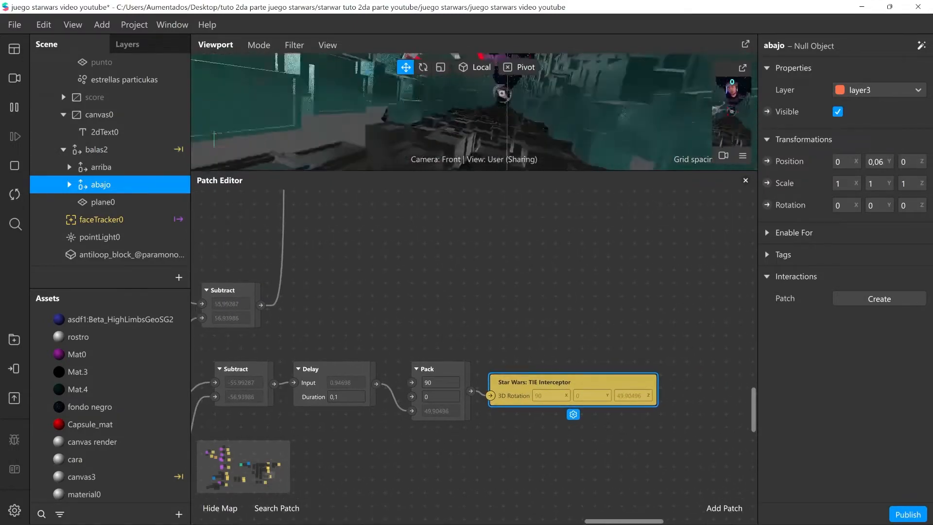
# Create a 3D Rotation patch for balas2, place it below the TIE Interceptor's, and connect it to the same Pack.
pyautogui.click(96, 149)
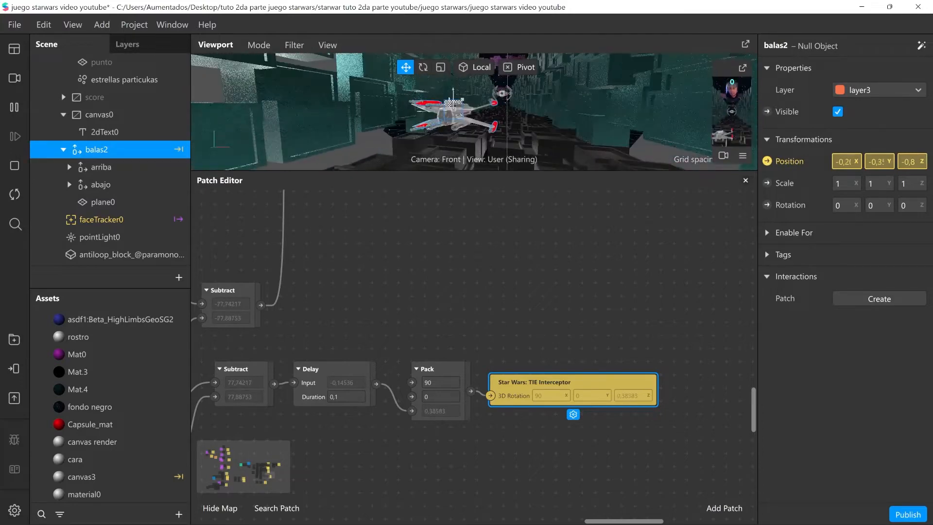
pyautogui.click(767, 204)
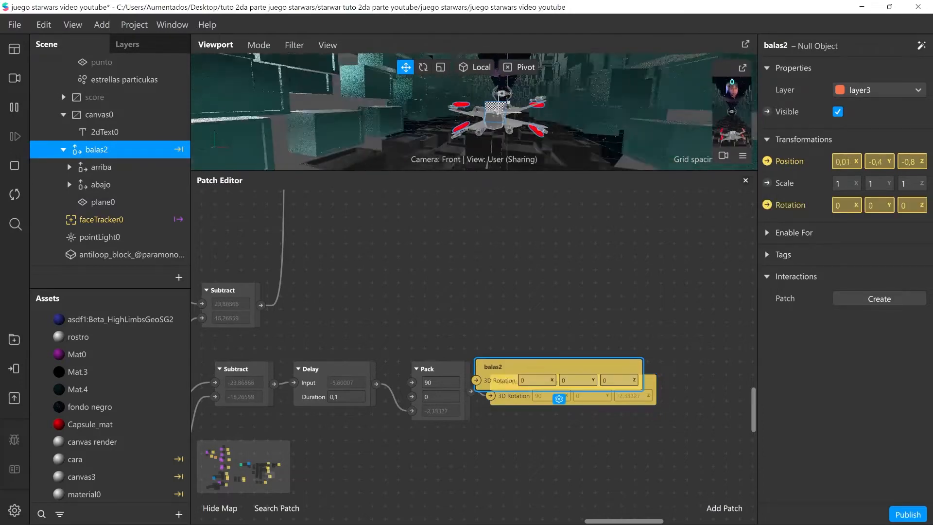
pyautogui.moveTo(510, 367); pyautogui.dragTo(524, 448)
pyautogui.moveTo(470, 391); pyautogui.dragTo(490, 461)
pyautogui.moveTo(545, 448); pyautogui.dragTo(544, 434)
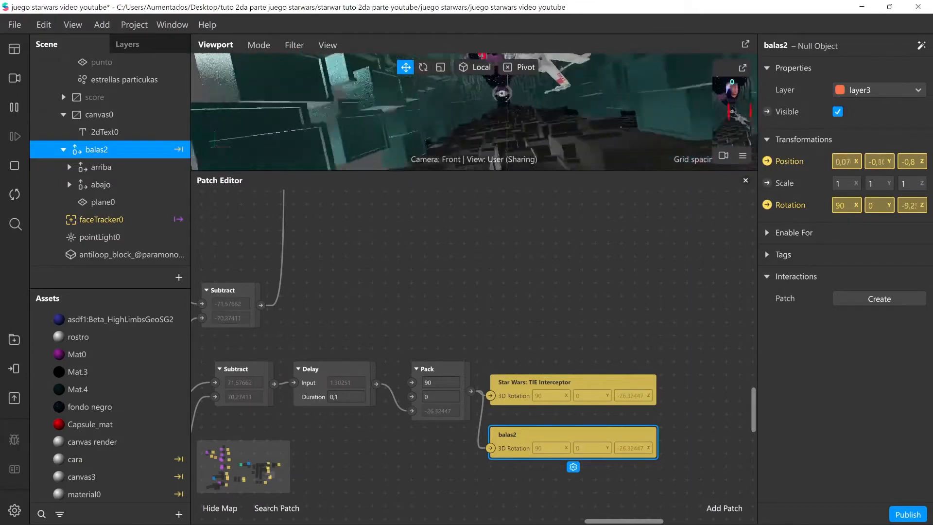
pyautogui.moveTo(573, 435); pyautogui.dragTo(574, 435)
pyautogui.moveTo(573, 435); pyautogui.dragTo(593, 431, button='middle')
# Duplicate the rotation Pack below the original and remove the connection between the original Pack and balas2's 3D Rotation.
pyautogui.click(457, 366)
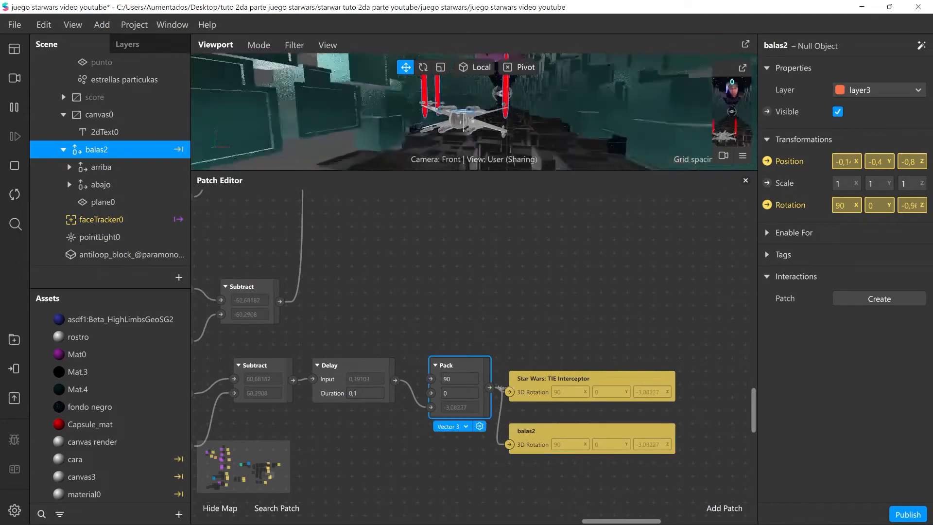
pyautogui.click(457, 335)
pyautogui.click(457, 365)
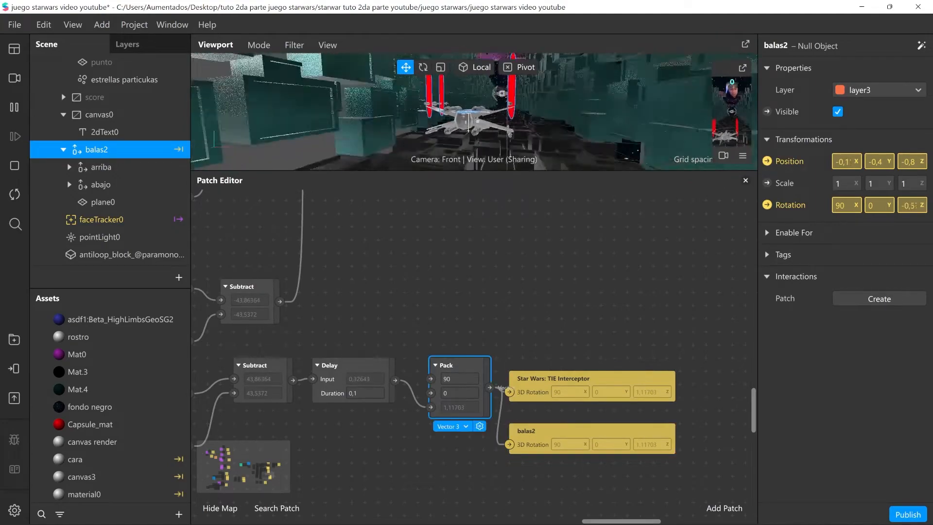
pyautogui.hotkey('ctrl', 'd')
pyautogui.moveTo(485, 372); pyautogui.dragTo(457, 444)
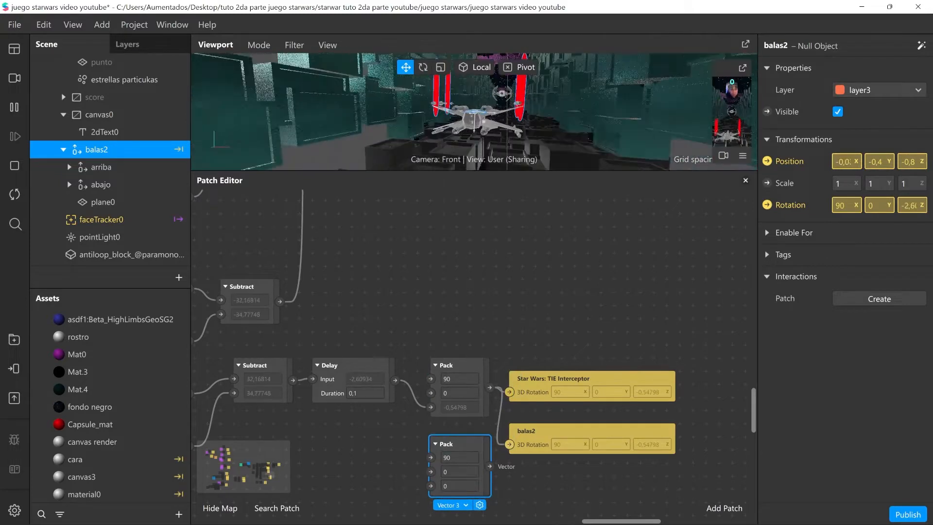
pyautogui.click(500, 420)
pyautogui.press('Delete')
# Connect the Delay output to the duplicate Pack's third input and its vector output to balas2's 3D Rotation.
pyautogui.moveTo(534, 431); pyautogui.dragTo(534, 445)
pyautogui.moveTo(395, 380); pyautogui.dragTo(431, 486)
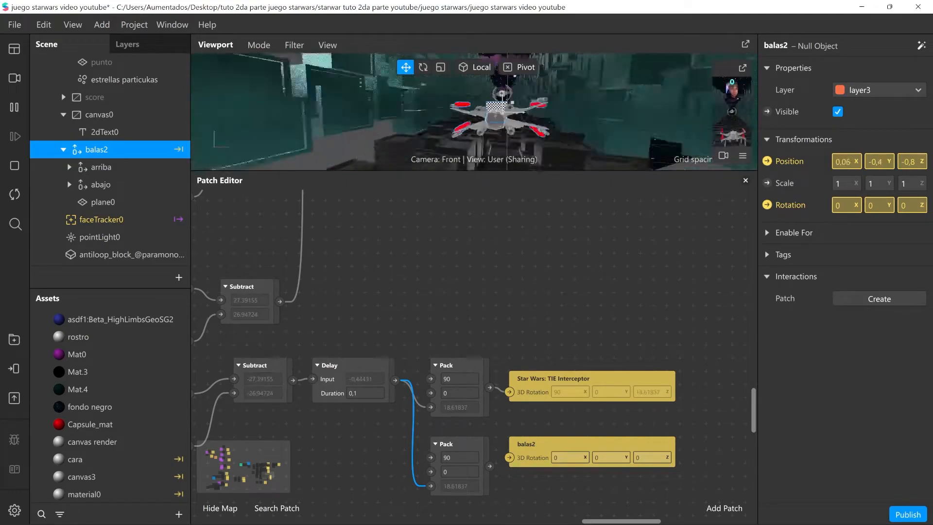
pyautogui.moveTo(503, 460); pyautogui.dragTo(509, 457)
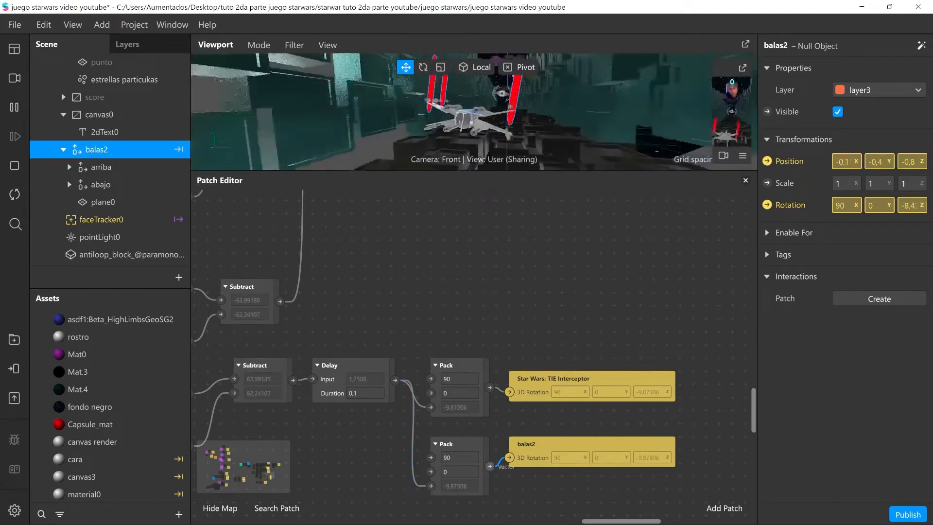
# Set the first value of the Pack driving balas2's rotation to 0.
pyautogui.click(450, 457)
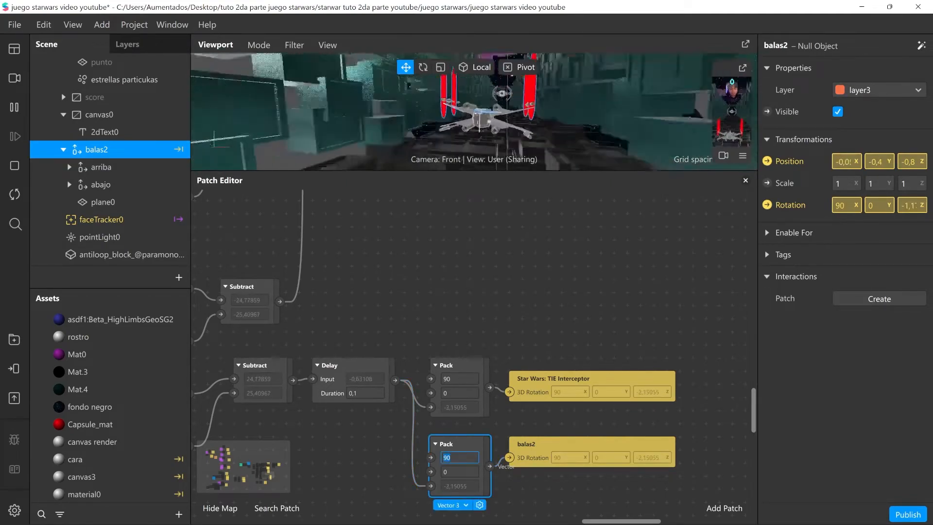
pyautogui.write('0')
pyautogui.press('Return')
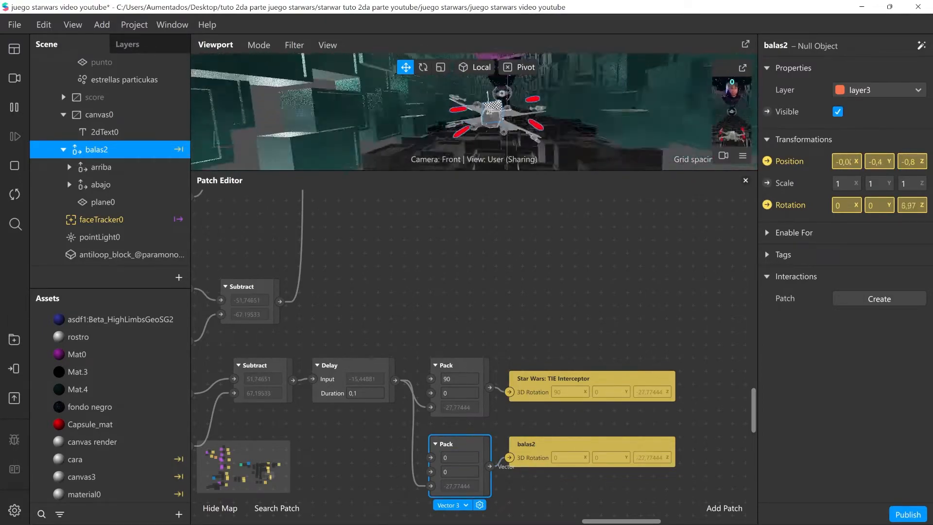
pyautogui.click(450, 458)
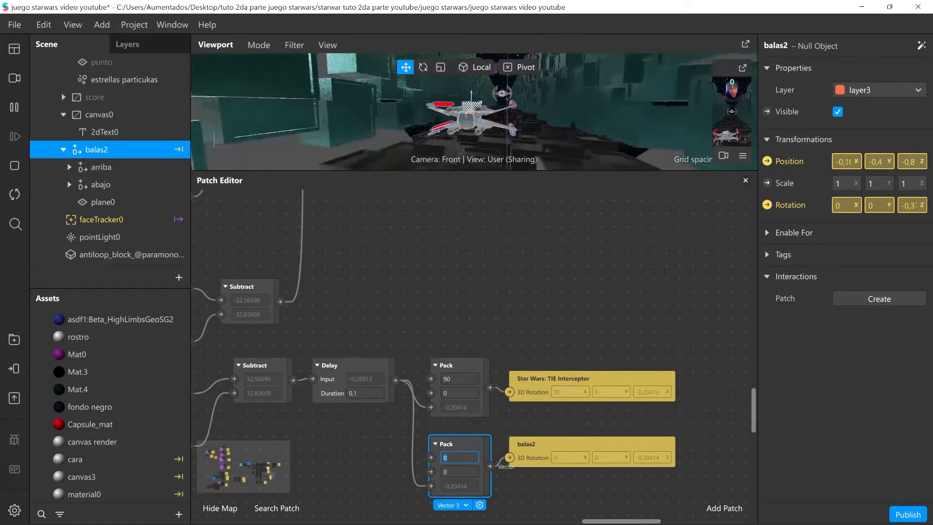
# Search the patch library for "mu" and add a Minimum patch below the Pack that drives balas2's rotation.
pyautogui.moveTo(450, 458); pyautogui.dragTo(482, 445, button='middle')
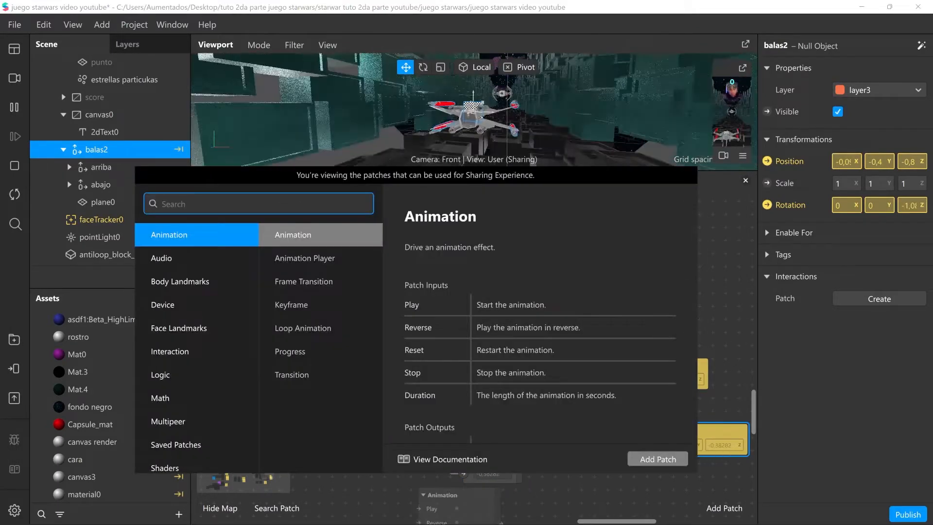
pyautogui.write('mu')
pyautogui.press('Down')
pyautogui.press('Return')
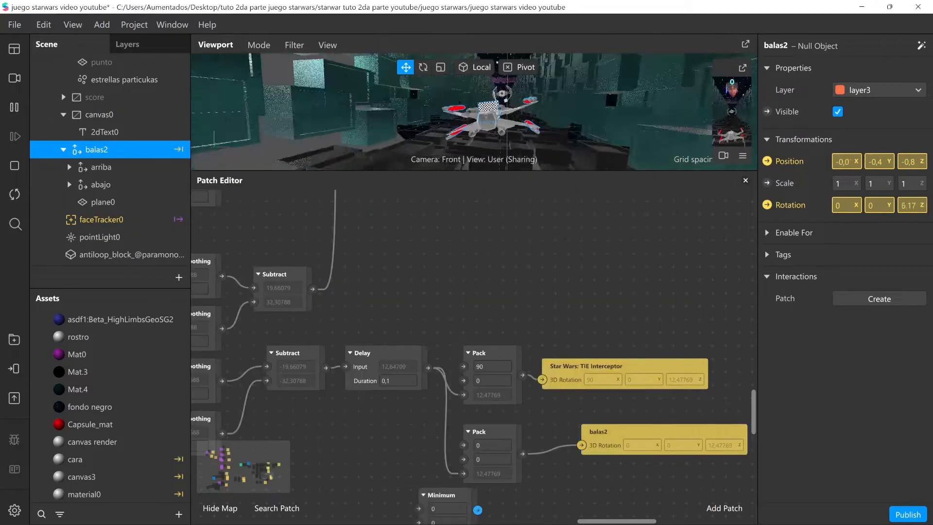
# Try routing the Delay output through the Minimum patch into the lower Pack's third input, with the Minimum's second value at -1.
pyautogui.moveTo(428, 367); pyautogui.dragTo(463, 474)
pyautogui.click(413, 472)
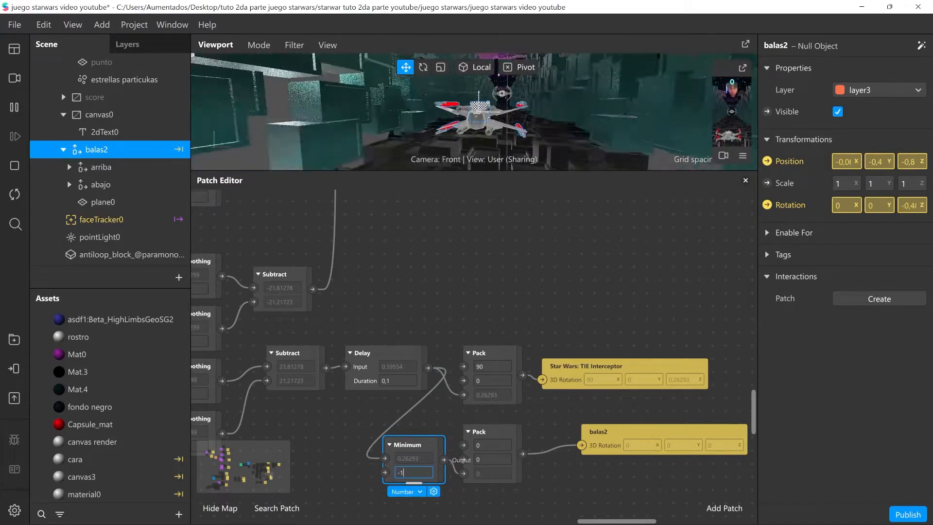
pyautogui.press('Return')
# Search the patch library for "mul", add a Multiply patch, and delete the Minimum patch.
pyautogui.doubleClick(401, 510)
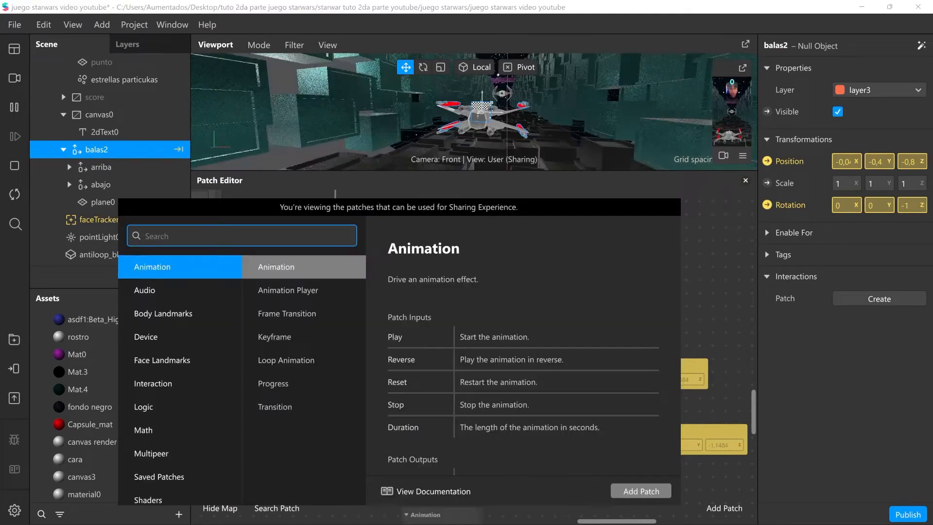
pyautogui.write('mul')
pyautogui.press('Return')
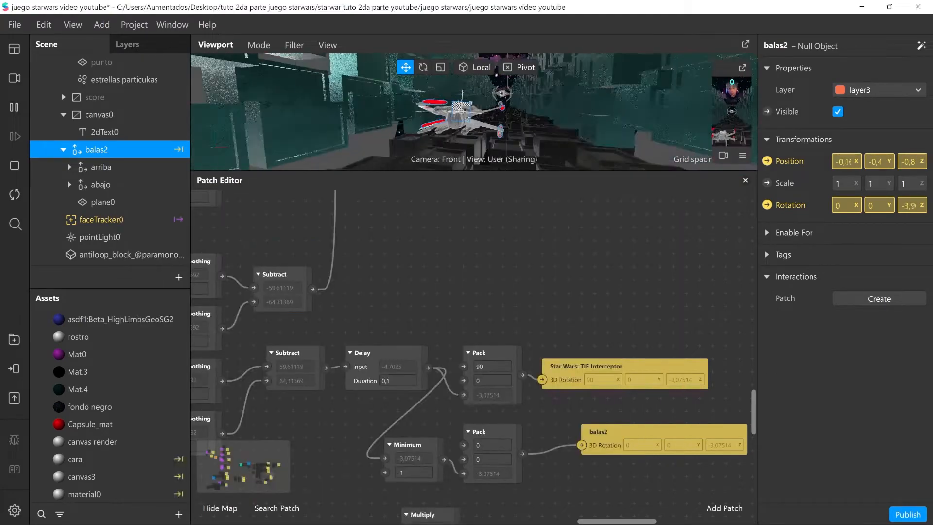
pyautogui.moveTo(423, 514); pyautogui.dragTo(419, 484)
pyautogui.click(408, 445)
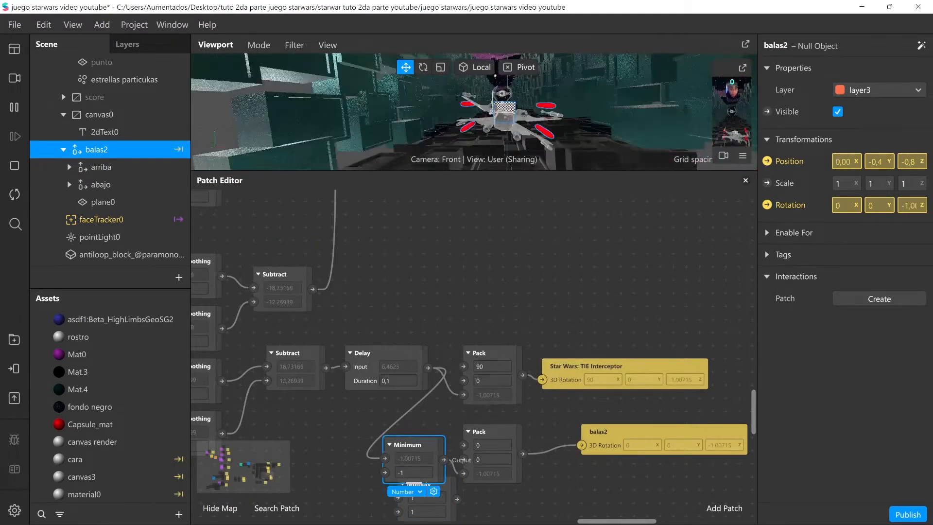
pyautogui.press('Delete')
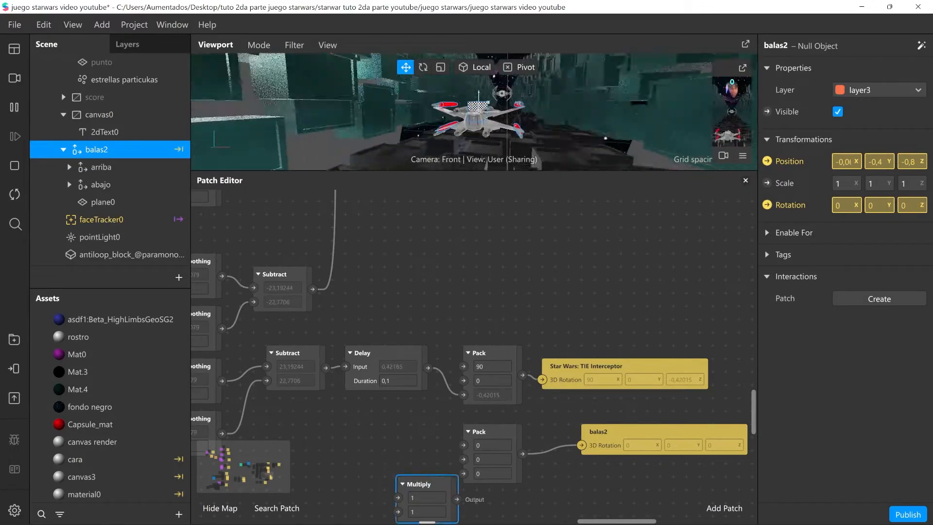
# Wire the Delay output through the Multiply patch into the third input of balas2's rotation Pack and set the multiplier to -1.
pyautogui.moveTo(423, 484); pyautogui.dragTo(409, 445)
pyautogui.moveTo(427, 367); pyautogui.dragTo(384, 458)
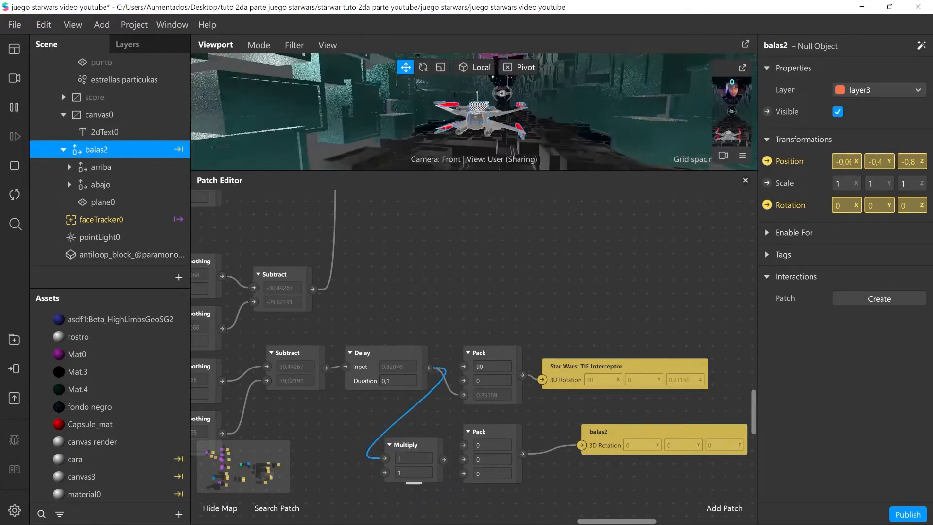
pyautogui.moveTo(444, 460); pyautogui.dragTo(463, 474)
pyautogui.click(414, 472)
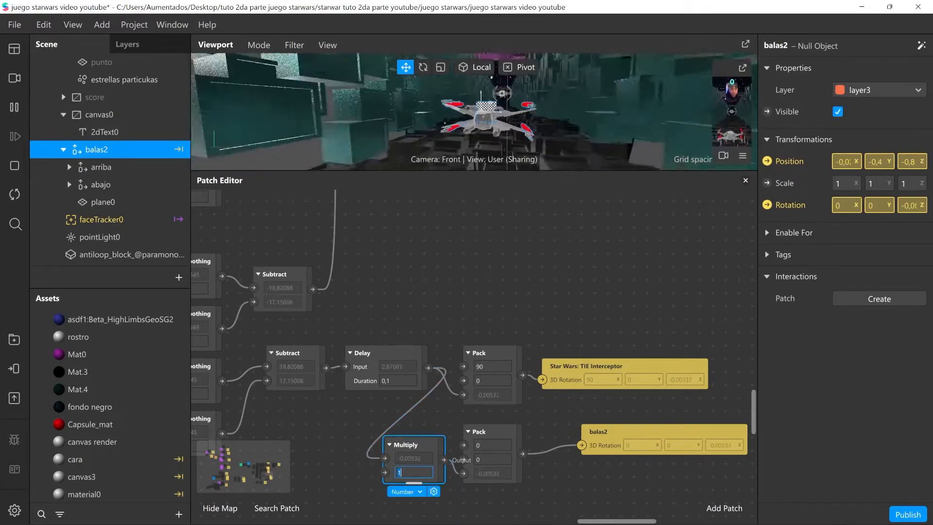
pyautogui.write('-1')
pyautogui.press('Return')
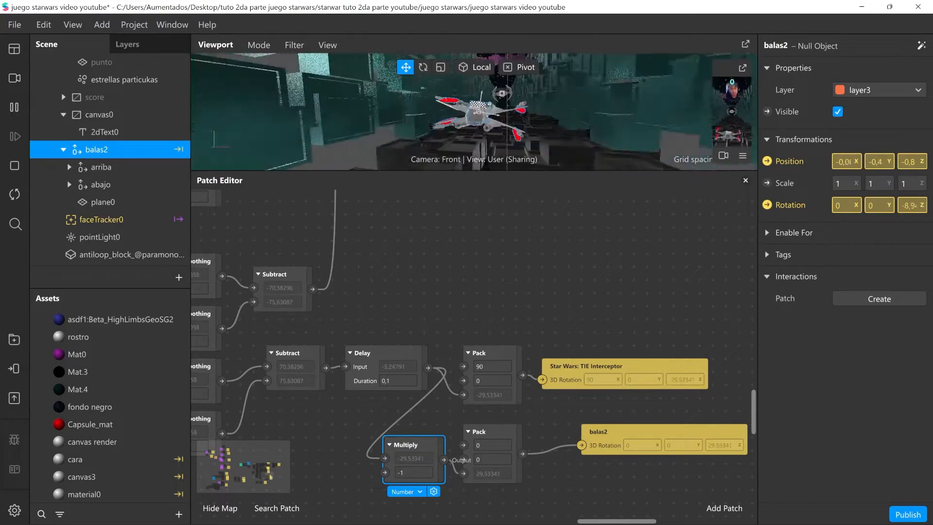
# Feed the Multiply patch directly from the Subtract output instead of the Delay, and space out the Delay, Subtract and Multiply patches.
pyautogui.hscroll(2, 470, 364)
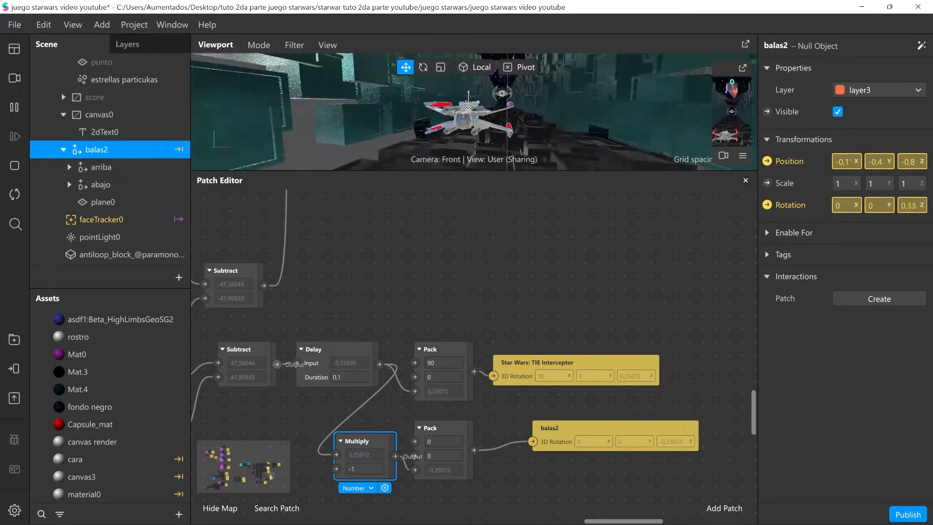
pyautogui.moveTo(277, 364); pyautogui.dragTo(335, 455)
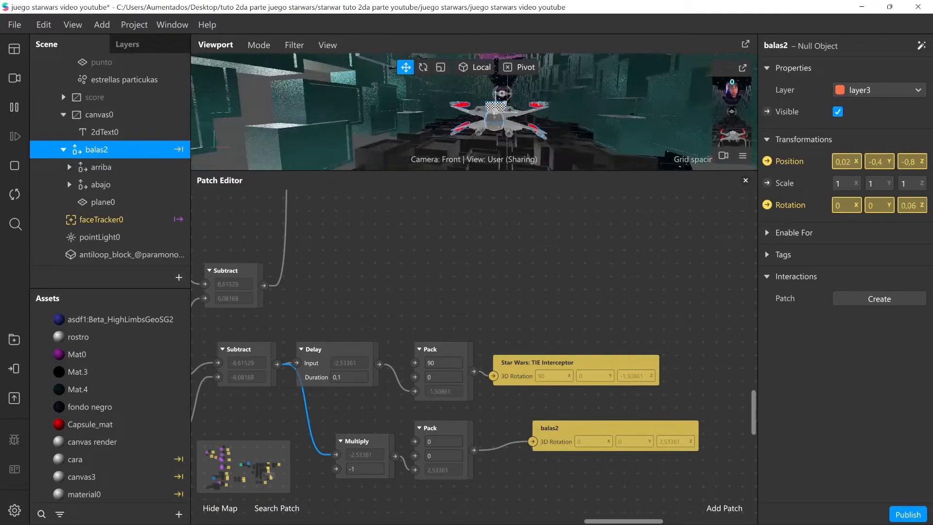
pyautogui.hscroll(-3, 474, 340)
pyautogui.moveTo(369, 349)
pyautogui.mouseDown()
pyautogui.moveTo(389, 333)
pyautogui.moveTo(395, 343)
pyautogui.moveTo(369, 339)
pyautogui.moveTo(383, 348)
pyautogui.mouseUp()
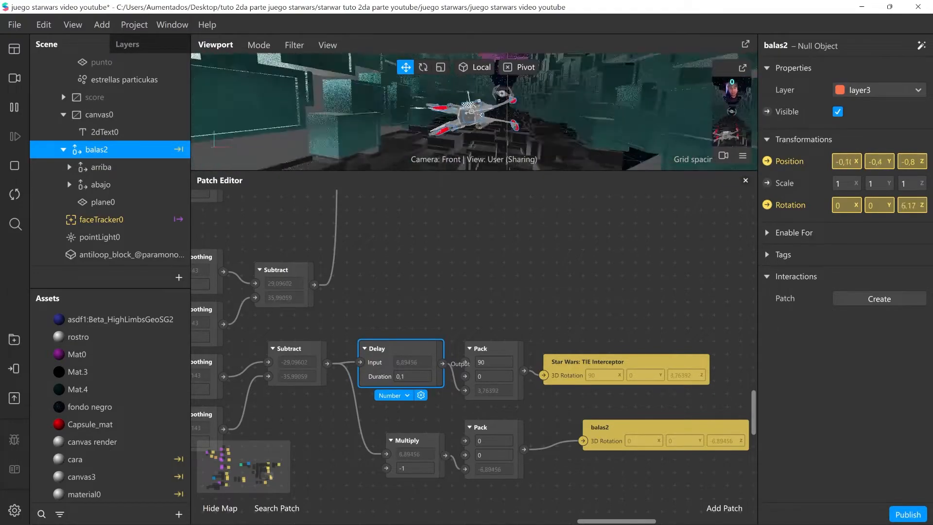
pyautogui.moveTo(297, 348); pyautogui.dragTo(297, 362)
pyautogui.moveTo(415, 441); pyautogui.dragTo(402, 440)
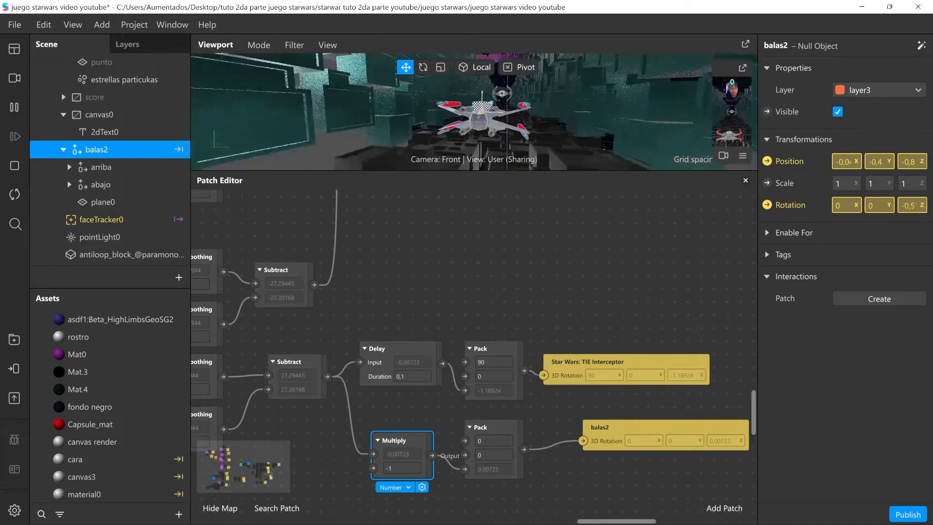
# Delete the unconnected balas 3D Rotation patch above the xwings 3 listo rotation patch.
pyautogui.moveTo(533, 171); pyautogui.dragTo(533, 375)
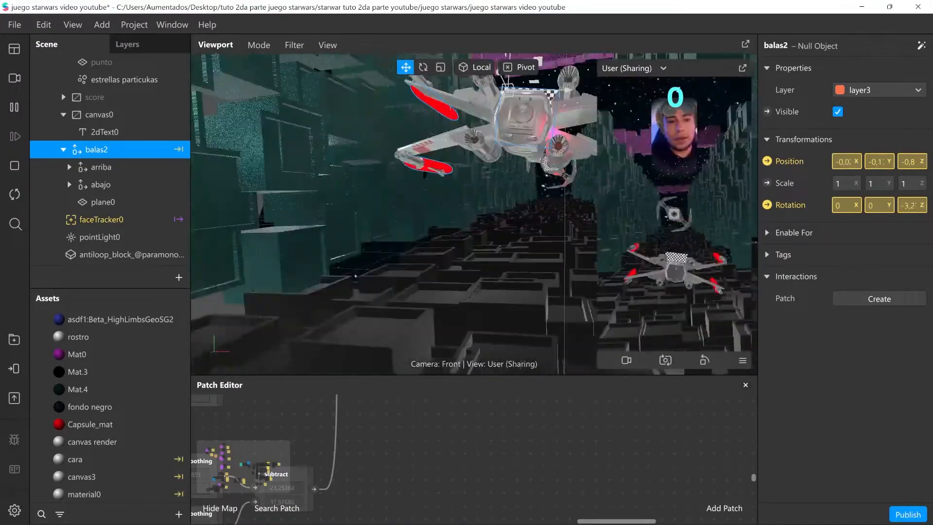
pyautogui.moveTo(532, 375); pyautogui.dragTo(533, 187)
pyautogui.scroll(5, 474, 356)
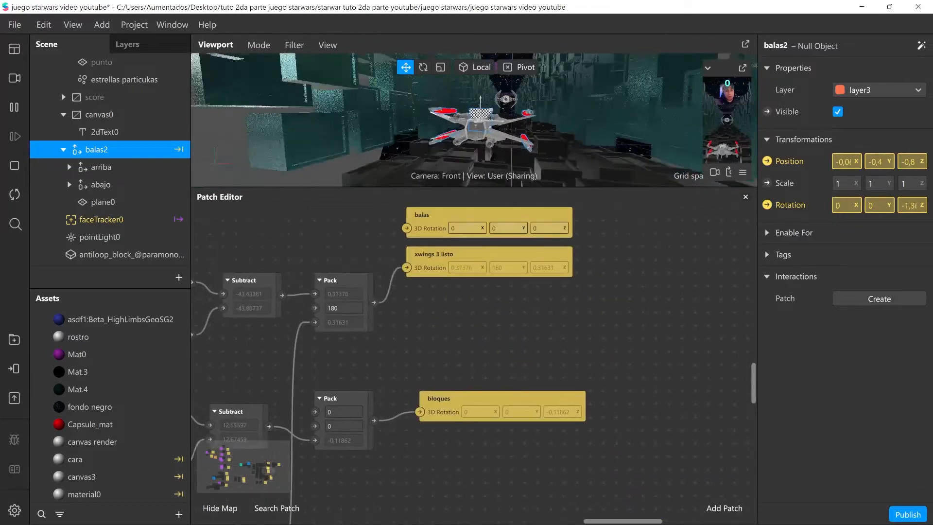
pyautogui.scroll(1, 474, 356)
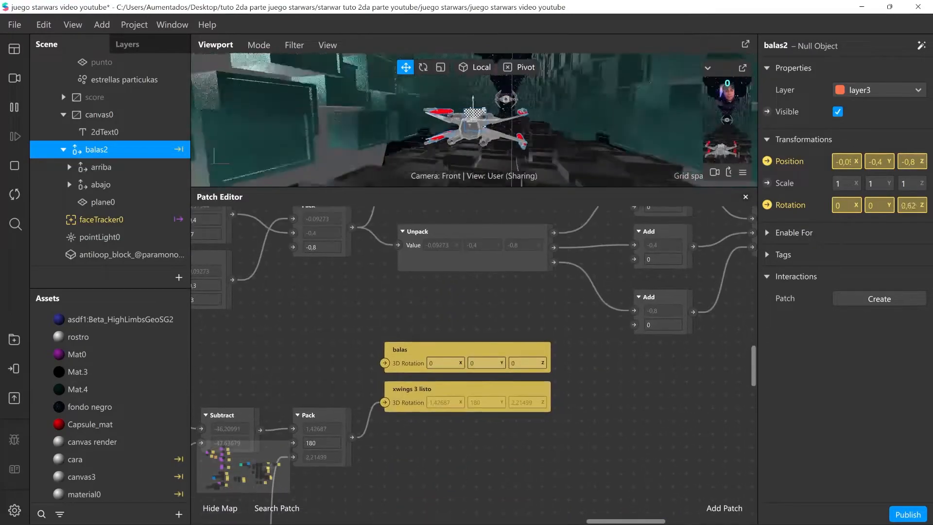
pyautogui.click(467, 350)
pyautogui.press('Delete')
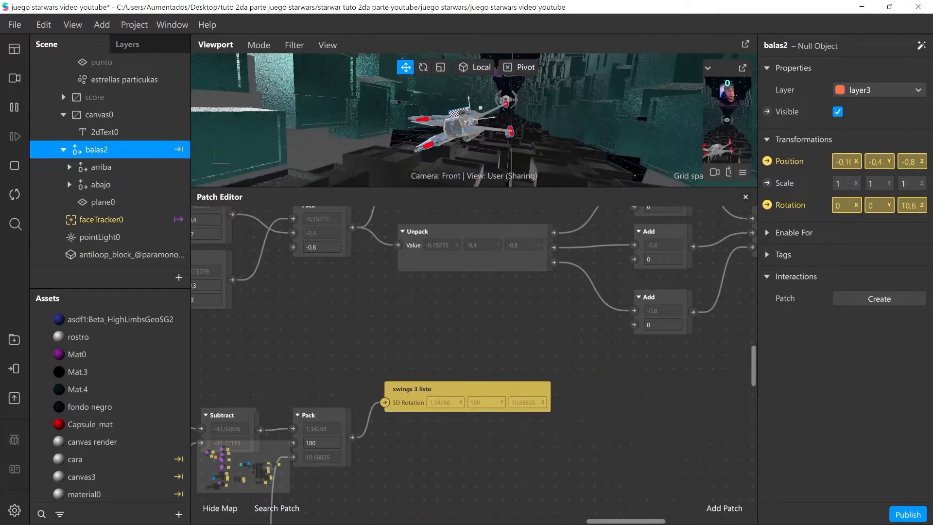
# Examine the patch chain from the X-wing position Pack through Unpack and Add to balas2's 3D Position.
pyautogui.scroll(3, 474, 355)
pyautogui.scroll(-3, 474, 355)
pyautogui.hscroll(-1, 474, 356)
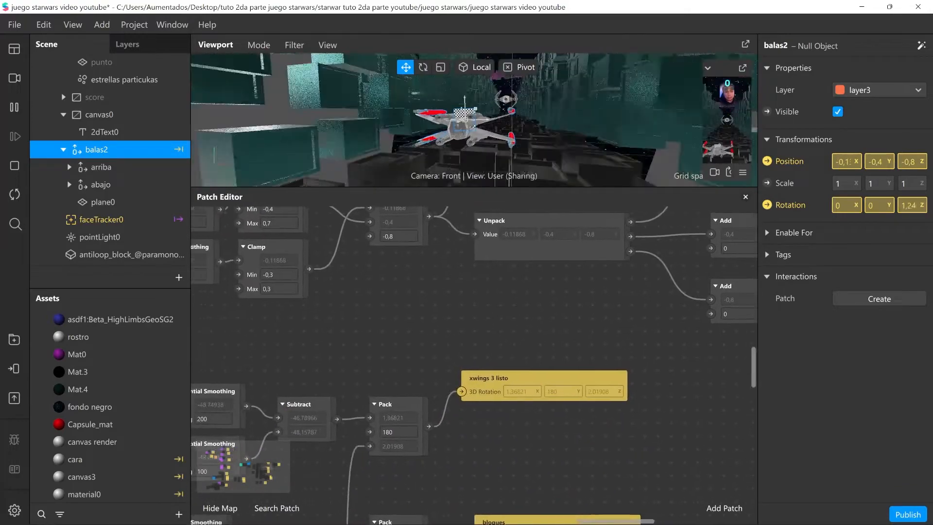
pyautogui.scroll(2, 474, 356)
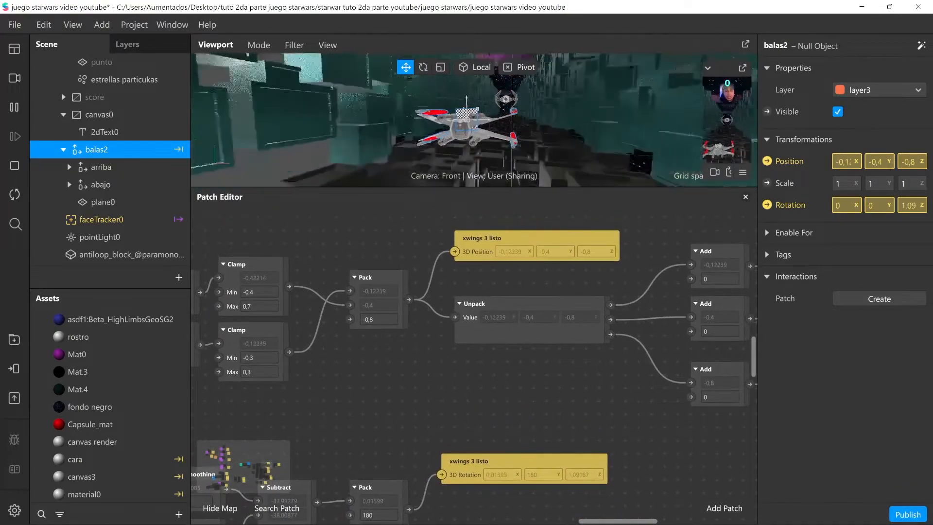
pyautogui.hscroll(5, 474, 356)
pyautogui.hscroll(1, 474, 355)
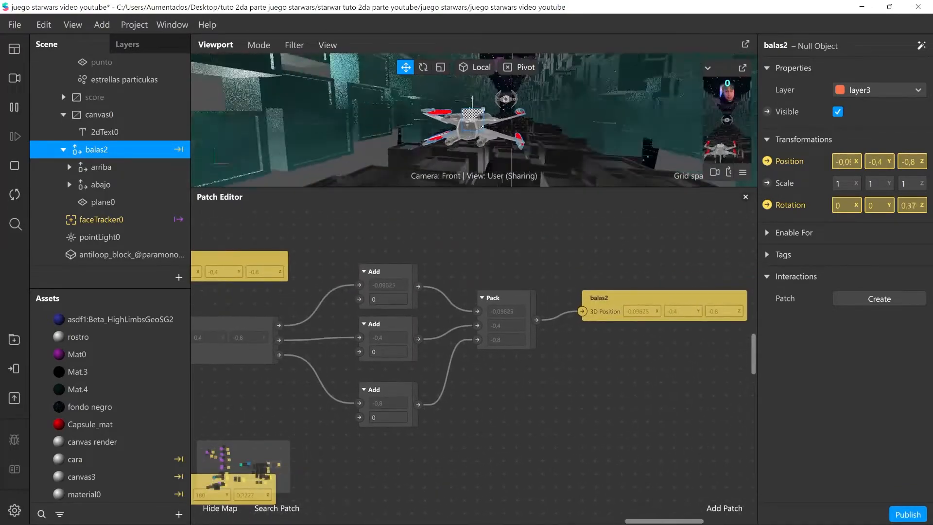
pyautogui.scroll(-2, 473, 355)
pyautogui.hscroll(-3, 474, 356)
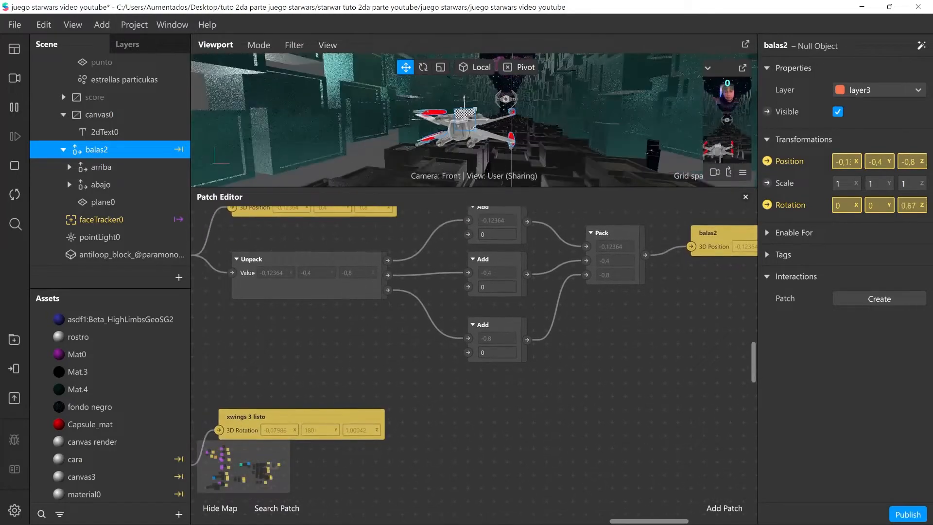
pyautogui.scroll(-2, 474, 356)
pyautogui.hscroll(-3, 474, 356)
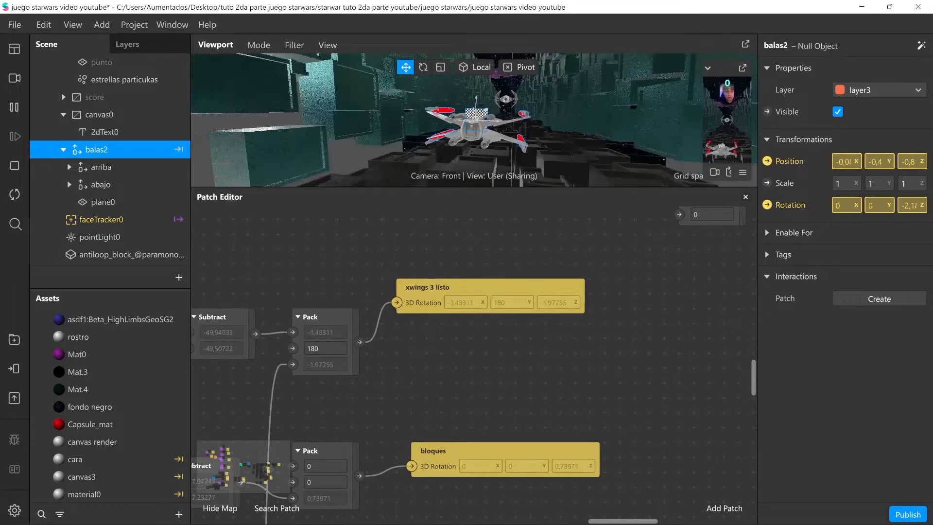
# Try driving balas2's 3D Rotation from the X-wing's rotation Pack, placing the balas2 patch below the xwings 3 listo rotation patch.
pyautogui.keyDown('ctrl'); pyautogui.scroll(-1, 452, 327); pyautogui.keyUp('ctrl')
pyautogui.keyDown('ctrl'); pyautogui.scroll(-2, 447, 331); pyautogui.keyUp('ctrl')
pyautogui.scroll(-3, 447, 330)
pyautogui.hscroll(-1, 447, 331)
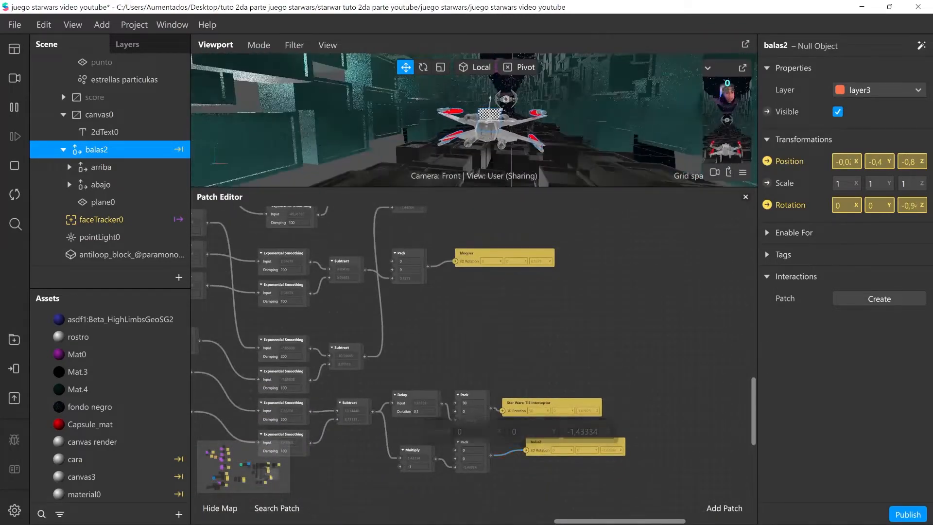
pyautogui.moveTo(526, 450); pyautogui.dragTo(510, 455)
pyautogui.moveTo(576, 443); pyautogui.dragTo(538, 302)
pyautogui.scroll(4, 537, 311)
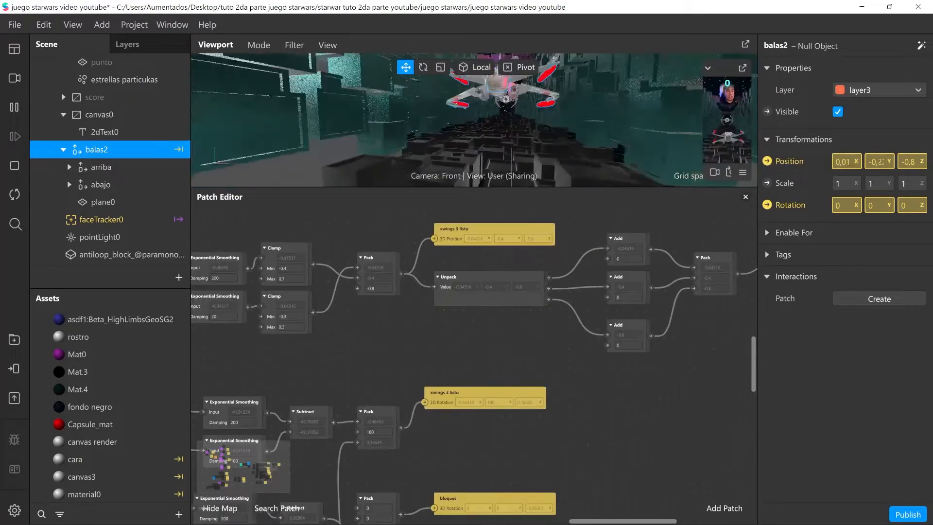
pyautogui.moveTo(510, 498); pyautogui.dragTo(469, 364)
pyautogui.scroll(3, 454, 366)
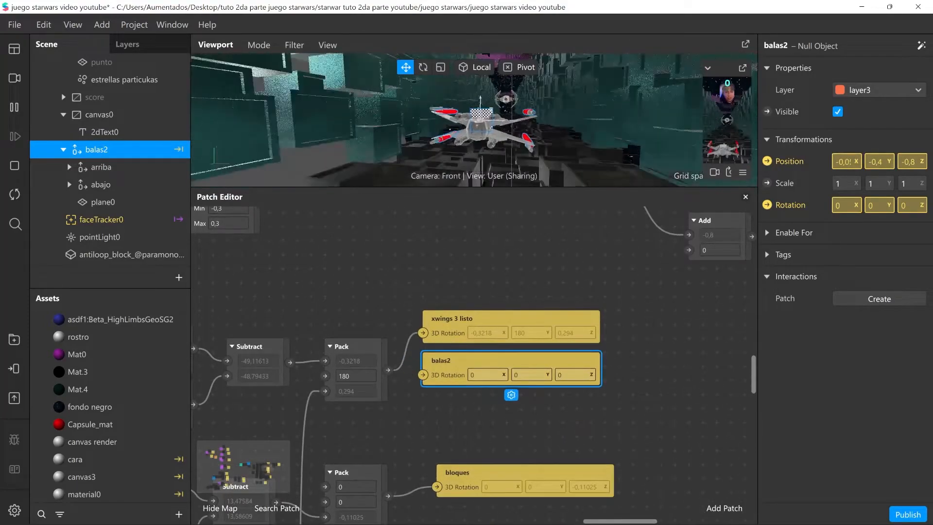
pyautogui.moveTo(388, 370); pyautogui.dragTo(423, 375)
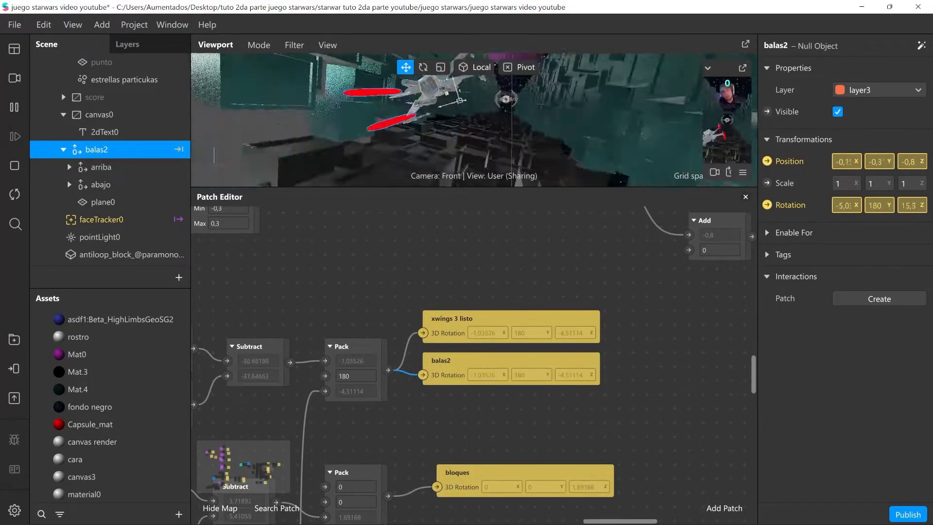
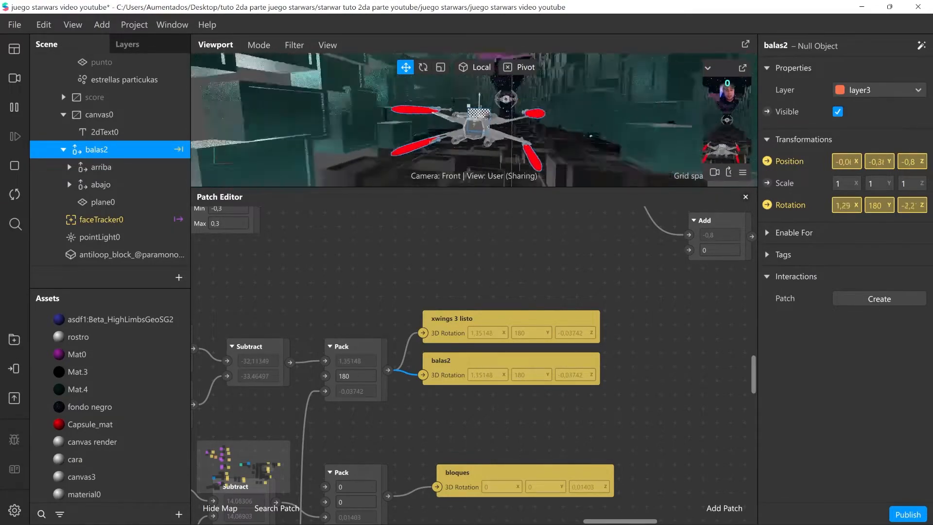
# Move the balas2 3D Rotation patch back below the TIE Interceptor's and reconnect it to the Pack fed by Multiply.
pyautogui.scroll(-3, 511, 287)
pyautogui.moveTo(508, 338); pyautogui.dragTo(515, 240, button='middle')
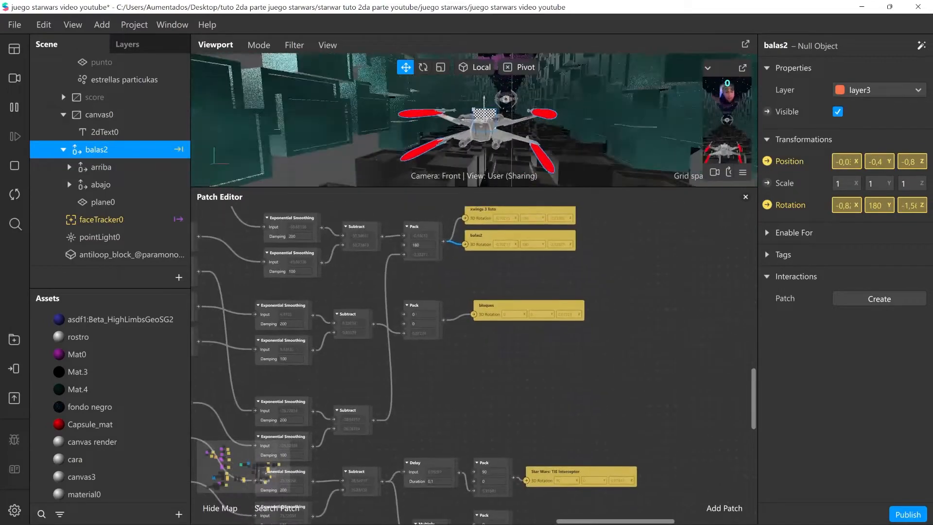
pyautogui.moveTo(516, 240); pyautogui.dragTo(542, 414)
pyautogui.moveTo(542, 415); pyautogui.dragTo(517, 293, button='middle')
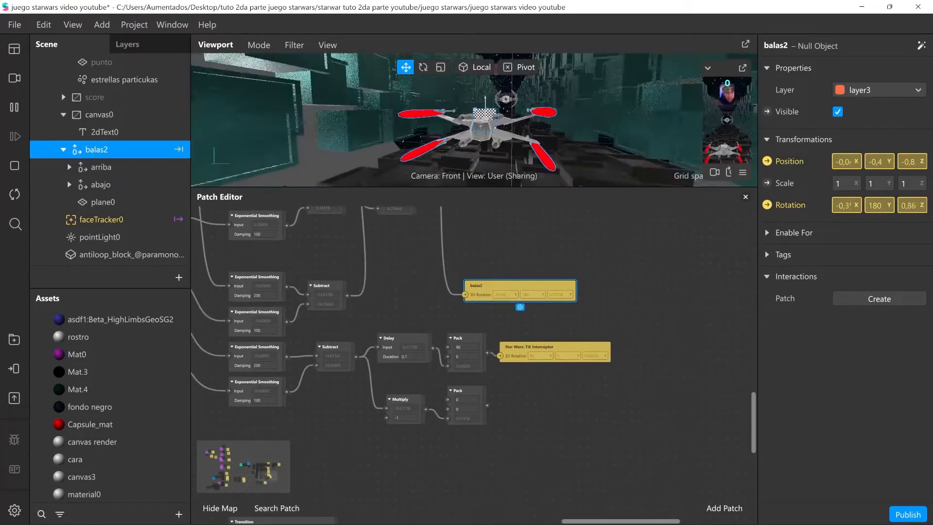
pyautogui.moveTo(517, 293); pyautogui.dragTo(568, 406)
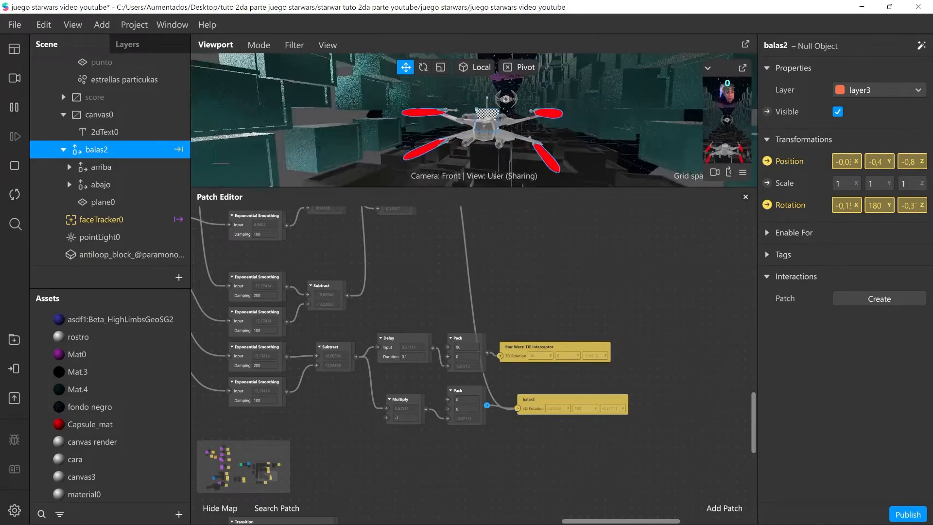
pyautogui.moveTo(486, 405); pyautogui.dragTo(517, 408)
pyautogui.moveTo(559, 400); pyautogui.dragTo(541, 391)
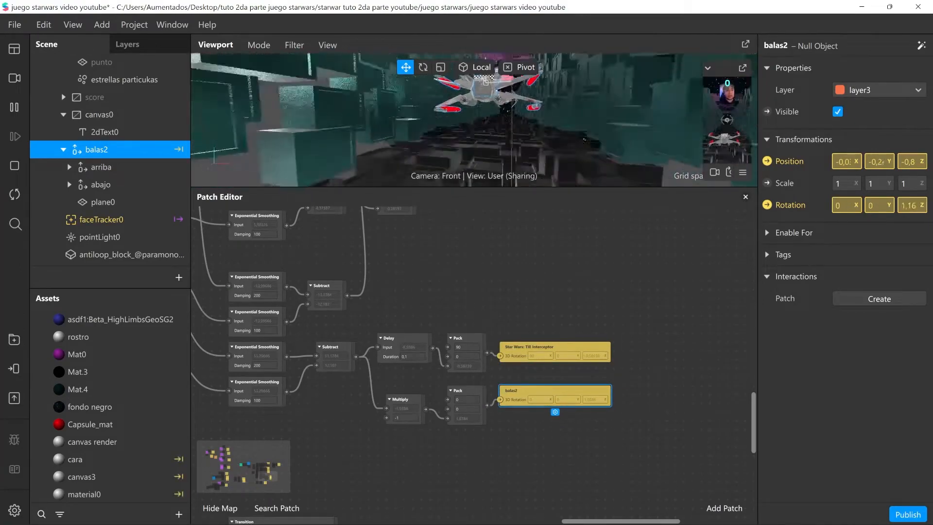
# Examine the Add and Pack patches driving balas2's 3D Position and browse the materials and textures in the assets.
pyautogui.scroll(5, 474, 360)
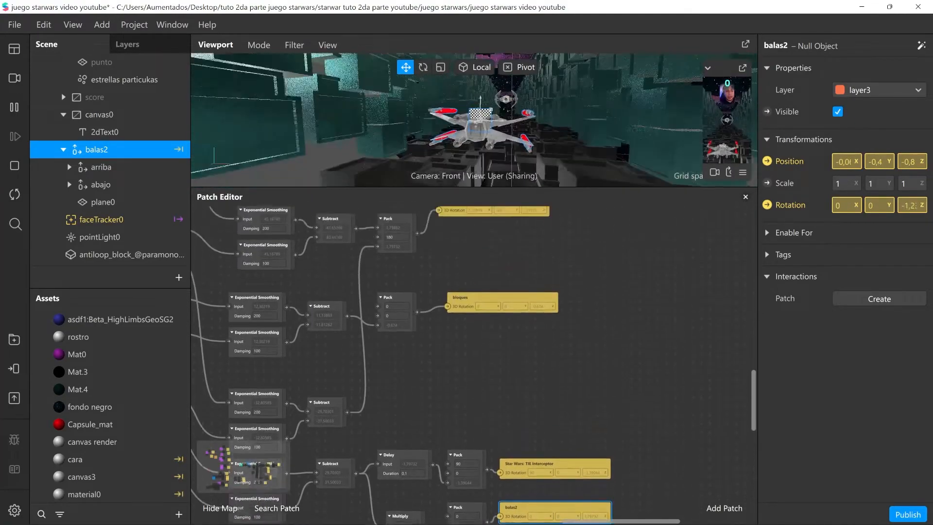
pyautogui.scroll(8, 474, 359)
pyautogui.hscroll(6, 474, 359)
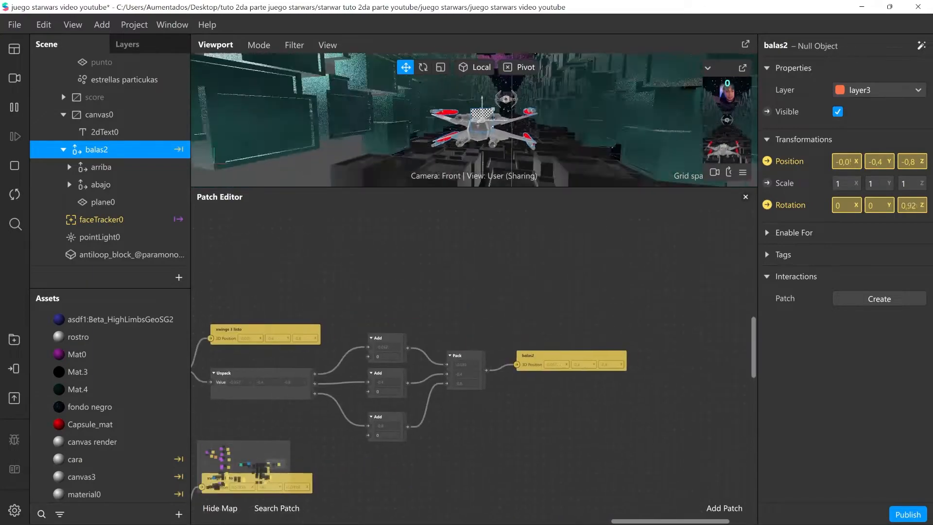
pyautogui.scroll(3, 574, 340)
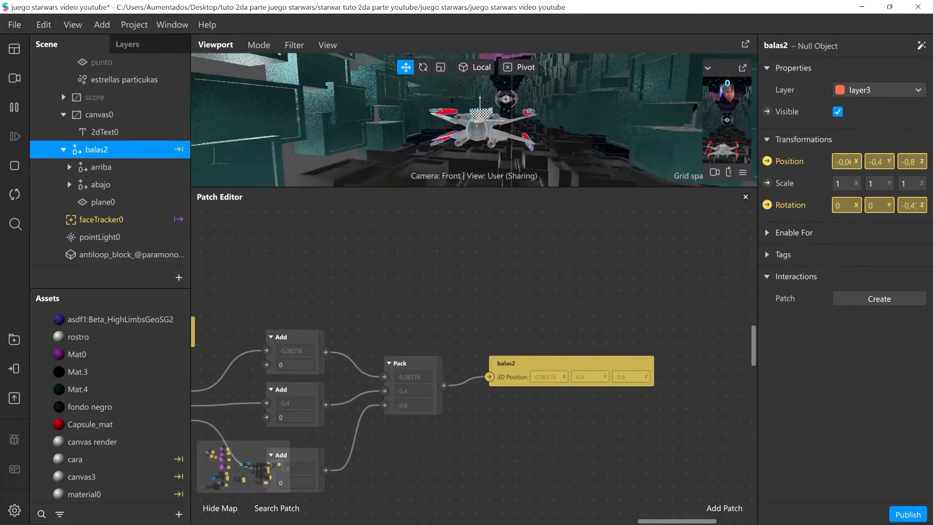
pyautogui.moveTo(573, 188); pyautogui.dragTo(574, 218)
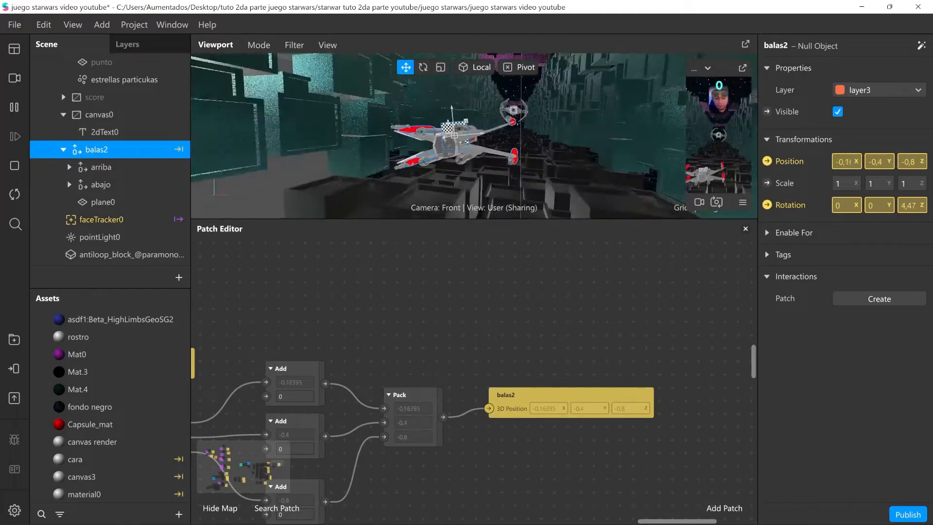
pyautogui.scroll(-10, 112, 467)
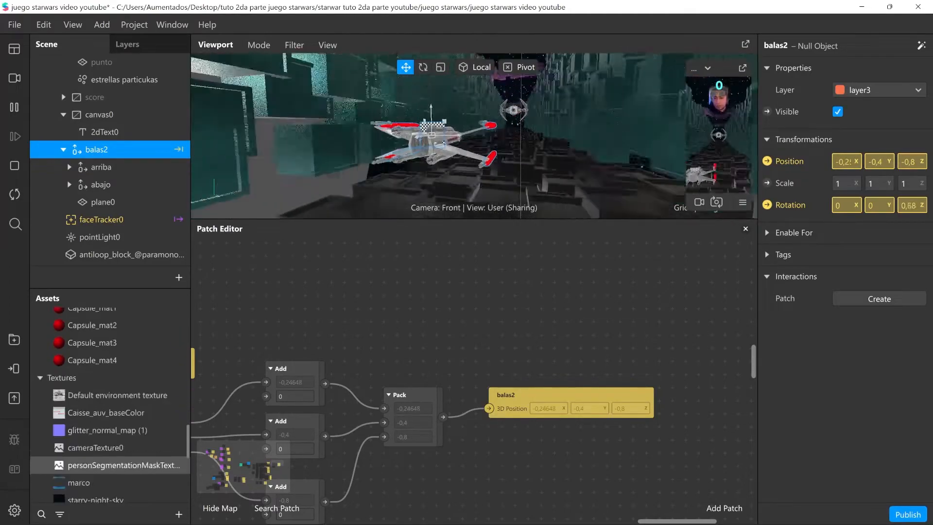
# Disconnect balas2's 3D Position from the Pack and place a Vector3 Saver patch asset between the two patches.
pyautogui.scroll(-2, 112, 469)
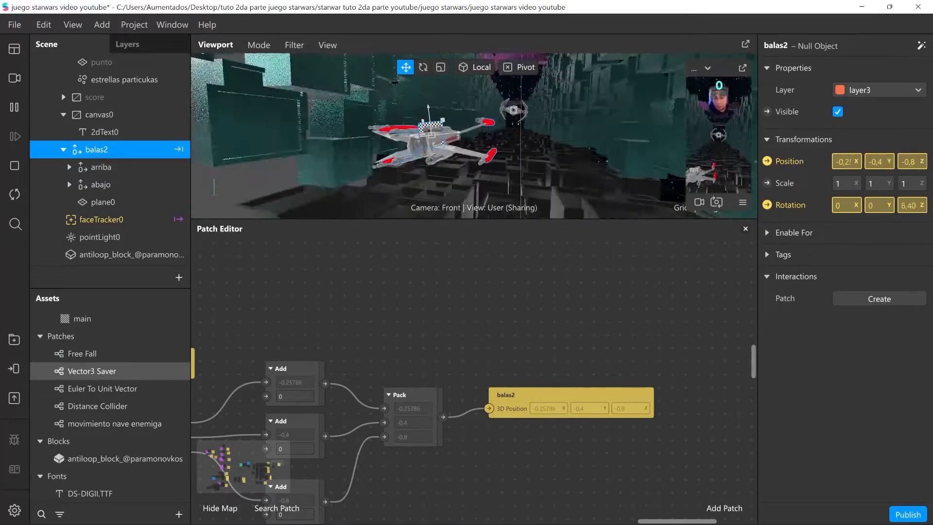
pyautogui.click(92, 370)
pyautogui.moveTo(65, 371); pyautogui.dragTo(597, 315)
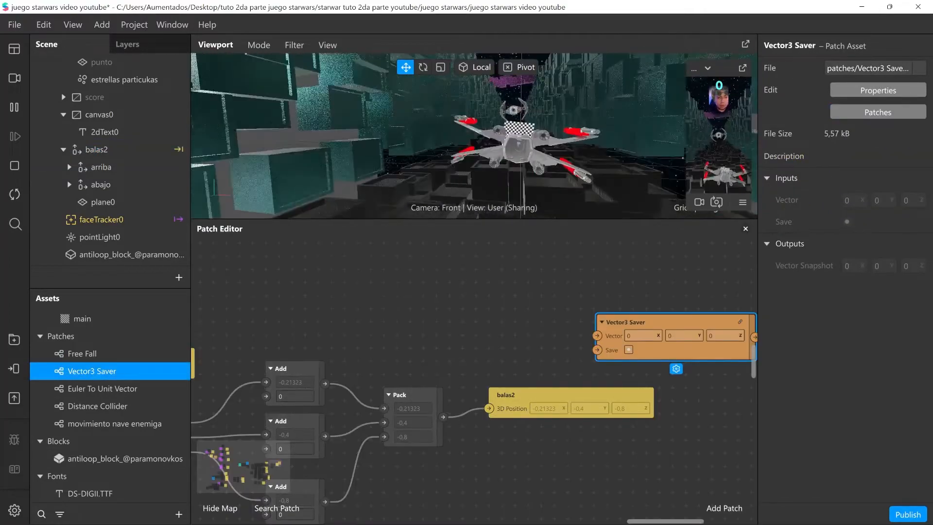
pyautogui.moveTo(597, 315); pyautogui.dragTo(456, 362, button='middle')
pyautogui.moveTo(389, 443); pyautogui.dragTo(612, 340)
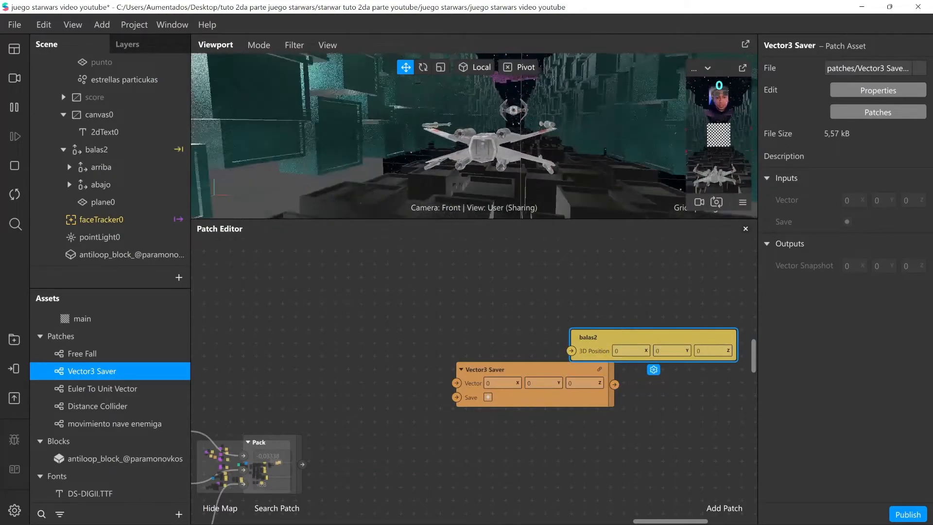
pyautogui.moveTo(612, 340); pyautogui.dragTo(671, 317, button='middle')
pyautogui.moveTo(559, 346); pyautogui.dragTo(507, 379)
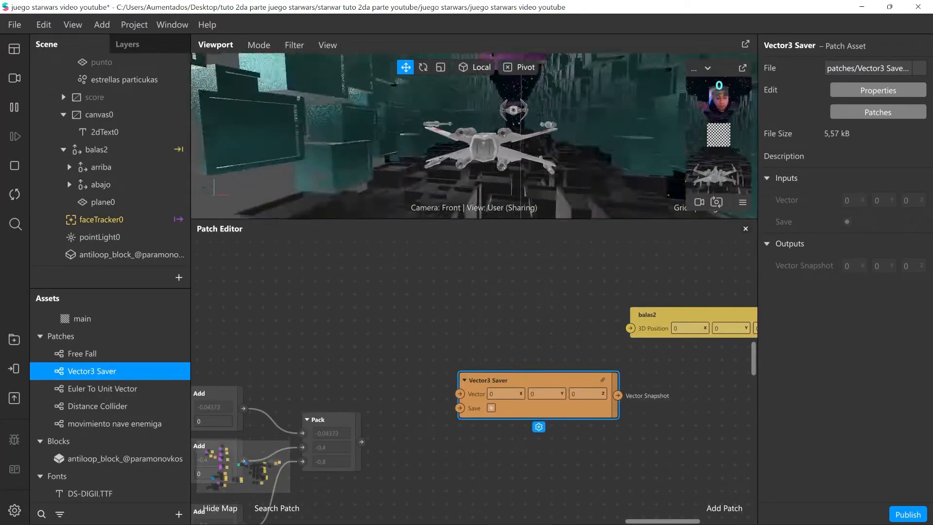
# Connect the position Pack's output to the Vector3 Saver's Vector input and space the saver and balas2 patches farther from the Pack.
pyautogui.moveTo(361, 442); pyautogui.dragTo(460, 394)
pyautogui.moveTo(459, 394); pyautogui.dragTo(366, 417, button='middle')
pyautogui.moveTo(446, 403); pyautogui.dragTo(564, 272)
pyautogui.moveTo(554, 339); pyautogui.dragTo(712, 274)
pyautogui.moveTo(564, 272); pyautogui.dragTo(537, 312)
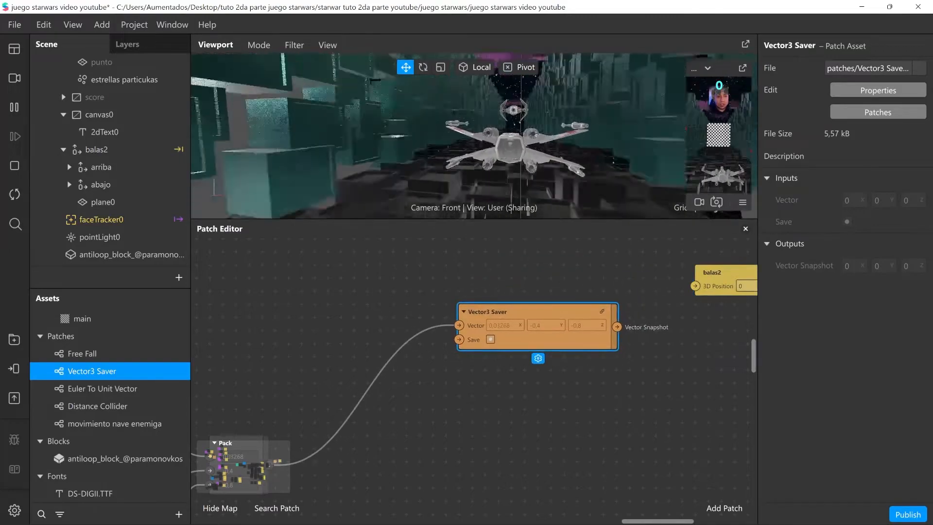
# Enlarge the viewport relative to the Patch Editor and shift the Vector3 Saver patch slightly higher above the Pack.
pyautogui.moveTo(537, 219); pyautogui.dragTo(537, 262)
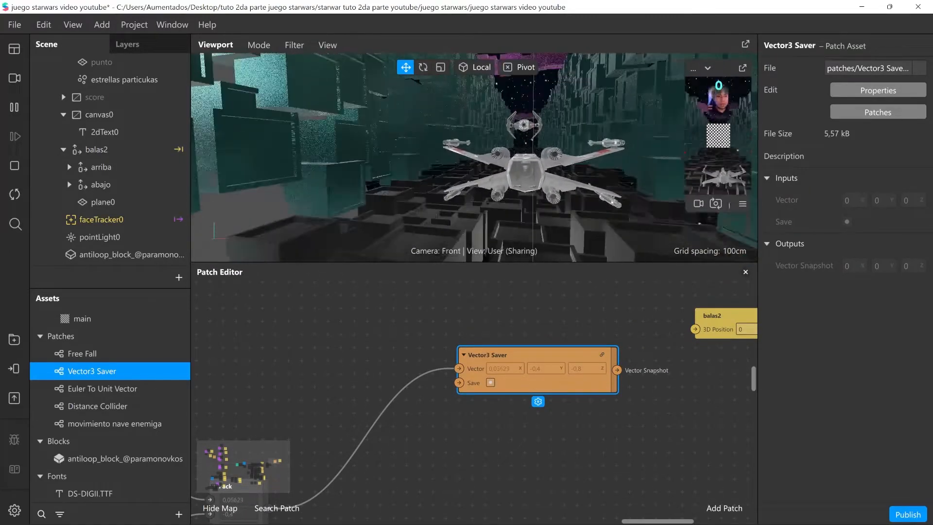
pyautogui.hscroll(-3, 474, 394)
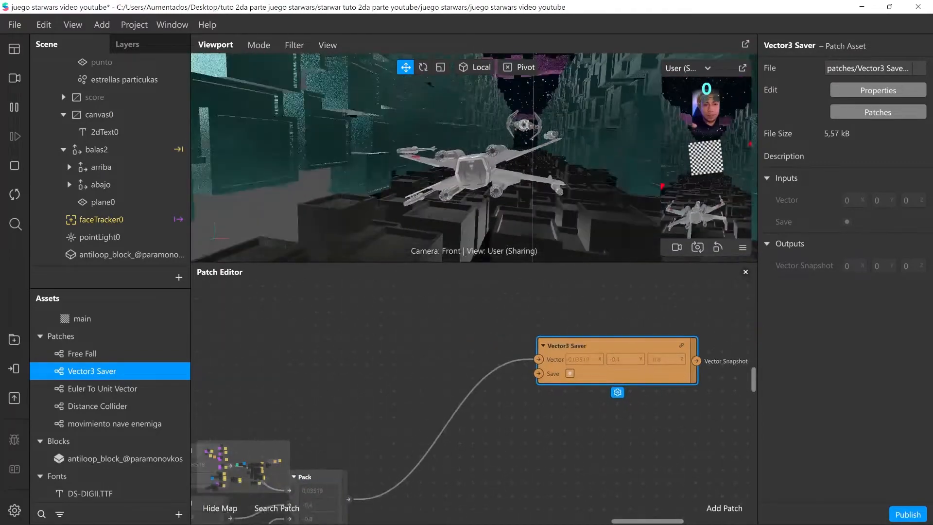
pyautogui.moveTo(632, 345); pyautogui.dragTo(619, 318)
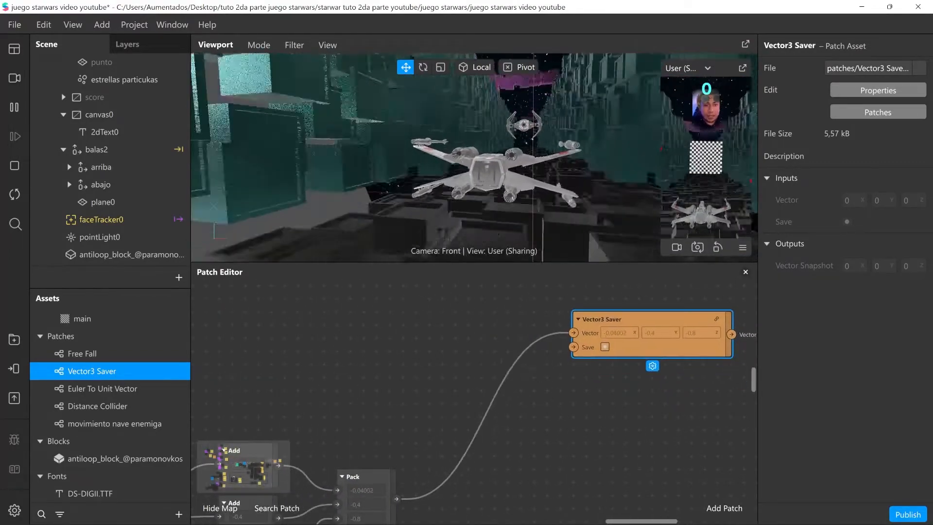
# Connect the Vector3 Saver patch's output to the 3D Position input of balas2.
pyautogui.hscroll(2, 474, 394)
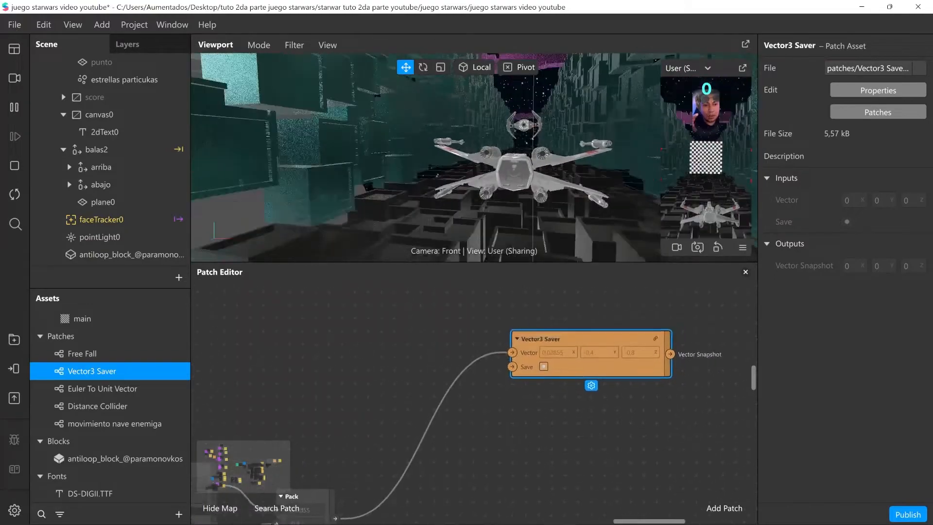
pyautogui.hscroll(1, 474, 422)
pyautogui.moveTo(642, 357); pyautogui.dragTo(733, 342)
pyautogui.scroll(5, 474, 393)
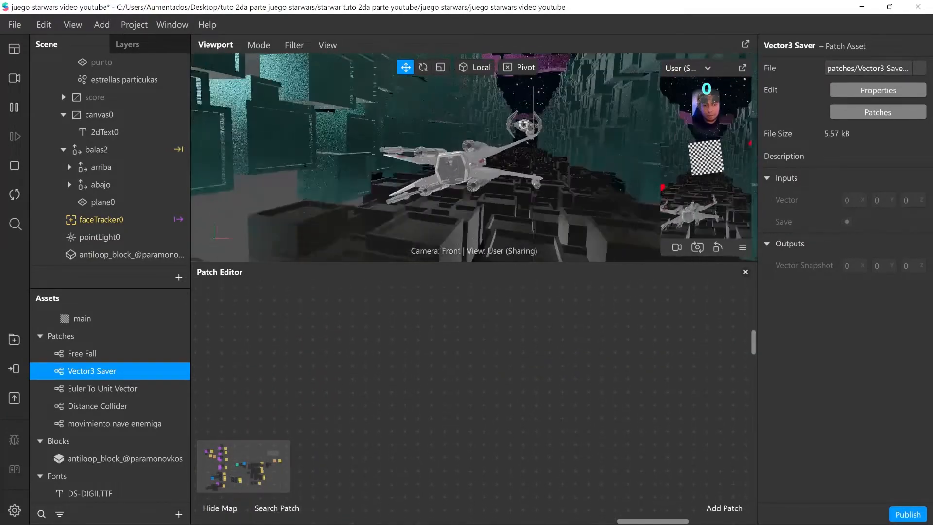
pyautogui.scroll(-5, 473, 393)
pyautogui.hscroll(1, 474, 394)
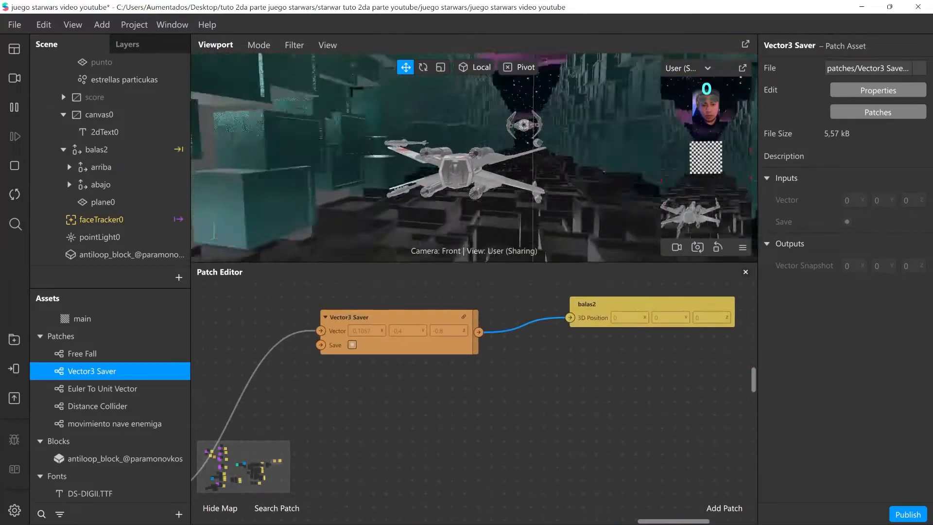
pyautogui.scroll(2, 473, 393)
pyautogui.hscroll(-3, 474, 394)
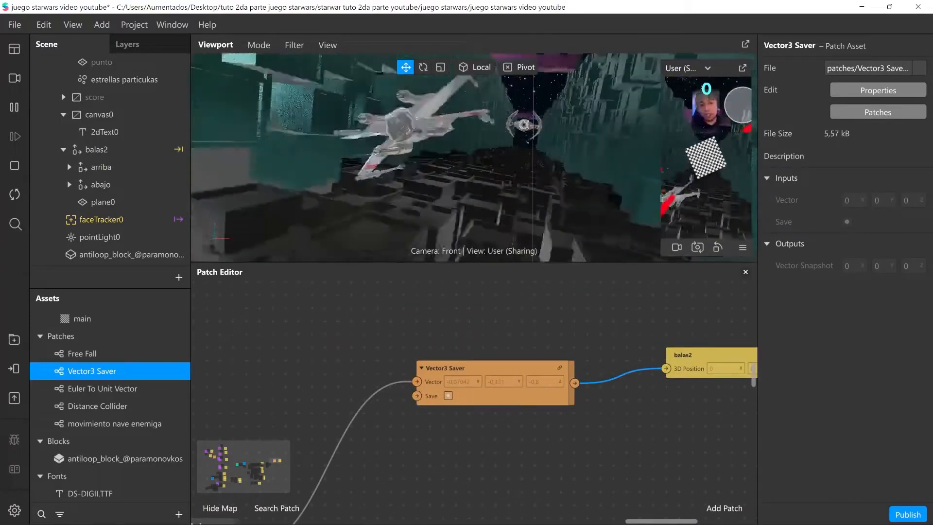
pyautogui.scroll(-2, 474, 394)
pyautogui.hscroll(-5, 474, 393)
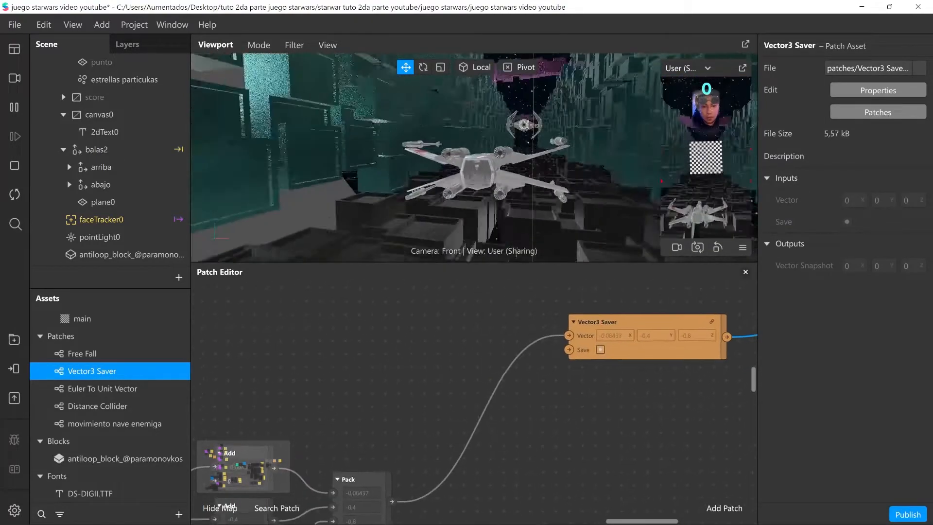
pyautogui.doubleClick(398, 367)
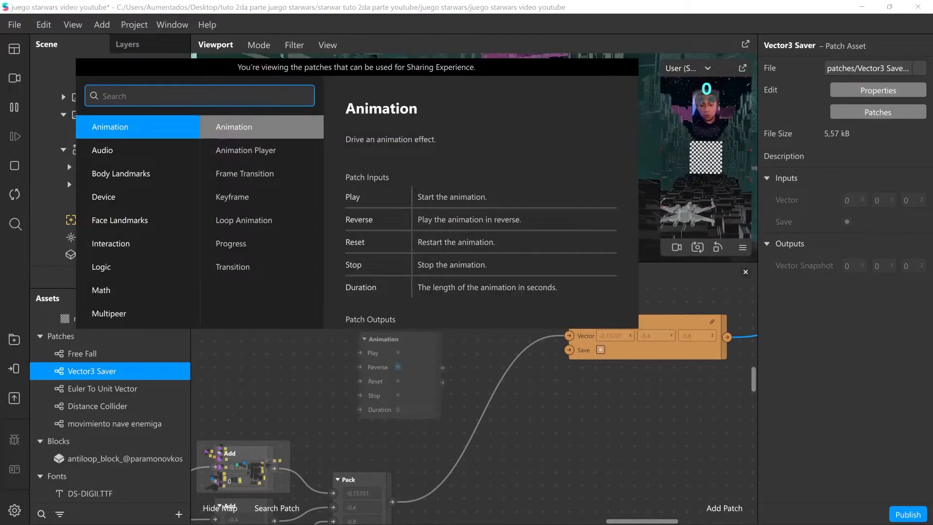
pyautogui.write('send')
pyautogui.press('Return')
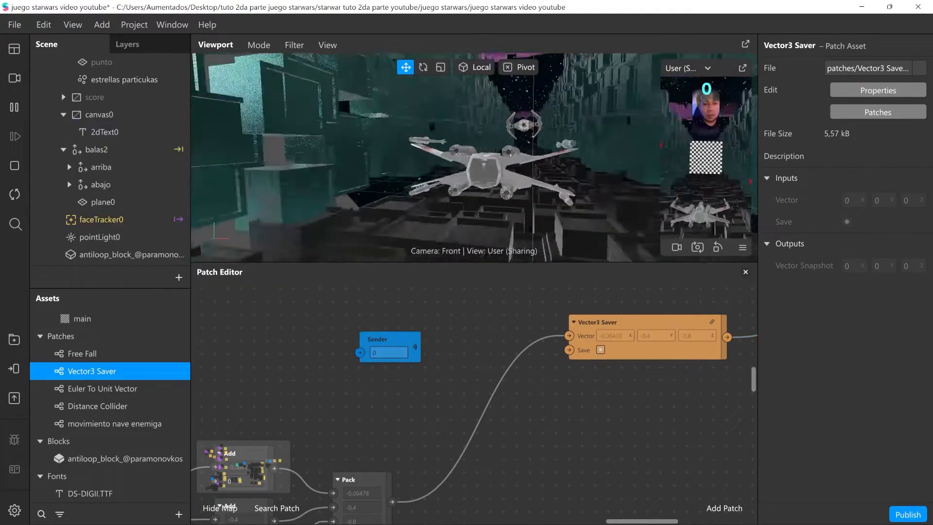
pyautogui.press('Delete')
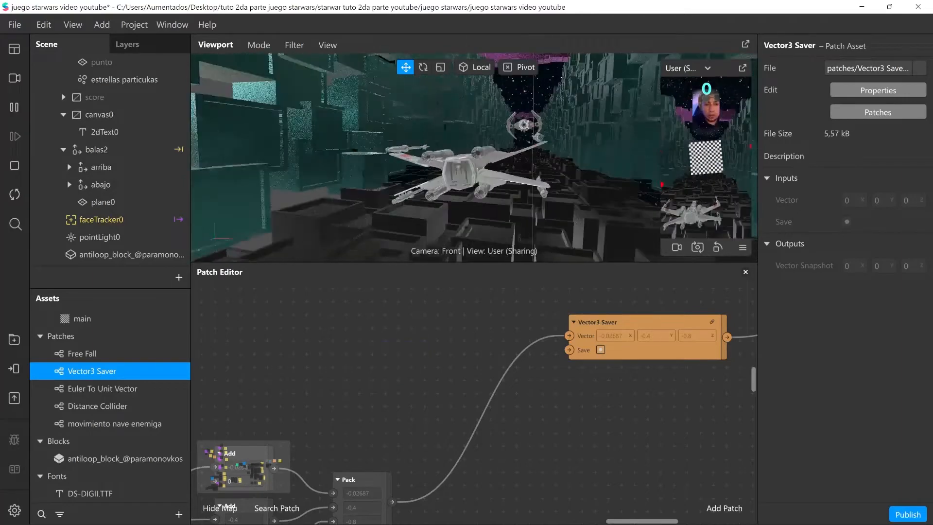
# Add a Receiver patch ahead of the Vector3 Saver and set it to receive from the parpadear sender.
pyautogui.doubleClick(427, 370)
pyautogui.write('rece')
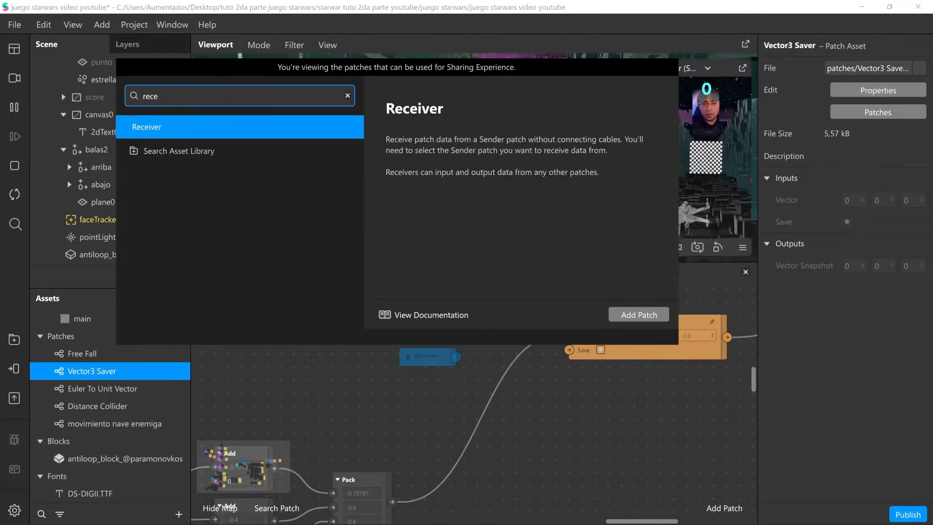
pyautogui.click(239, 127)
pyautogui.press('Return')
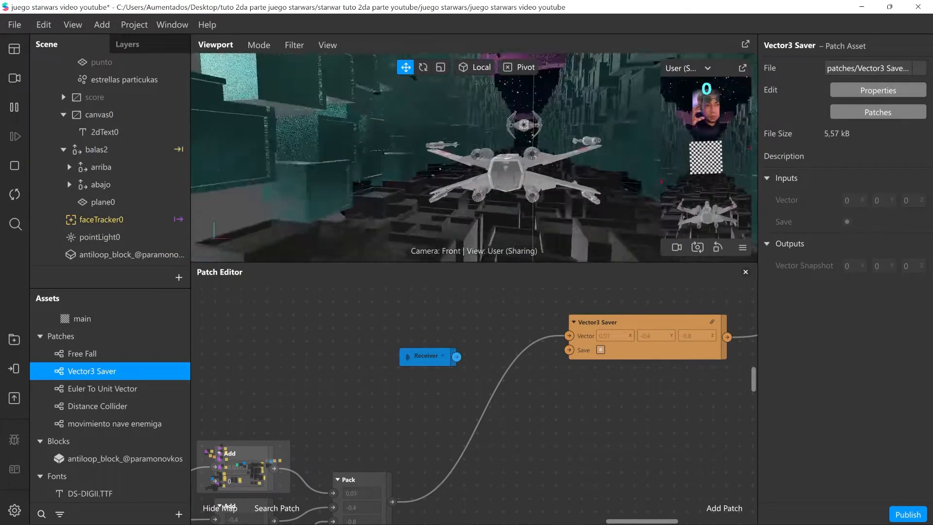
pyautogui.moveTo(426, 357); pyautogui.dragTo(451, 335)
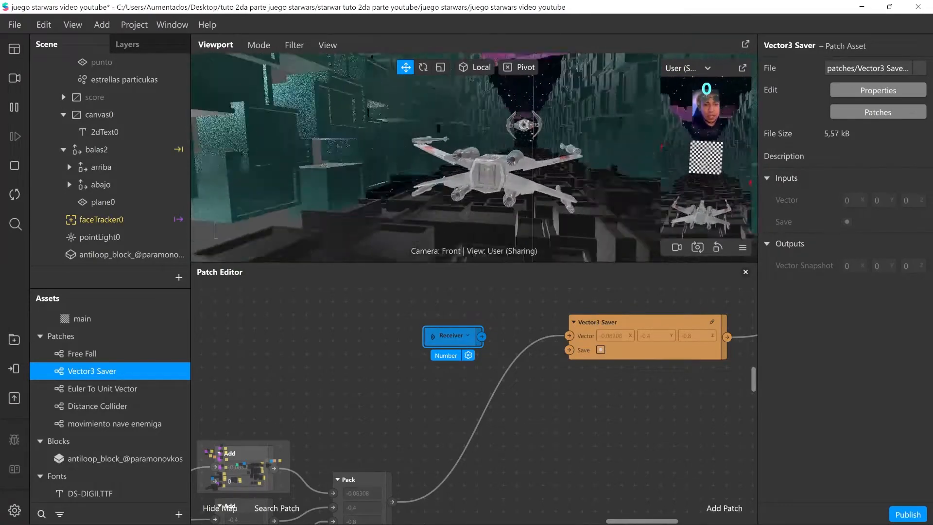
pyautogui.click(467, 335)
pyautogui.click(515, 373)
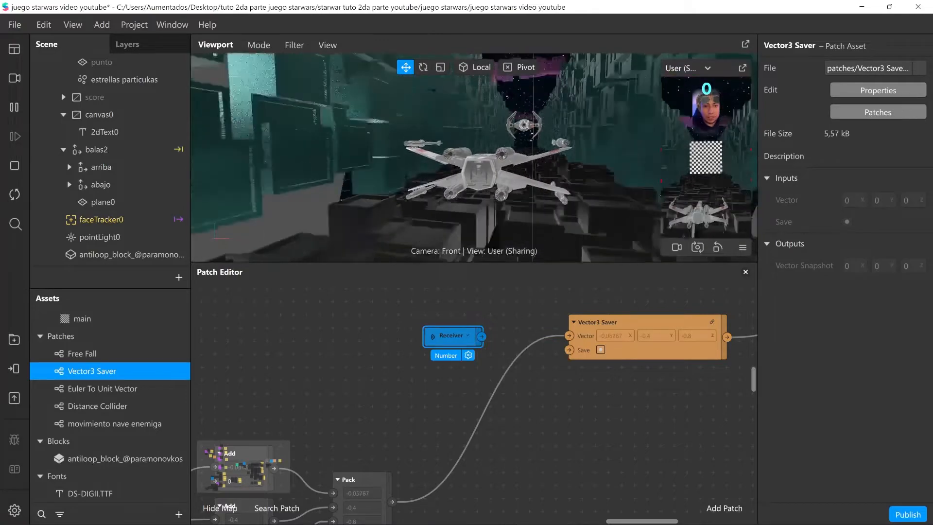
pyautogui.click(467, 335)
pyautogui.click(508, 373)
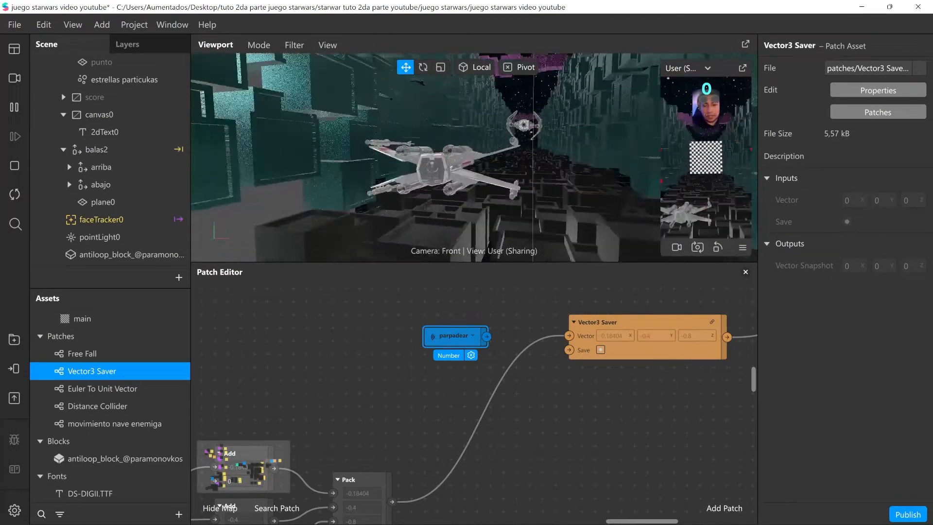
# Check the parpadear sender fed by faceTracker0 and the sender selected in the receiver.
pyautogui.hscroll(-10, 474, 393)
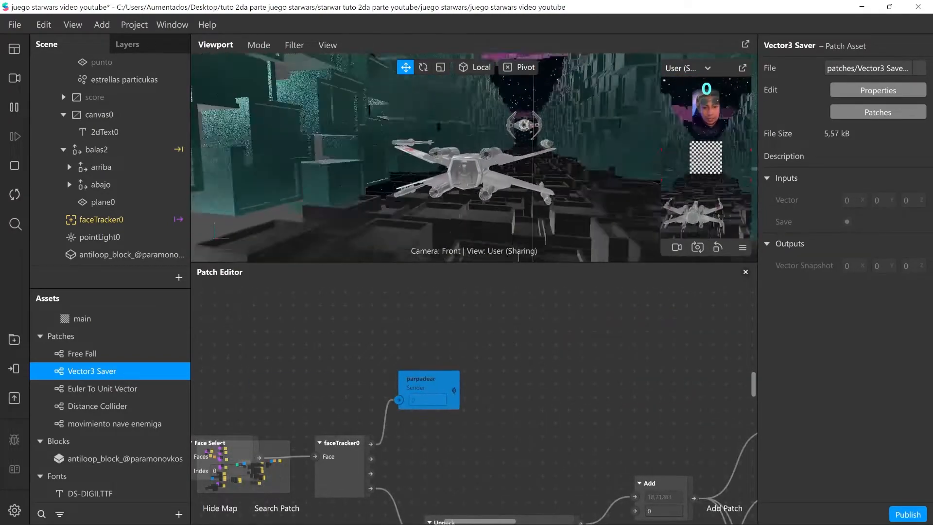
pyautogui.moveTo(428, 384)
pyautogui.mouseDown()
pyautogui.moveTo(469, 407)
pyautogui.moveTo(453, 423)
pyautogui.moveTo(449, 374)
pyautogui.moveTo(429, 384)
pyautogui.mouseUp()
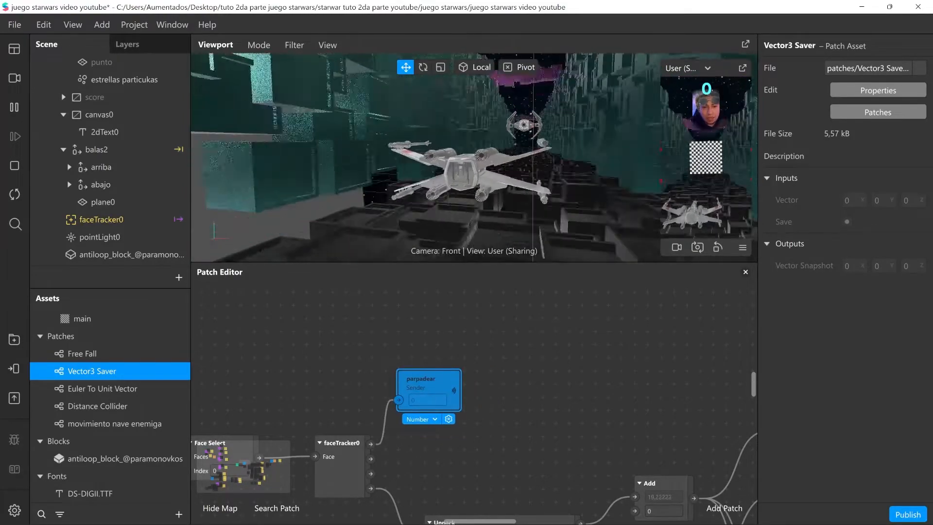
pyautogui.hscroll(5, 474, 394)
pyautogui.hscroll(-6, 474, 394)
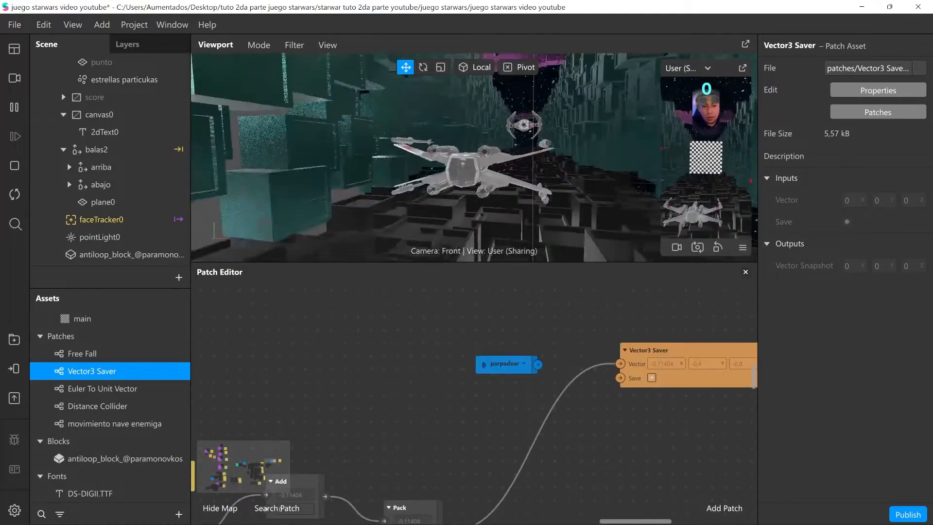
pyautogui.click(404, 380)
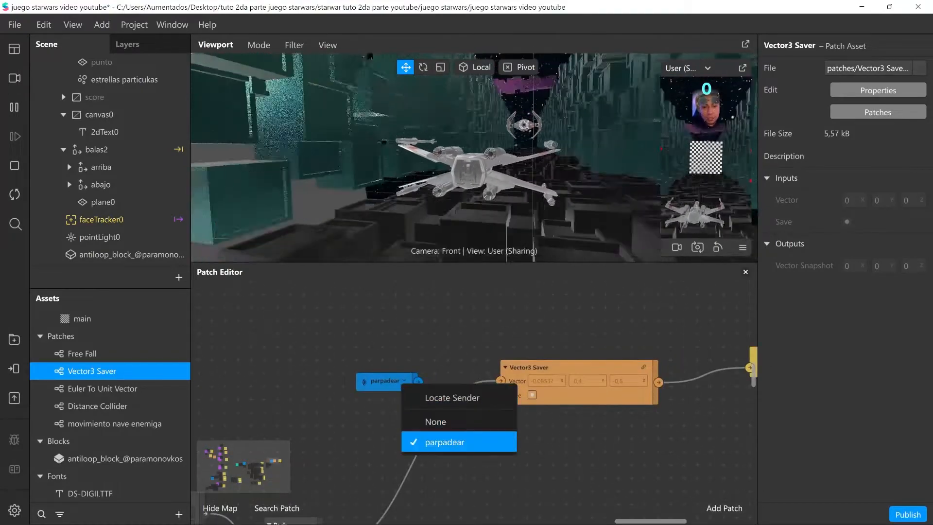
pyautogui.click(445, 442)
# Insert a Blink patch between the parpadear receiver and the Vector3 Saver, connecting its Face input and linking its output to Save.
pyautogui.hscroll(2, 474, 394)
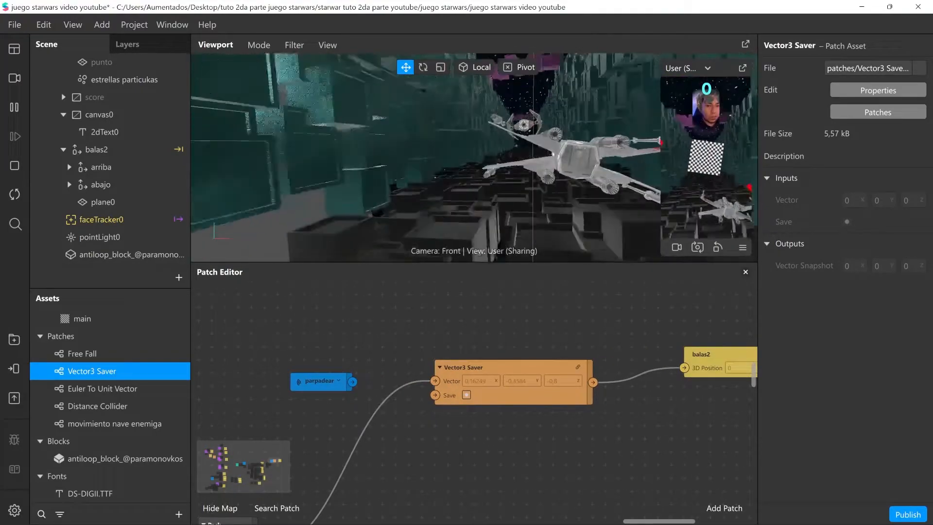
pyautogui.moveTo(318, 381); pyautogui.dragTo(225, 381)
pyautogui.hscroll(-2, 370, 395)
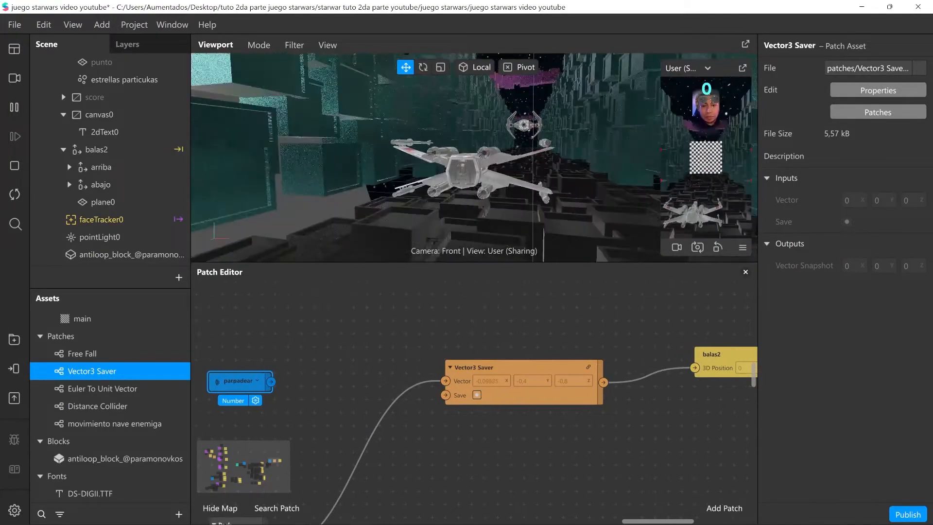
pyautogui.doubleClick(370, 395)
pyautogui.write('bli')
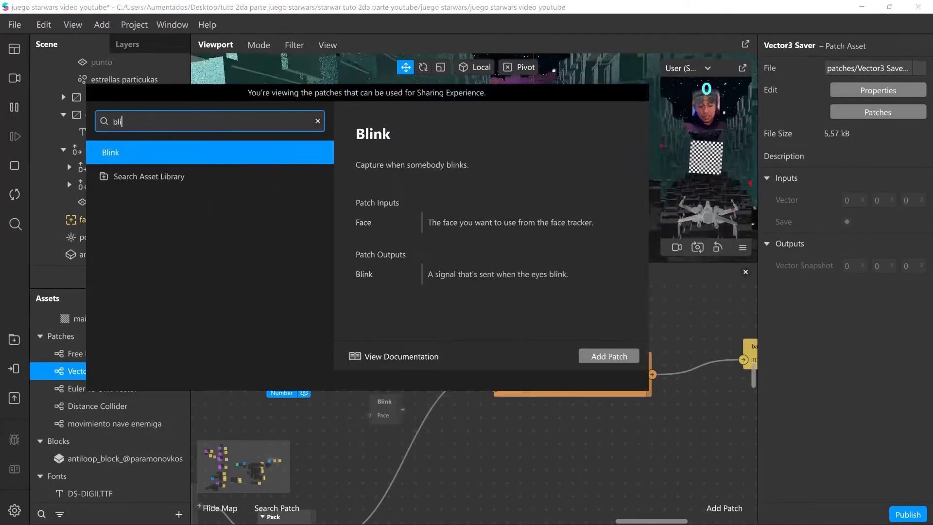
pyautogui.press('Return')
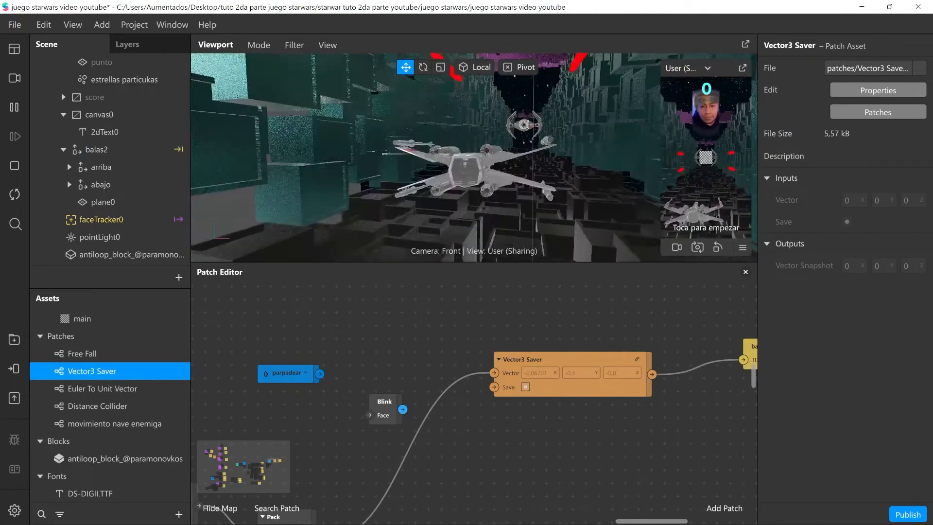
pyautogui.moveTo(320, 373); pyautogui.dragTo(365, 361)
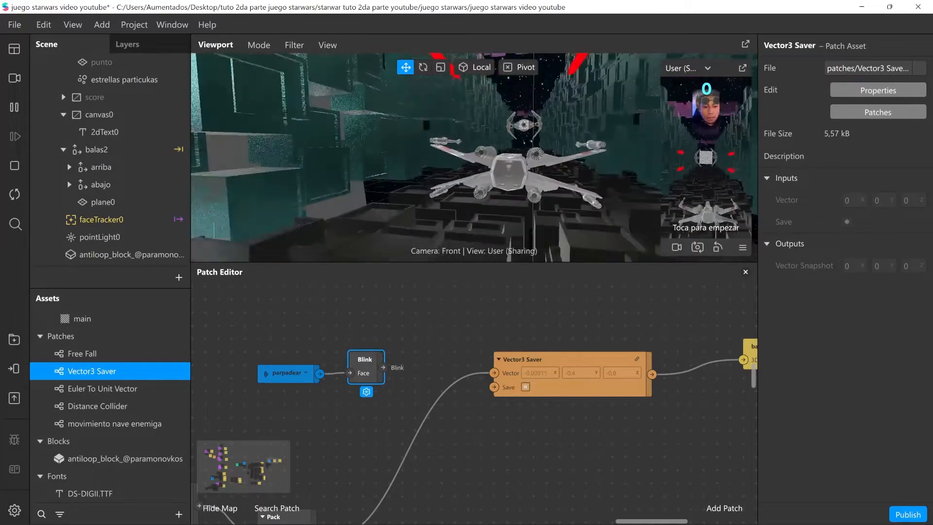
pyautogui.moveTo(383, 368); pyautogui.dragTo(493, 387)
pyautogui.moveTo(494, 387); pyautogui.dragTo(447, 372, button='middle')
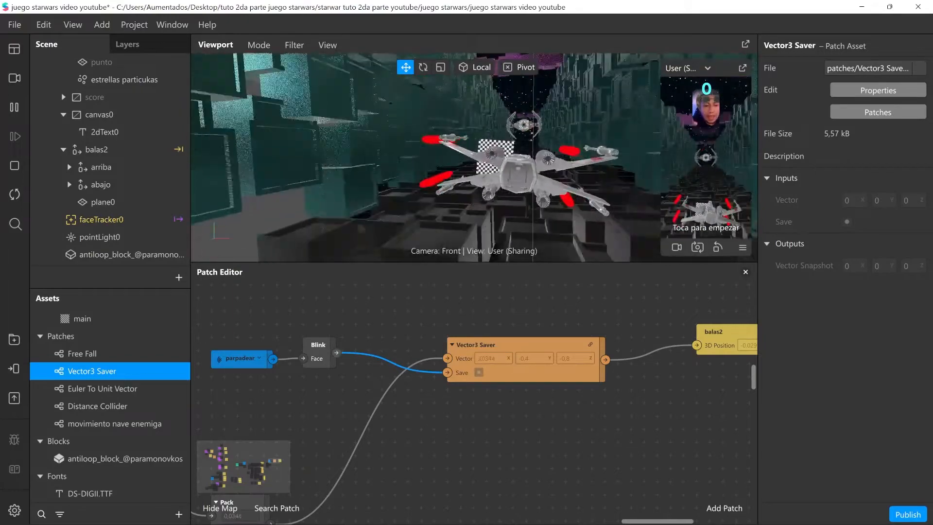
# Add the Free Fall patch asset below balas2 and connect the Vector3 Saver's output to its Initial Position.
pyautogui.hscroll(4, 474, 394)
pyautogui.hscroll(2, 474, 394)
pyautogui.scroll(-1, 474, 393)
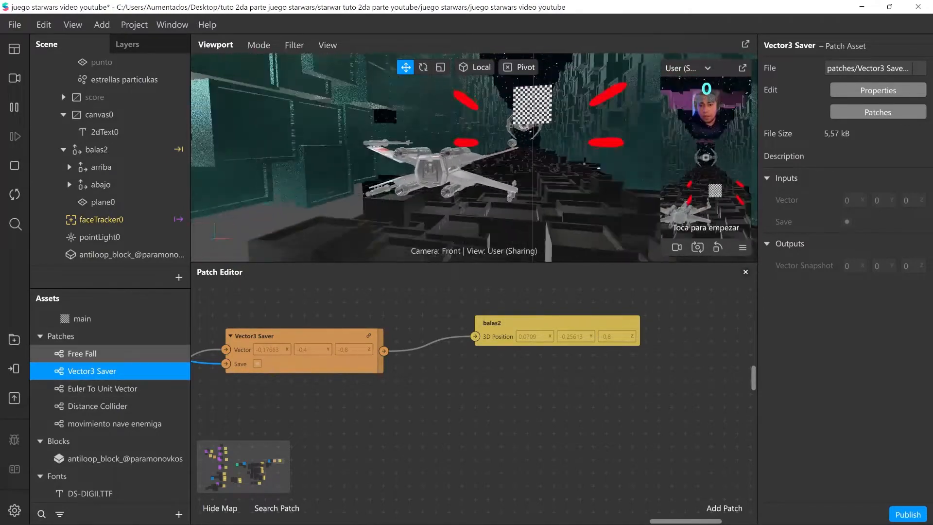
pyautogui.click(81, 353)
pyautogui.moveTo(82, 353); pyautogui.dragTo(608, 404)
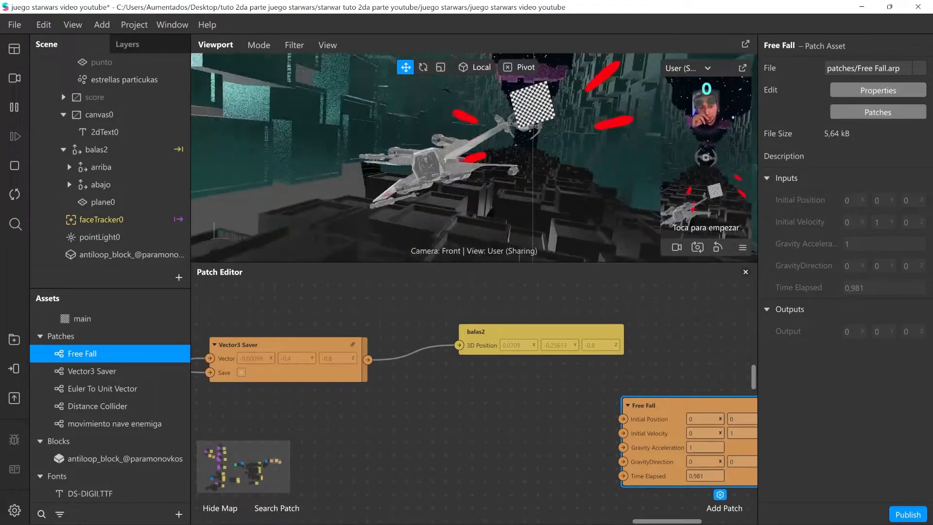
pyautogui.moveTo(681, 406); pyautogui.dragTo(516, 397)
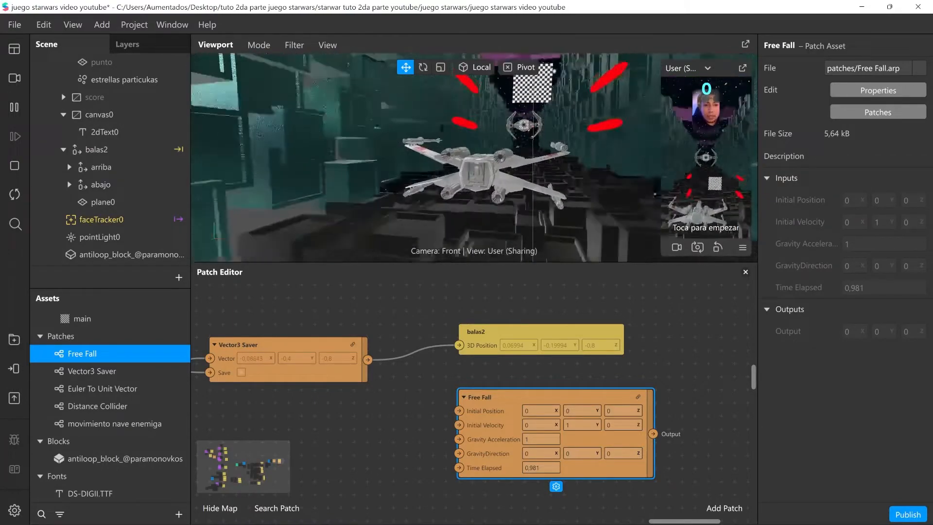
pyautogui.moveTo(398, 413); pyautogui.dragTo(416, 411, button='middle')
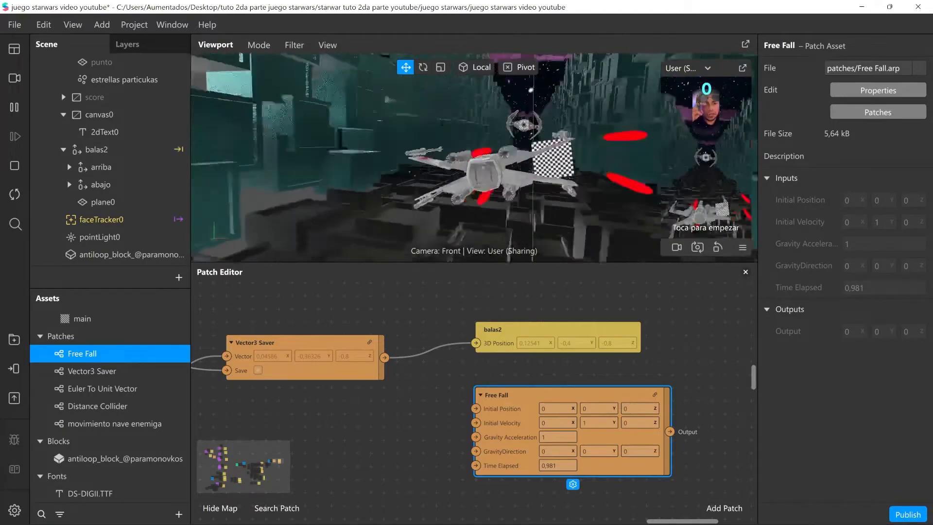
pyautogui.hscroll(-2, 474, 388)
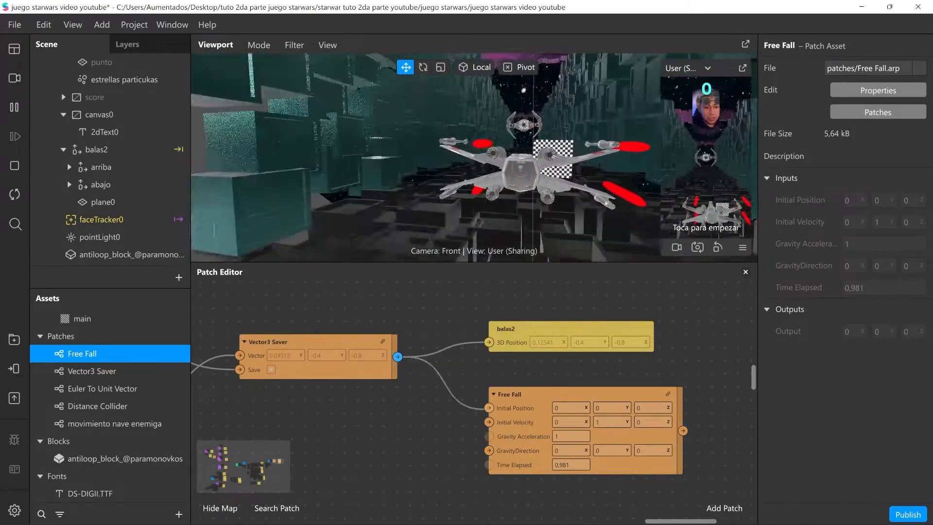
# Move balas2 beyond Free Fall, detach it from the Vector3 Saver, and set Free Fall's Initial Velocity to 0, 0, -30.
pyautogui.hscroll(5, 339, 344)
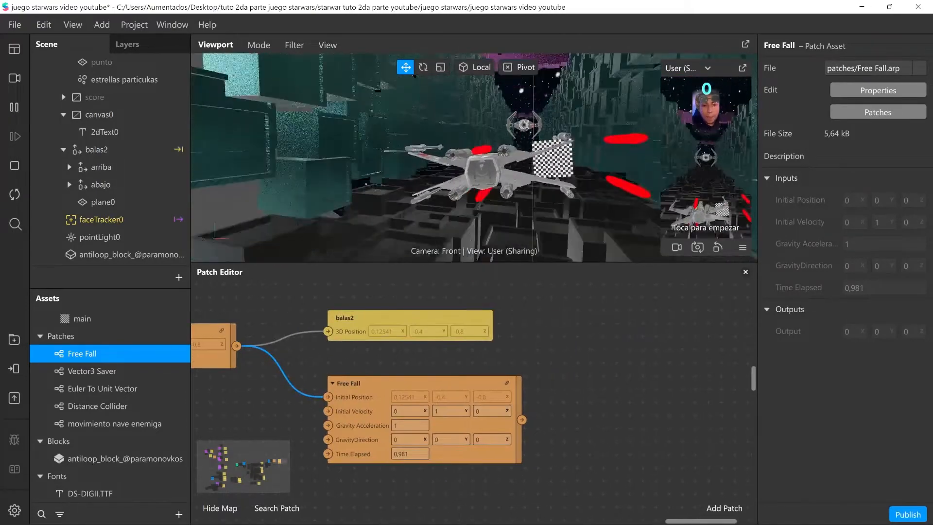
pyautogui.moveTo(338, 344); pyautogui.dragTo(613, 369)
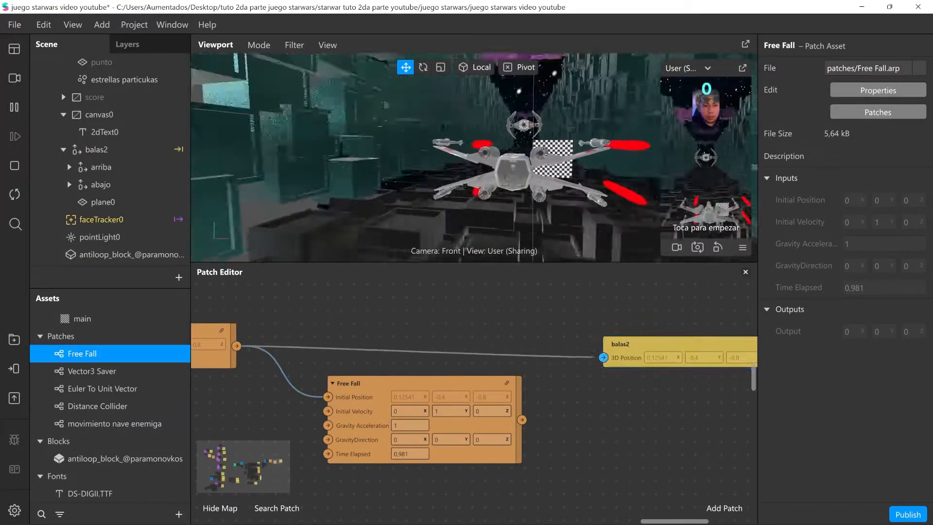
pyautogui.hscroll(-5, 474, 389)
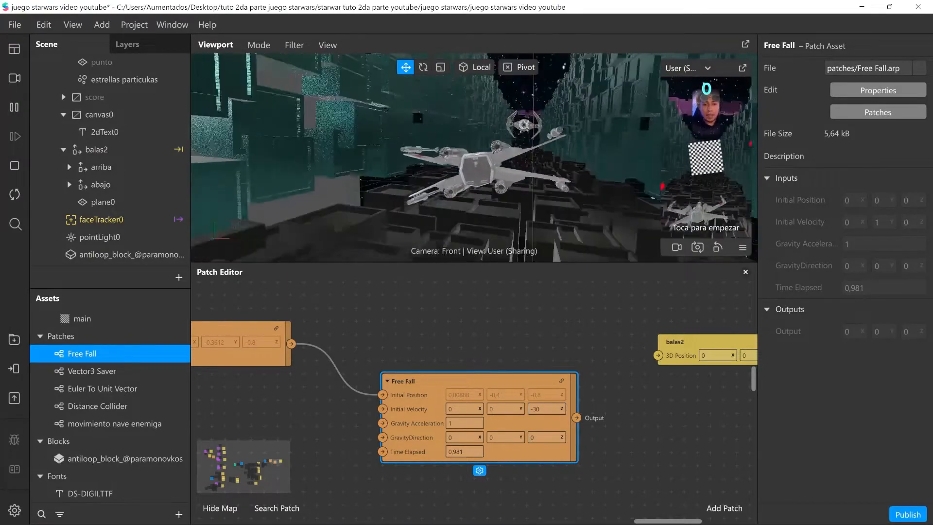
# Add an Offset patch in the free space below the Vector3 Saver patch.
pyautogui.hscroll(-5, 474, 393)
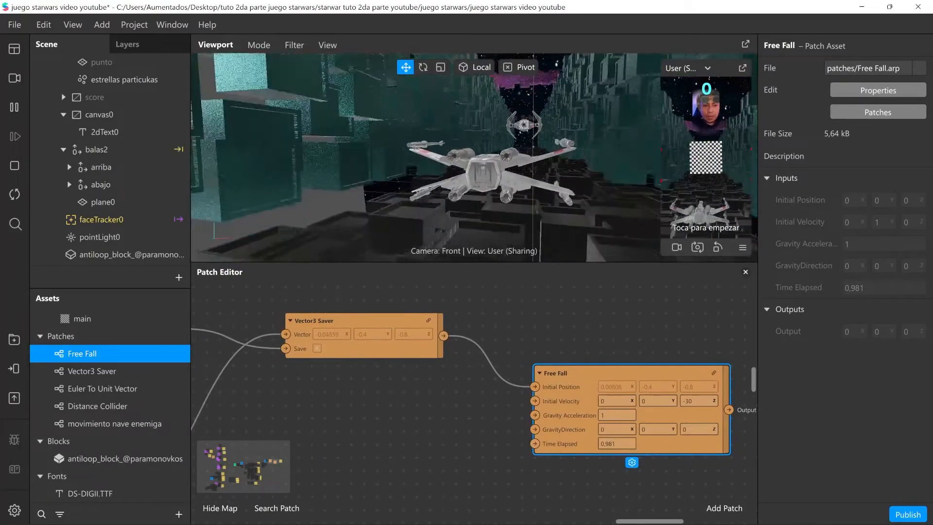
pyautogui.hscroll(-3, 474, 392)
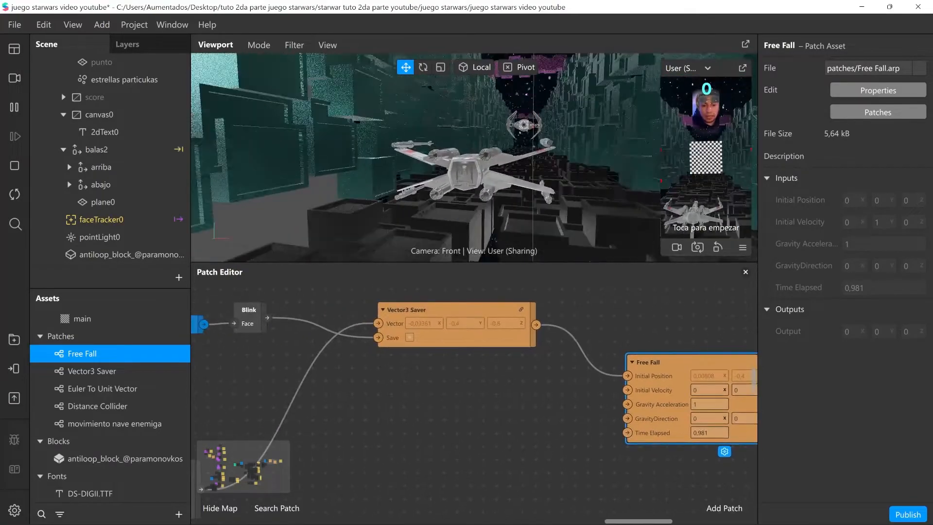
pyautogui.press('Tab')
pyautogui.write('off')
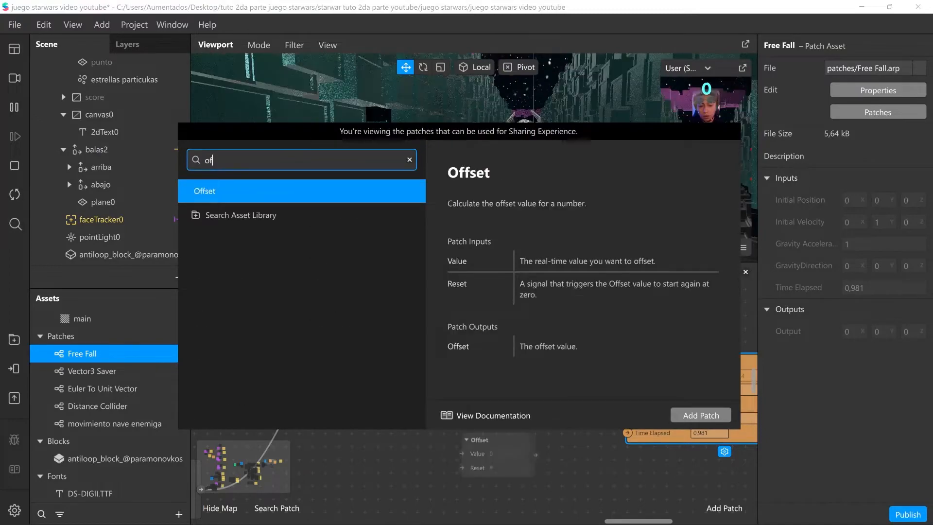
pyautogui.press('Return')
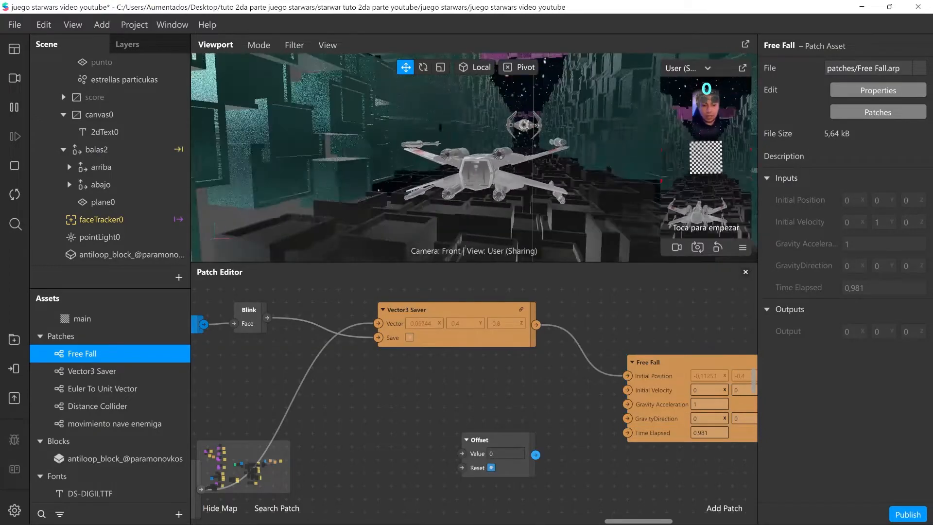
# Add a Runtime patch before the Offset patch and connect its output to Offset's Value input.
pyautogui.press('Tab')
pyautogui.write('run')
pyautogui.press('Return')
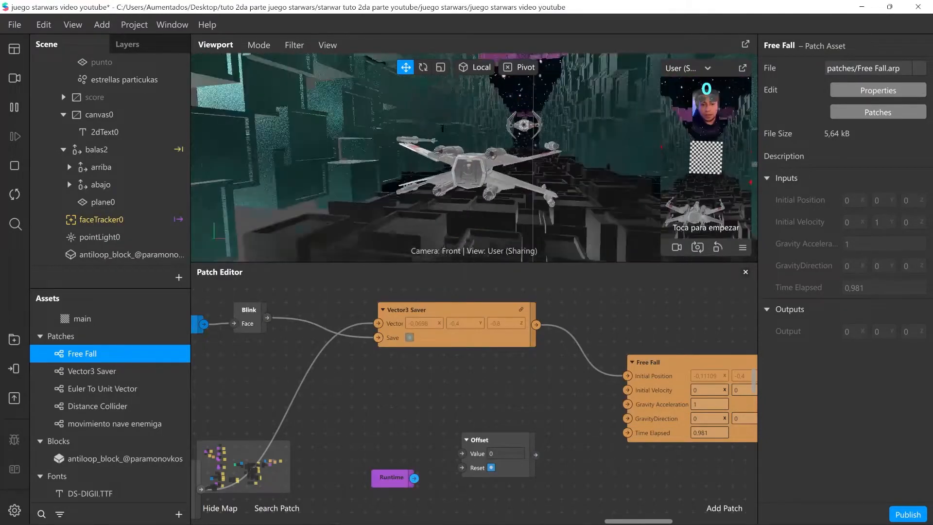
pyautogui.moveTo(390, 473); pyautogui.dragTo(461, 453)
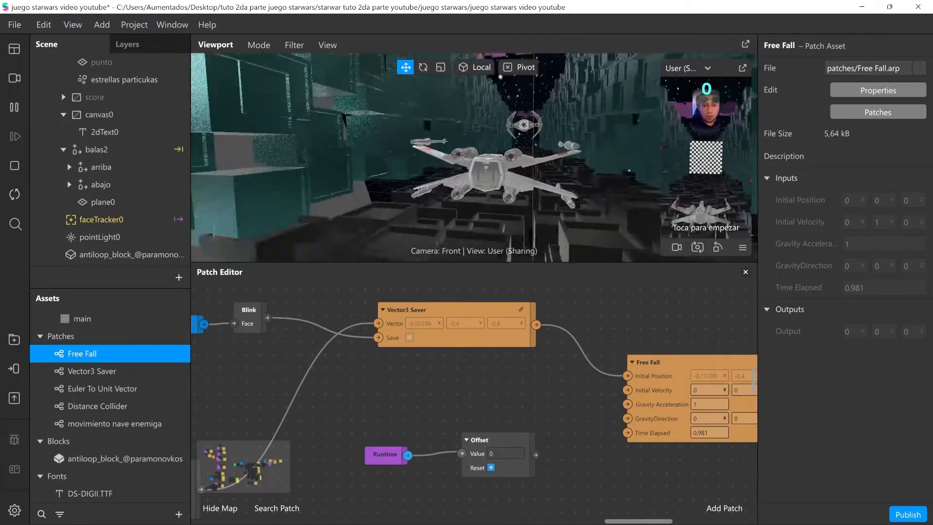
pyautogui.moveTo(385, 453); pyautogui.dragTo(372, 454)
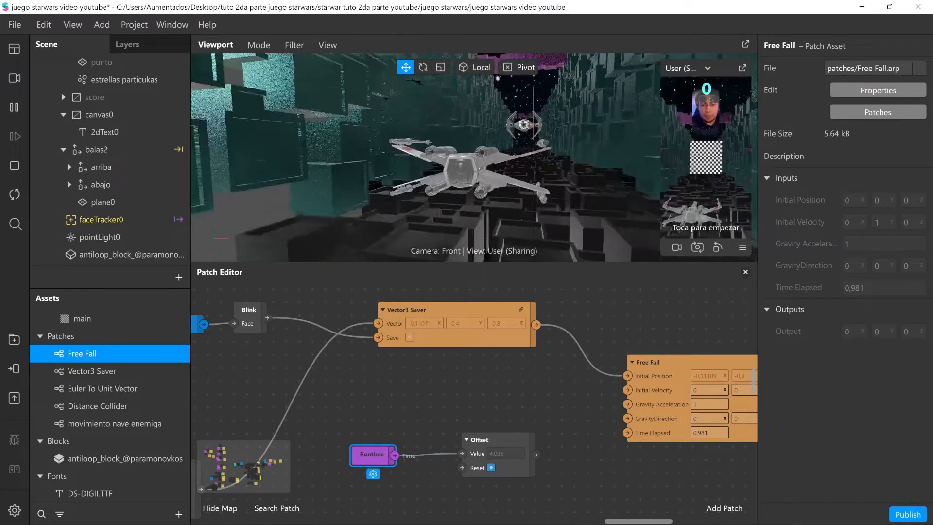
# Link the Blink output to Offset's Reset and connect Offset's output to Free Fall's Time Elapsed.
pyautogui.moveTo(267, 318); pyautogui.dragTo(462, 467)
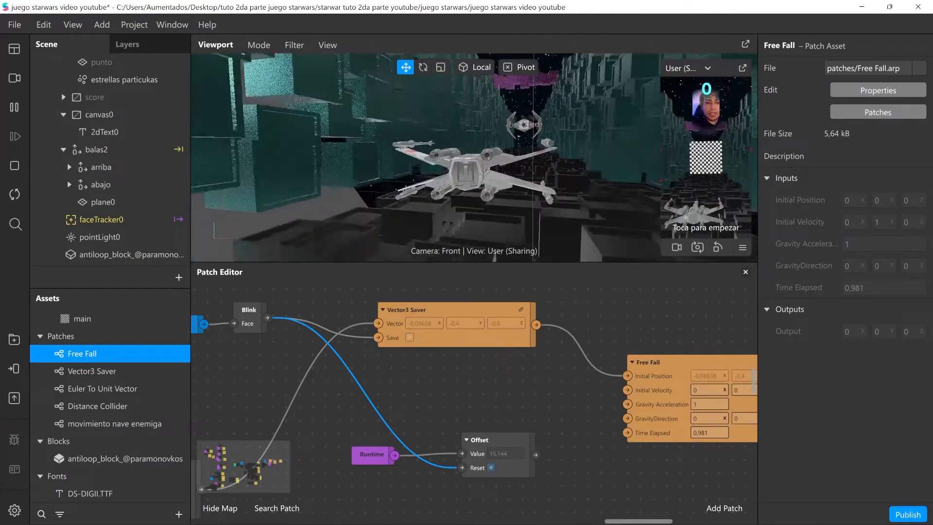
pyautogui.hscroll(3, 474, 393)
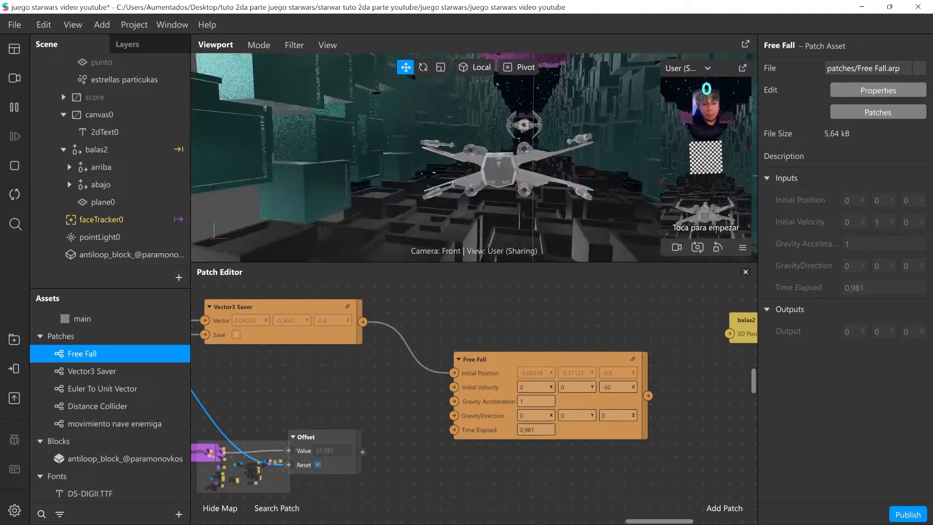
pyautogui.moveTo(315, 437); pyautogui.dragTo(338, 438)
pyautogui.moveTo(413, 389); pyautogui.dragTo(427, 376, button='middle')
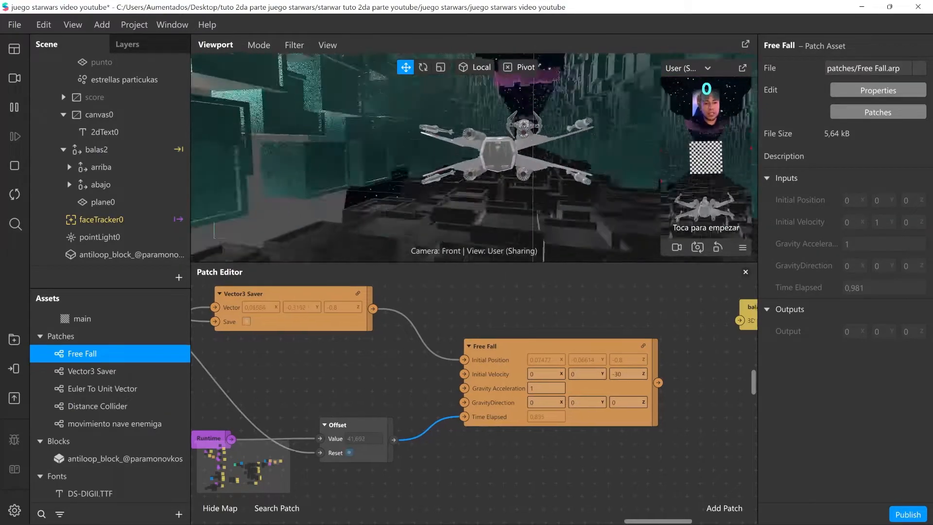
# Move the balas2 patch beside Free Fall and connect Free Fall's output to its 3D Position.
pyautogui.hscroll(3, 474, 389)
pyautogui.moveTo(711, 314); pyautogui.dragTo(621, 317)
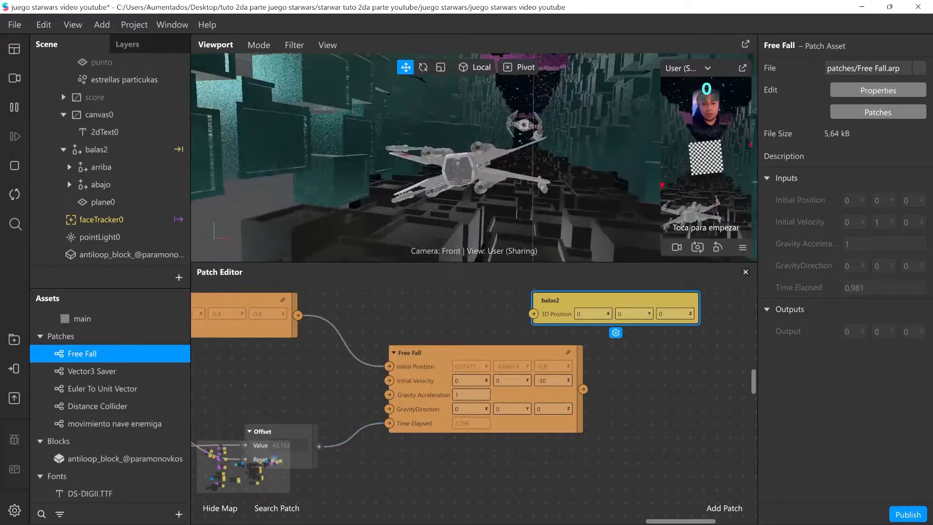
pyautogui.scroll(1, 474, 389)
pyautogui.hscroll(-3, 474, 389)
pyautogui.hscroll(2, 474, 389)
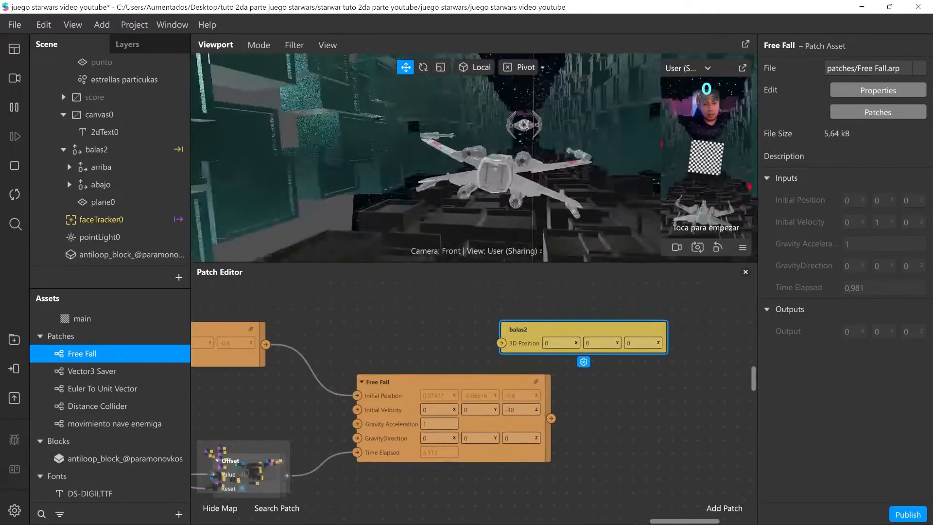
pyautogui.moveTo(518, 329); pyautogui.dragTo(610, 382)
pyautogui.moveTo(551, 418); pyautogui.dragTo(596, 395)
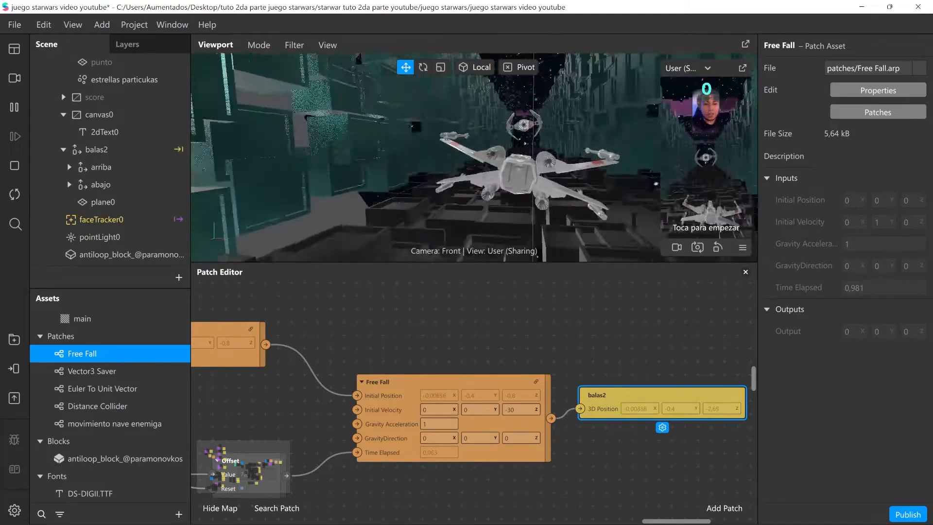
pyautogui.hscroll(-3, 474, 389)
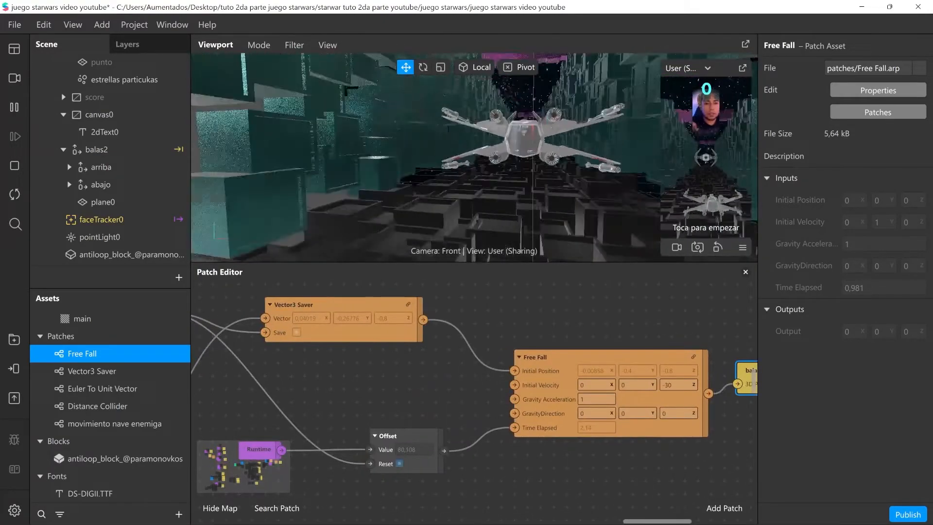
pyautogui.hscroll(2, 473, 389)
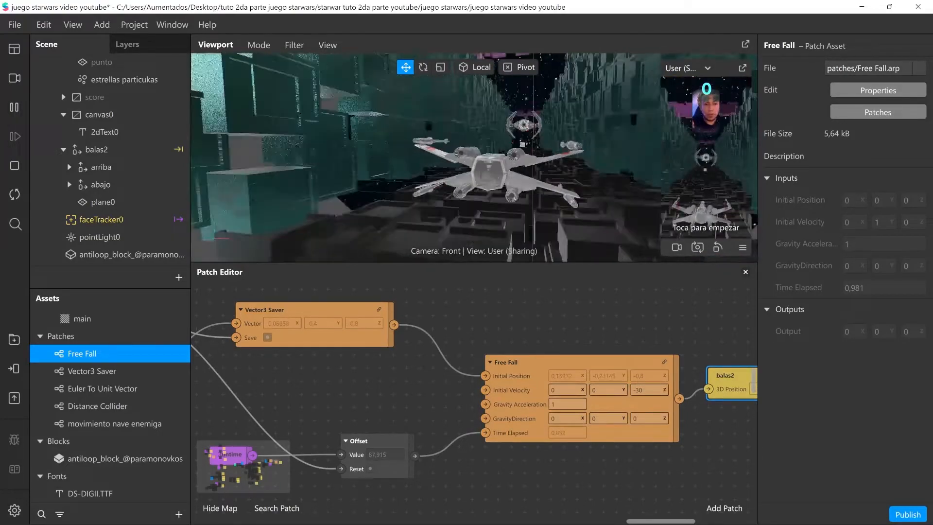
pyautogui.hscroll(-2, 474, 388)
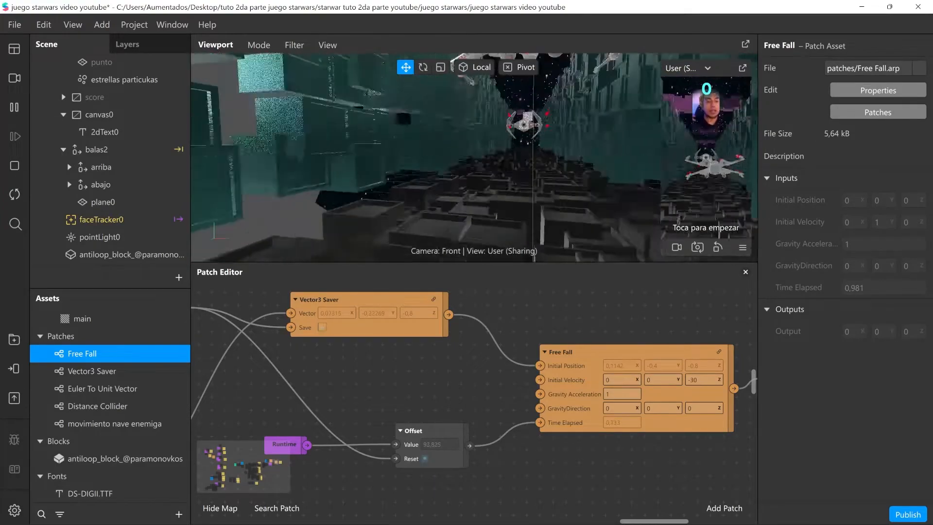
pyautogui.click(703, 379)
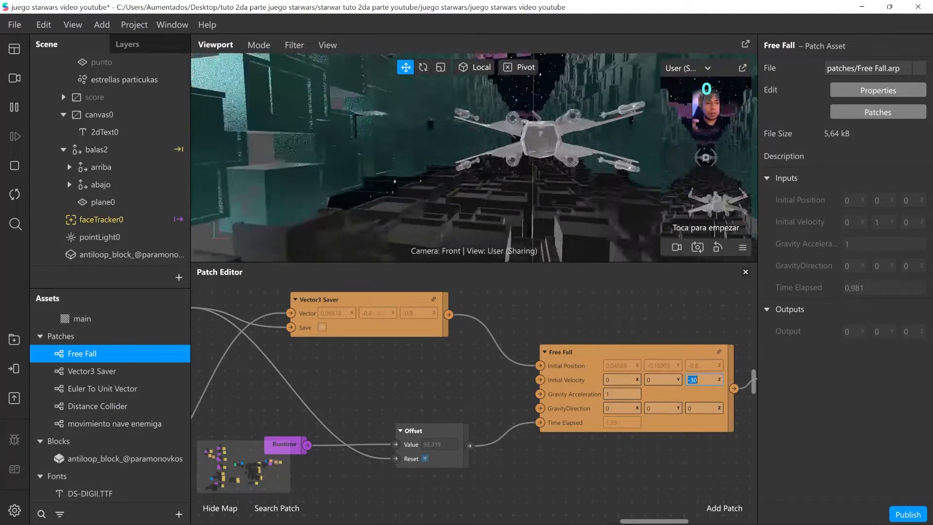
pyautogui.scroll(-1, 474, 384)
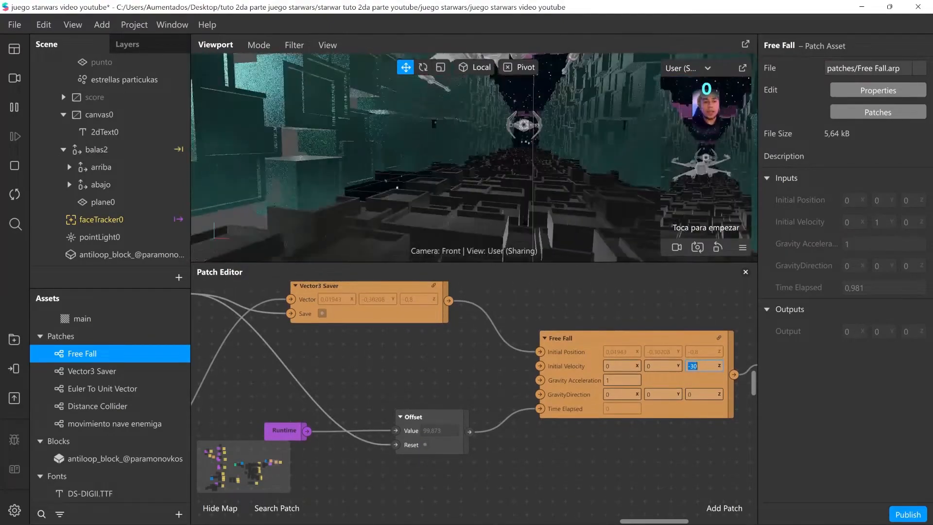
# Add the Distance Collider patch asset below balas2 and connect Free Fall's output to its First Object Position.
pyautogui.hscroll(5, 474, 389)
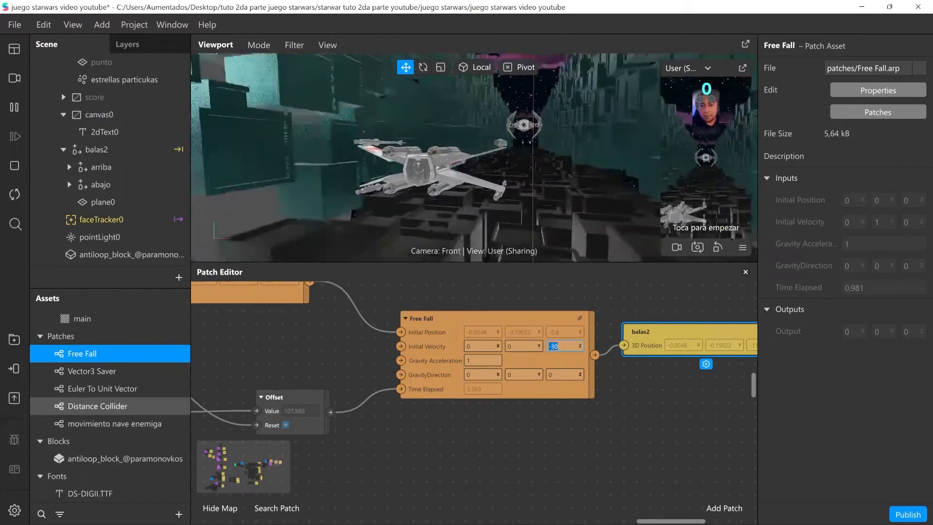
pyautogui.click(98, 406)
pyautogui.moveTo(97, 405); pyautogui.dragTo(653, 427)
pyautogui.moveTo(543, 309); pyautogui.dragTo(370, 302, button='middle')
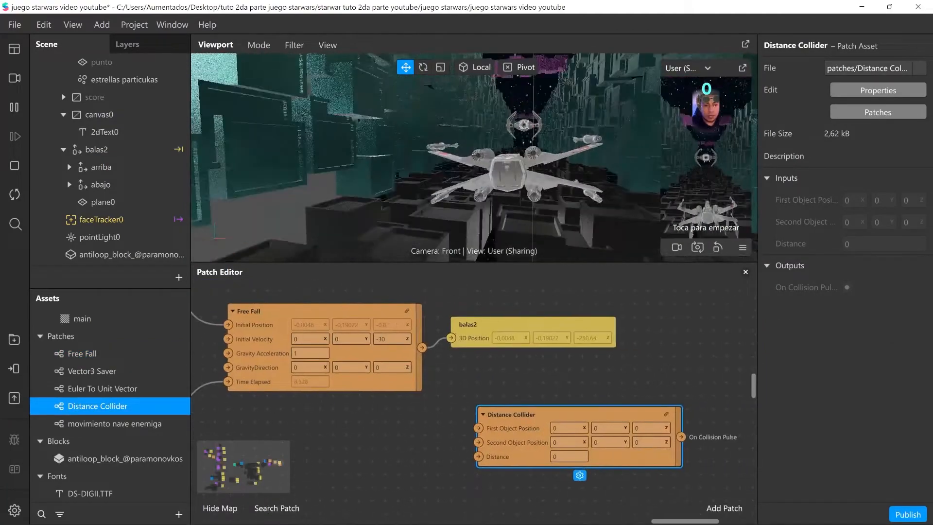
pyautogui.moveTo(576, 415); pyautogui.dragTo(549, 416)
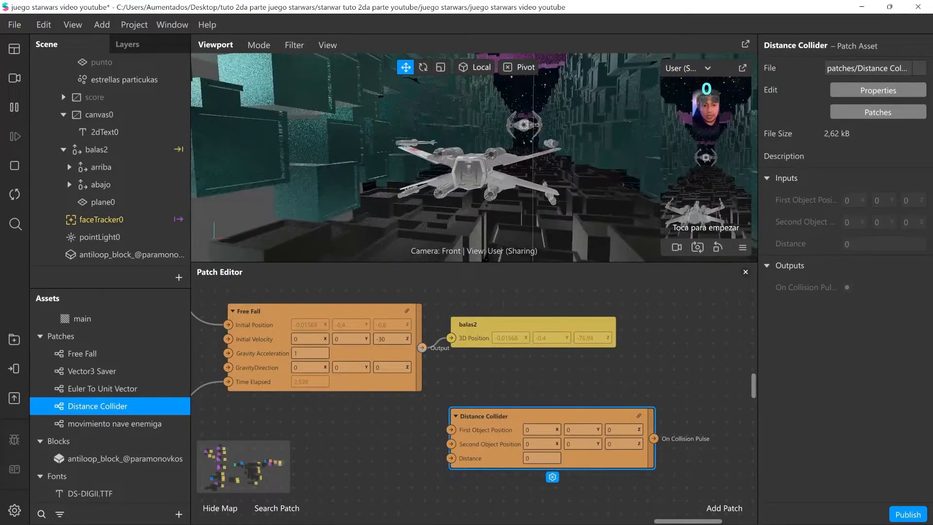
pyautogui.moveTo(422, 347); pyautogui.dragTo(451, 430)
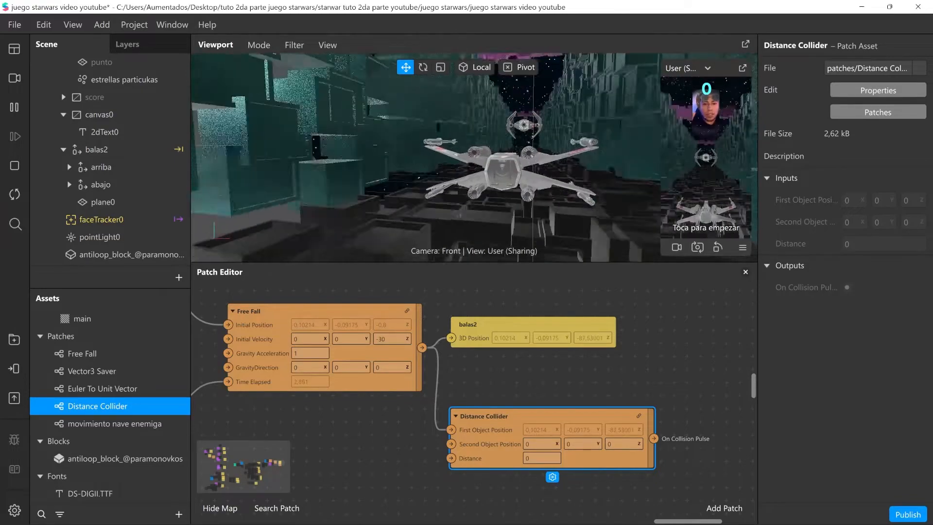
# Add the movimiento nave enemiga patch asset in the free space below the Offset and Free Fall patches.
pyautogui.moveTo(474, 389); pyautogui.dragTo(540, 336, button='middle')
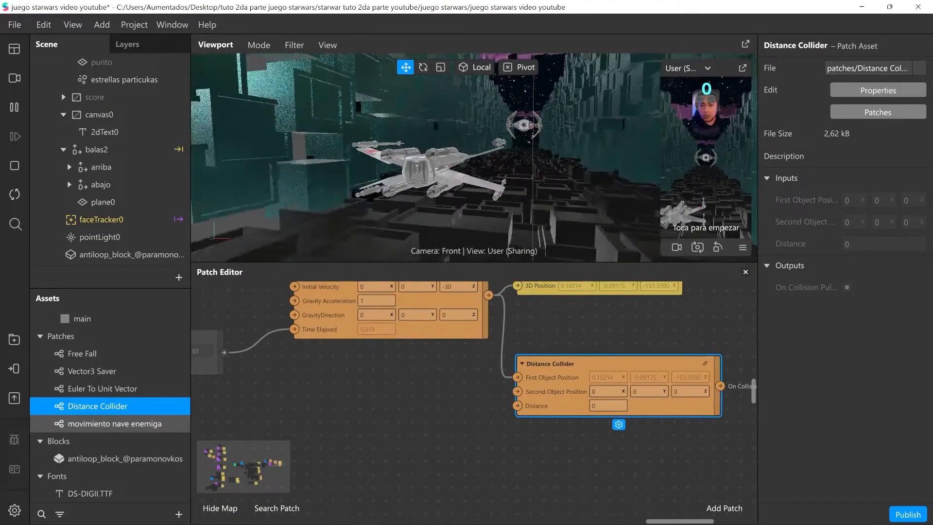
pyautogui.click(110, 424)
pyautogui.moveTo(109, 423); pyautogui.dragTo(377, 454)
pyautogui.moveTo(423, 399); pyautogui.dragTo(508, 368, button='middle')
pyautogui.moveTo(511, 426); pyautogui.dragTo(470, 439)
pyautogui.press('Escape')
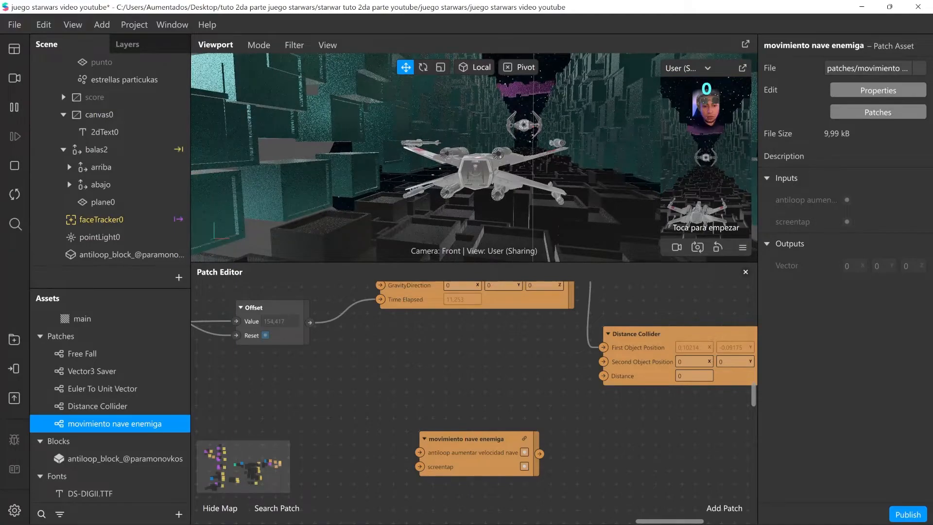
# Examine the patches inside movimiento nave enemiga from its inputs through to the Vector output, and return to the main graph.
pyautogui.doubleClick(470, 439)
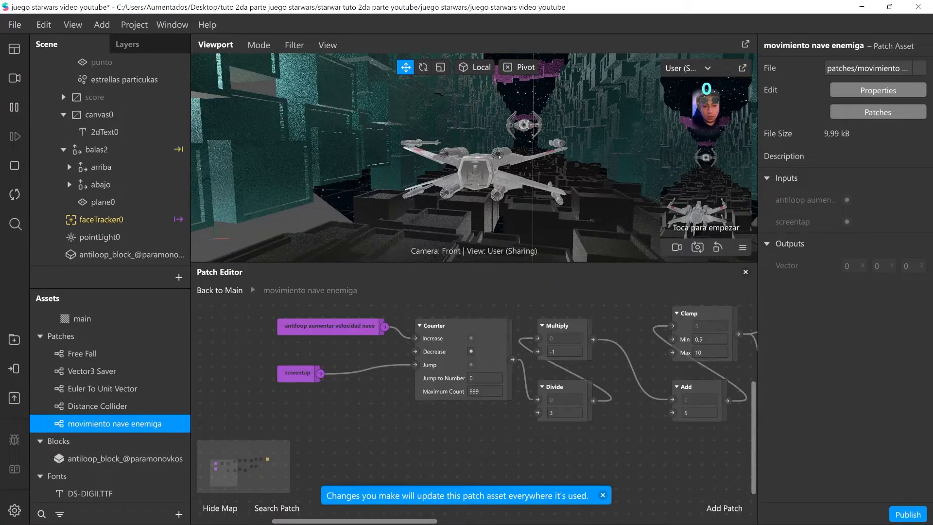
pyautogui.moveTo(598, 437); pyautogui.dragTo(350, 448, button='middle')
pyautogui.moveTo(535, 437); pyautogui.dragTo(418, 443, button='middle')
pyautogui.moveTo(535, 437); pyautogui.dragTo(254, 465, button='middle')
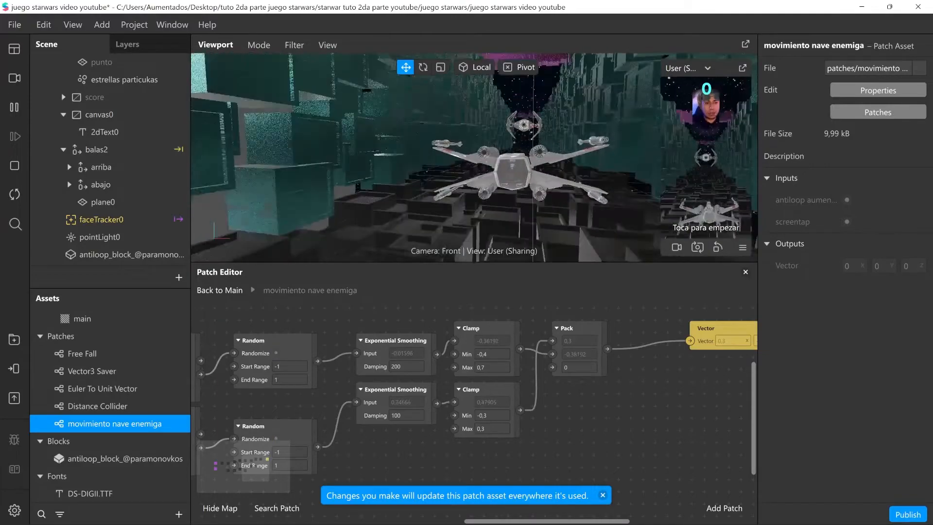
pyautogui.hscroll(2, 474, 389)
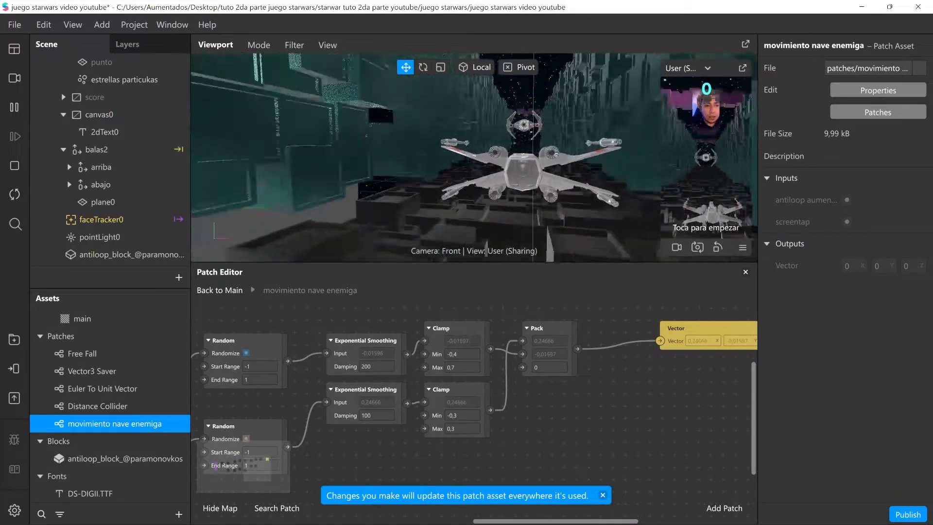
pyautogui.moveTo(549, 333); pyautogui.dragTo(554, 345)
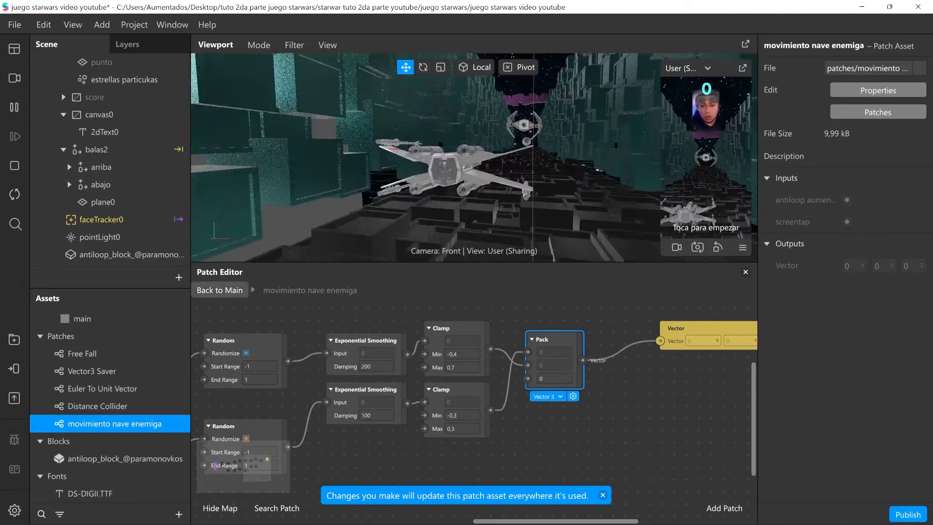
pyautogui.click(219, 290)
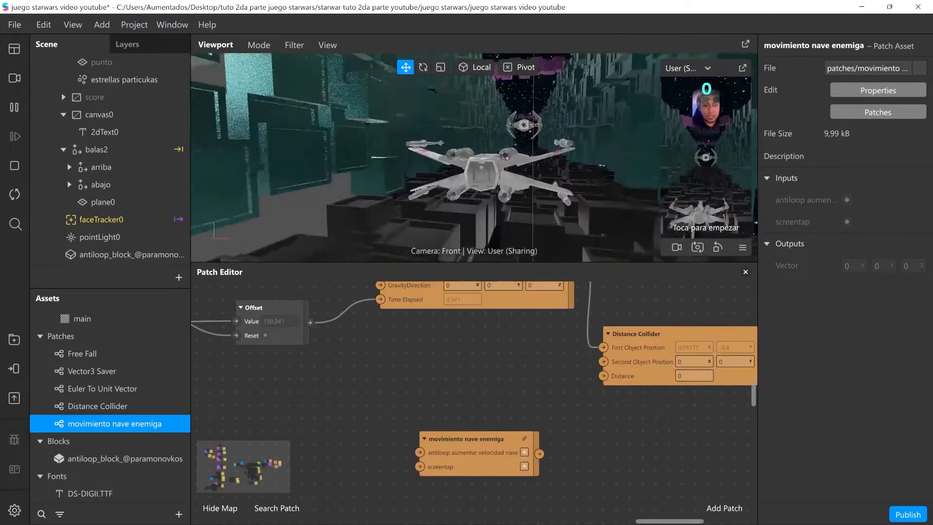
# Shift the movimiento nave enemiga patch so that it lines up below Free Fall.
pyautogui.hscroll(-3, 473, 389)
pyautogui.moveTo(550, 430); pyautogui.dragTo(510, 417)
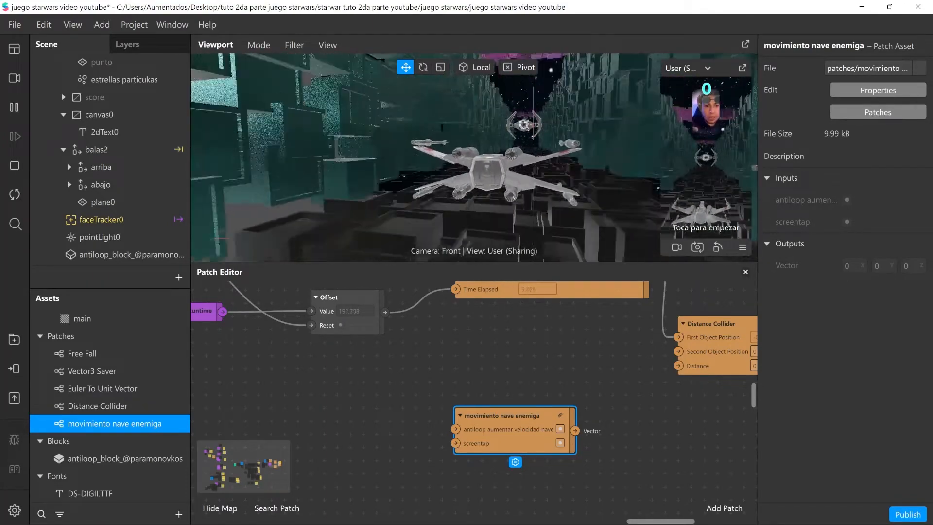
pyautogui.scroll(-1, 474, 398)
pyautogui.scroll(3, 474, 399)
pyautogui.hscroll(2, 474, 399)
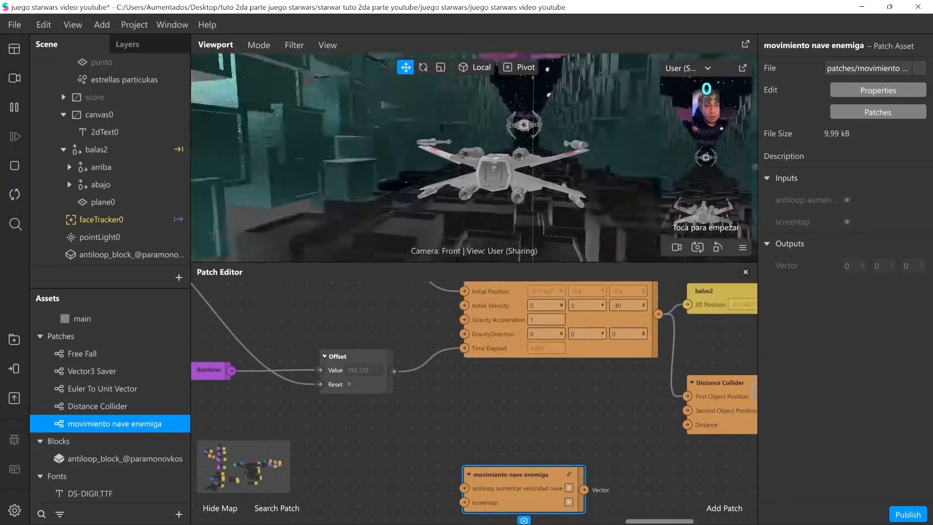
# Add a Screen Tap patch before movimiento nave enemiga and connect its tap output to the screentap input.
pyautogui.scroll(-2, 474, 399)
pyautogui.scroll(-1, 473, 399)
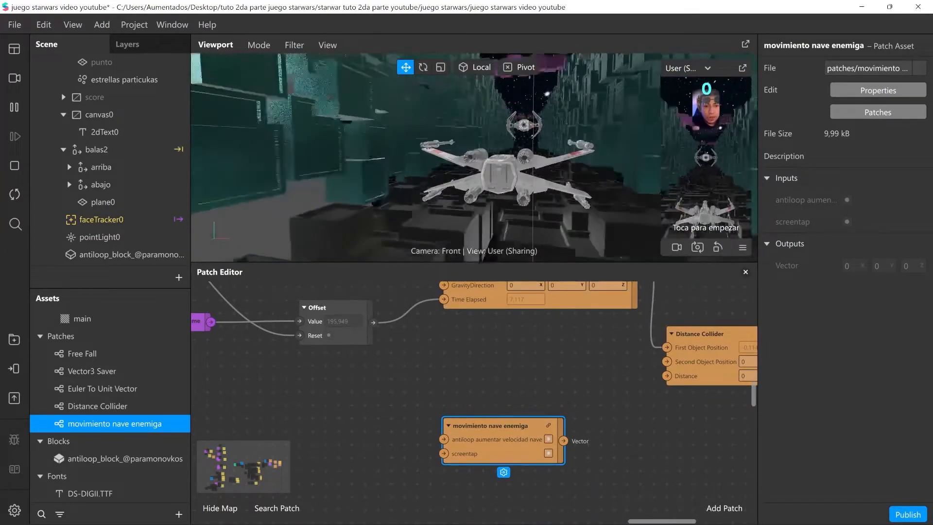
pyautogui.scroll(-1, 474, 399)
pyautogui.hscroll(-3, 474, 398)
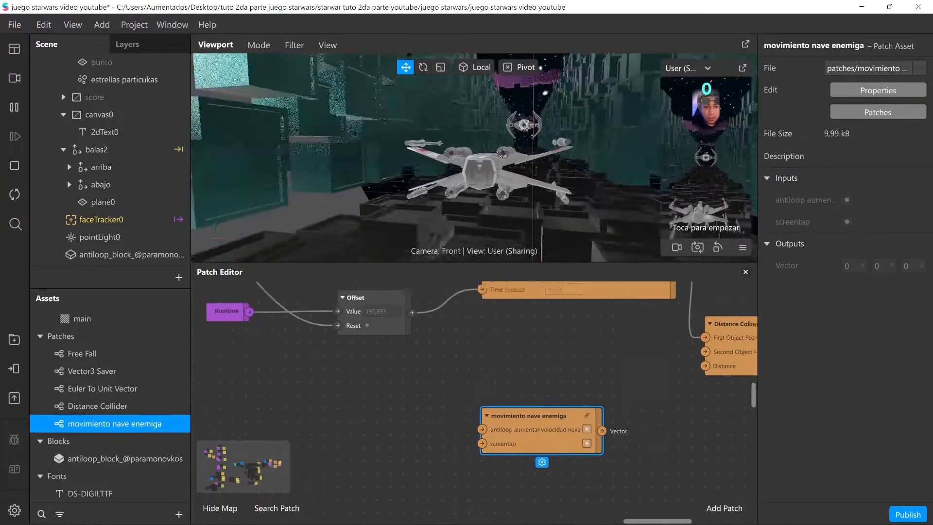
pyautogui.doubleClick(349, 469)
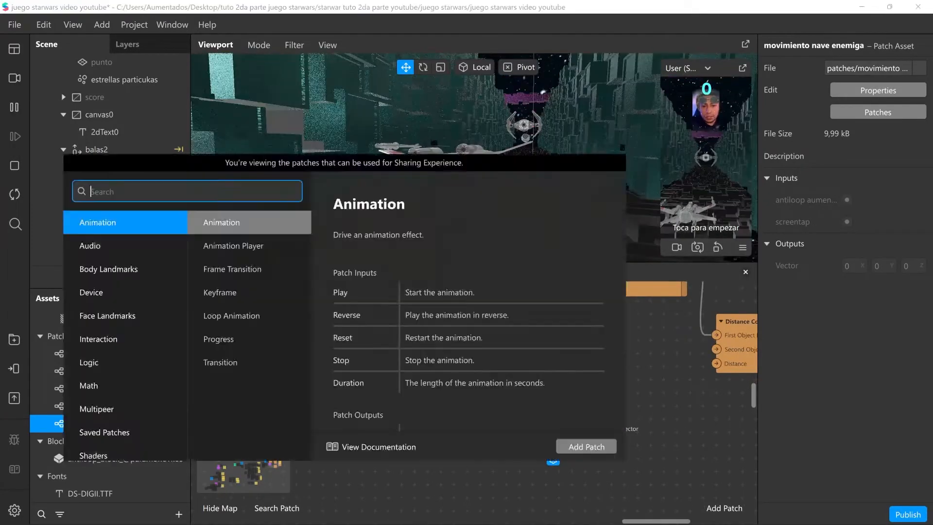
pyautogui.write('scre')
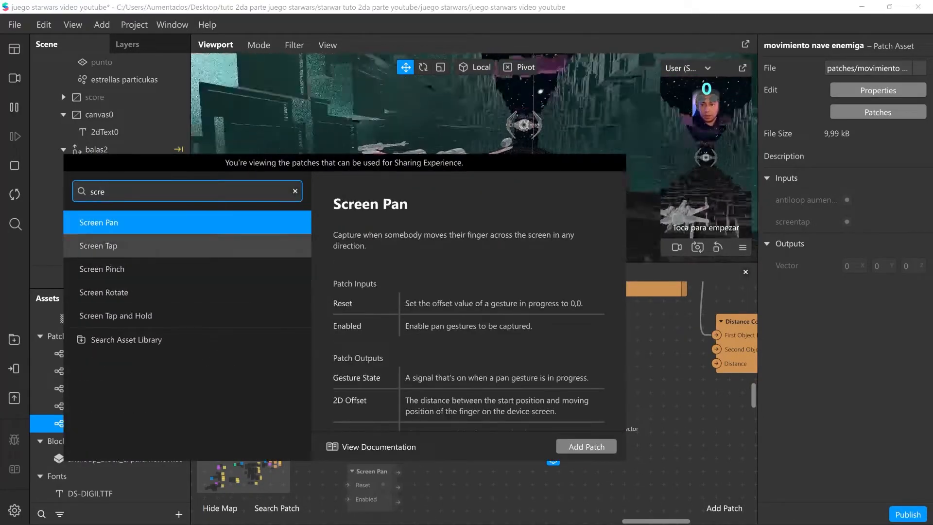
pyautogui.press('Down')
pyautogui.press('Return')
pyautogui.moveTo(398, 472); pyautogui.dragTo(493, 441)
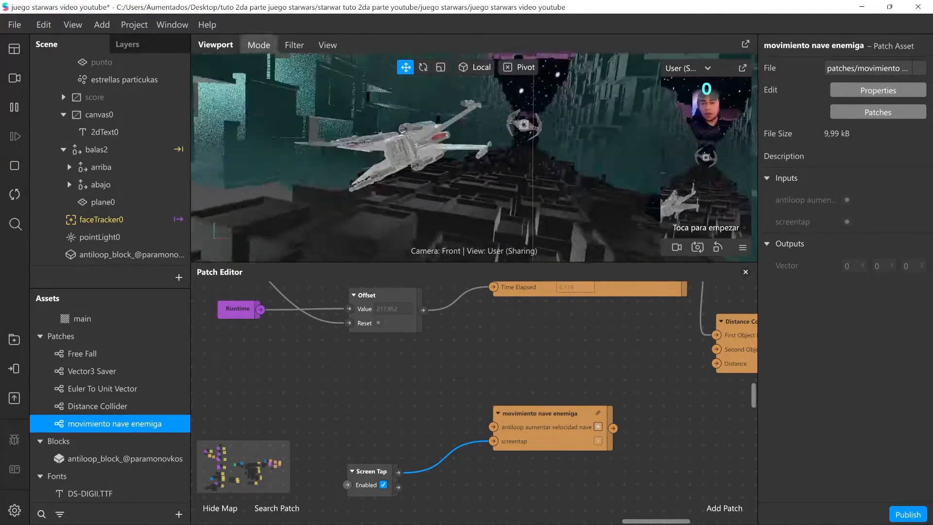
# Delete the antiloop_block instance from the scene and add the block again from the assets at the end of the Focal Distance group.
pyautogui.scroll(5, 122, 145)
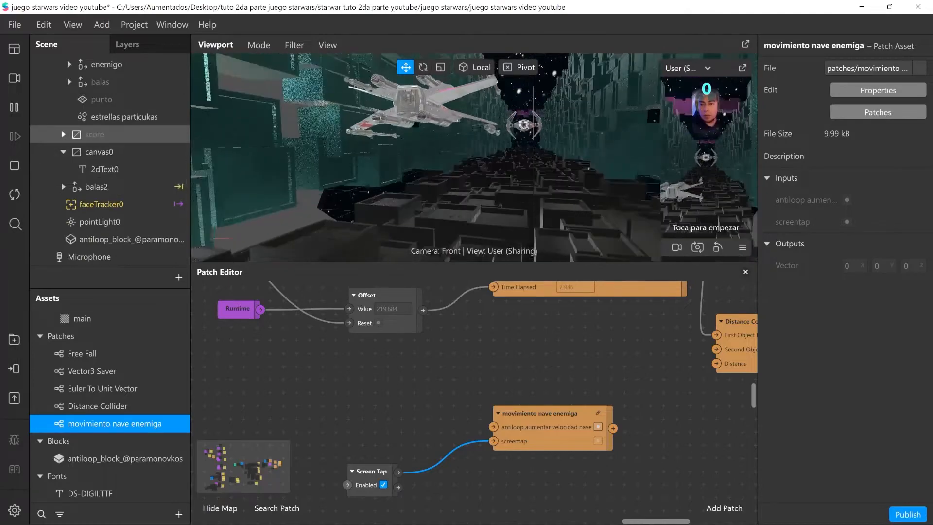
pyautogui.click(63, 113)
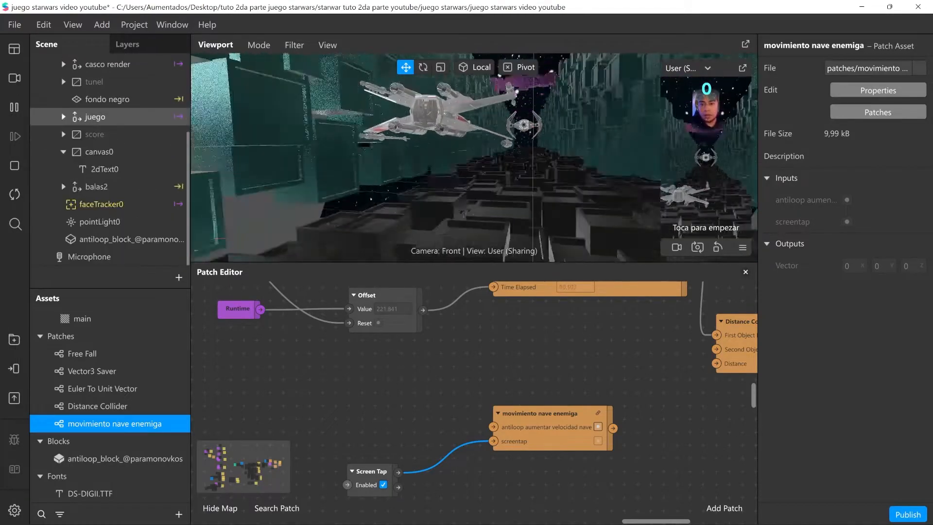
pyautogui.click(95, 81)
pyautogui.scroll(4, 97, 151)
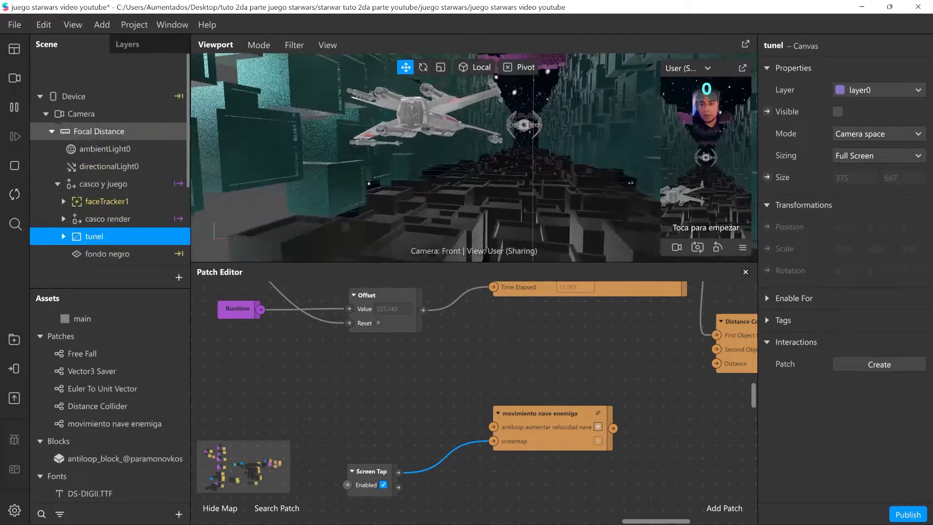
pyautogui.click(58, 149)
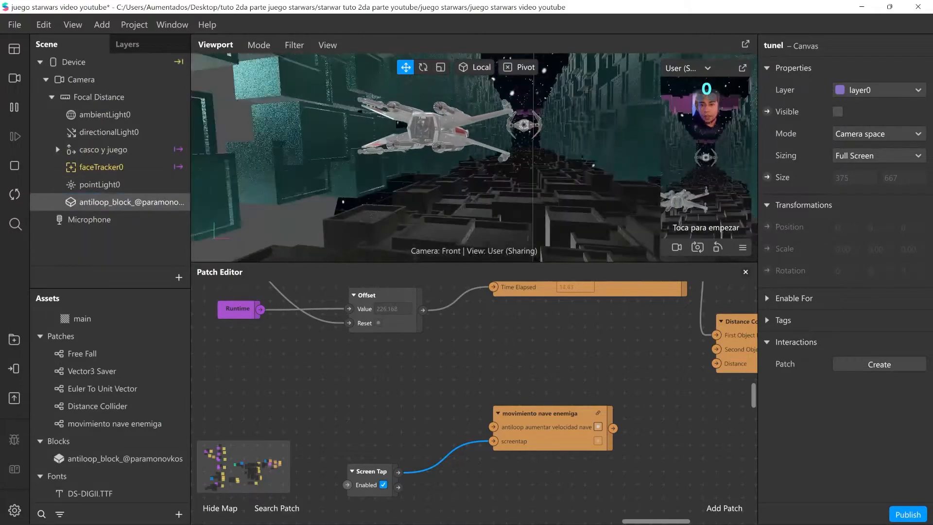
pyautogui.click(121, 202)
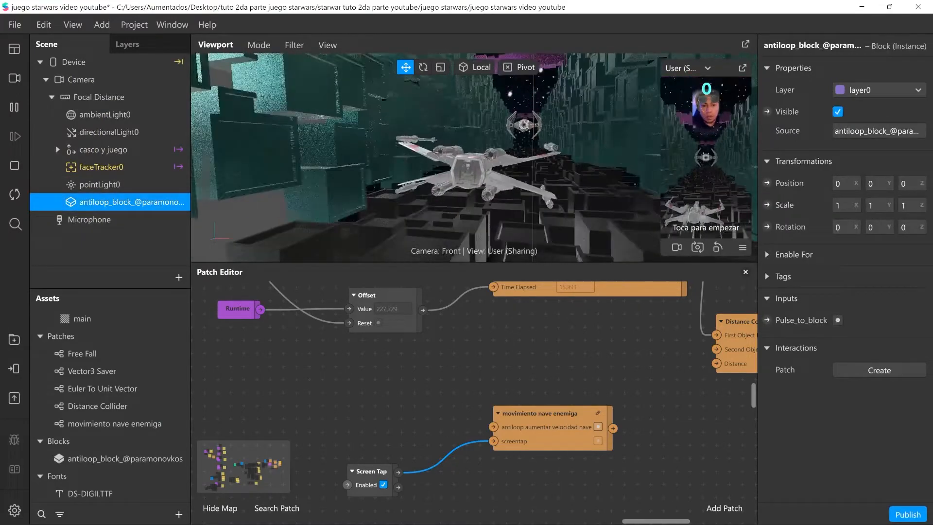
pyautogui.press('Delete')
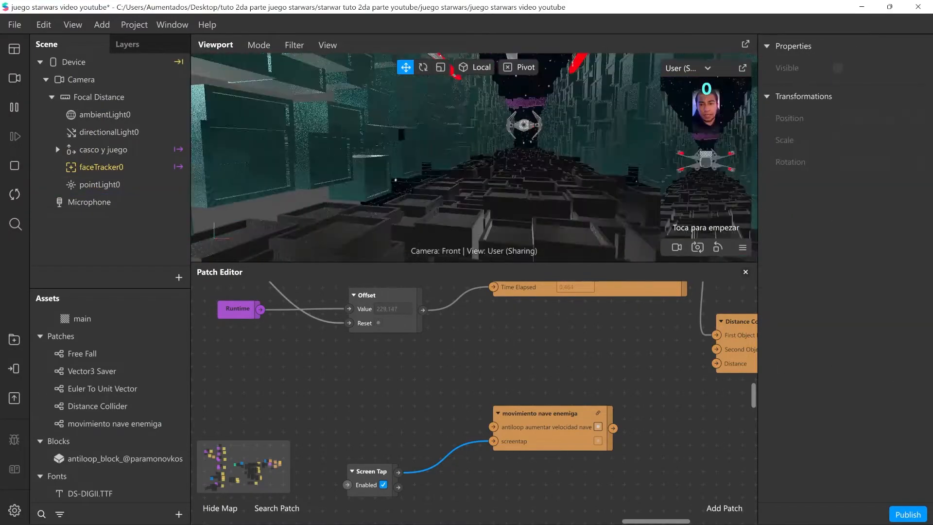
pyautogui.click(121, 459)
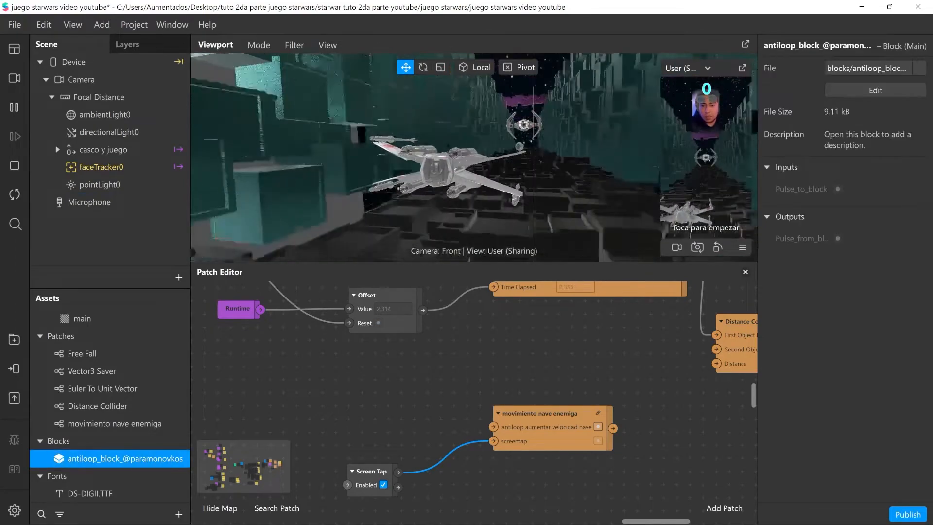
pyautogui.moveTo(121, 459); pyautogui.dragTo(68, 225)
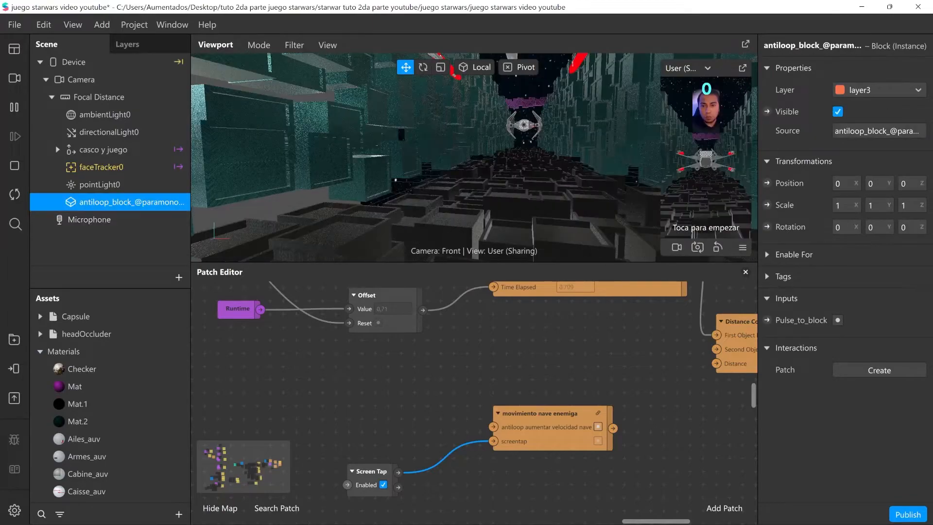
# Add the antiloop_block scene object to the patch graph and place its patch before movimiento nave enemiga, above Screen Tap.
pyautogui.hscroll(3, 474, 389)
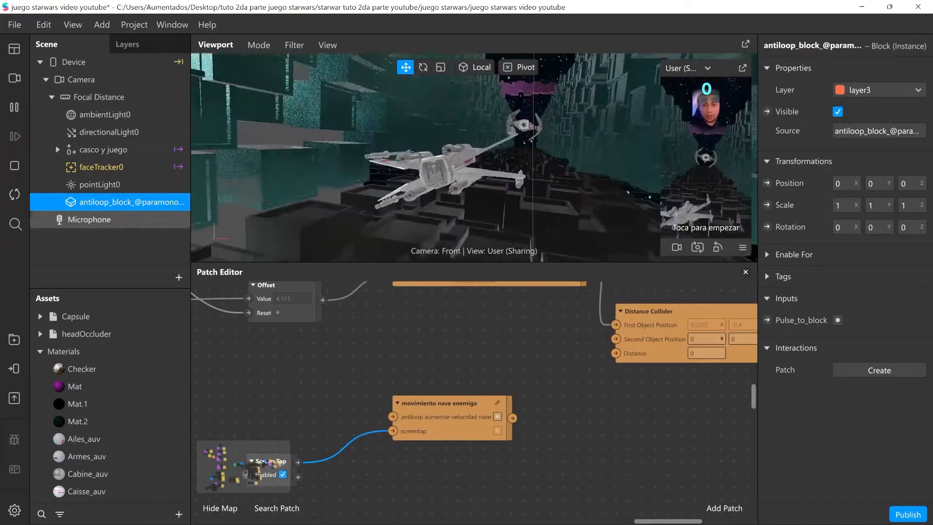
pyautogui.moveTo(131, 202); pyautogui.dragTo(219, 374)
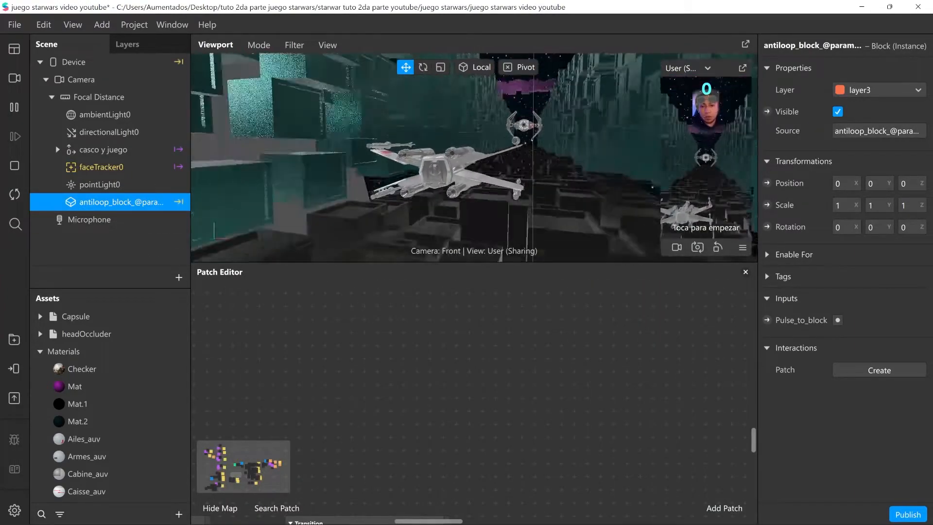
pyautogui.click(220, 508)
pyautogui.click(219, 508)
pyautogui.click(254, 465)
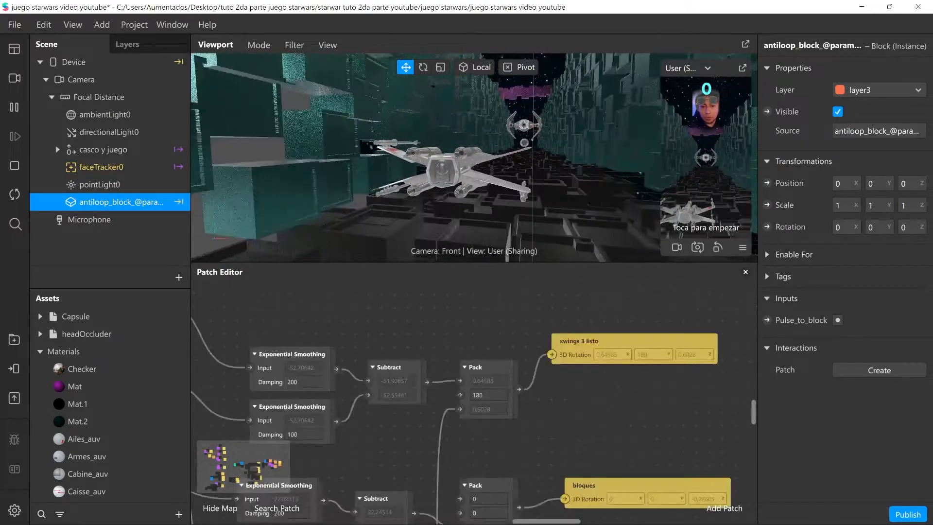
pyautogui.moveTo(255, 465); pyautogui.dragTo(271, 463)
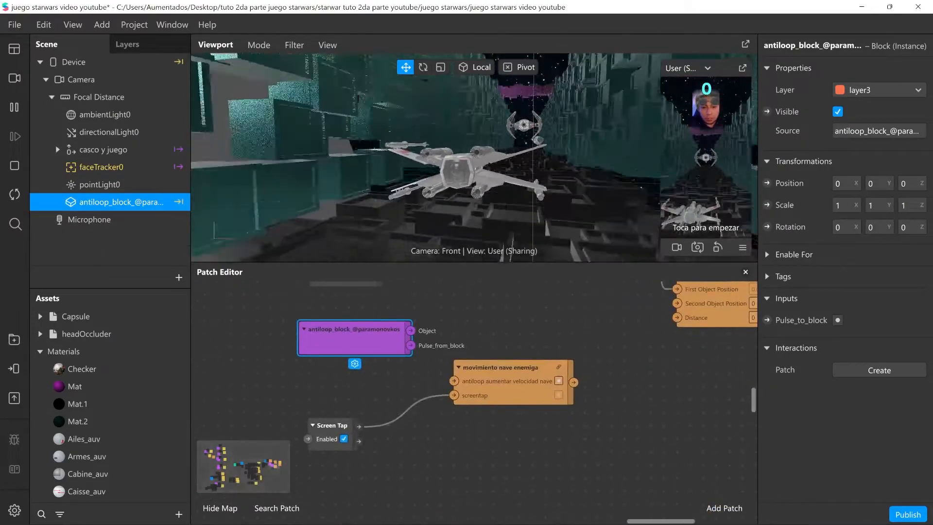
pyautogui.moveTo(355, 338); pyautogui.dragTo(326, 363)
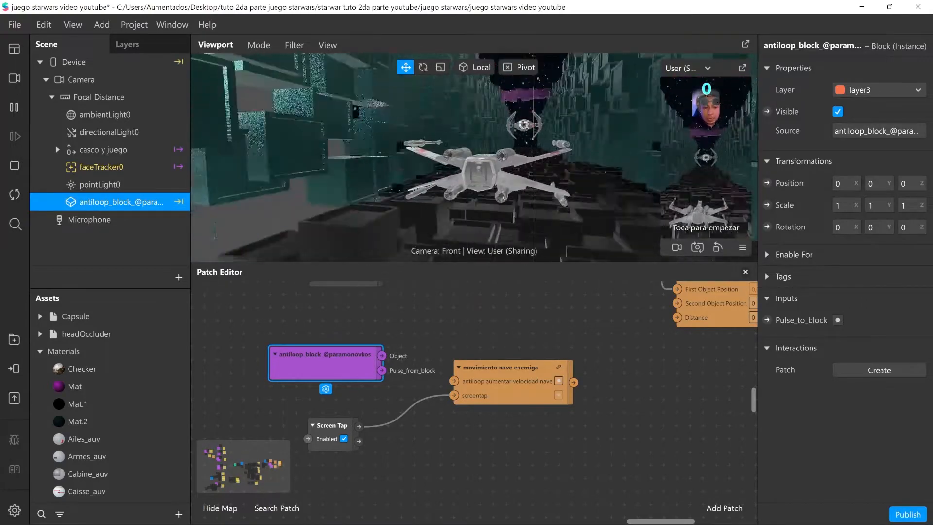
# Connect the block's Pulse_from_block output to the antiloop aumentar velocidad nave input and shift movimiento nave enemiga slightly lower.
pyautogui.moveTo(382, 370); pyautogui.dragTo(454, 381)
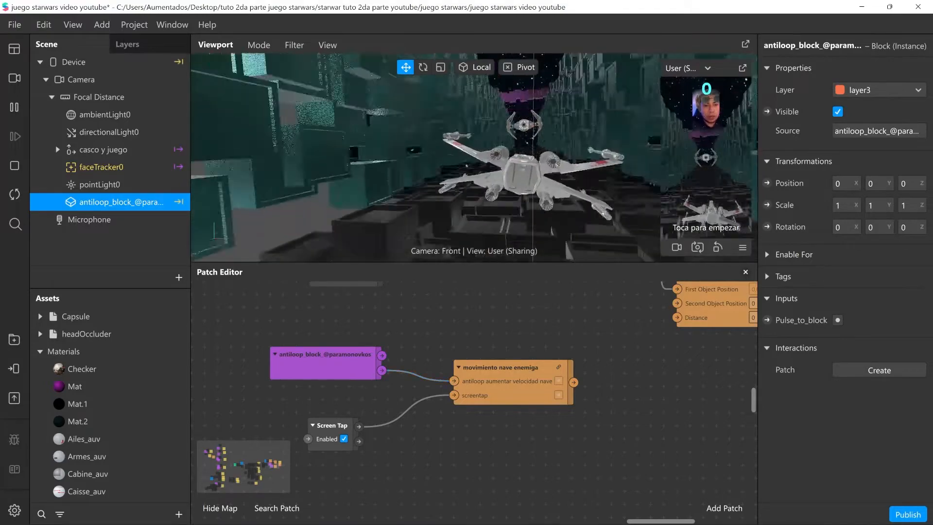
pyautogui.moveTo(505, 367); pyautogui.dragTo(492, 394)
pyautogui.hscroll(3, 492, 393)
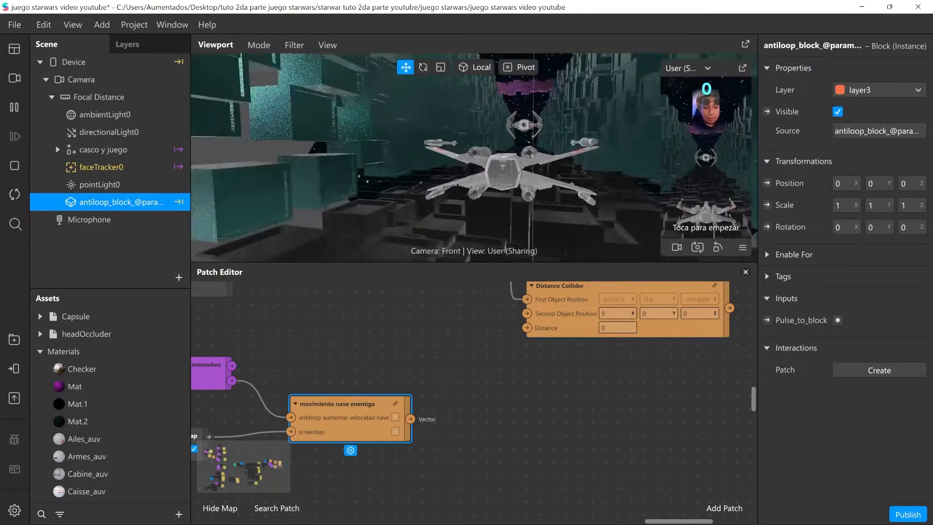
pyautogui.scroll(-1, 474, 394)
pyautogui.hscroll(-3, 474, 394)
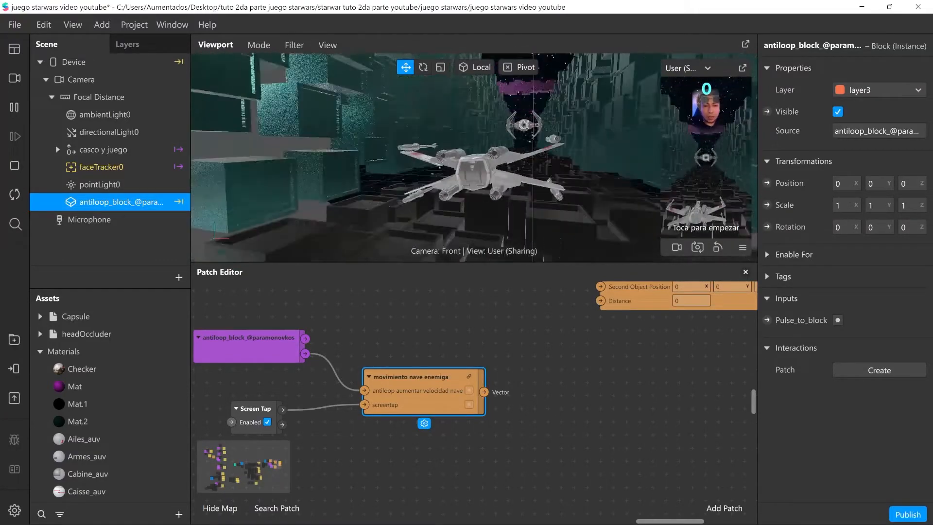
# Create a 3D Position patch for the enemigo object inside juego and connect the Vector output of movimiento nave enemiga to it.
pyautogui.click(57, 149)
pyautogui.scroll(-1, 97, 194)
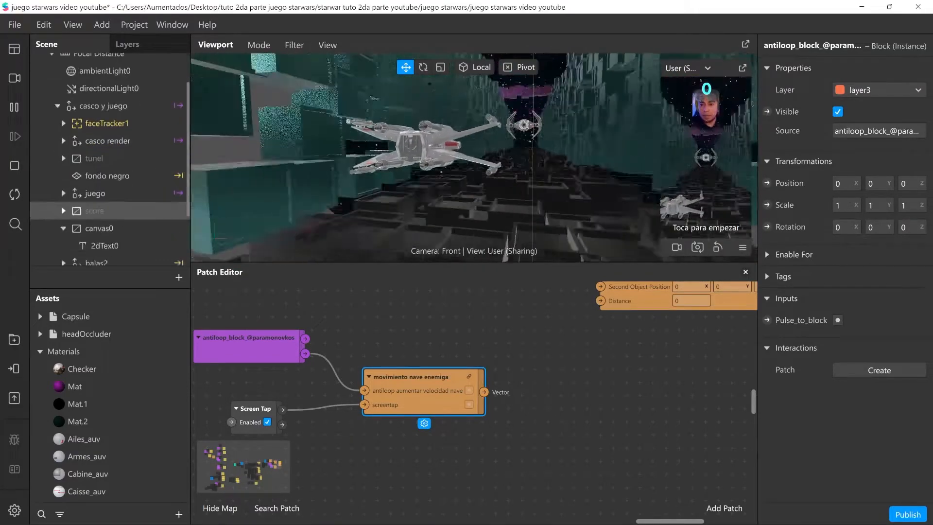
pyautogui.scroll(-2, 97, 195)
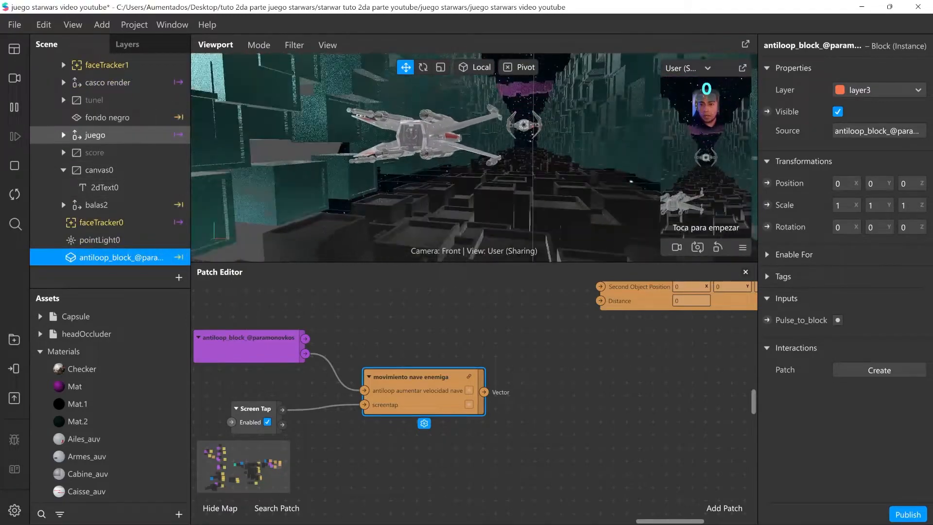
pyautogui.click(63, 135)
pyautogui.click(106, 187)
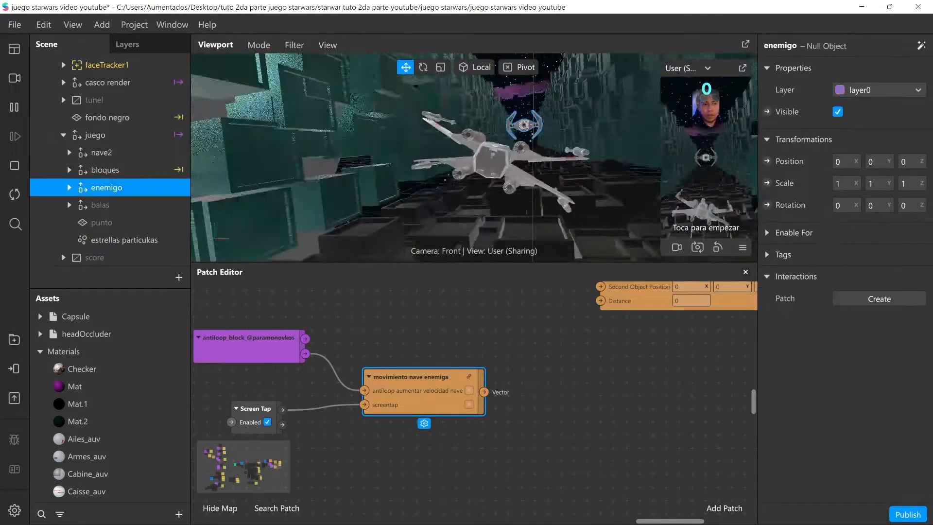
pyautogui.click(767, 161)
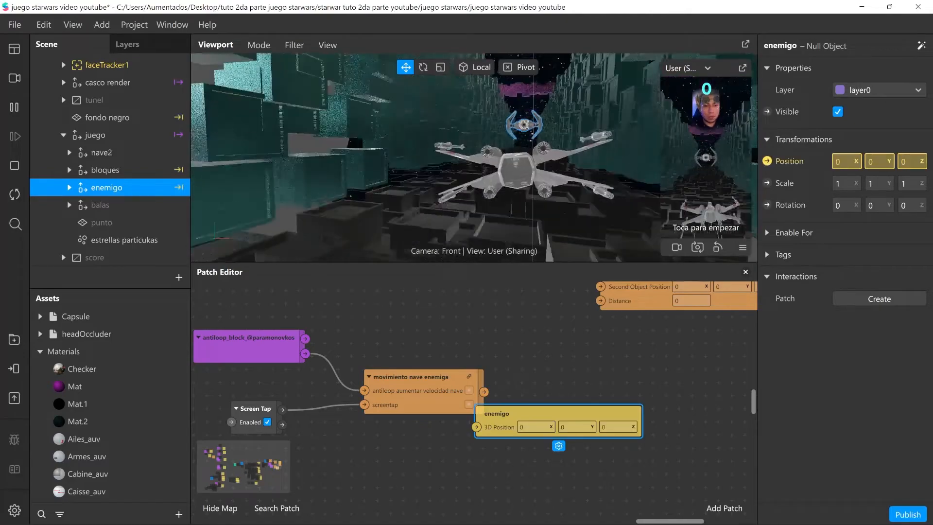
pyautogui.moveTo(515, 414); pyautogui.dragTo(548, 403)
pyautogui.moveTo(484, 392); pyautogui.dragTo(556, 376)
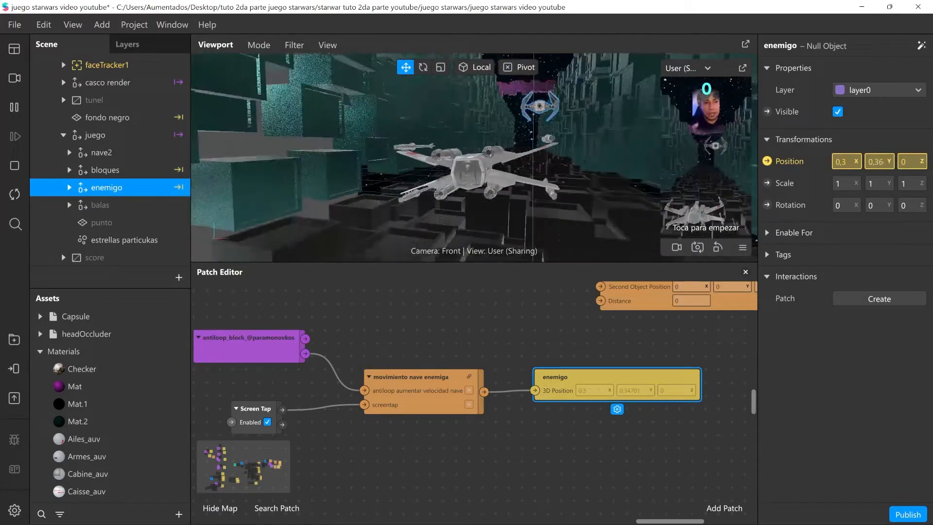
# Examine the wider patch graph, from the smoothing and rotation chains back to the enemy ship movement chain.
pyautogui.hscroll(-2, 474, 389)
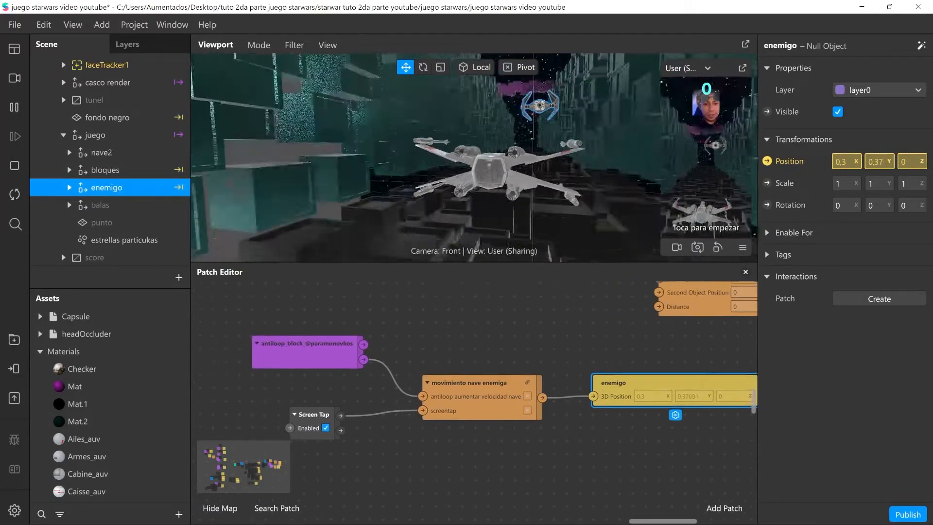
pyautogui.keyDown('ctrl'); pyautogui.scroll(-5, 439, 425); pyautogui.keyUp('ctrl')
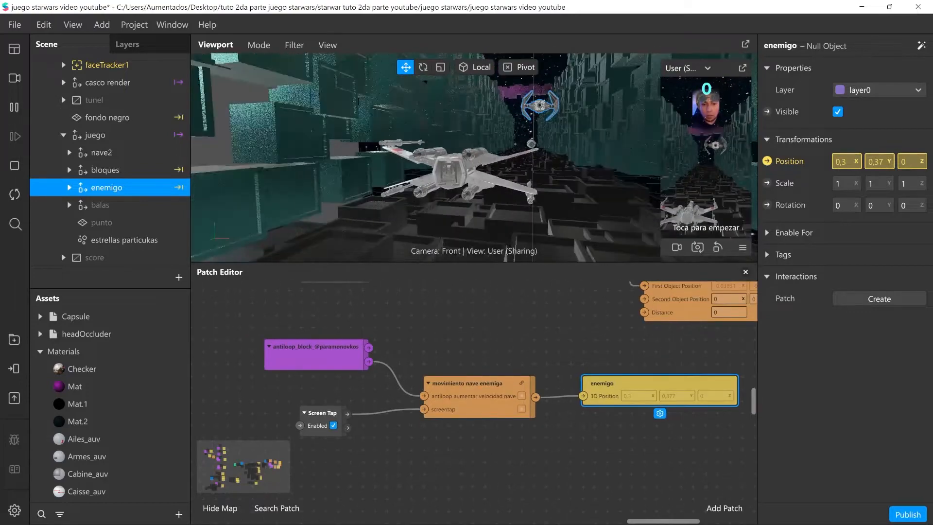
pyautogui.hscroll(-5, 439, 426)
pyautogui.hscroll(-7, 474, 403)
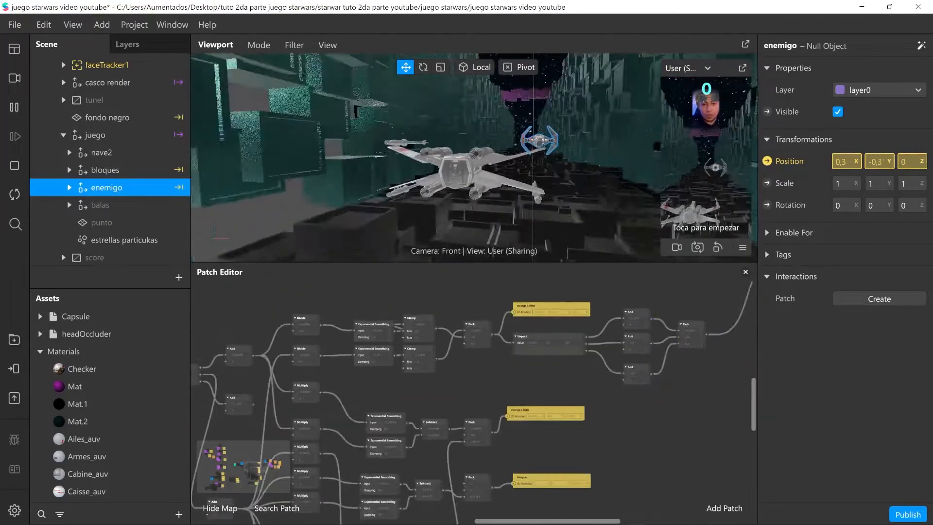
pyautogui.scroll(-3, 474, 402)
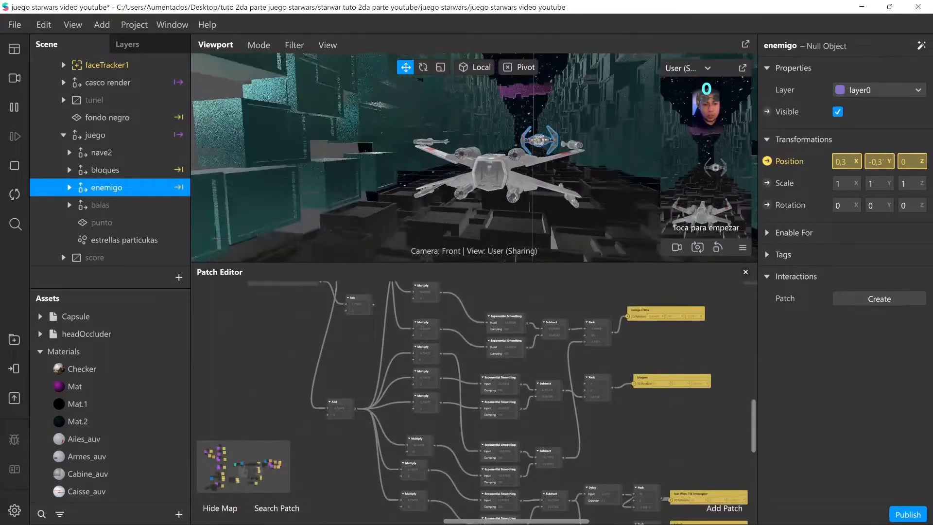
pyautogui.scroll(-3, 473, 403)
pyautogui.hscroll(12, 474, 403)
pyautogui.scroll(6, 474, 402)
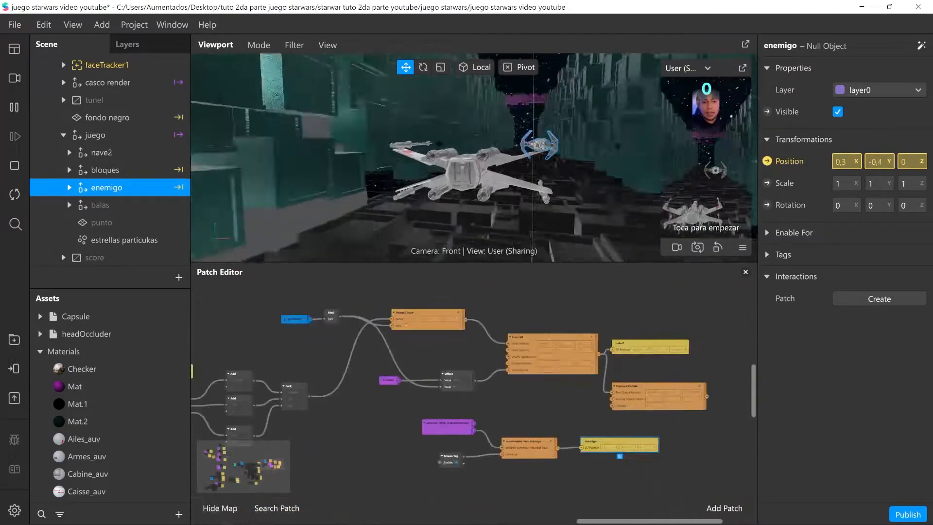
pyautogui.hscroll(3, 474, 402)
pyautogui.scroll(-1, 474, 402)
pyautogui.scroll(2, 538, 462)
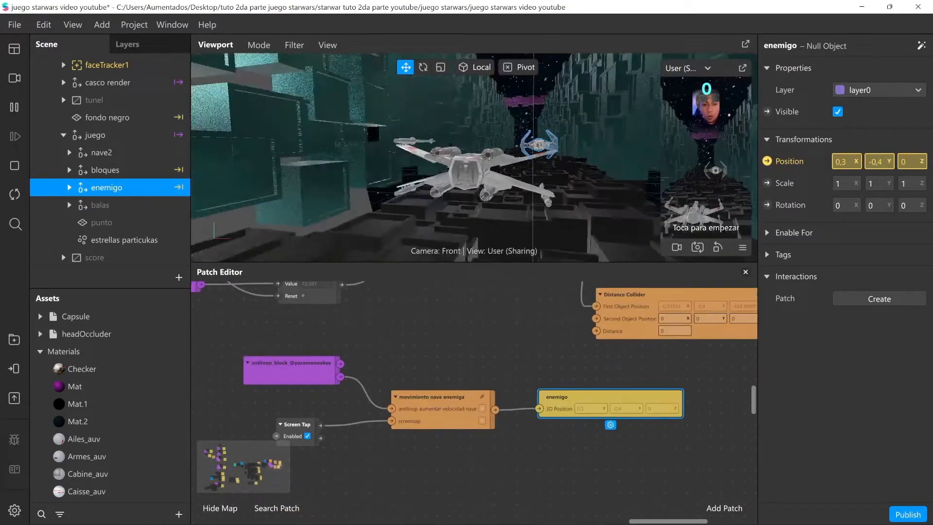
# Shift the antiloop_block patch slightly down and farther away from movimiento nave enemiga.
pyautogui.moveTo(538, 461); pyautogui.dragTo(594, 459, button='middle')
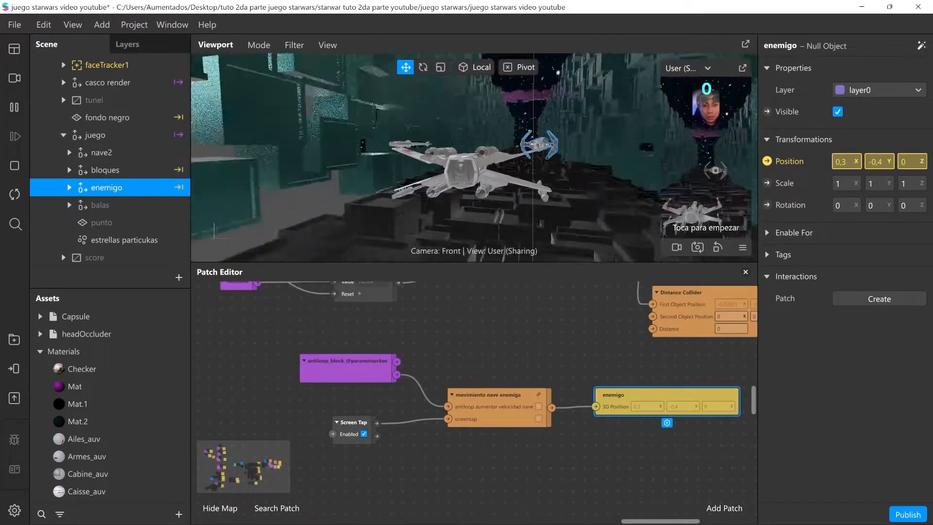
pyautogui.moveTo(348, 361); pyautogui.dragTo(336, 371)
pyautogui.click(500, 400)
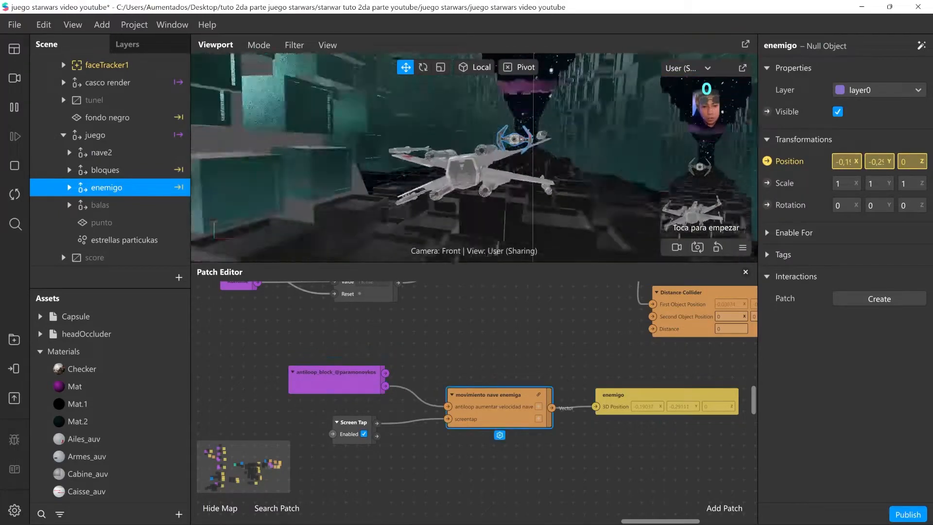
# Move the enemigo 3D Position patch farther from movimiento nave enemiga, below the Distance Collider patch.
pyautogui.hscroll(1, 474, 389)
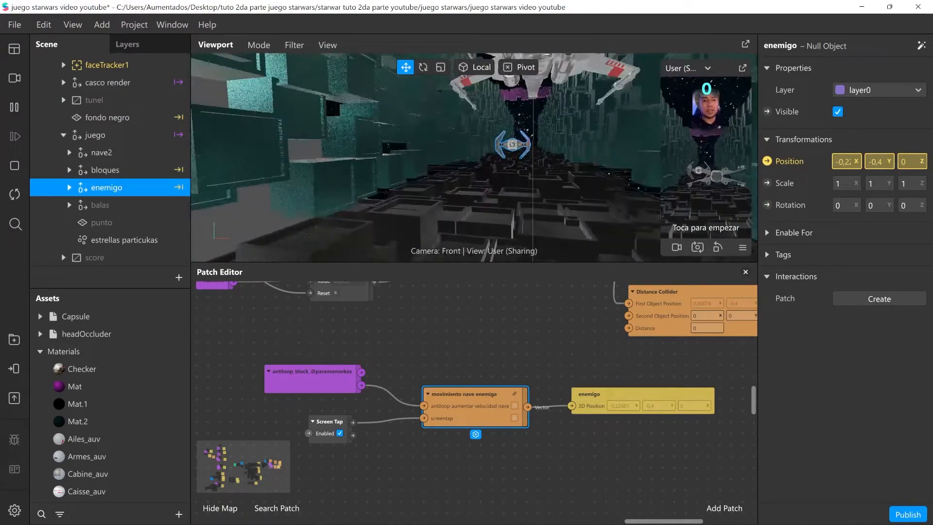
pyautogui.hscroll(6, 474, 389)
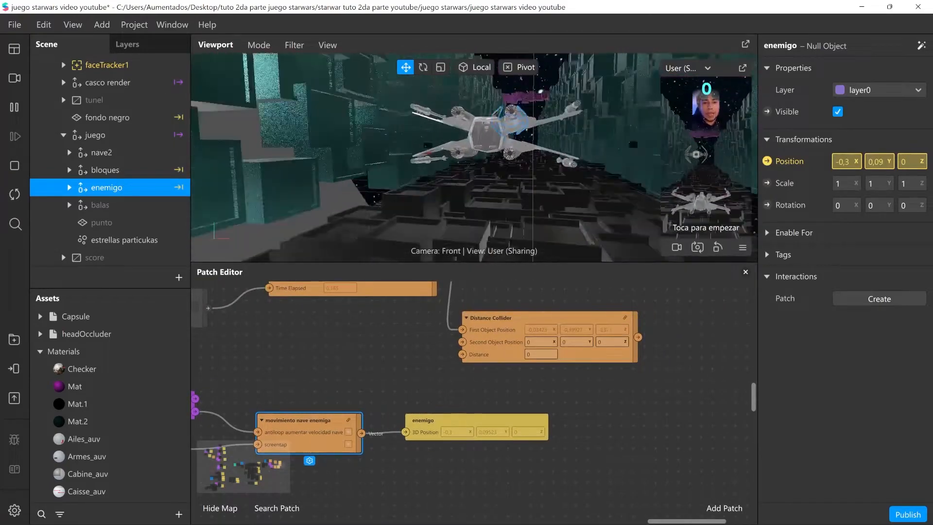
pyautogui.scroll(3, 474, 389)
pyautogui.hscroll(-3, 474, 389)
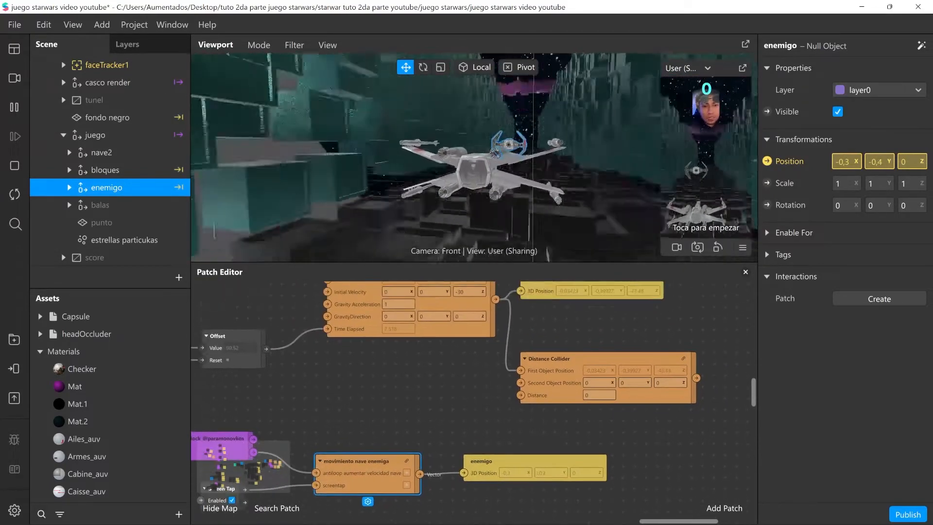
pyautogui.scroll(1, 473, 388)
pyautogui.click(592, 297)
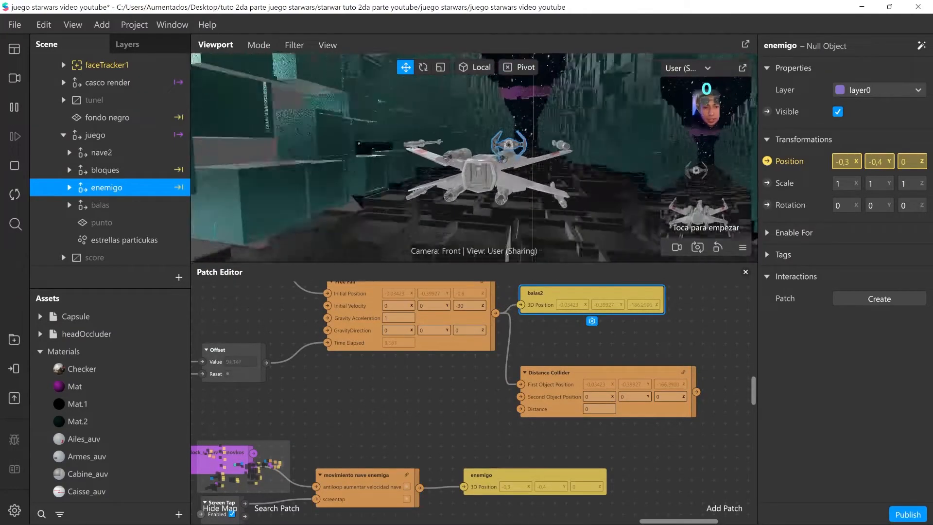
pyautogui.moveTo(481, 475); pyautogui.dragTo(513, 474)
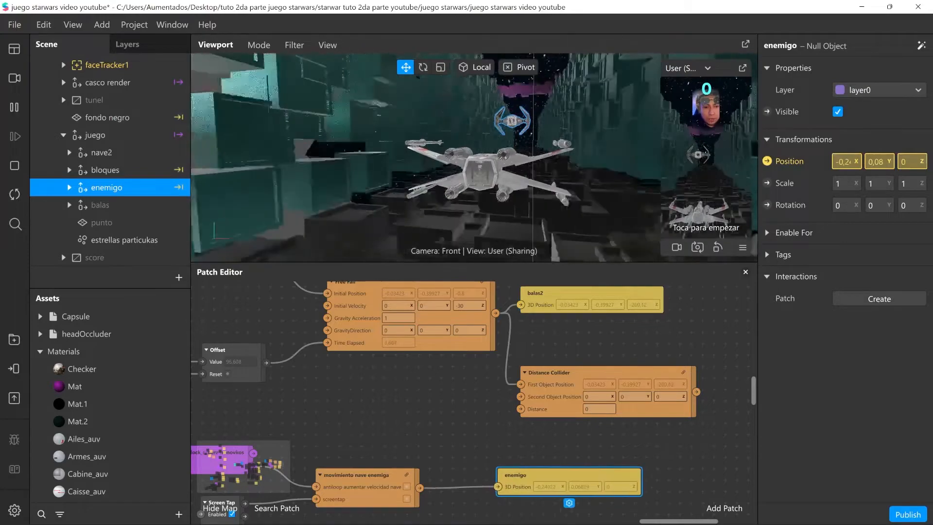
pyautogui.hscroll(1, 474, 398)
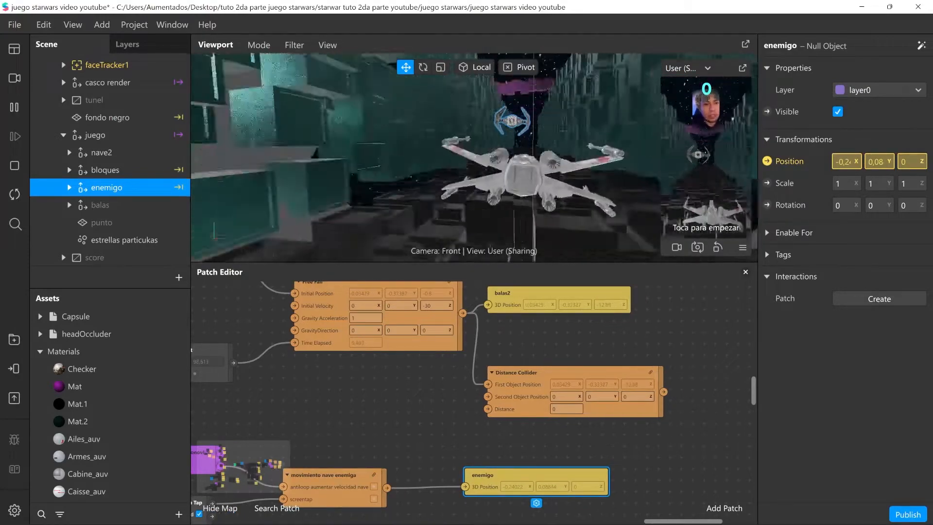
# Move movimiento nave enemiga closer to the enemigo patch and connect its Vector output to the Distance Collider's Second Object Position.
pyautogui.moveTo(321, 475); pyautogui.dragTo(353, 475)
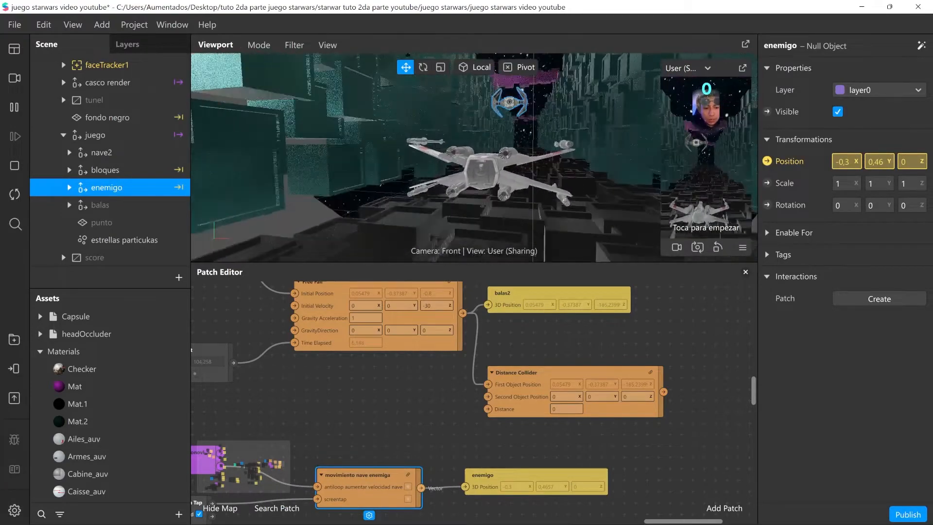
pyautogui.moveTo(421, 488); pyautogui.dragTo(488, 396)
pyautogui.hscroll(2, 488, 397)
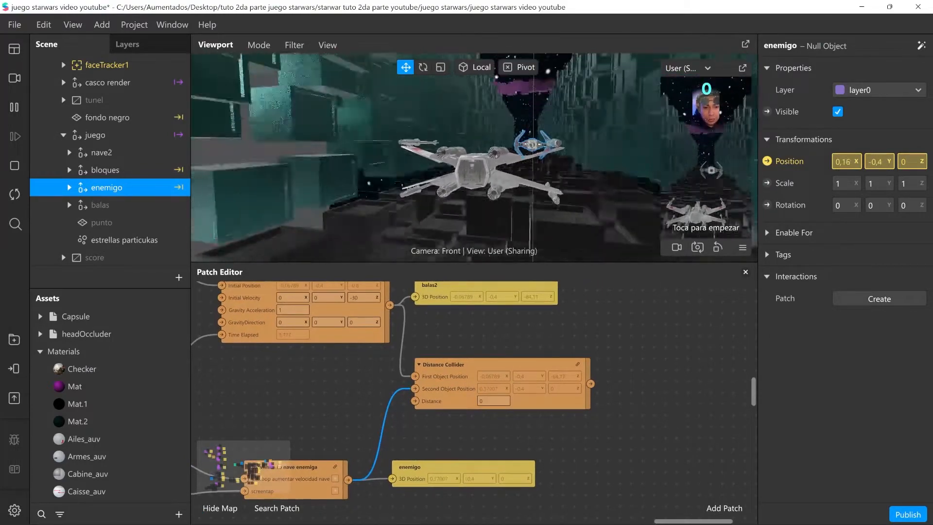
# Set the Distance Collider's Distance to 1.33.
pyautogui.click(492, 400)
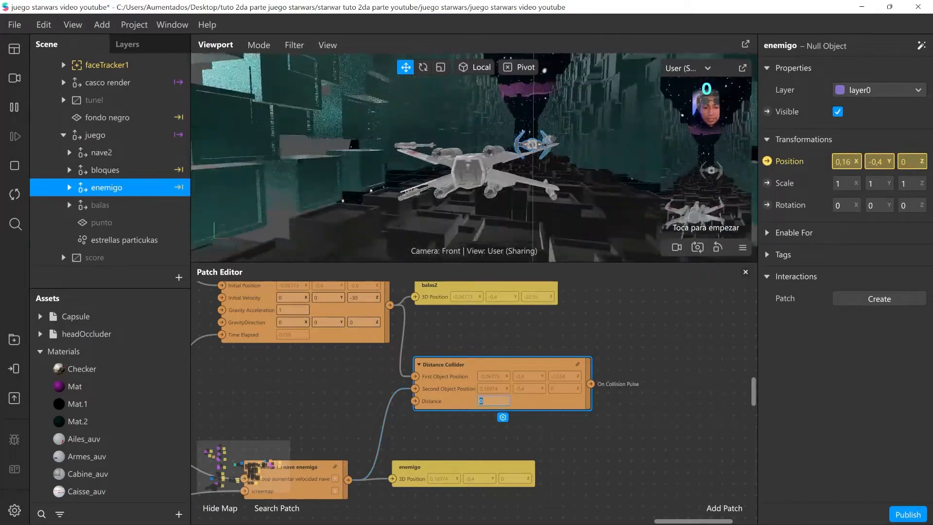
pyautogui.write('1')
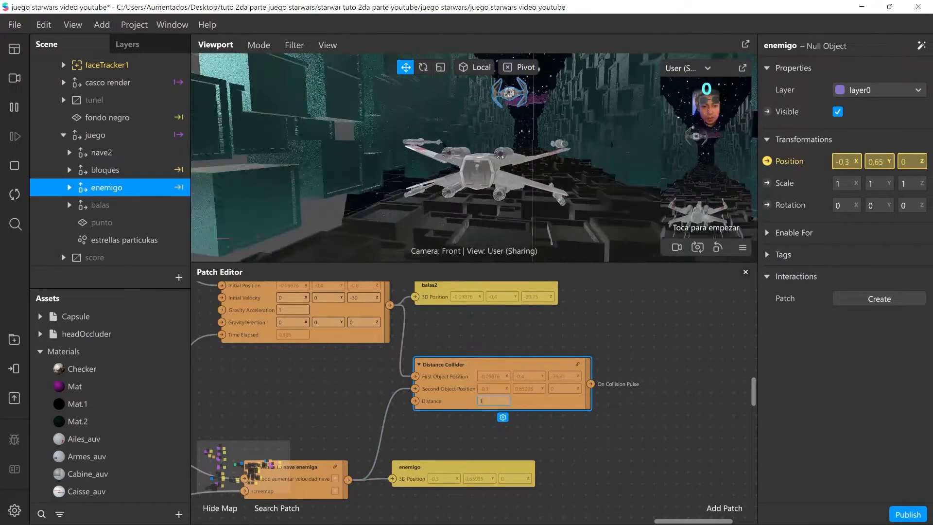
pyautogui.write('.33')
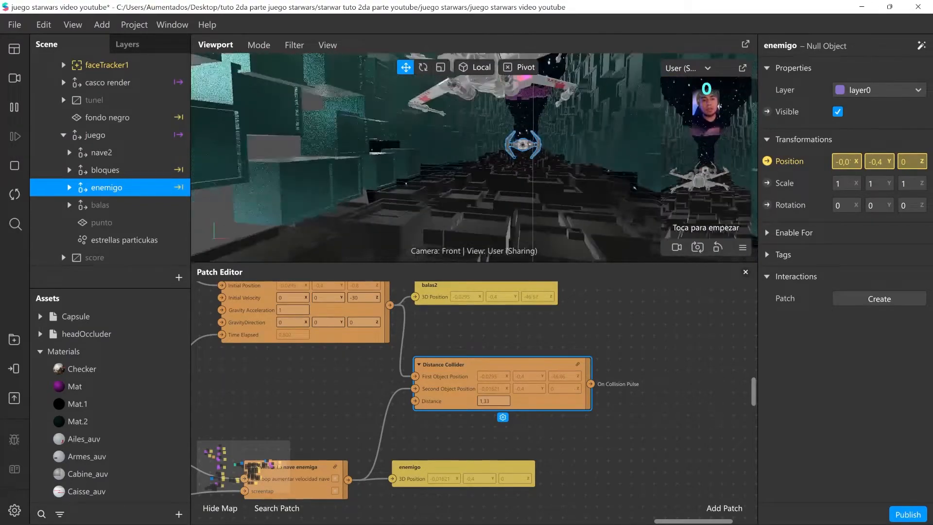
pyautogui.press('Escape')
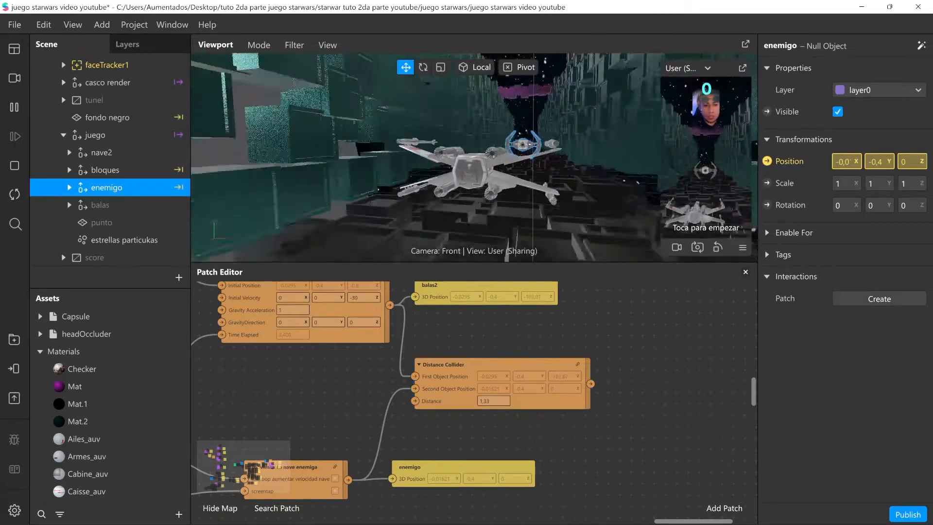
# Move the antiloop_block and Screen Tap patches closer to the movimiento nave enemiga patch.
pyautogui.hscroll(2, 474, 391)
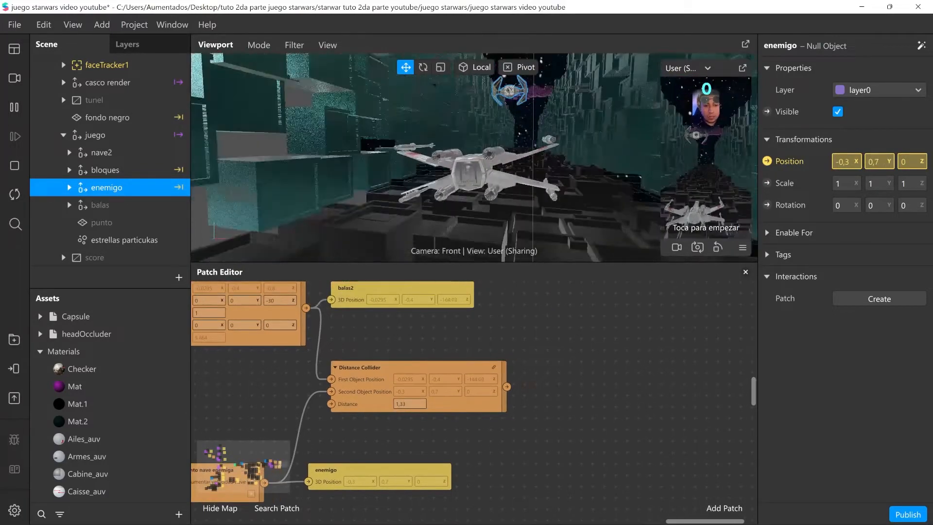
pyautogui.hscroll(1, 474, 391)
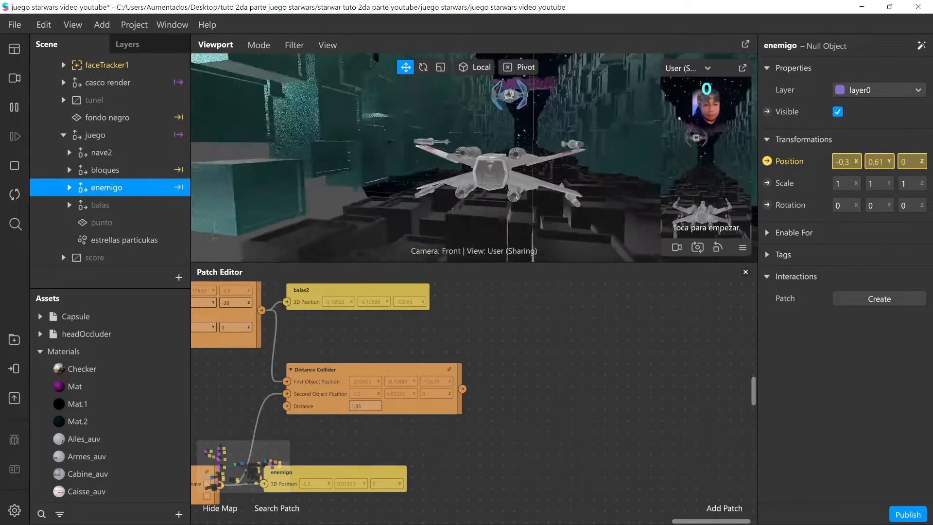
pyautogui.moveTo(534, 388); pyautogui.dragTo(567, 390, button='middle')
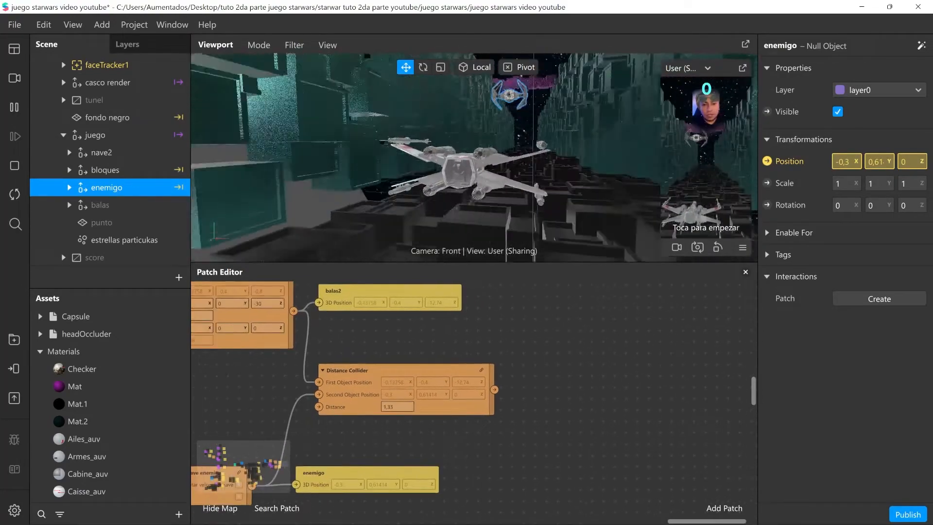
pyautogui.moveTo(437, 399); pyautogui.dragTo(627, 374, button='middle')
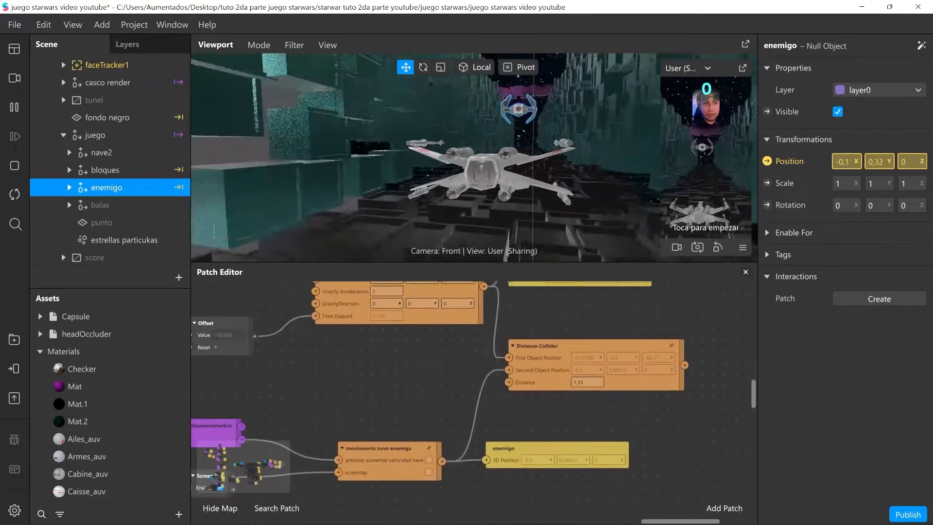
pyautogui.moveTo(535, 408); pyautogui.dragTo(551, 366, button='middle')
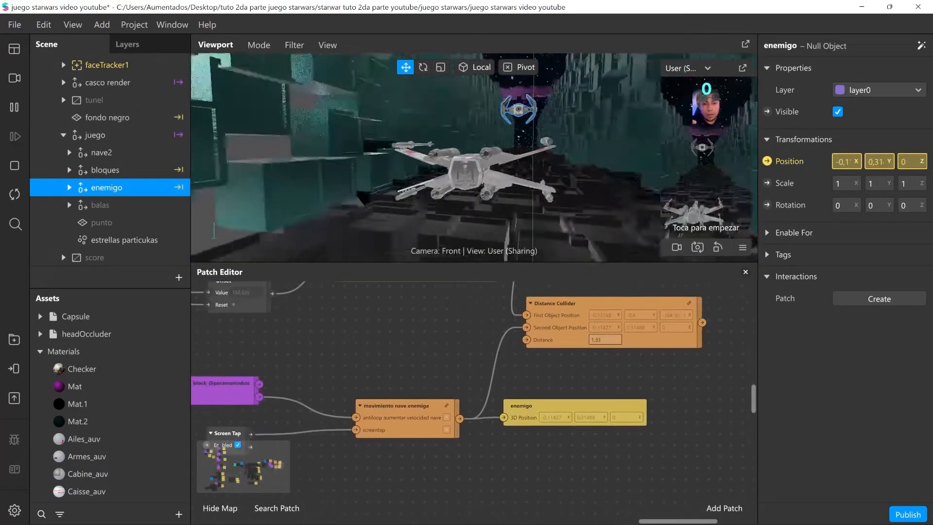
pyautogui.moveTo(219, 384); pyautogui.dragTo(284, 372)
pyautogui.moveTo(284, 372); pyautogui.dragTo(304, 372, button='middle')
pyautogui.moveTo(246, 433); pyautogui.dragTo(318, 428)
pyautogui.moveTo(318, 428); pyautogui.dragTo(237, 449, button='middle')
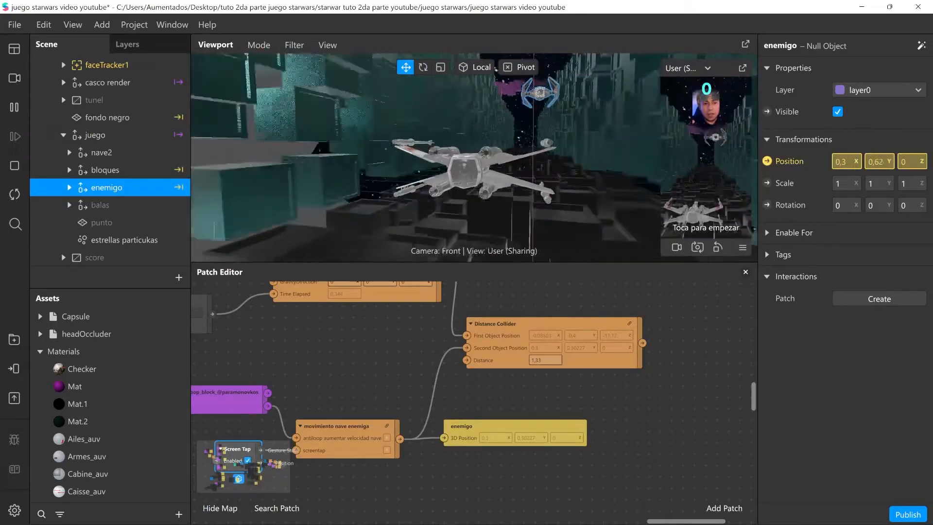
# Create a Pulse_to_block patch from the antiloop_block instance in the scene.
pyautogui.moveTo(372, 283); pyautogui.dragTo(310, 293, button='middle')
pyautogui.scroll(-5, 109, 221)
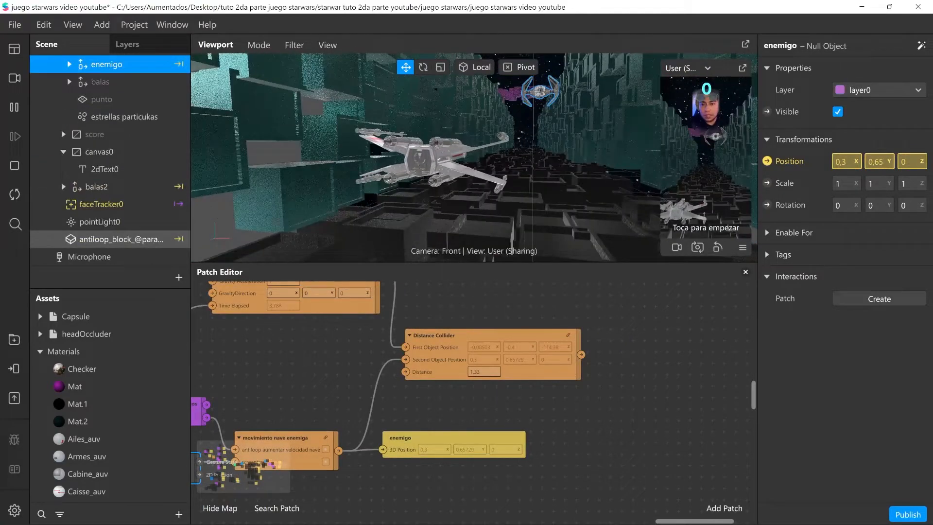
pyautogui.click(121, 239)
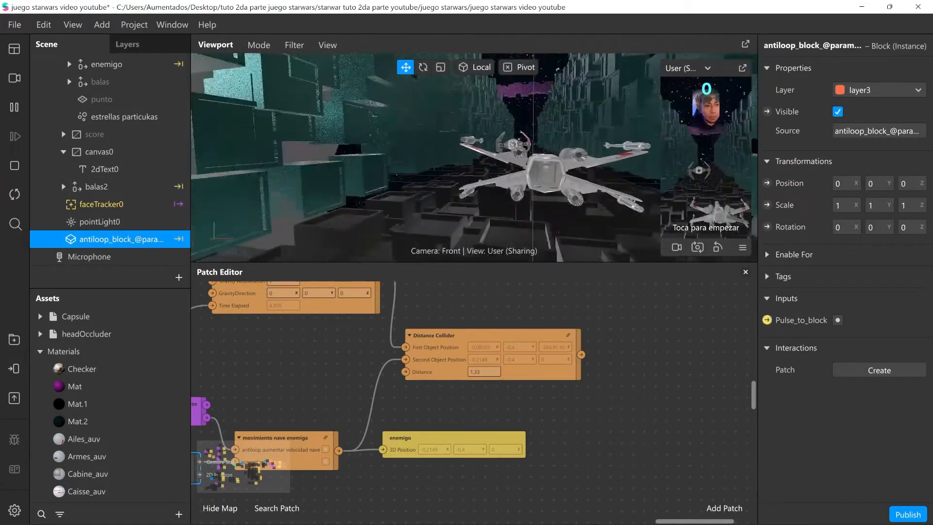
pyautogui.click(767, 320)
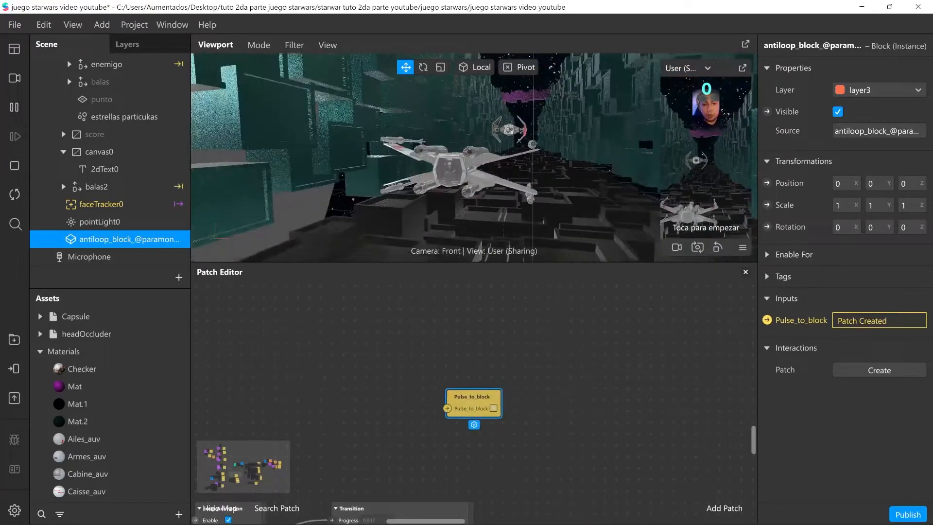
# Bring the Pulse_to_block patch across the graph beside the Distance Collider and connect the On Collision Pulse output to it.
pyautogui.moveTo(472, 397); pyautogui.dragTo(629, 361)
pyautogui.scroll(-5, 551, 413)
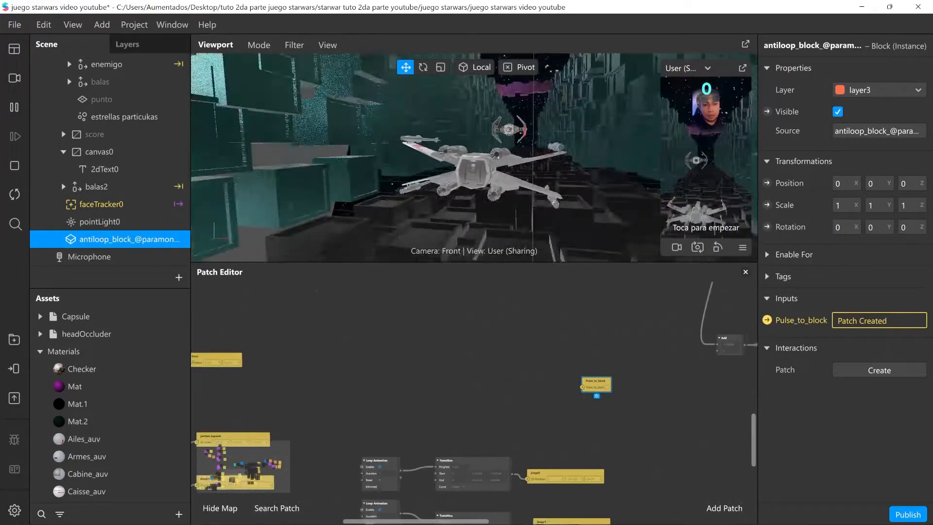
pyautogui.moveTo(551, 413); pyautogui.dragTo(312, 451, button='middle')
pyautogui.moveTo(356, 422); pyautogui.dragTo(460, 445)
pyautogui.moveTo(460, 444); pyautogui.dragTo(219, 404, button='middle')
pyautogui.moveTo(219, 405); pyautogui.dragTo(690, 328)
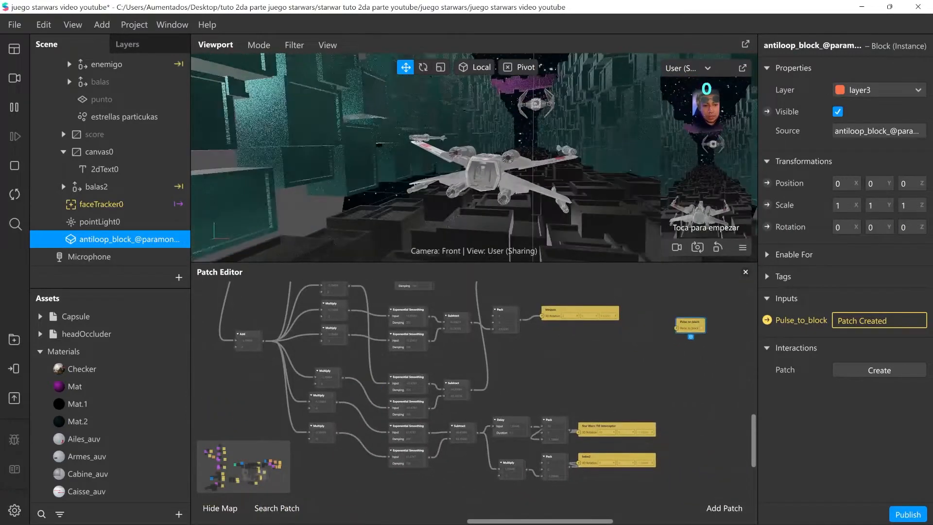
pyautogui.moveTo(690, 328); pyautogui.dragTo(329, 412, button='middle')
pyautogui.moveTo(329, 412); pyautogui.dragTo(696, 335)
pyautogui.moveTo(696, 334); pyautogui.dragTo(504, 437, button='middle')
pyautogui.moveTo(503, 438); pyautogui.dragTo(607, 330)
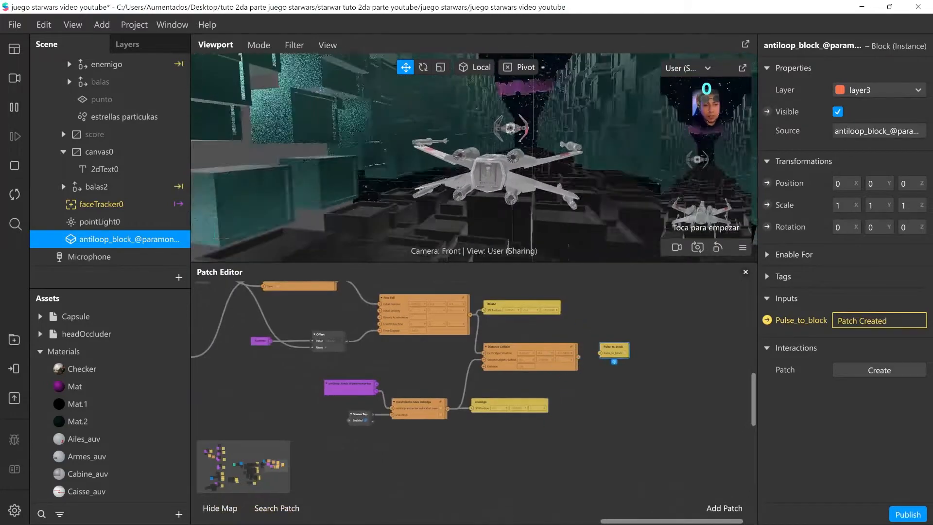
pyautogui.scroll(3, 608, 336)
pyautogui.scroll(2, 588, 377)
pyautogui.moveTo(588, 376); pyautogui.dragTo(688, 402, button='middle')
pyautogui.moveTo(695, 327)
pyautogui.mouseDown()
pyautogui.moveTo(676, 308)
pyautogui.moveTo(683, 313)
pyautogui.mouseUp()
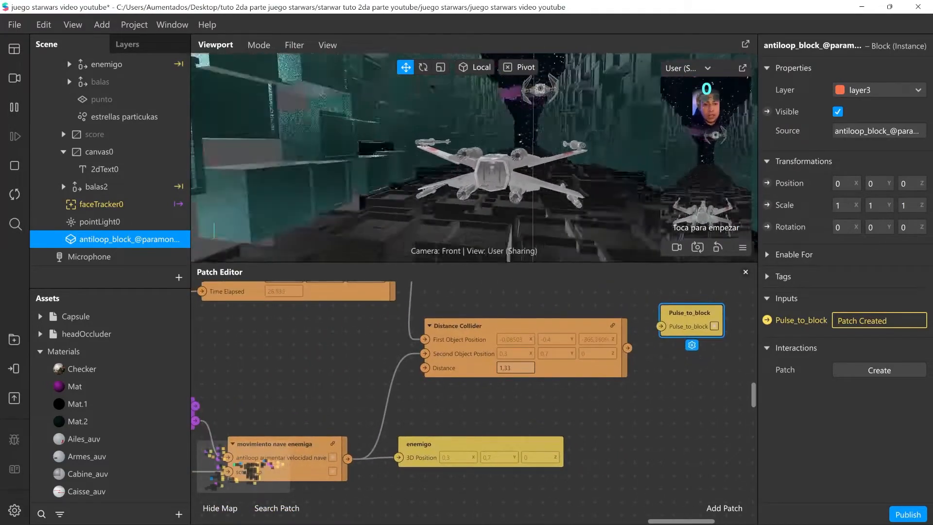
pyautogui.moveTo(628, 348); pyautogui.dragTo(662, 326)
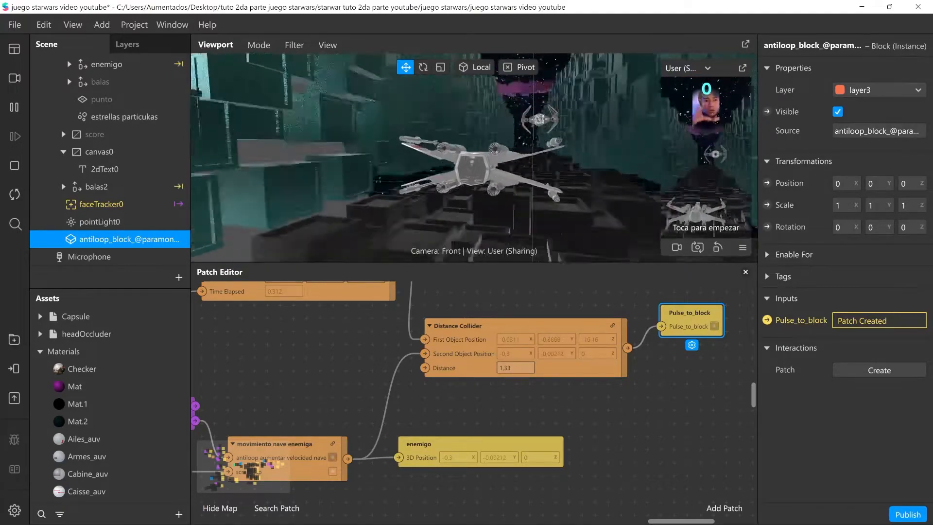
# Rename the canvas0 object that holds 2dText0 as puntaje.
pyautogui.hscroll(3, 474, 394)
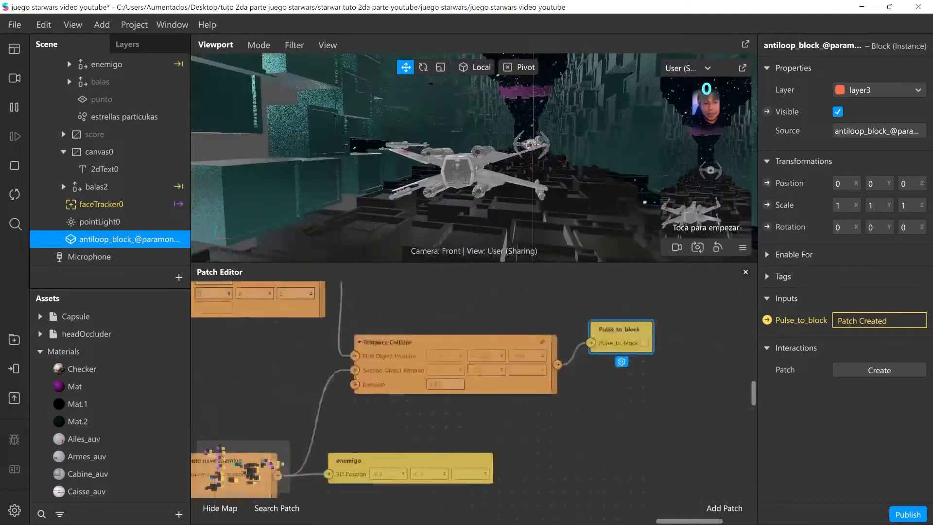
pyautogui.hscroll(3, 474, 394)
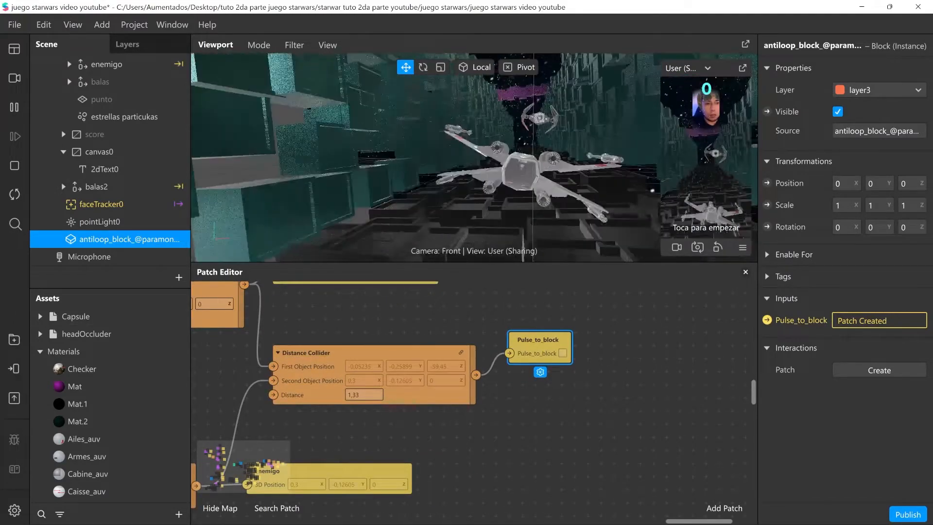
pyautogui.click(99, 152)
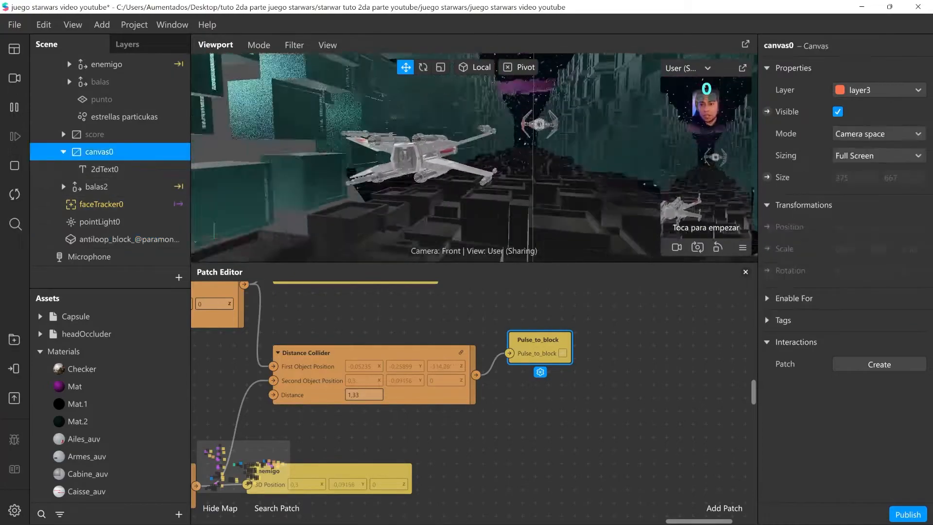
pyautogui.scroll(3, 109, 160)
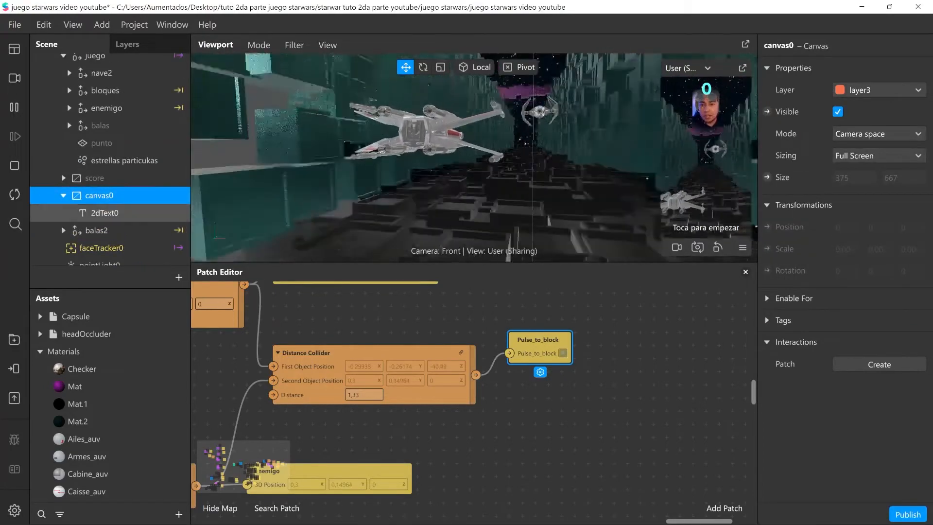
pyautogui.click(104, 213)
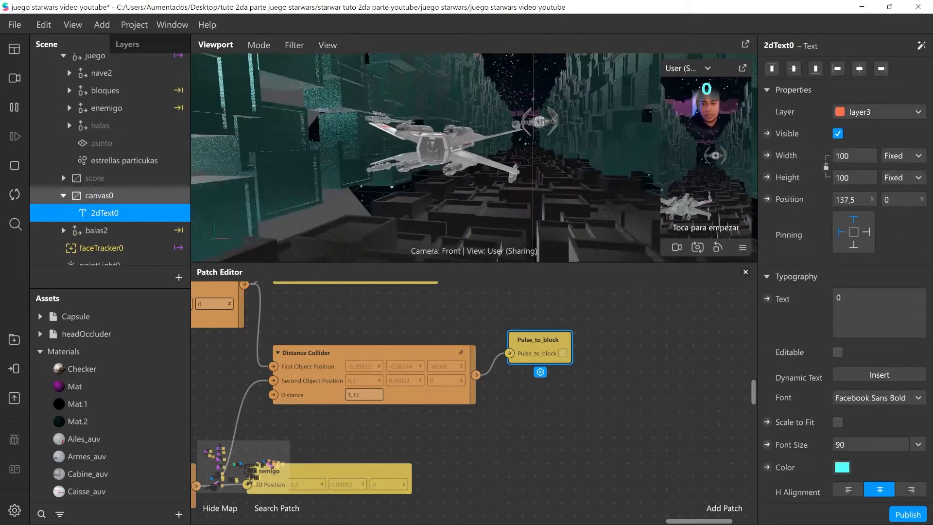
pyautogui.click(99, 195)
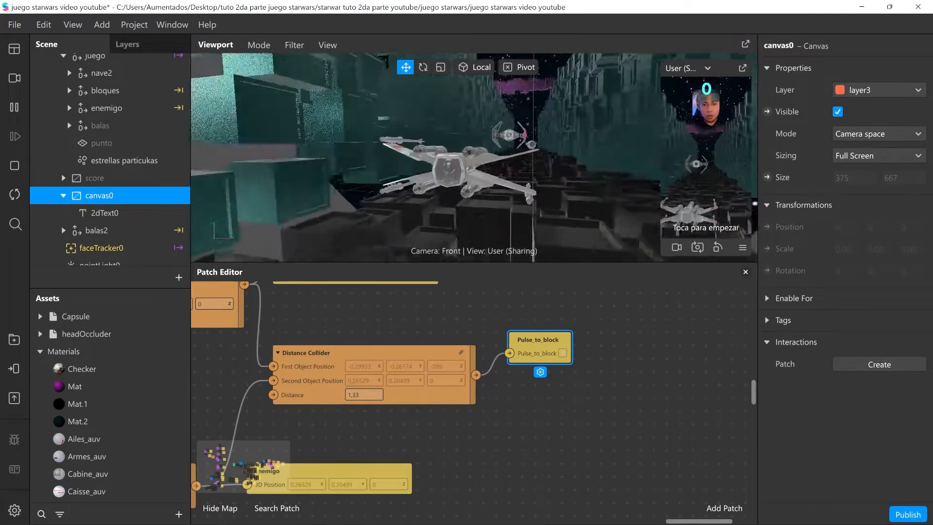
pyautogui.doubleClick(99, 195)
pyautogui.press('BackSpace')
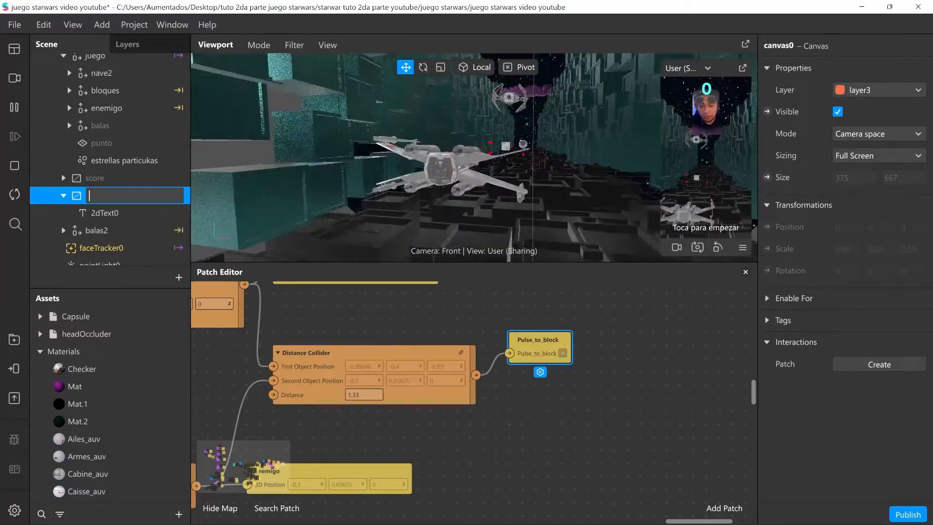
pyautogui.write('pub')
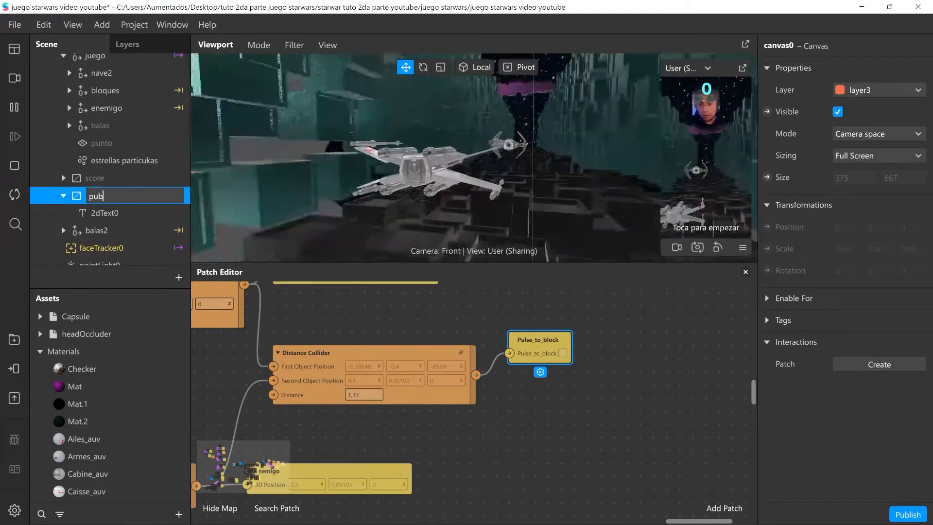
pyautogui.press('BackSpace')
pyautogui.write('ntaje')
pyautogui.press('Return')
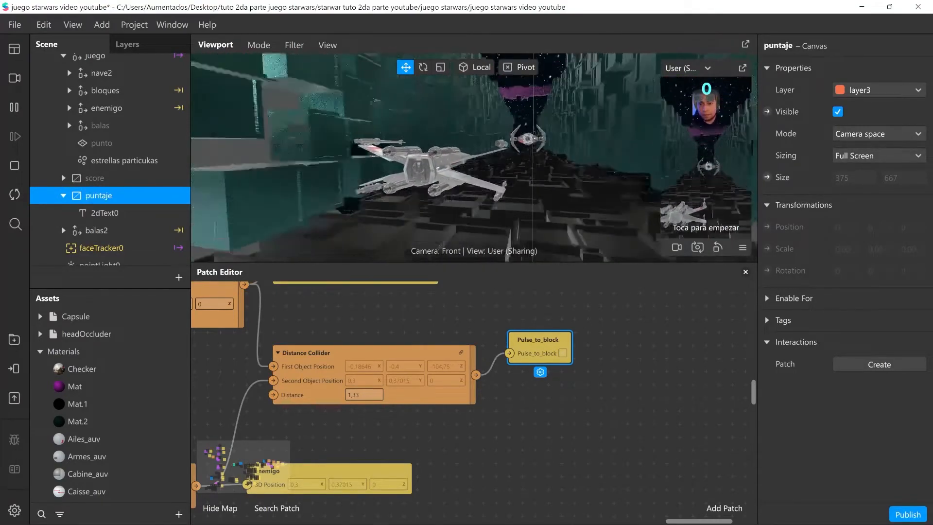
# Create a patch for the Text property of 2dText0 inside puntaje.
pyautogui.click(105, 213)
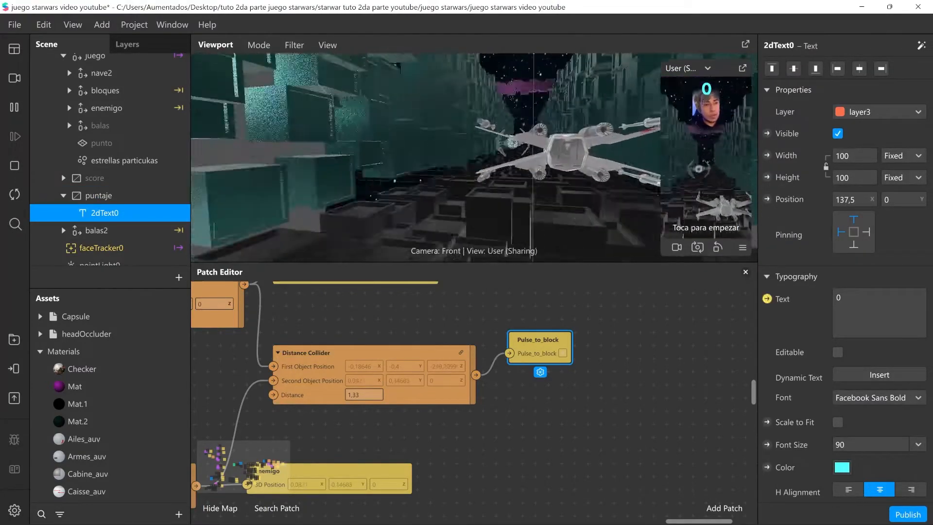
pyautogui.click(839, 298)
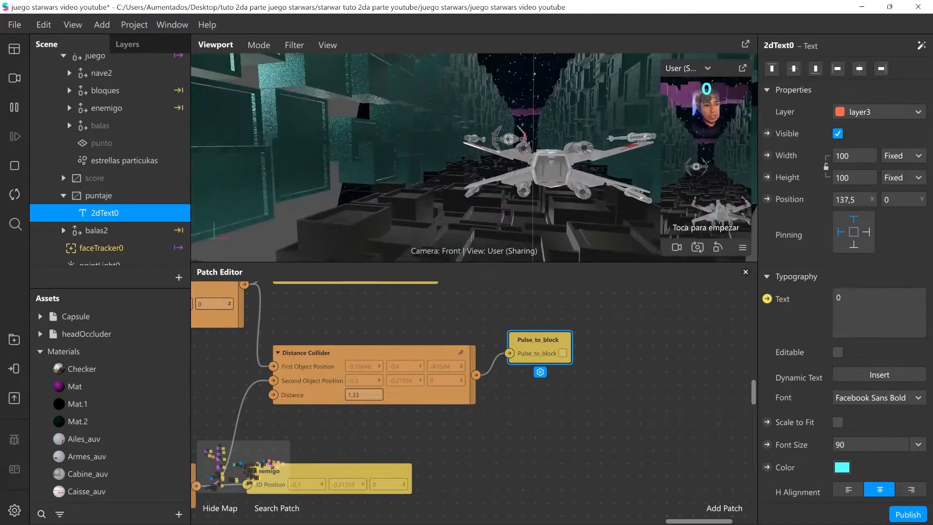
pyautogui.click(767, 299)
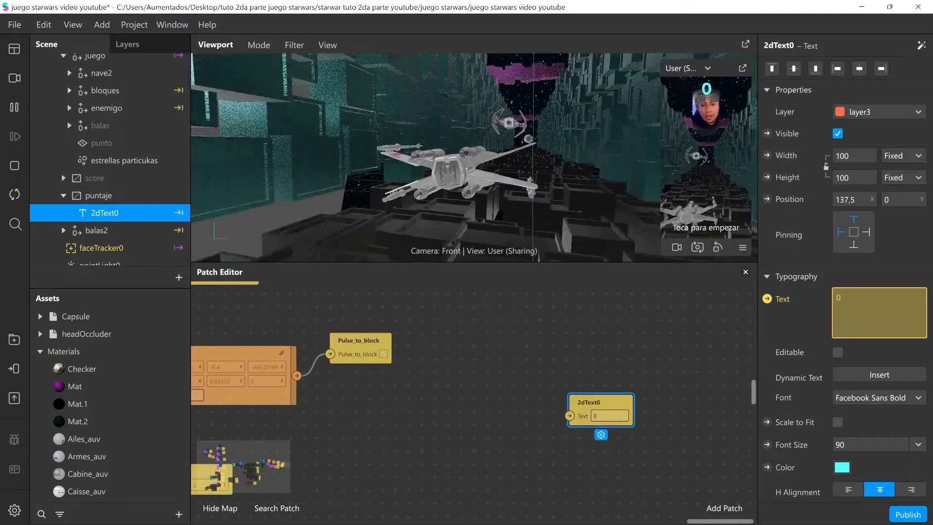
# Add a Counter patch between the Distance Collider and 2dText0, and connect the On Collision Pulse output to it.
pyautogui.doubleClick(429, 443)
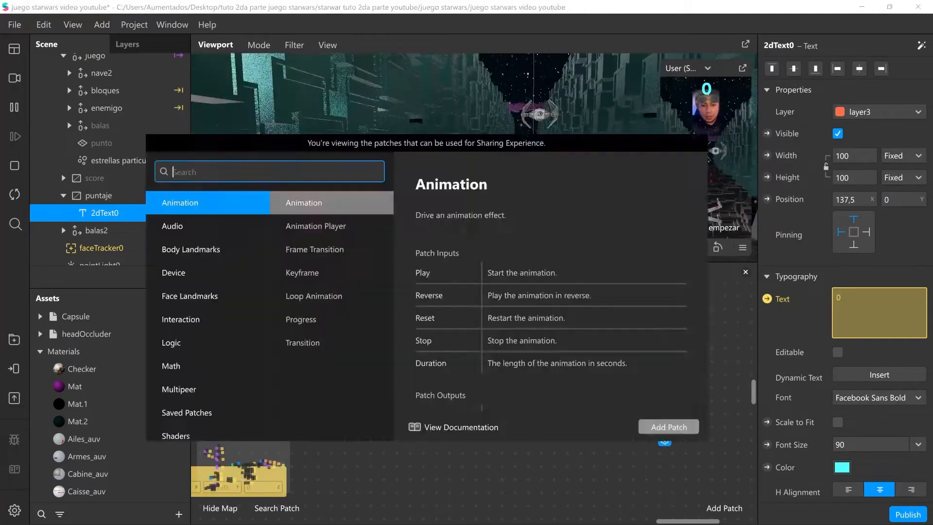
pyautogui.write('cou')
pyautogui.press('Return')
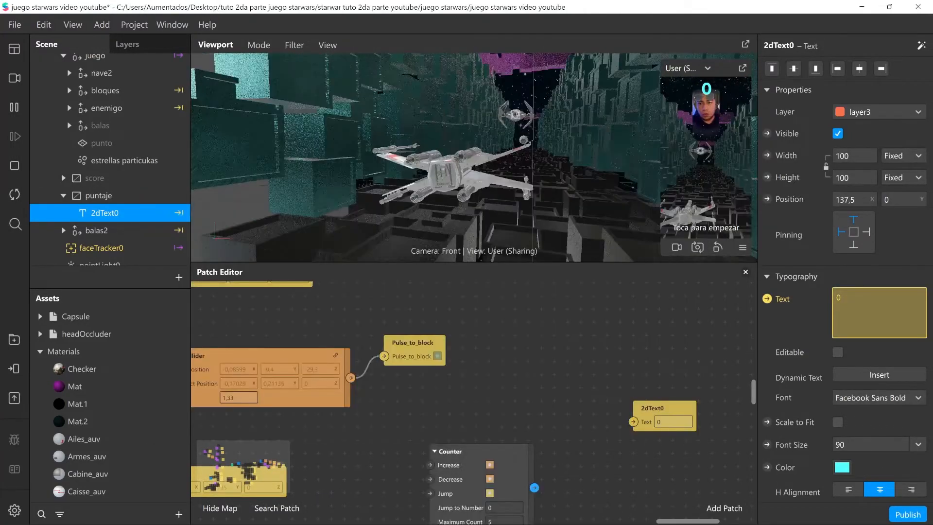
pyautogui.moveTo(350, 377); pyautogui.dragTo(438, 396)
pyautogui.hscroll(3, 486, 389)
# Add a To String patch between the Counter and 2dText0, and connect the Counter's output through it to the Text input.
pyautogui.moveTo(582, 389); pyautogui.dragTo(633, 382)
pyautogui.doubleClick(520, 418)
pyautogui.write('to s')
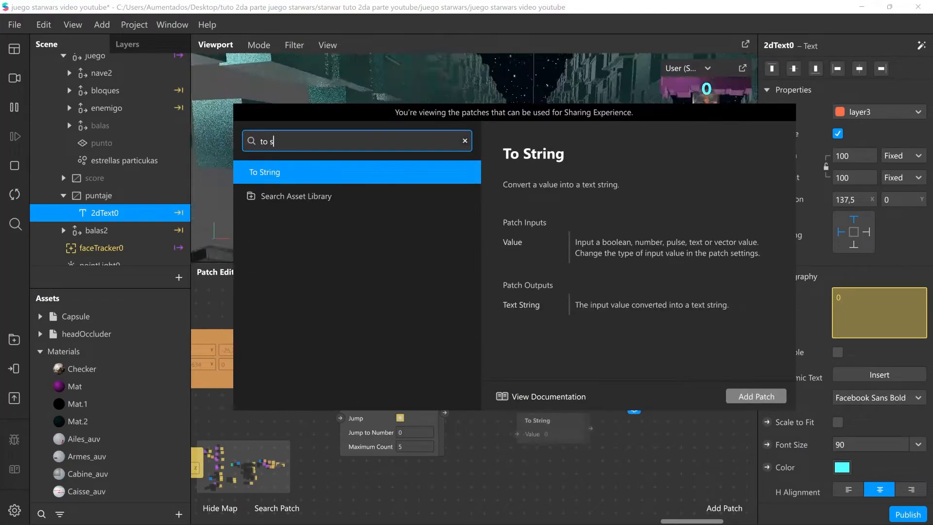
pyautogui.press('Return')
pyautogui.moveTo(445, 412); pyautogui.dragTo(603, 389)
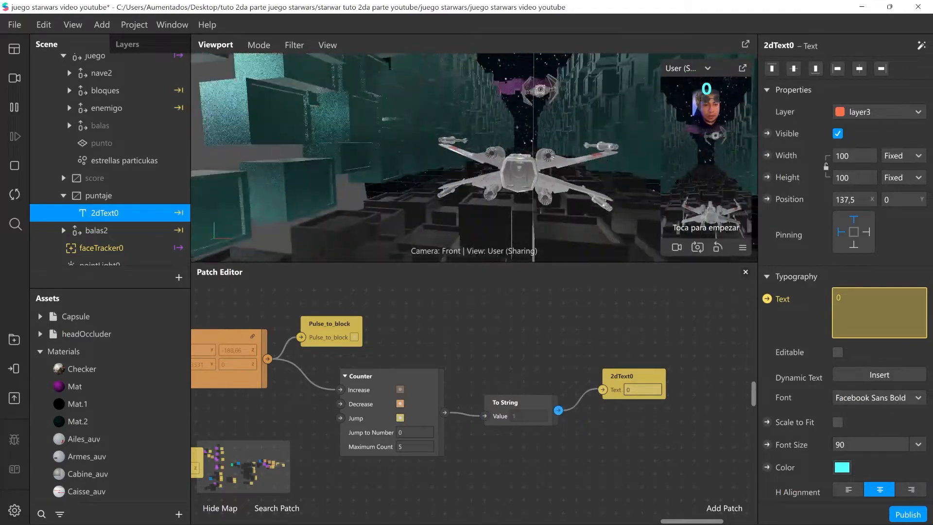
# Set the Counter patch's Maximum Count to 999.
pyautogui.click(400, 447)
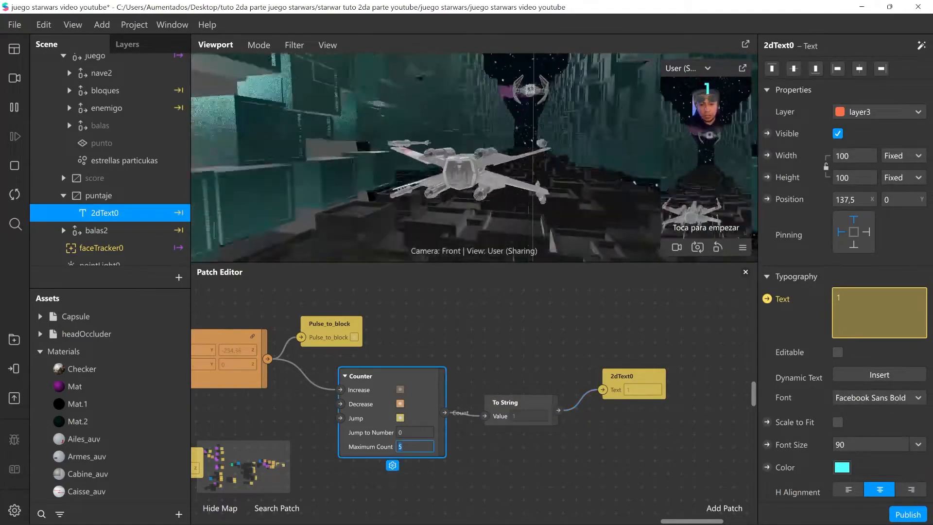
pyautogui.press('BackSpace')
pyautogui.write('999')
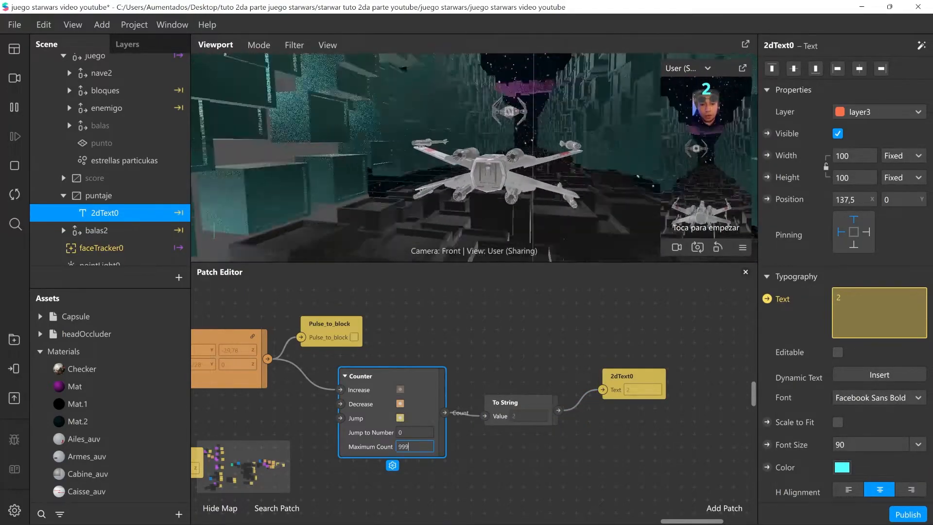
pyautogui.press('Return')
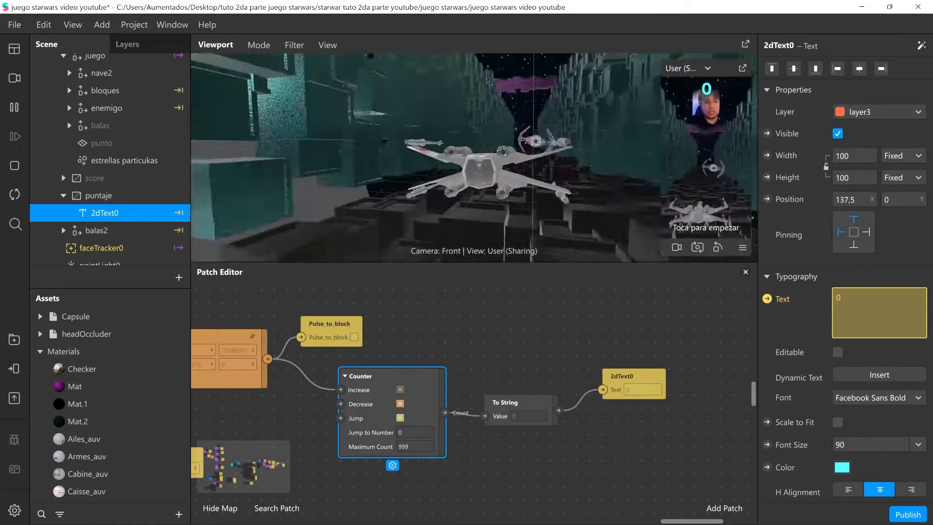
# Examine the patch graph from the enemy ship's movement through the Distance Collider to the score Counter.
pyautogui.scroll(-1, 533, 433)
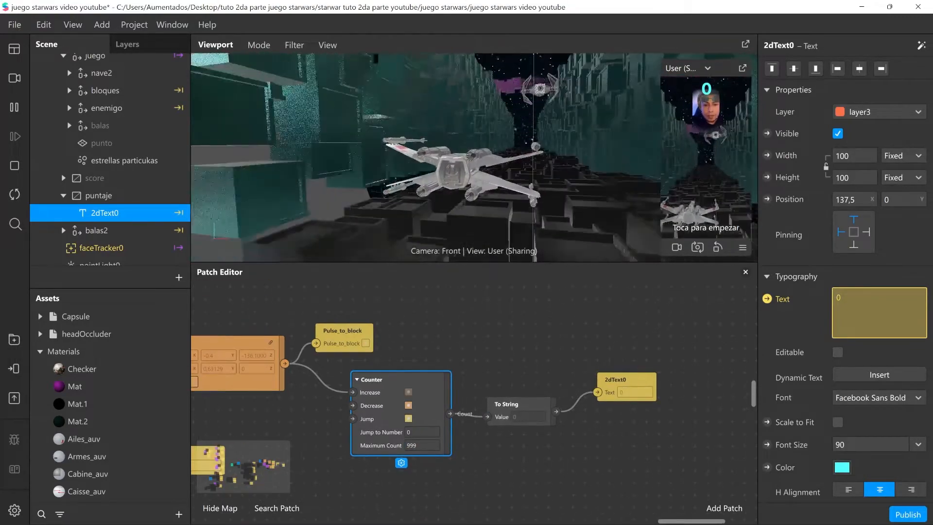
pyautogui.scroll(-1, 541, 461)
pyautogui.moveTo(541, 462); pyautogui.dragTo(558, 422, button='middle')
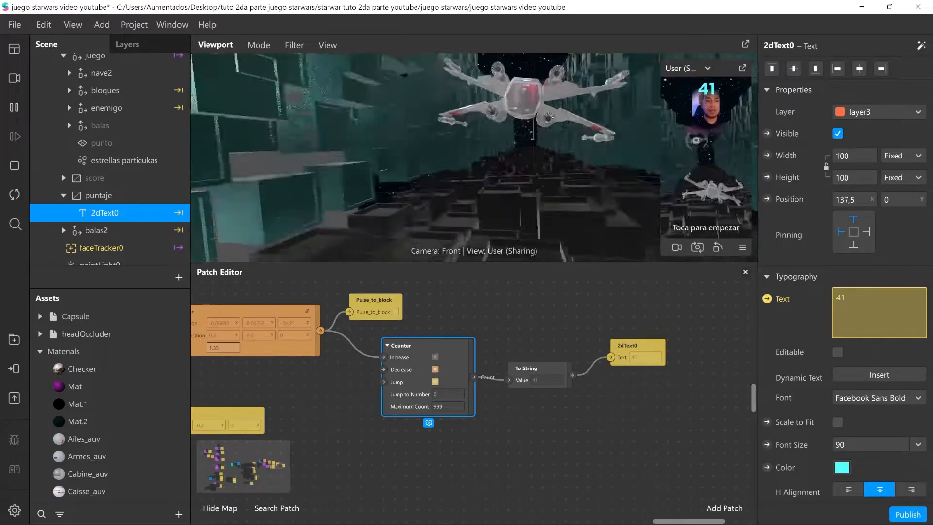
pyautogui.hscroll(-5, 474, 389)
pyautogui.scroll(-1, 474, 389)
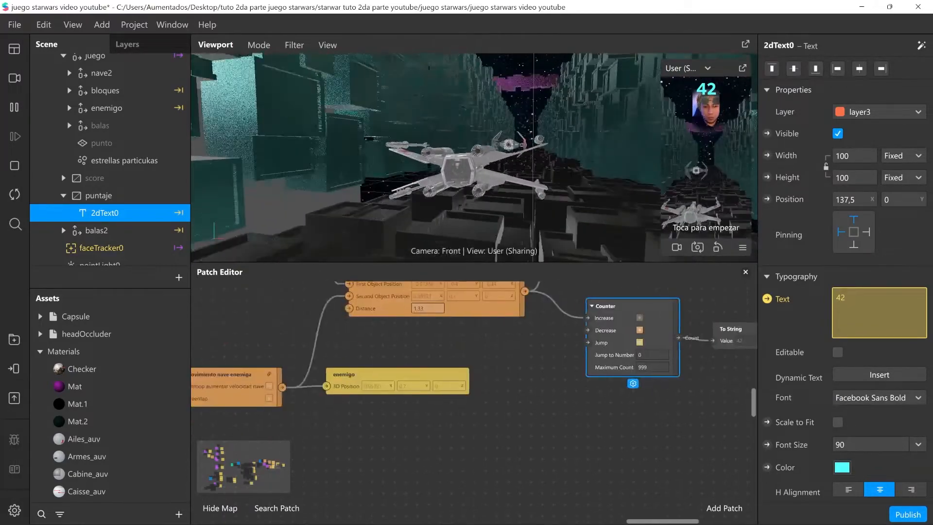
pyautogui.hscroll(-2, 474, 389)
pyautogui.scroll(-1, 474, 388)
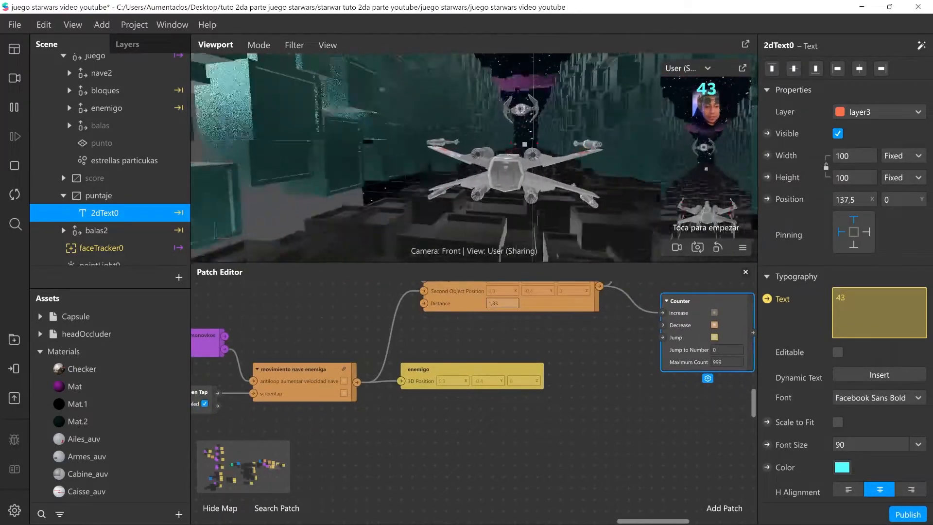
pyautogui.hscroll(6, 474, 389)
pyautogui.scroll(2, 474, 389)
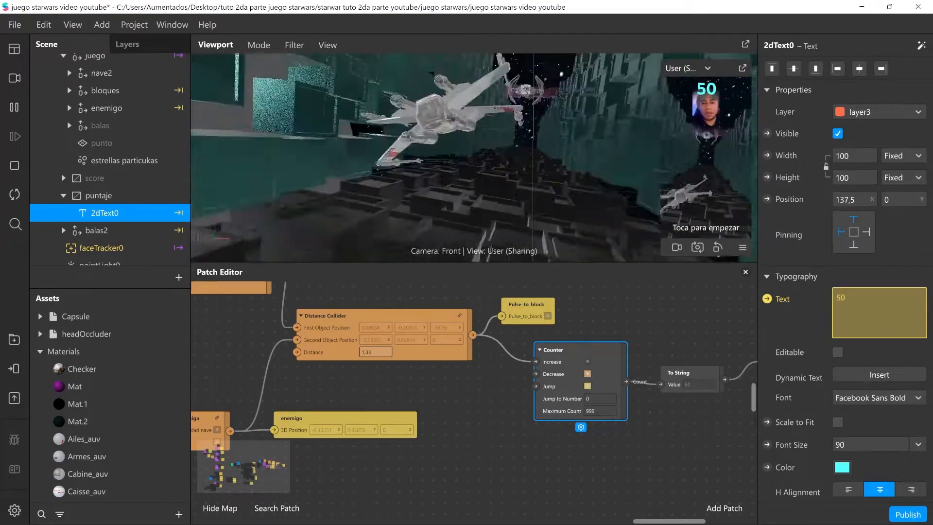
# Add a plane inside the casco y juego null object.
pyautogui.click(40, 351)
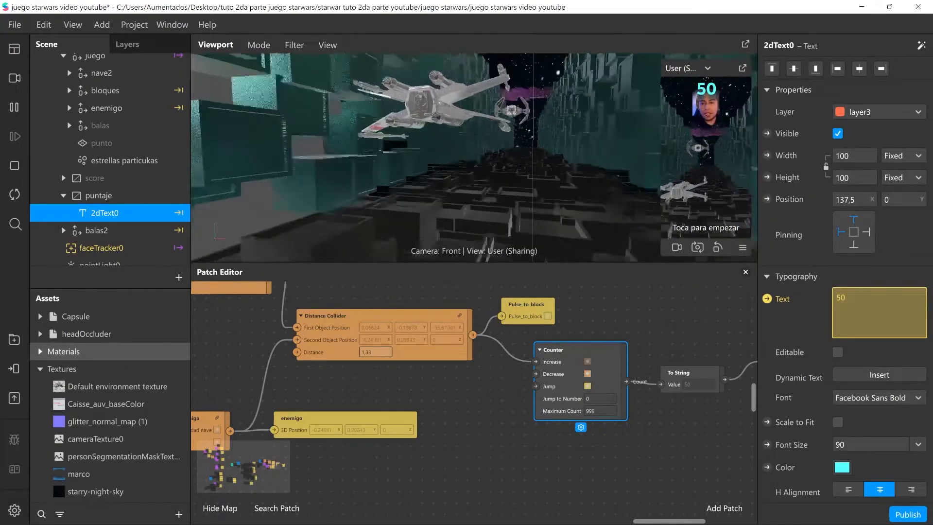
pyautogui.scroll(2, 110, 233)
pyautogui.scroll(-4, 110, 231)
pyautogui.scroll(6, 109, 231)
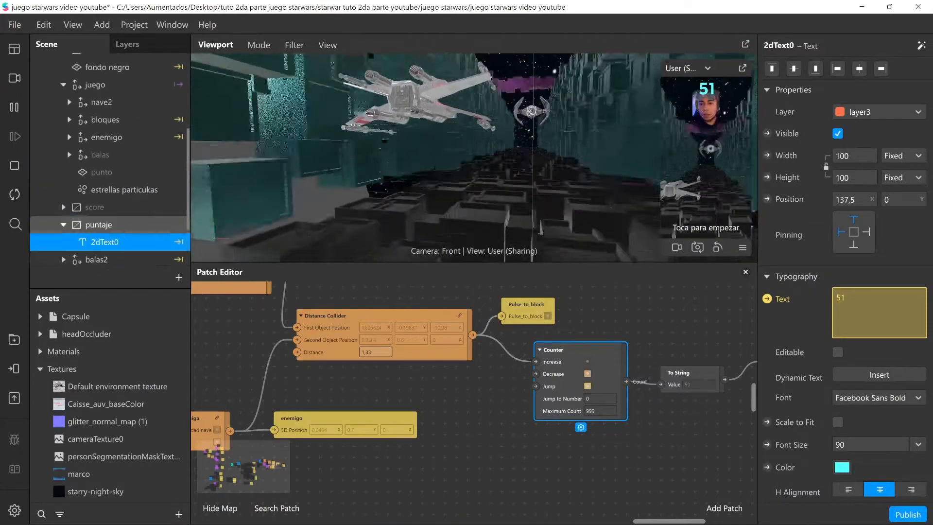
pyautogui.scroll(2, 109, 231)
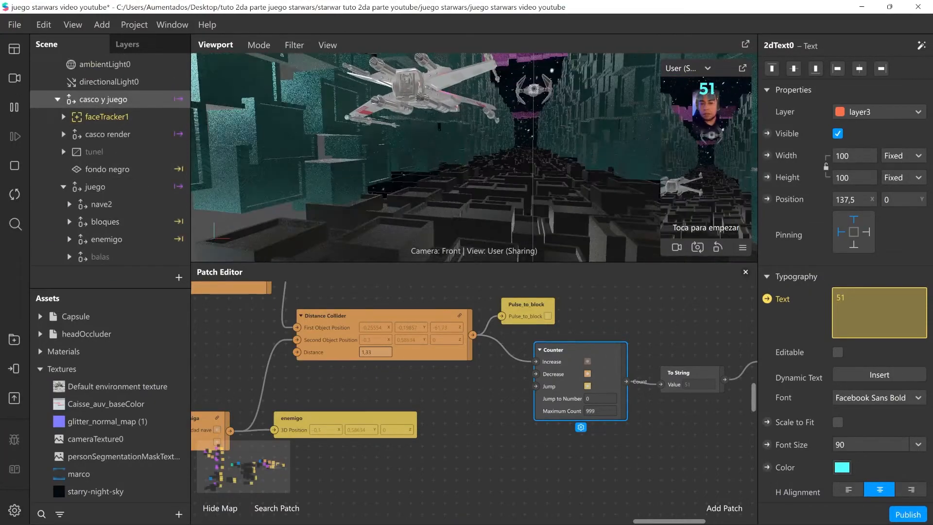
pyautogui.click(98, 99)
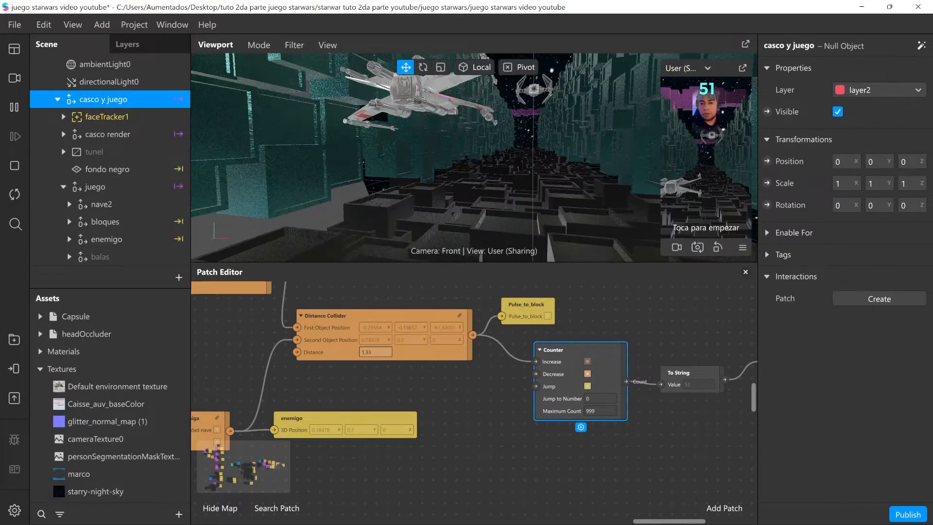
pyautogui.rightClick(119, 100)
pyautogui.moveTo(170, 111)
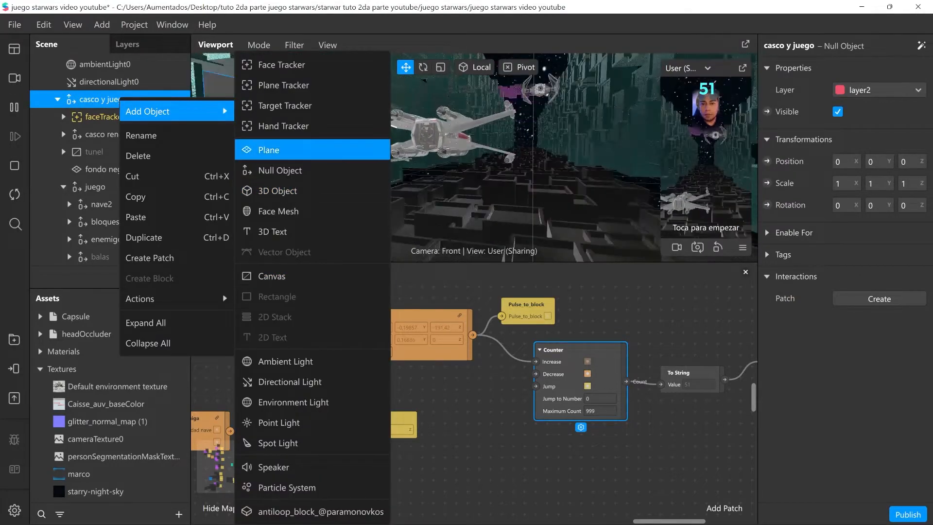
pyautogui.click(268, 150)
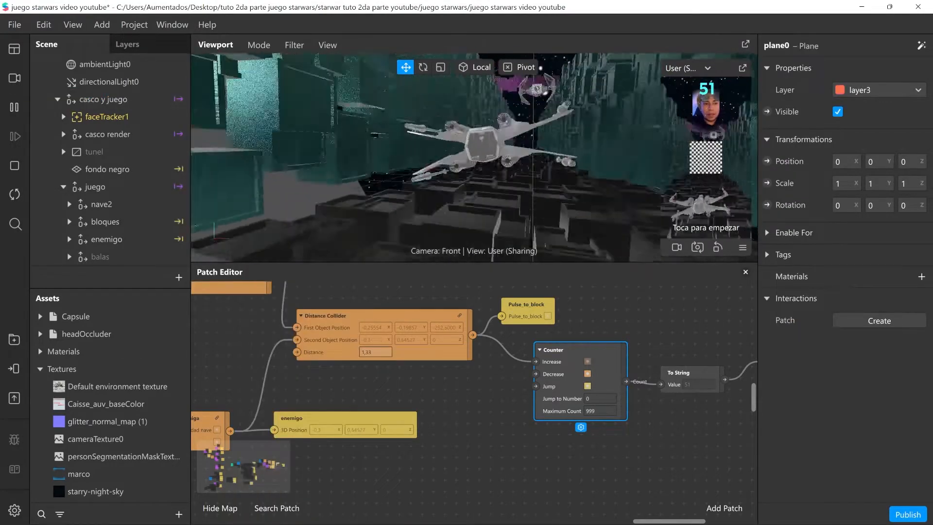
# Assign the existing game over material to the new plane.
pyautogui.click(921, 277)
pyautogui.scroll(-8, 863, 466)
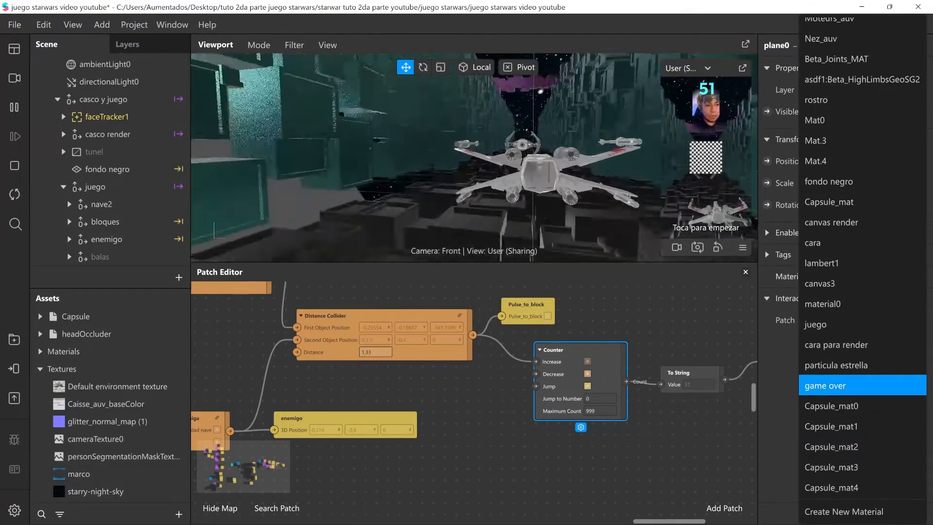
pyautogui.click(836, 385)
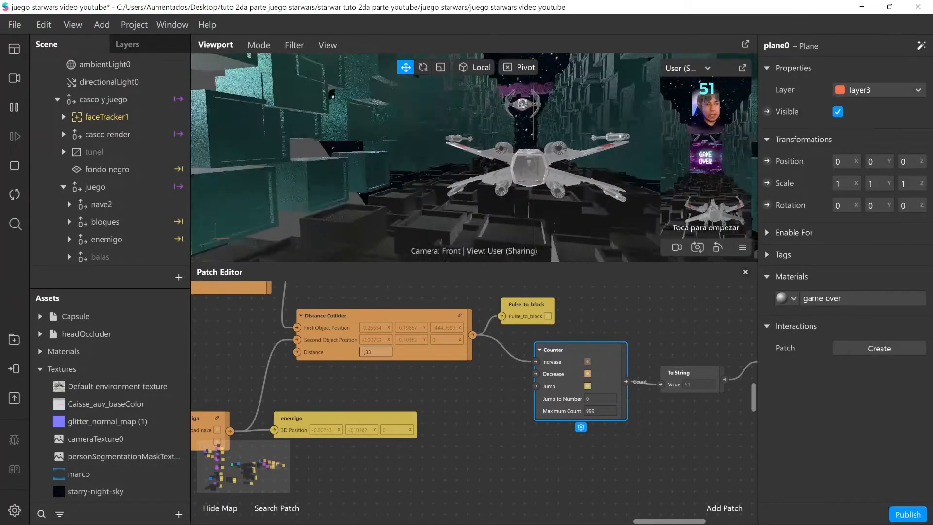
# Locate the game over material among the project assets and examine its shader and texture settings.
pyautogui.scroll(-3, 98, 421)
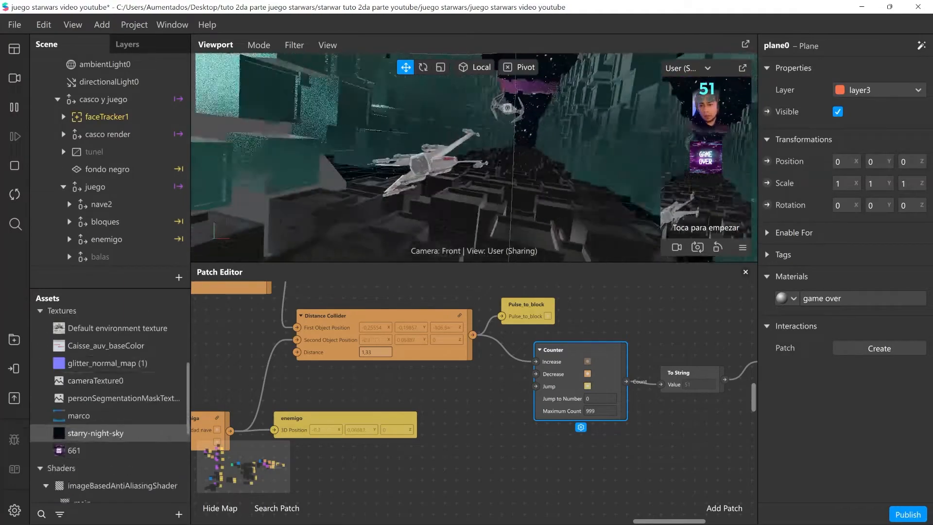
pyautogui.scroll(8, 98, 421)
pyautogui.scroll(-10, 97, 421)
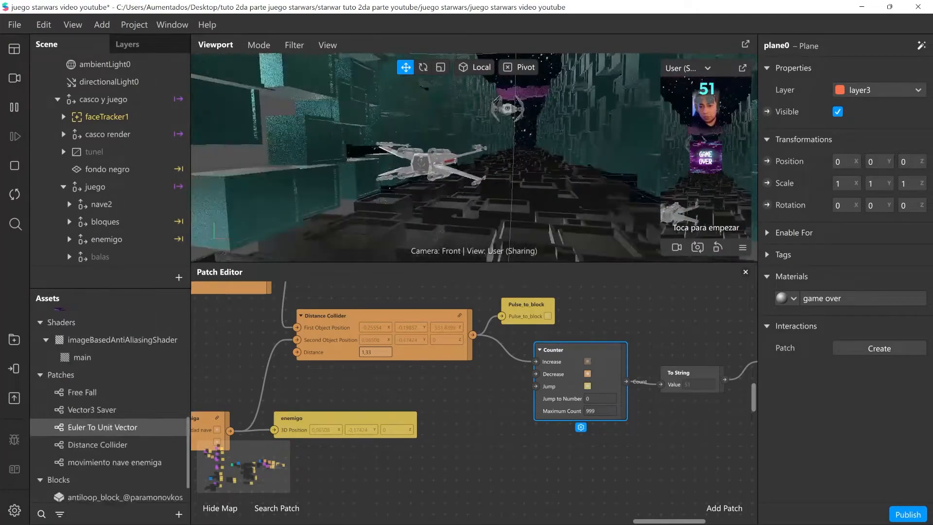
pyautogui.scroll(7, 97, 427)
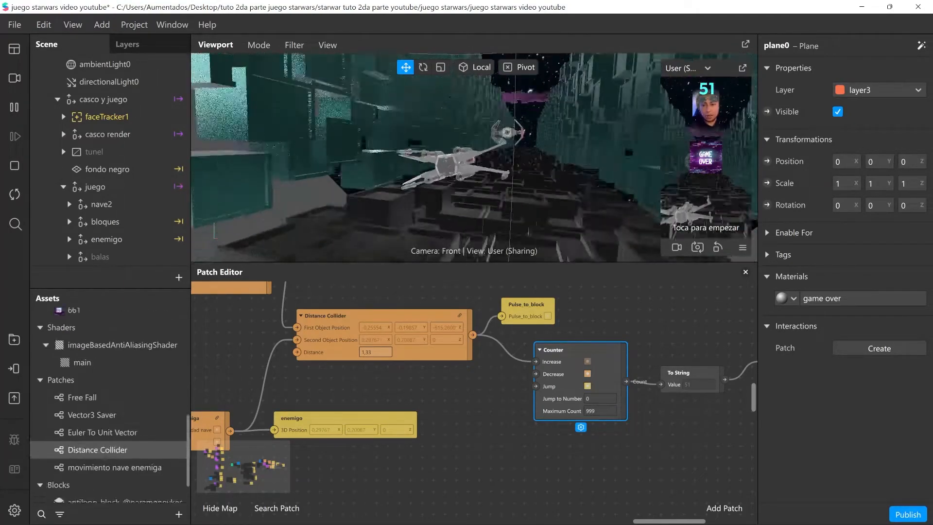
pyautogui.scroll(10, 97, 427)
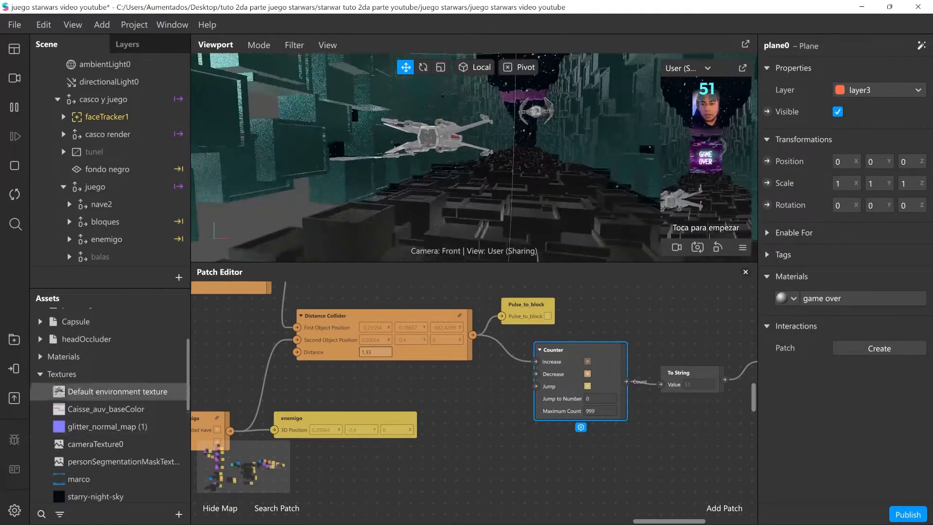
pyautogui.click(40, 356)
pyautogui.scroll(-8, 98, 428)
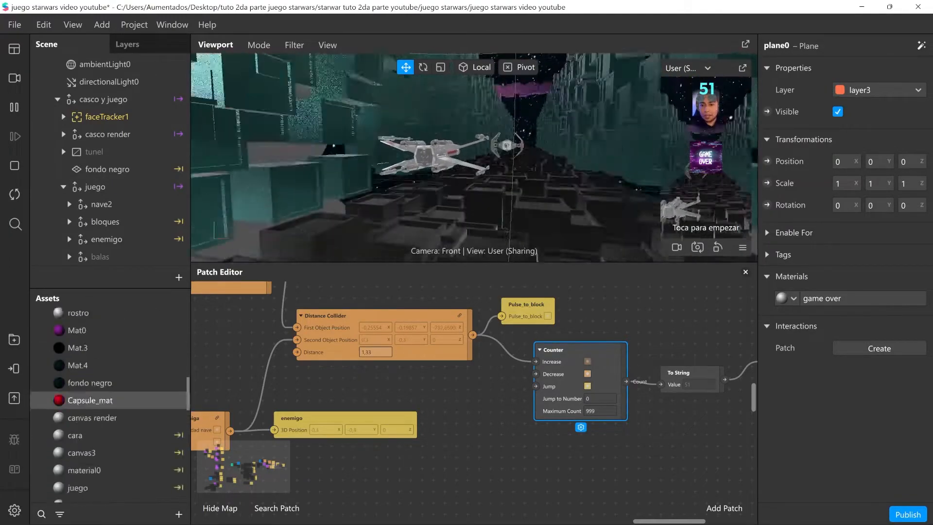
pyautogui.scroll(3, 97, 428)
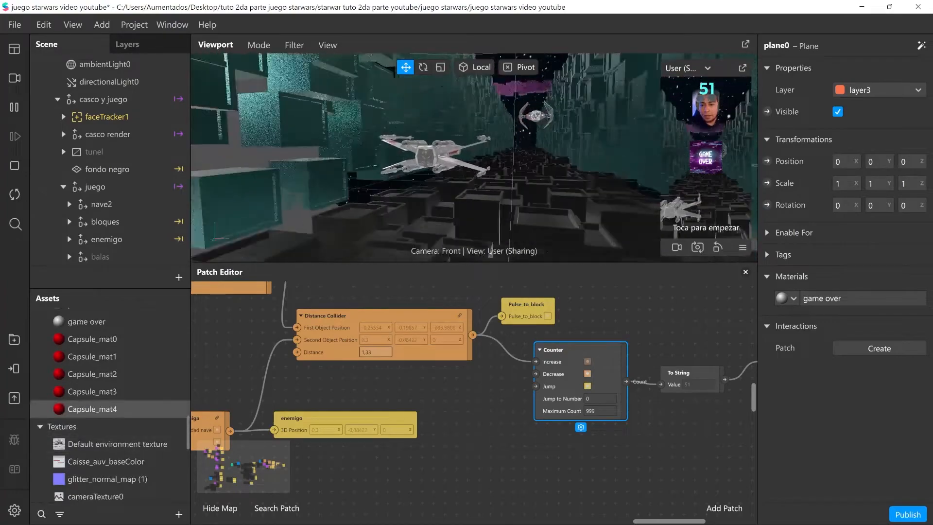
pyautogui.click(97, 365)
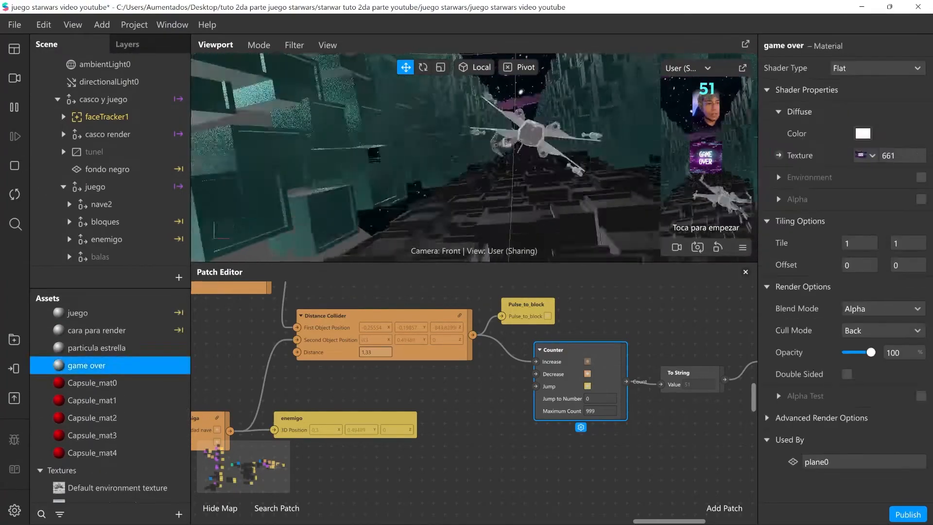
pyautogui.click(873, 156)
pyautogui.press('Escape')
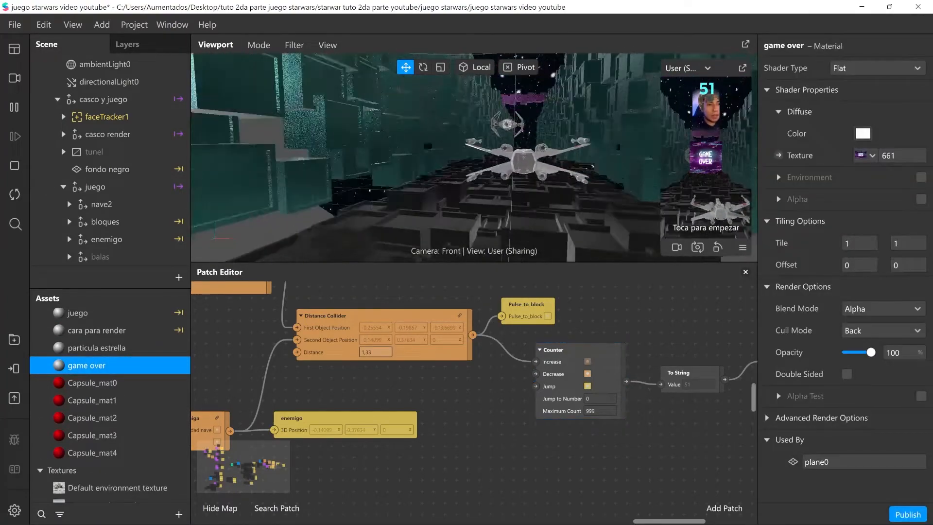
# Inspect the 661 texture's properties and preview, and return to the game over material's settings.
pyautogui.scroll(-6, 110, 404)
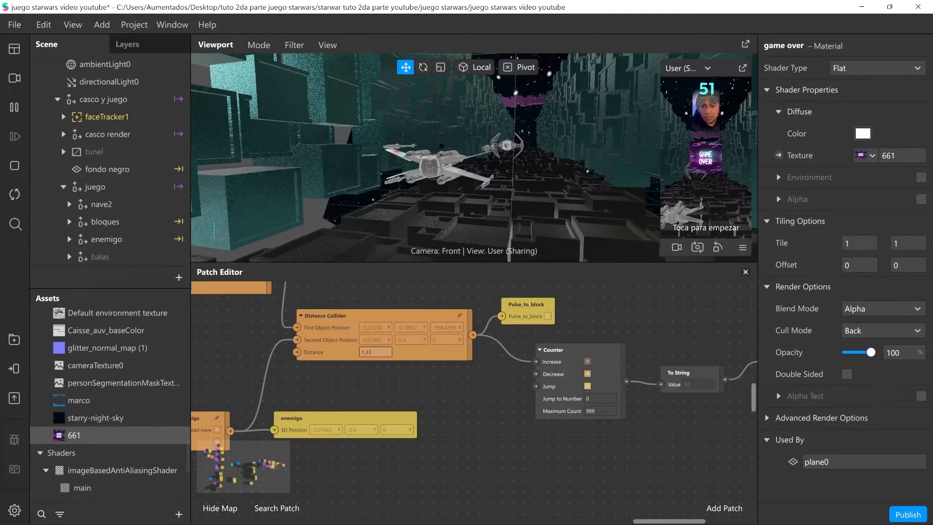
pyautogui.click(109, 435)
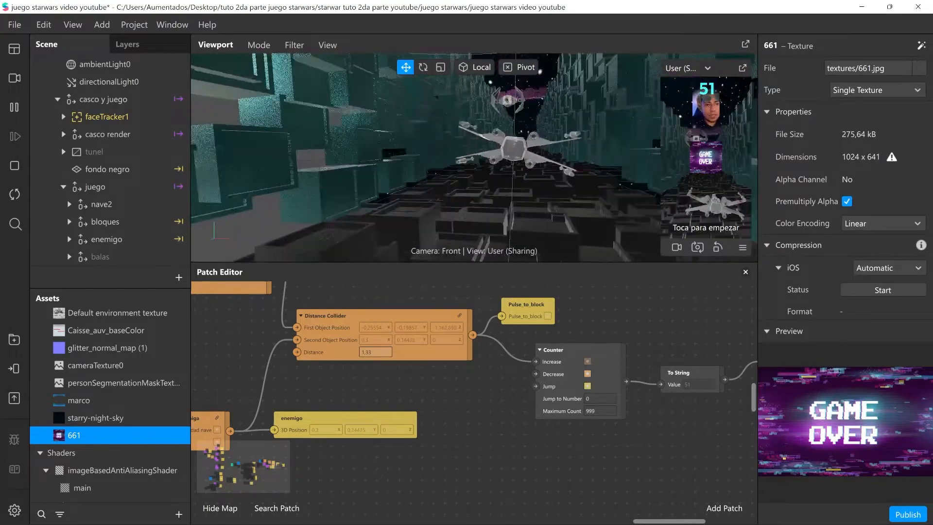
pyautogui.scroll(3, 112, 388)
pyautogui.scroll(2, 112, 394)
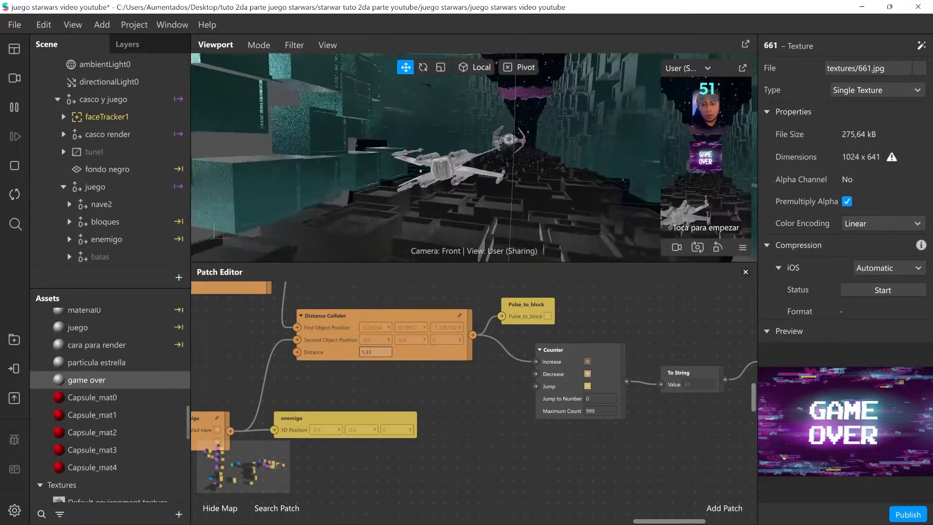
pyautogui.click(88, 379)
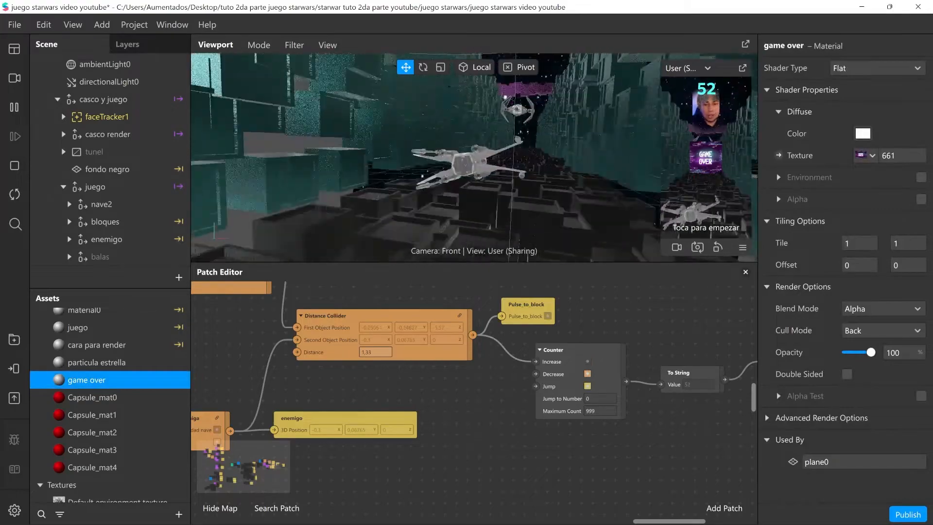
# Rename the game-over plane as final juego in the scene hierarchy.
pyautogui.scroll(-3, 107, 212)
pyautogui.scroll(-2, 107, 199)
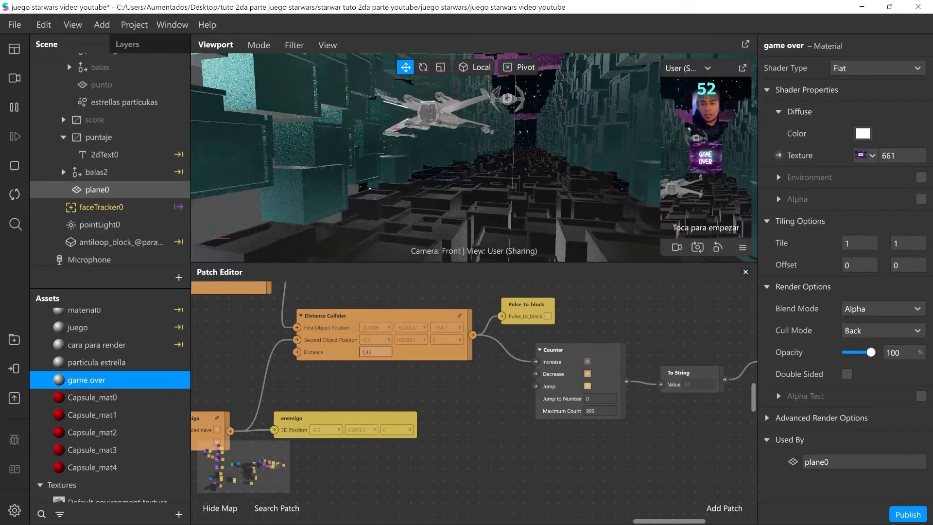
pyautogui.click(97, 189)
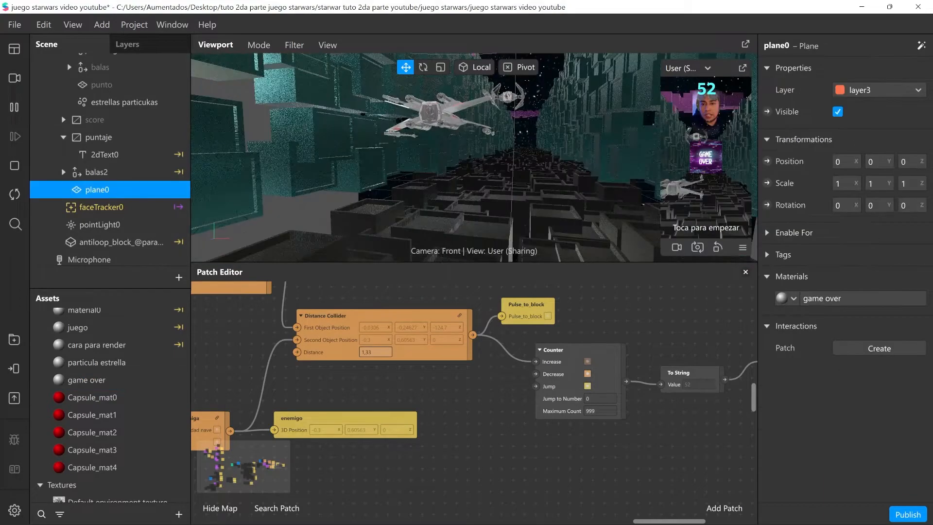
pyautogui.doubleClick(97, 189)
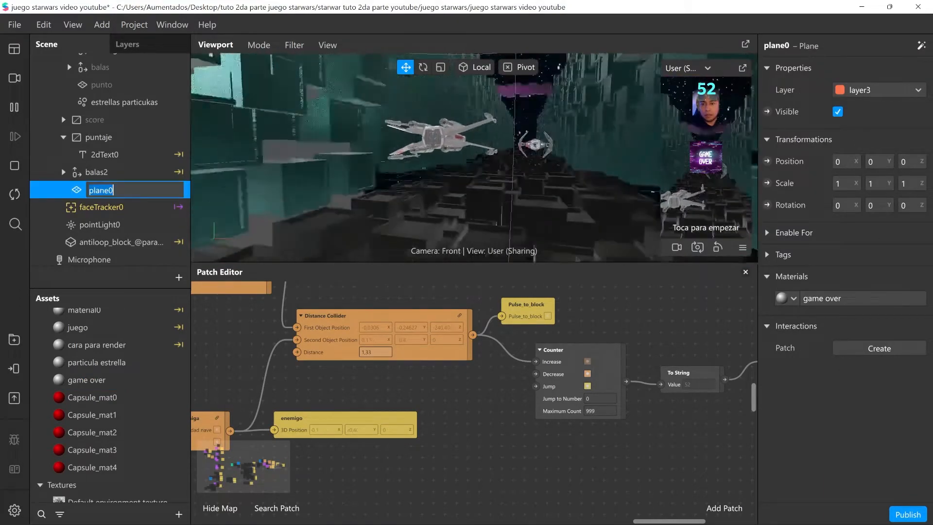
pyautogui.write('ba')
pyautogui.press('BackSpace')
pyautogui.press('BackSpace')
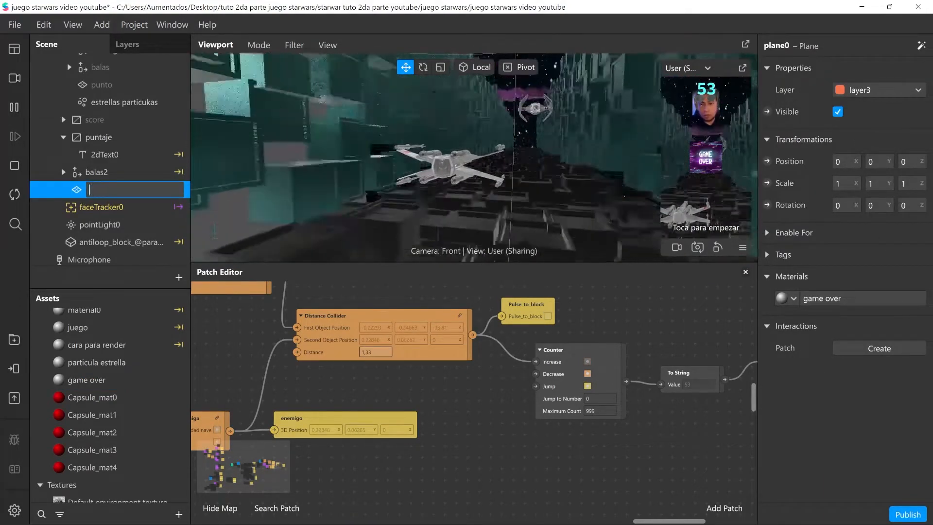
pyautogui.write('final juego')
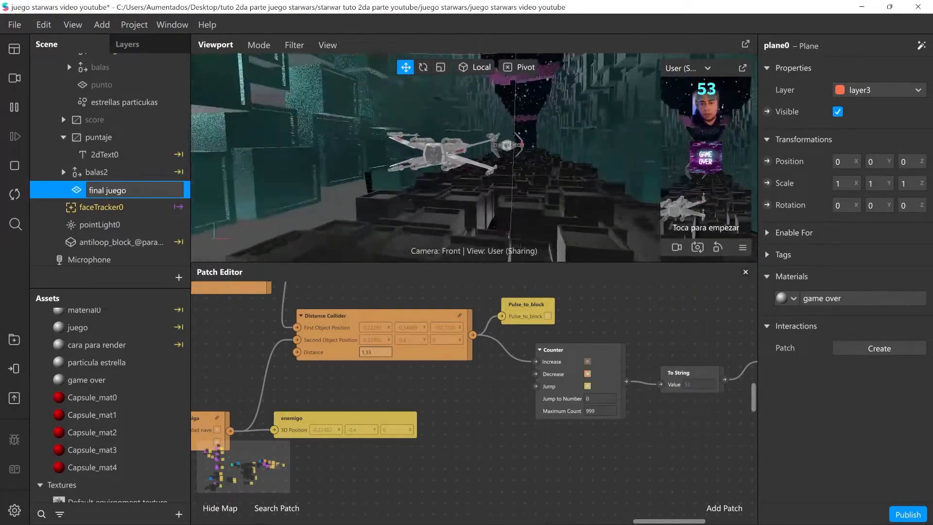
pyautogui.press('Return')
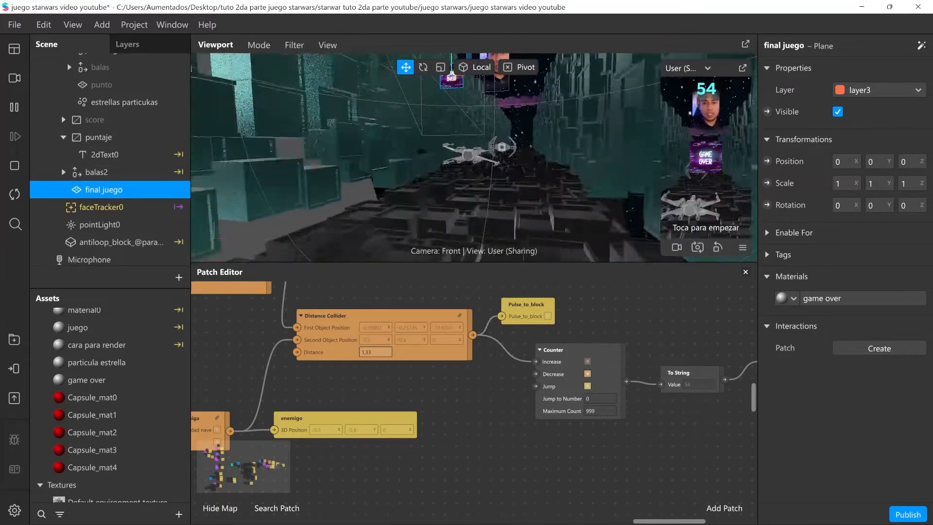
# Widen and enlarge the final juego plane to a scale of about 4.12 × 2.24 × 2.24.
pyautogui.press('r')
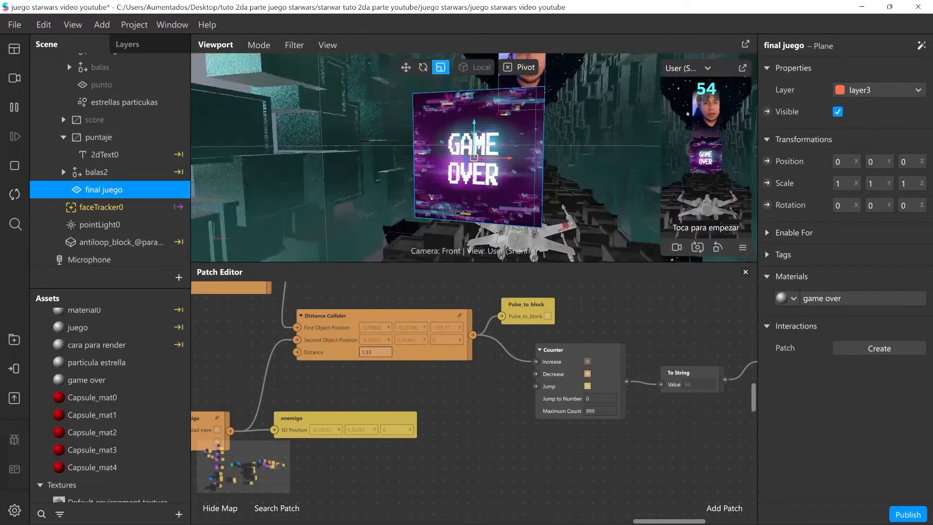
pyautogui.moveTo(508, 158); pyautogui.dragTo(536, 158)
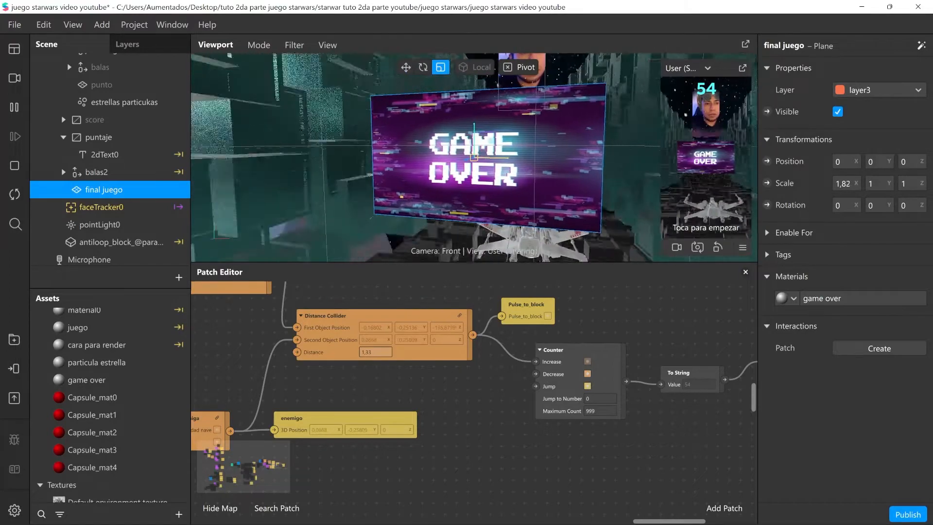
pyautogui.moveTo(474, 158); pyautogui.dragTo(488, 142)
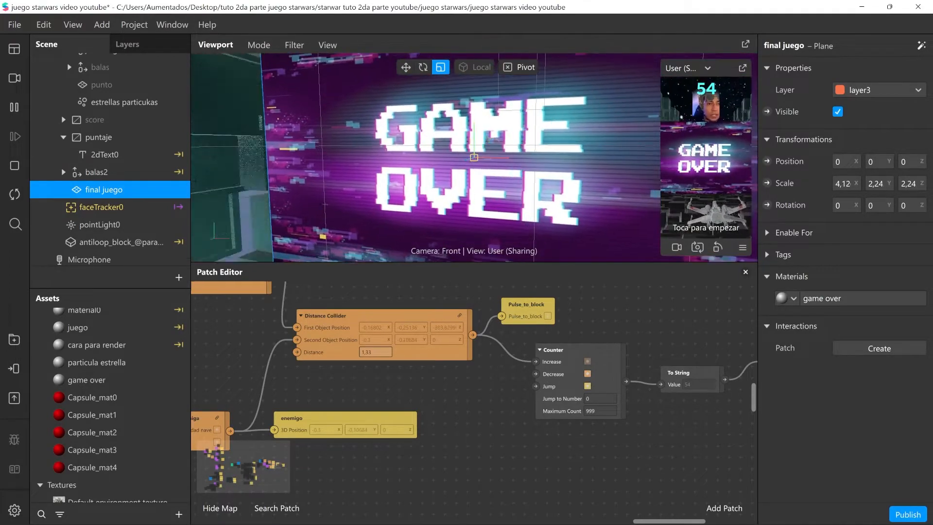
# Create a patch for the final juego plane's Visible property and place it in the empty area below the Counter patch.
pyautogui.scroll(-2, 474, 389)
pyautogui.hscroll(-4, 474, 388)
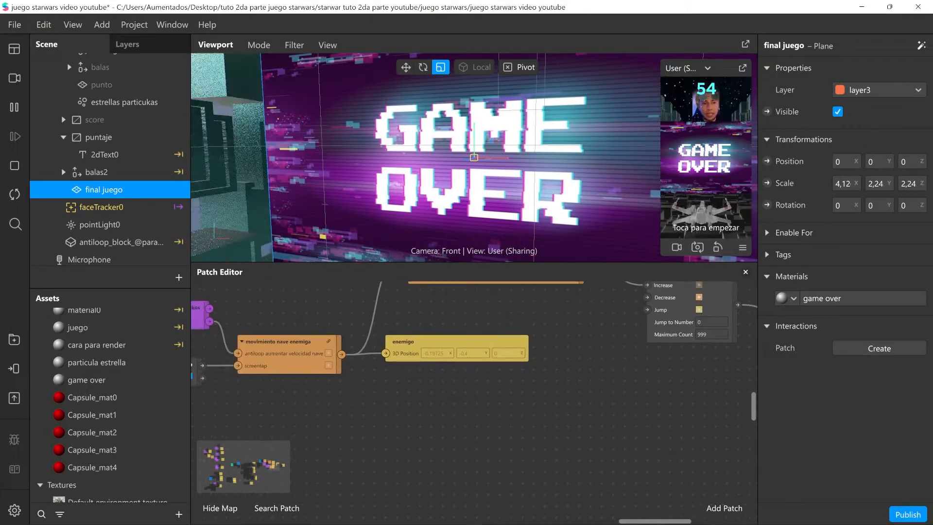
pyautogui.hscroll(3, 473, 389)
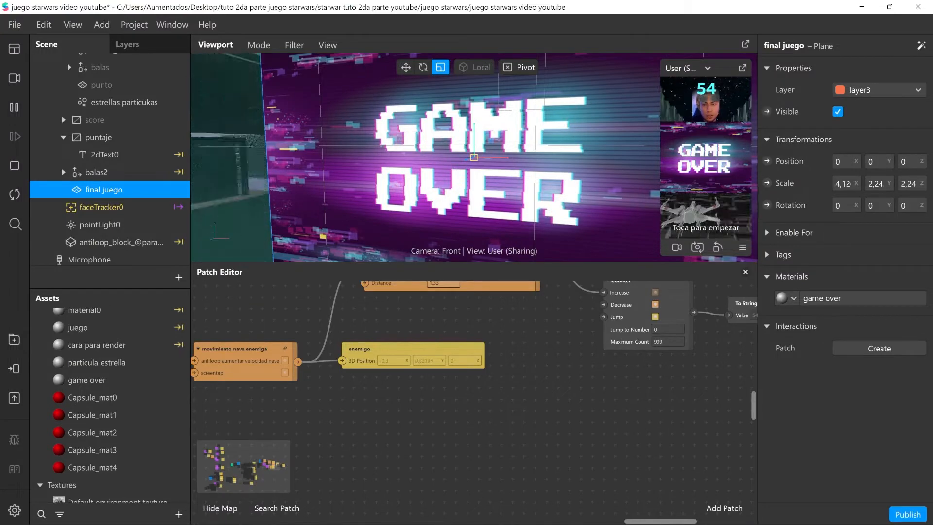
pyautogui.click(768, 112)
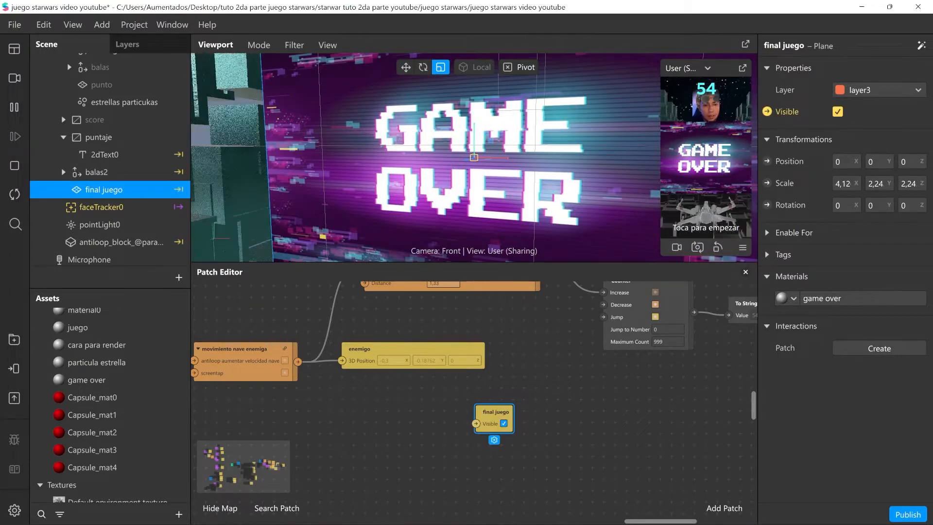
pyautogui.moveTo(494, 412); pyautogui.dragTo(564, 452)
pyautogui.hscroll(5, 474, 389)
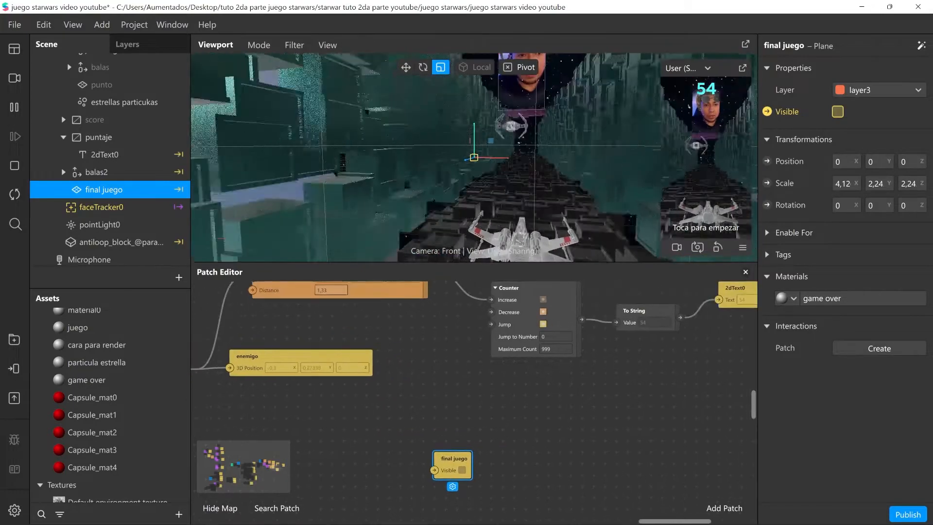
pyautogui.moveTo(454, 459); pyautogui.dragTo(488, 470)
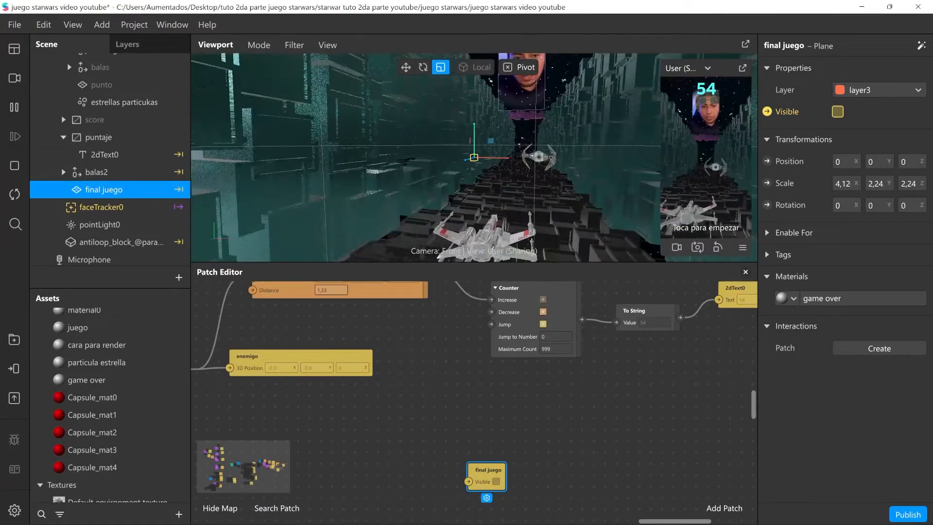
pyautogui.hscroll(-8, 475, 389)
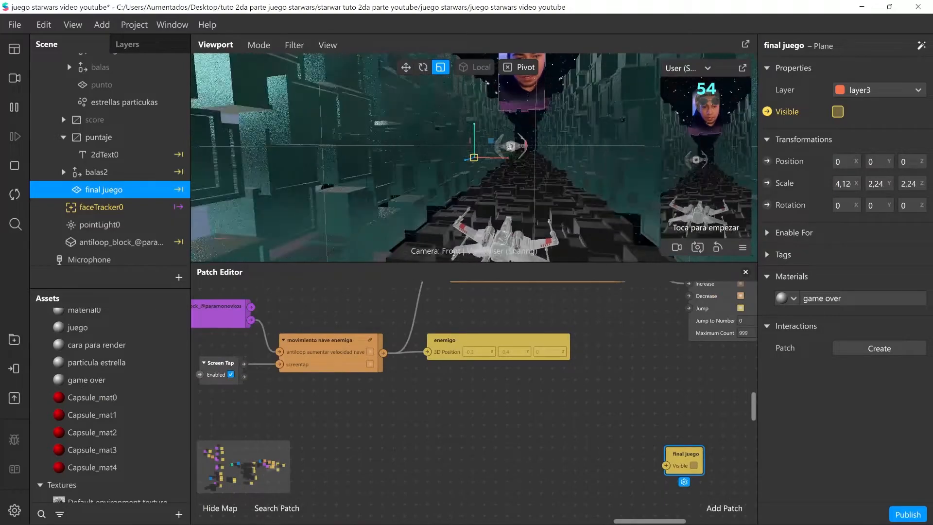
pyautogui.moveTo(685, 454); pyautogui.dragTo(719, 454)
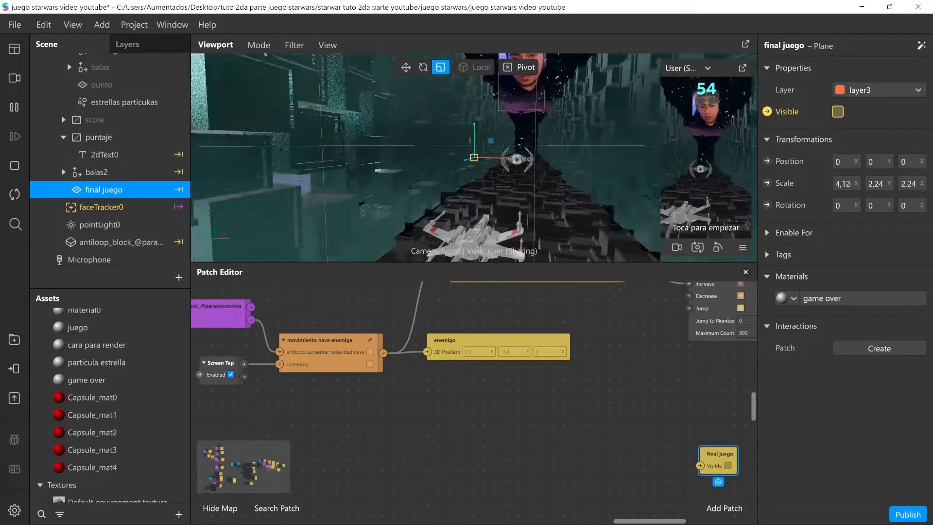
# Add Offset and Runtime patches, wiring Runtime into the Offset's Value and Screen Tap into its Reset.
pyautogui.hscroll(-2, 474, 379)
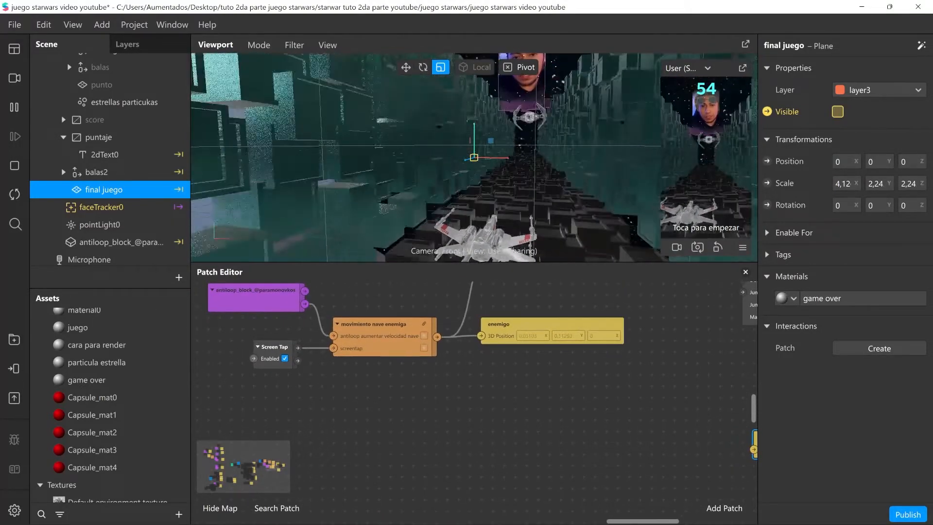
pyautogui.doubleClick(377, 451)
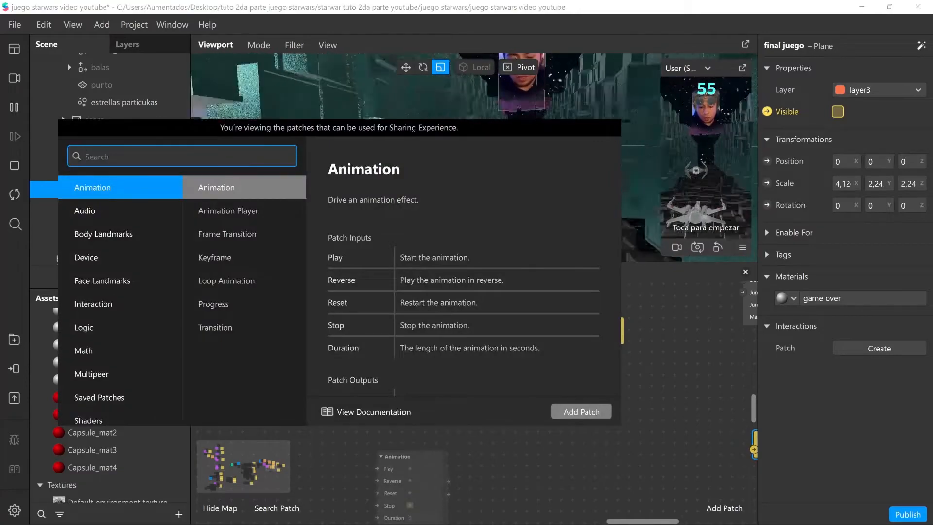
pyautogui.write('of')
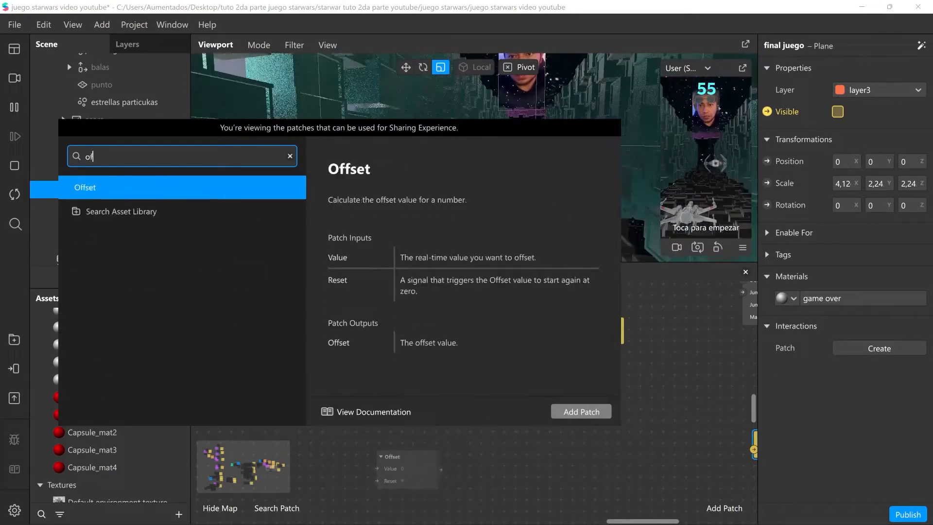
pyautogui.press('Return')
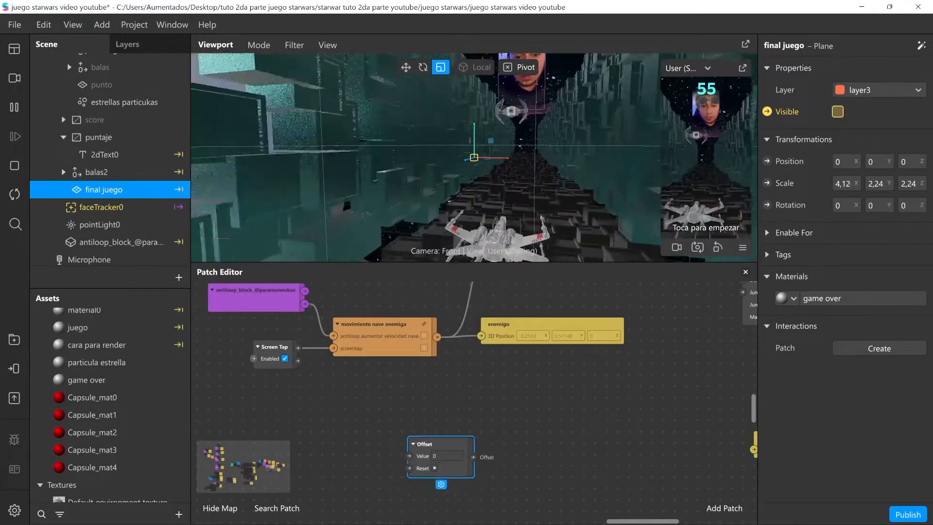
pyautogui.doubleClick(335, 481)
pyautogui.write('run')
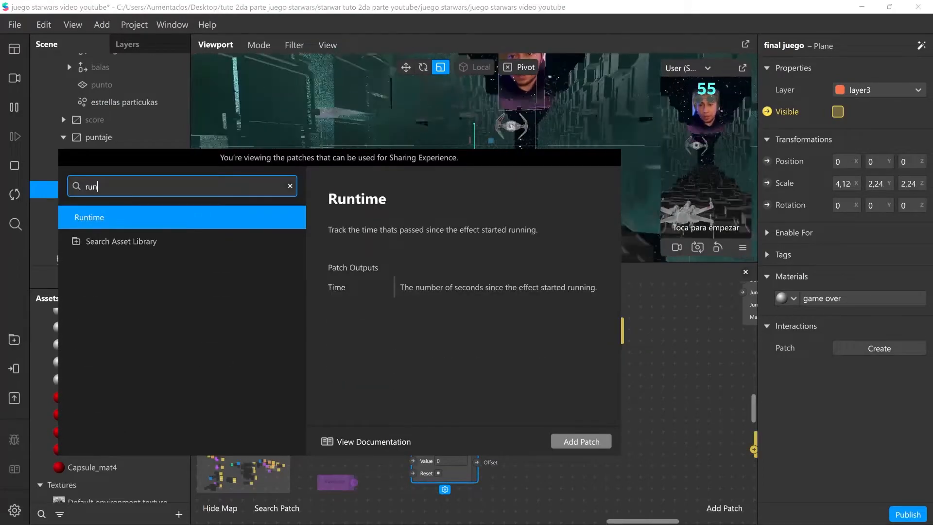
pyautogui.press('Return')
pyautogui.moveTo(298, 348); pyautogui.dragTo(413, 473)
pyautogui.moveTo(354, 482); pyautogui.dragTo(413, 460)
# Add a Greater Than patch fed by the Offset output and set its Second Input to 40.
pyautogui.moveTo(599, 520); pyautogui.dragTo(543, 513, button='middle')
pyautogui.doubleClick(543, 514)
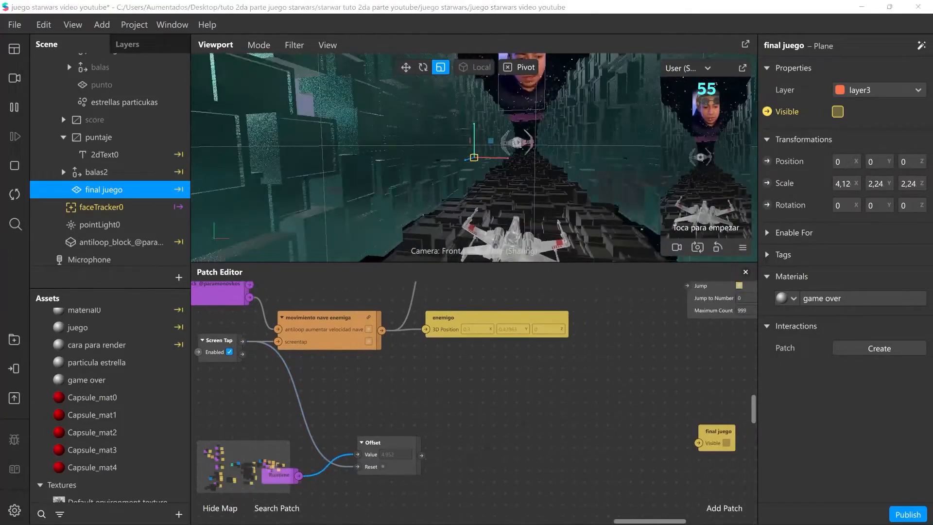
pyautogui.write('gre')
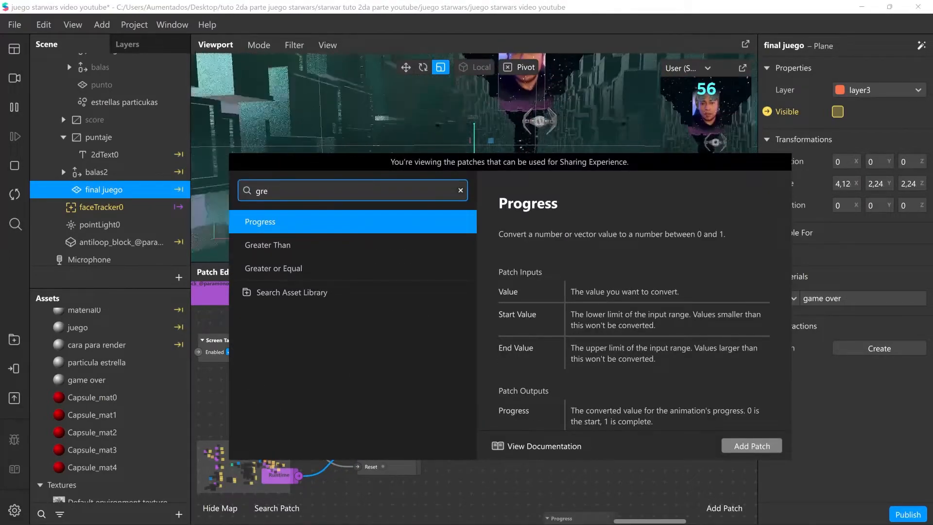
pyautogui.press('Down')
pyautogui.press('Return')
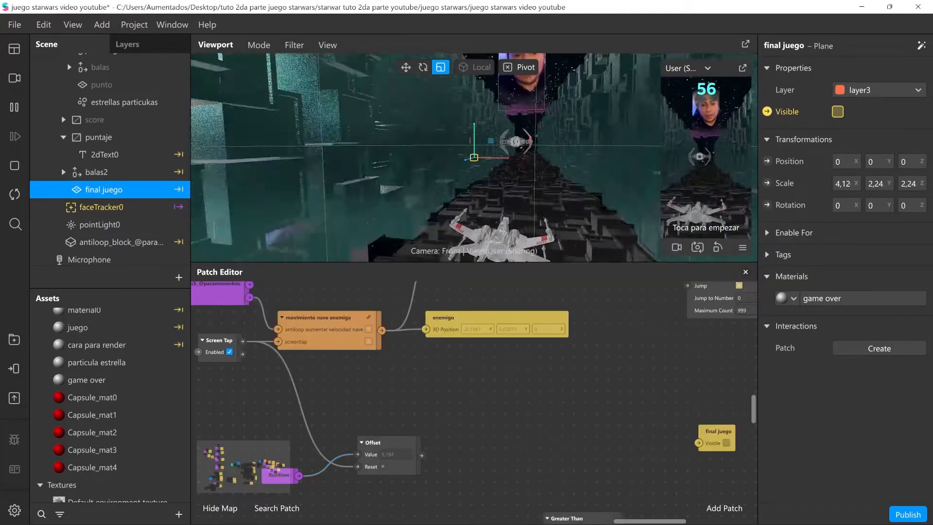
pyautogui.moveTo(566, 518)
pyautogui.mouseDown()
pyautogui.moveTo(460, 442)
pyautogui.moveTo(437, 454)
pyautogui.mouseUp()
pyautogui.click(493, 466)
pyautogui.write('40')
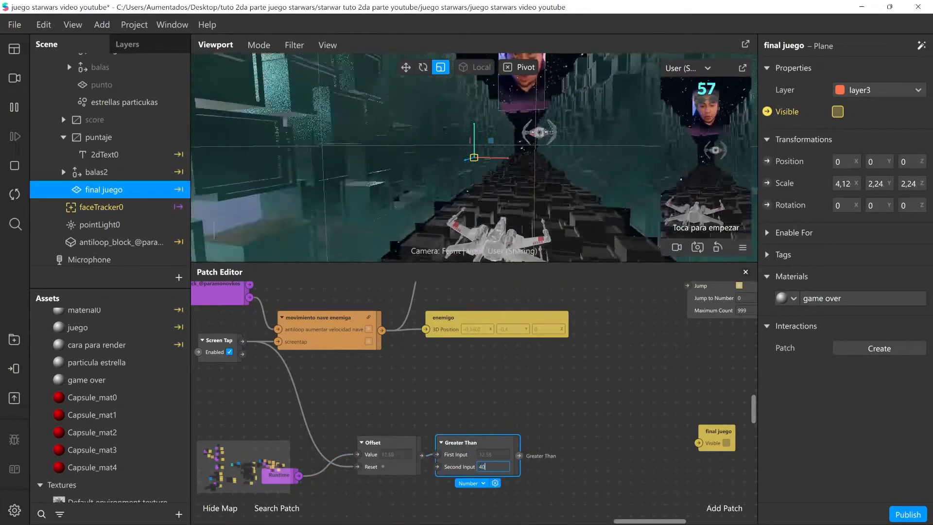
pyautogui.press('Return')
pyautogui.press('Escape')
# Add a Switch patch, connect its output to final juego's Visible input, and place it beside that patch.
pyautogui.hscroll(2, 474, 389)
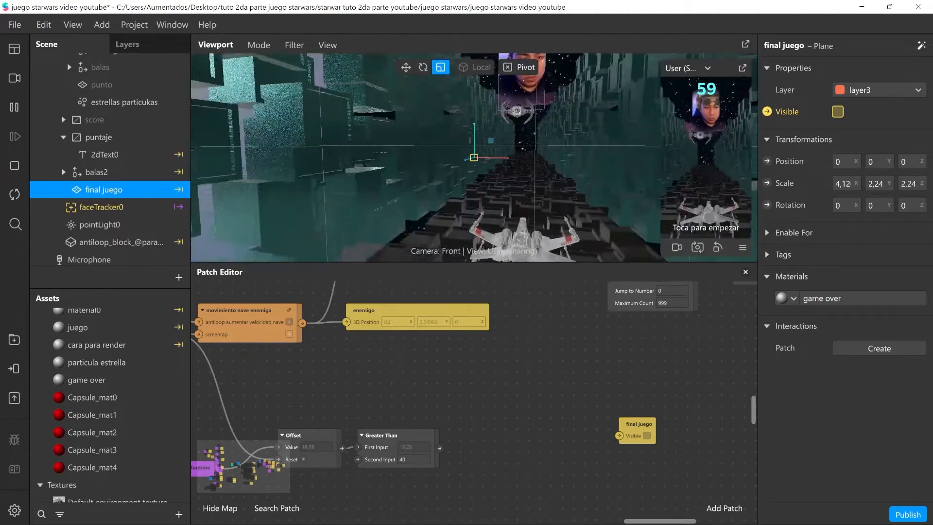
pyautogui.doubleClick(486, 506)
pyautogui.write('s')
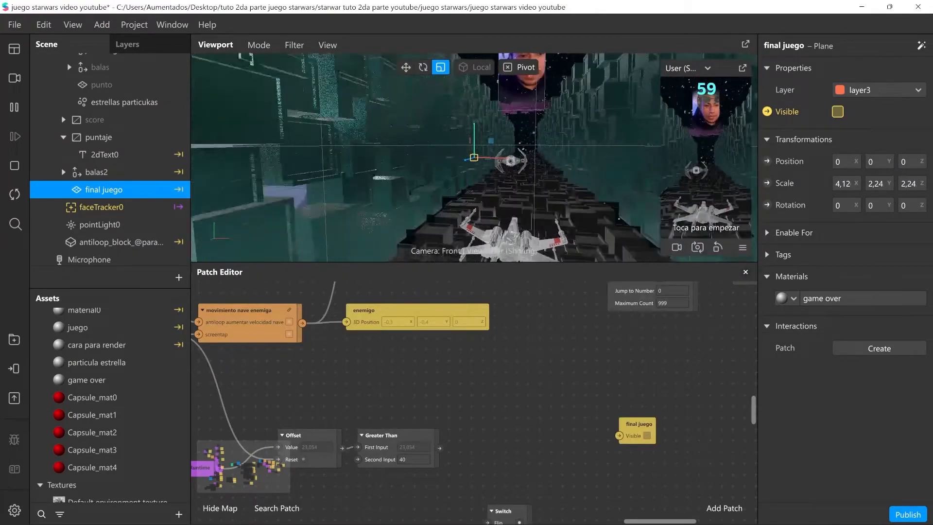
pyautogui.moveTo(500, 511); pyautogui.dragTo(620, 436)
pyautogui.moveTo(523, 412); pyautogui.dragTo(559, 424)
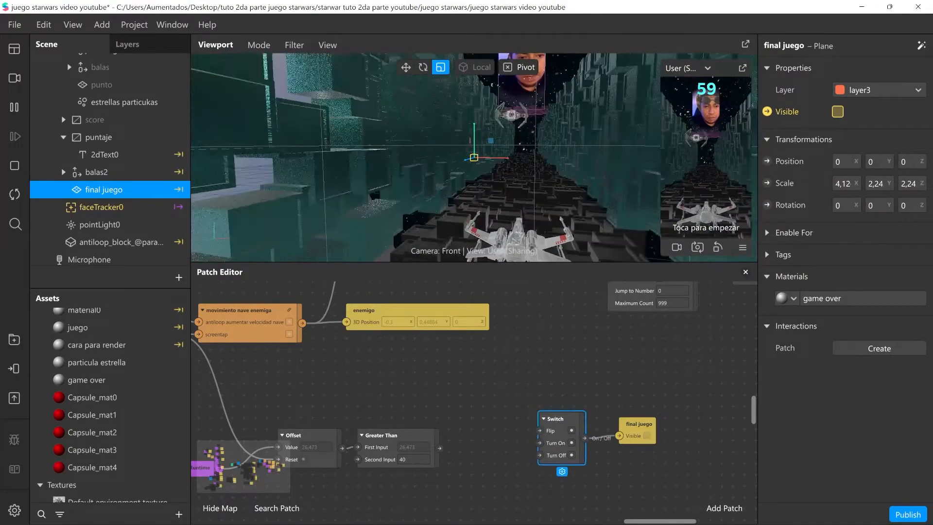
# Link Greater Than through a Pulse patch to the Switch's Turn On, and connect Screen Tap to its Turn Off.
pyautogui.moveTo(439, 448); pyautogui.dragTo(539, 448)
pyautogui.moveTo(537, 448); pyautogui.dragTo(568, 428, button='middle')
pyautogui.moveTo(536, 419); pyautogui.dragTo(509, 429)
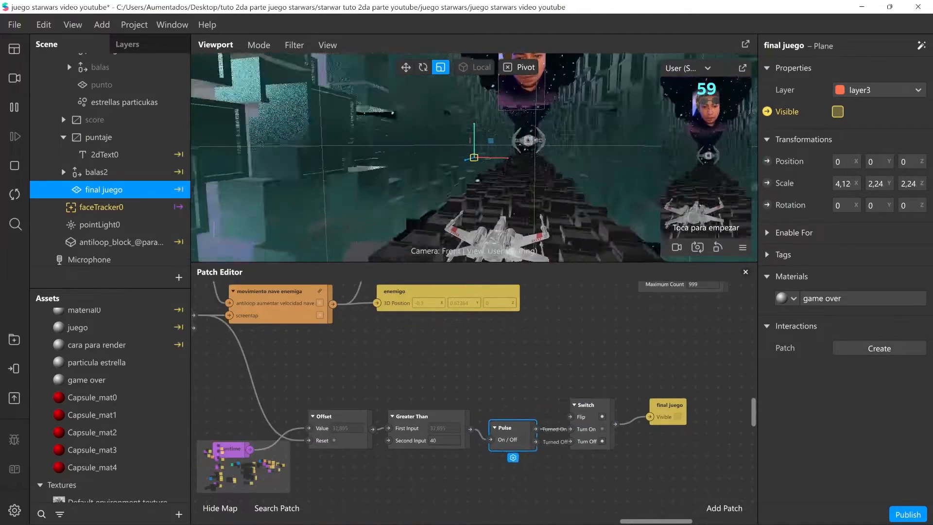
pyautogui.moveTo(509, 429); pyautogui.dragTo(549, 424, button='middle')
pyautogui.moveTo(233, 310); pyautogui.dragTo(610, 436)
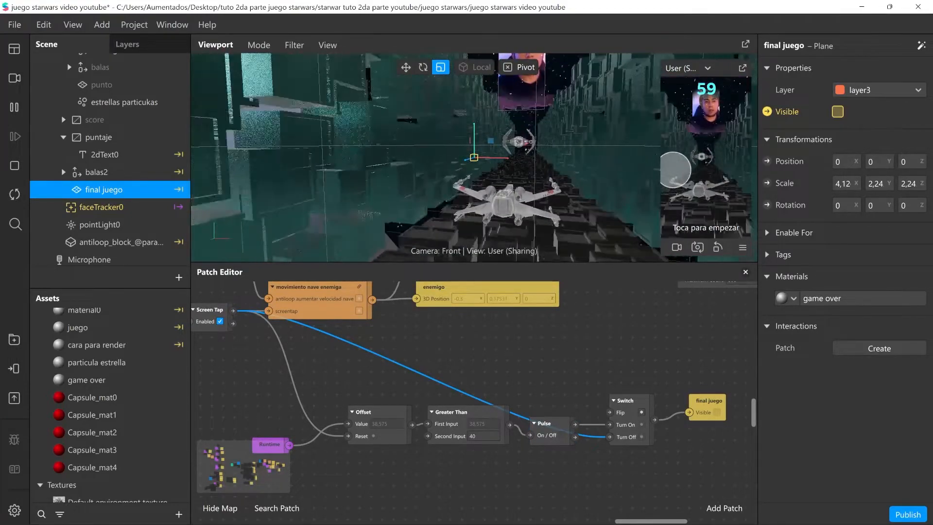
# Move the Screen Tap patch slightly down and connect its output to the Counter's Jump input.
pyautogui.moveTo(559, 340); pyautogui.dragTo(534, 403, button='middle')
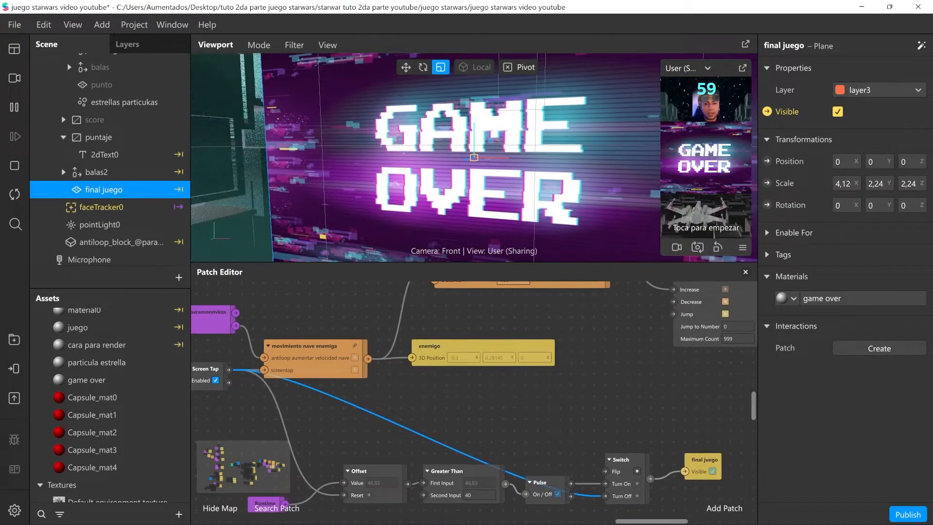
pyautogui.moveTo(205, 369); pyautogui.dragTo(205, 391)
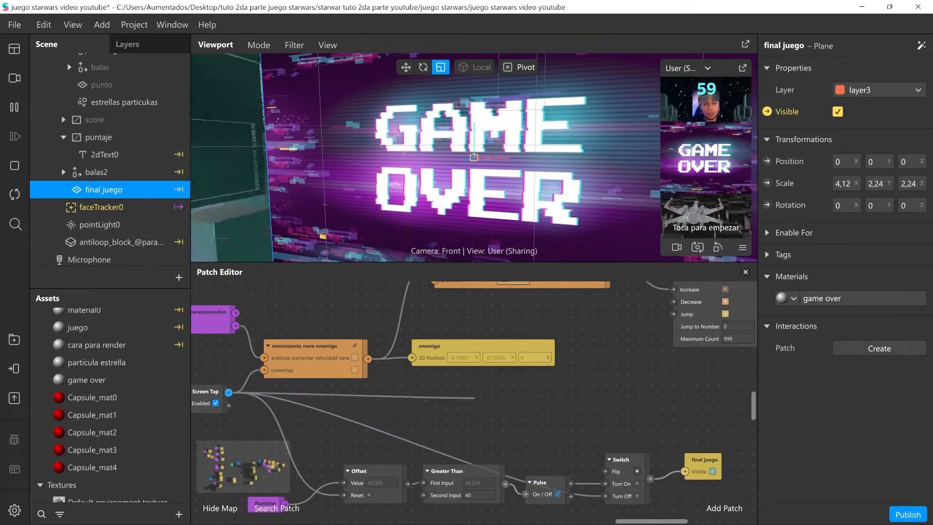
pyautogui.hscroll(2, 474, 403)
pyautogui.scroll(1, 474, 403)
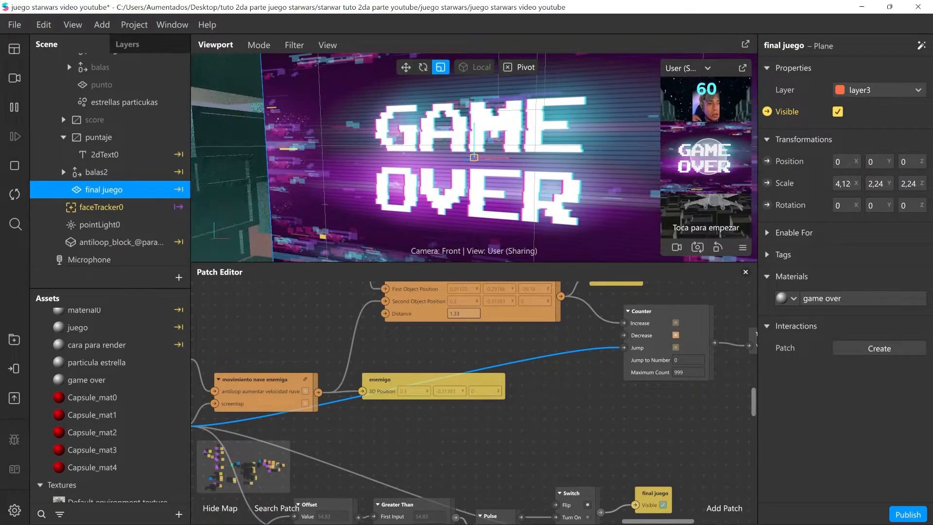
pyautogui.hscroll(-6, 474, 402)
pyautogui.scroll(-4, 474, 403)
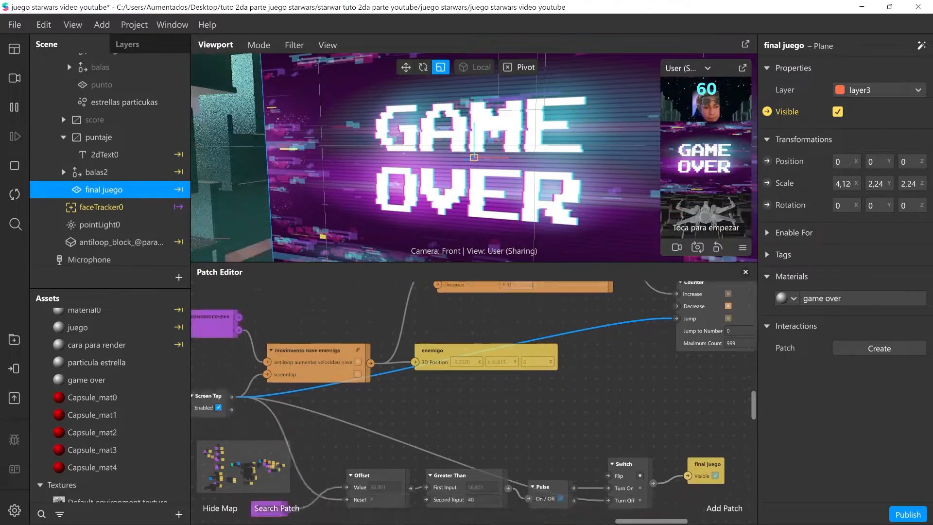
pyautogui.hscroll(3, 474, 402)
pyautogui.scroll(1, 474, 402)
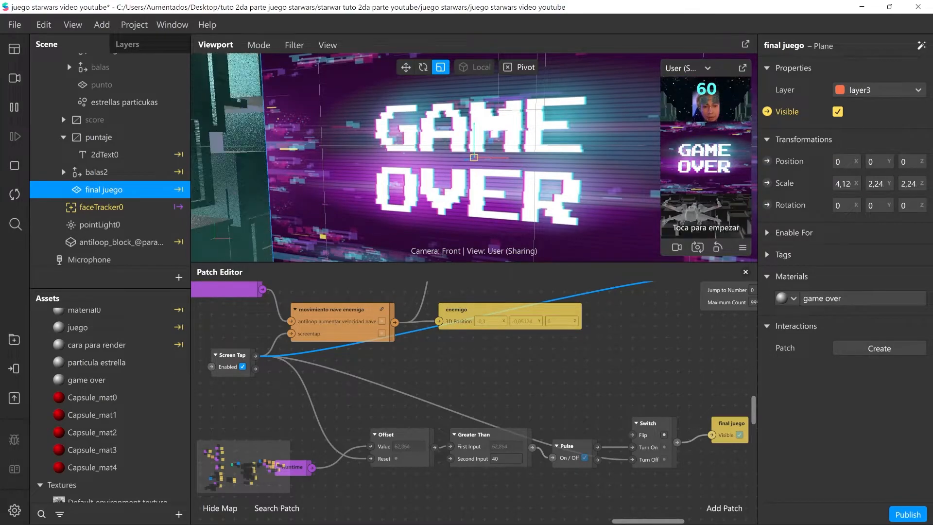
# Test the game by tapping the simulated screen to reset the score and hide the game over plane.
pyautogui.click(697, 150)
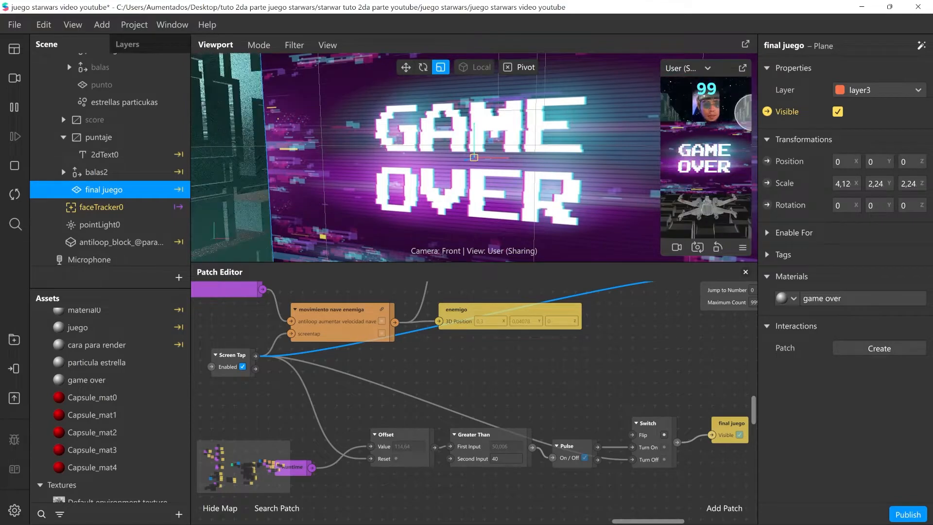
pyautogui.click(743, 247)
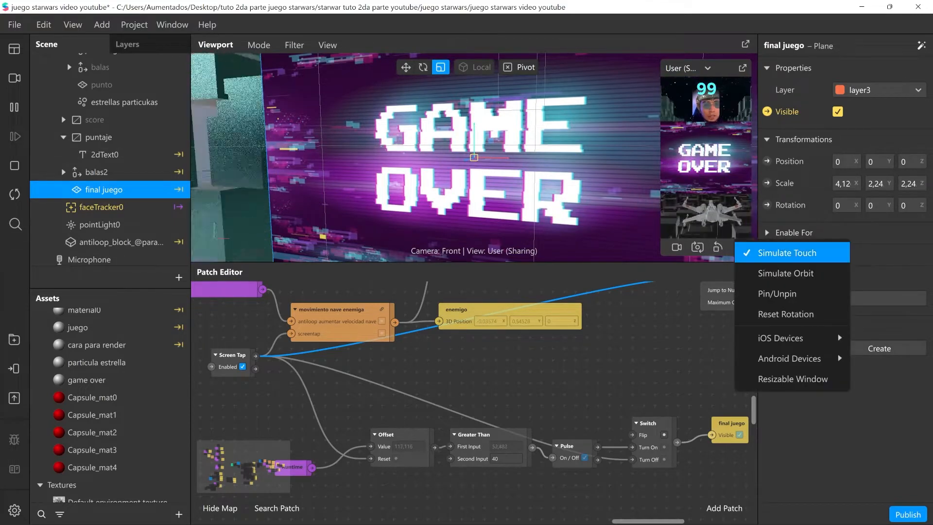
pyautogui.click(774, 425)
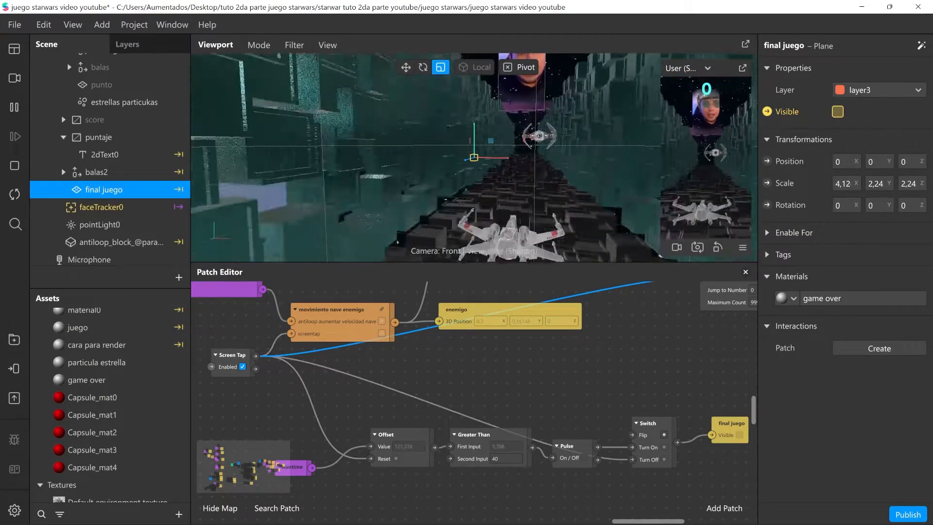
# Set the Distance Collider's Distance to 0,2.
pyautogui.scroll(1, 474, 393)
pyautogui.scroll(2, 474, 403)
pyautogui.hscroll(2, 474, 403)
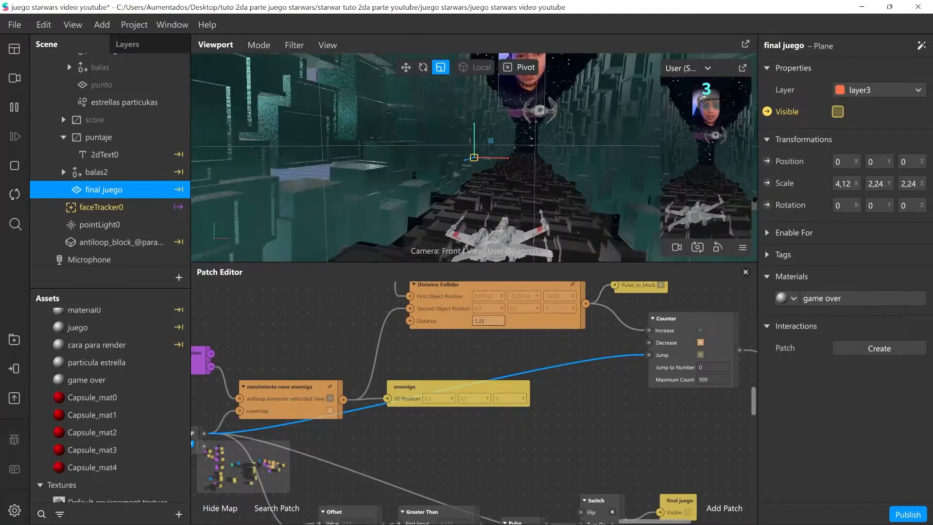
pyautogui.scroll(1, 474, 404)
pyautogui.hscroll(-5, 474, 404)
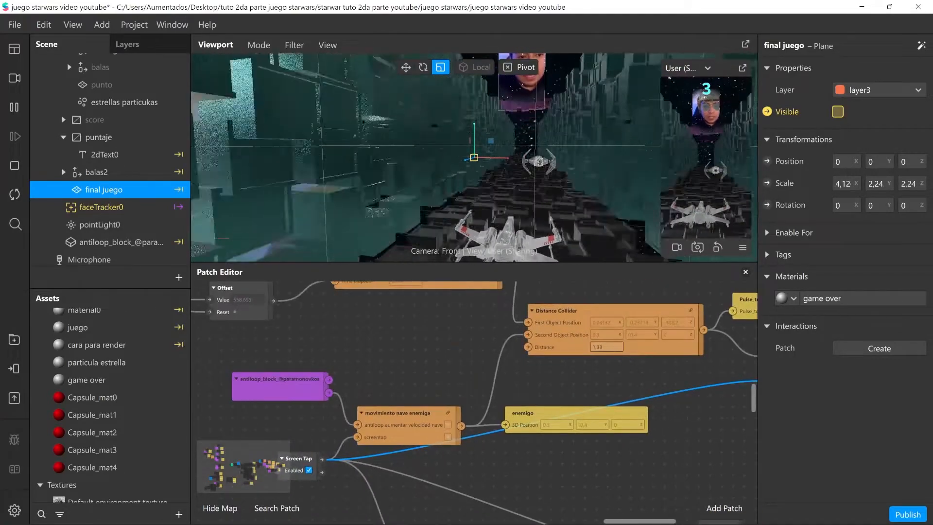
pyautogui.click(602, 347)
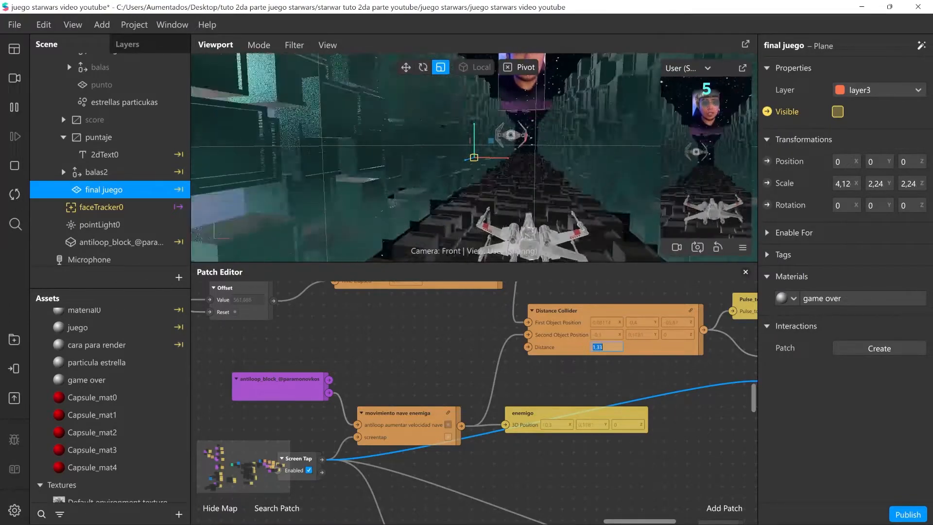
pyautogui.write('1')
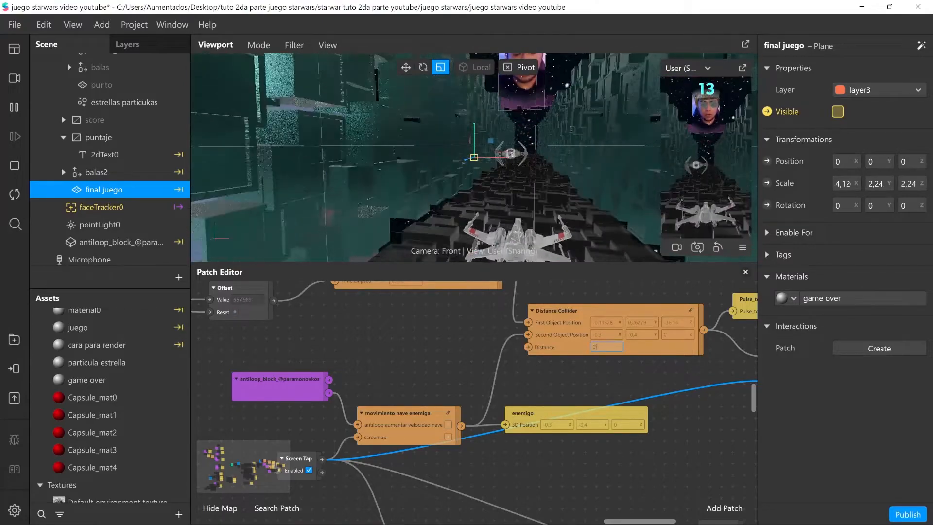
pyautogui.write('0,2')
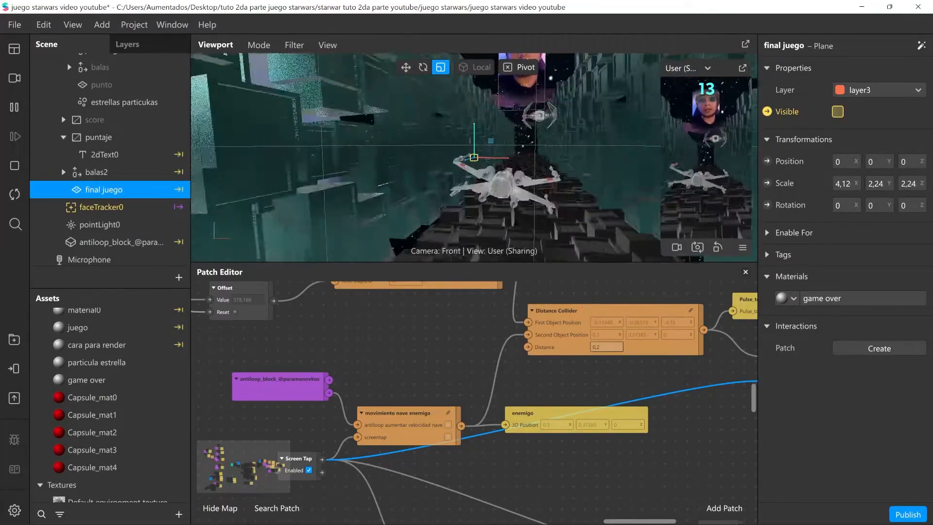
# Try Distance values of 0,5 and 1 on the Distance Collider, and settle on 0,8.
pyautogui.doubleClick(606, 347)
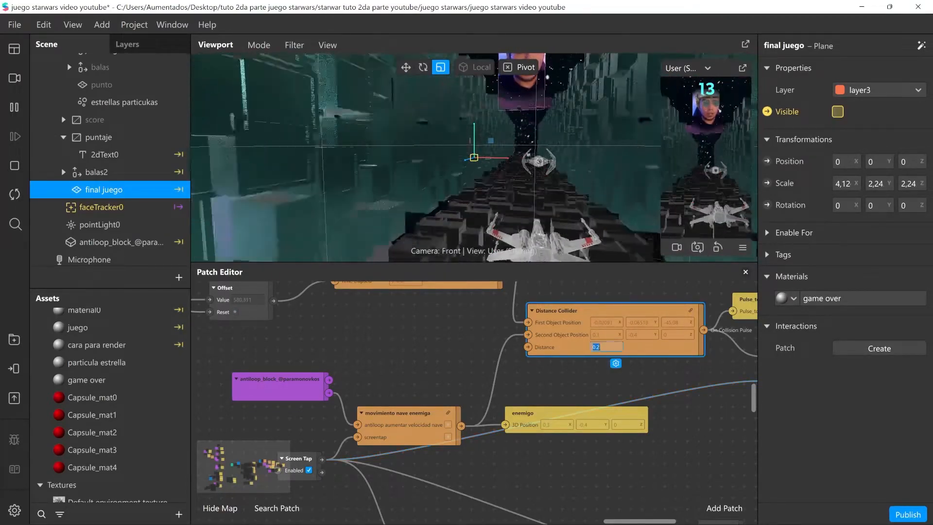
pyautogui.write('0,5')
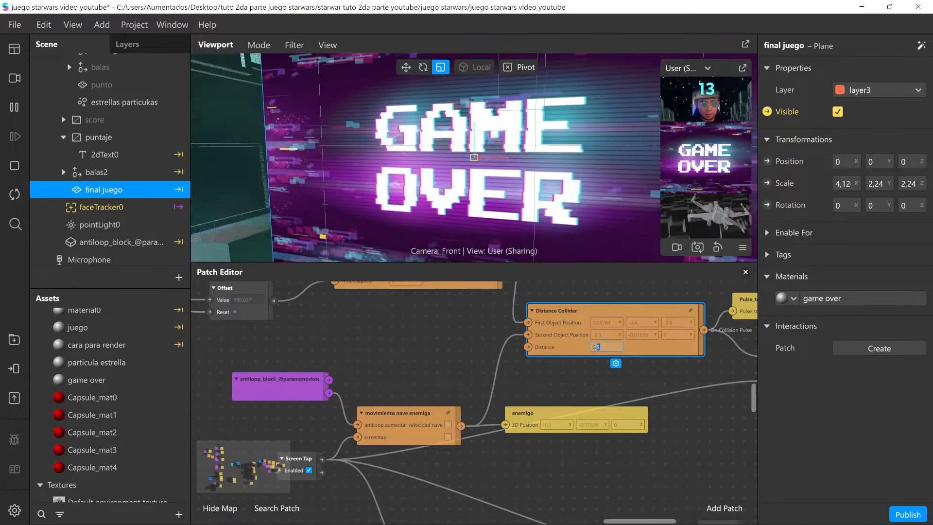
pyautogui.write('1')
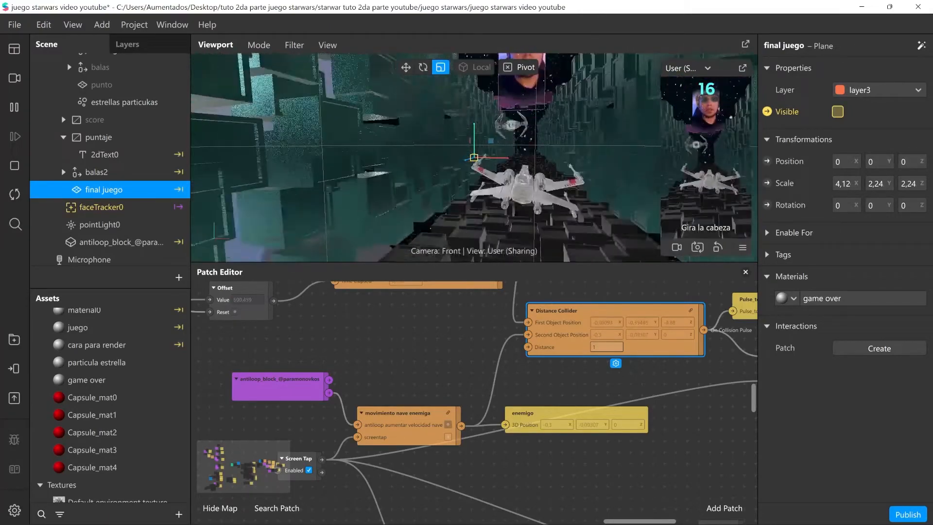
pyautogui.click(606, 346)
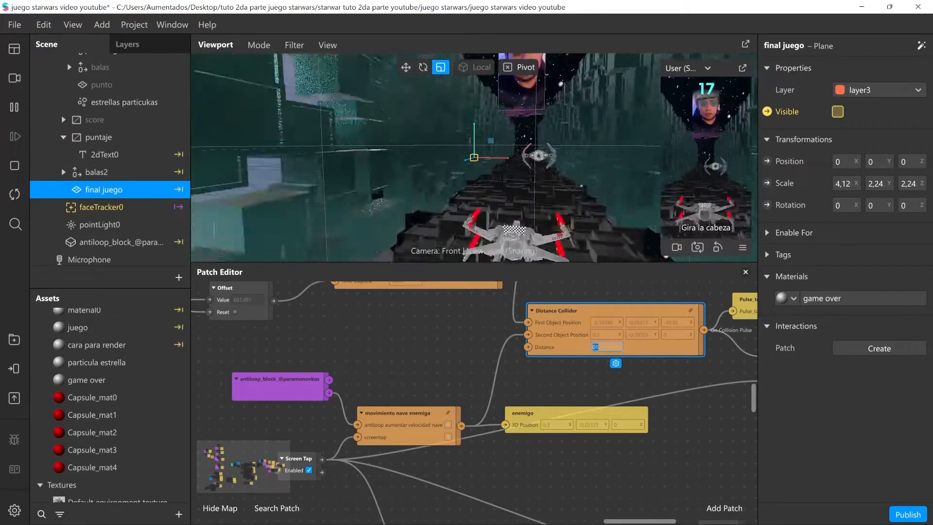
pyautogui.write('0,8')
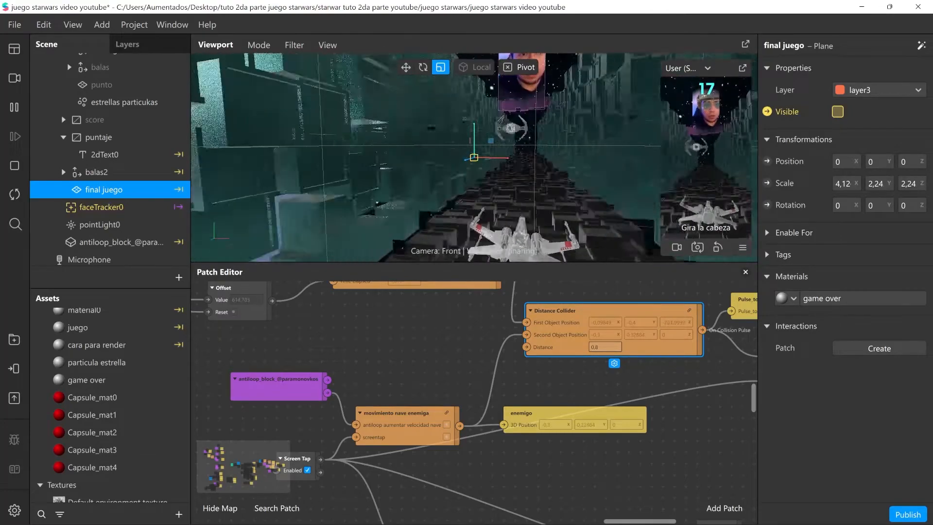
# Examine the patch chain from Screen Tap through Greater Than to Switch, and the Distance Collider's Distance setting.
pyautogui.scroll(-4, 474, 393)
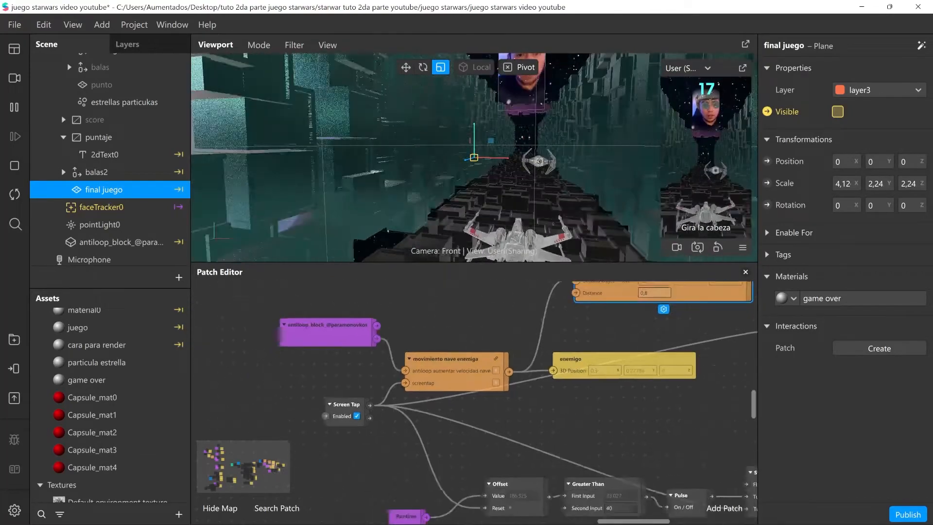
pyautogui.hscroll(3, 474, 393)
pyautogui.scroll(2, 474, 393)
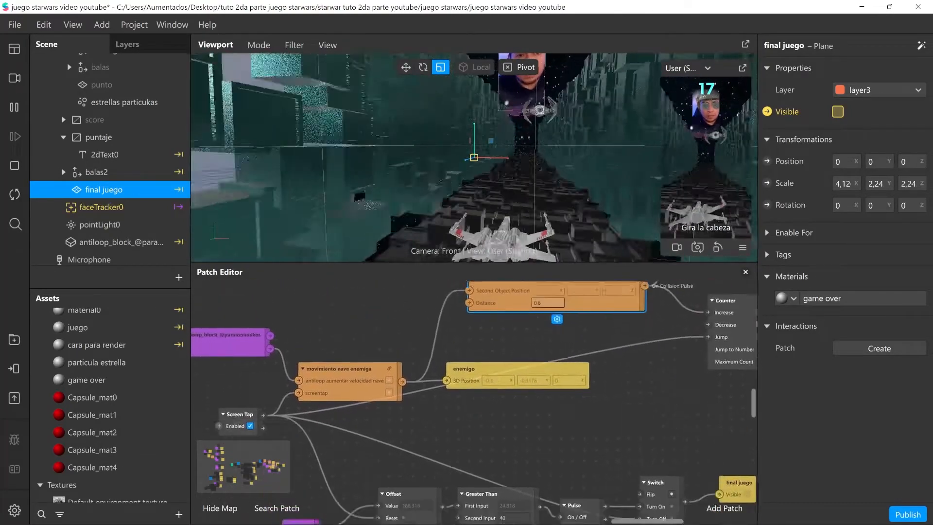
pyautogui.scroll(-1, 474, 393)
pyautogui.hscroll(-1, 474, 394)
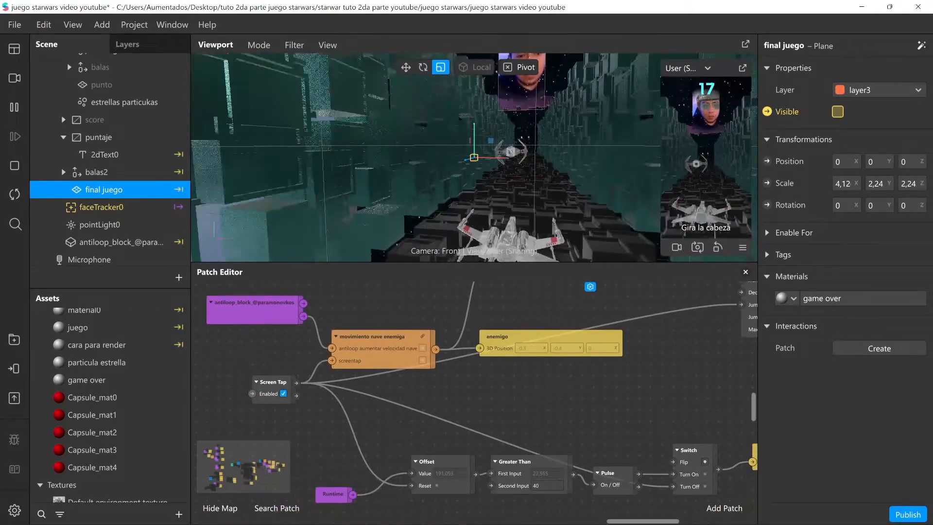
pyautogui.click(616, 474)
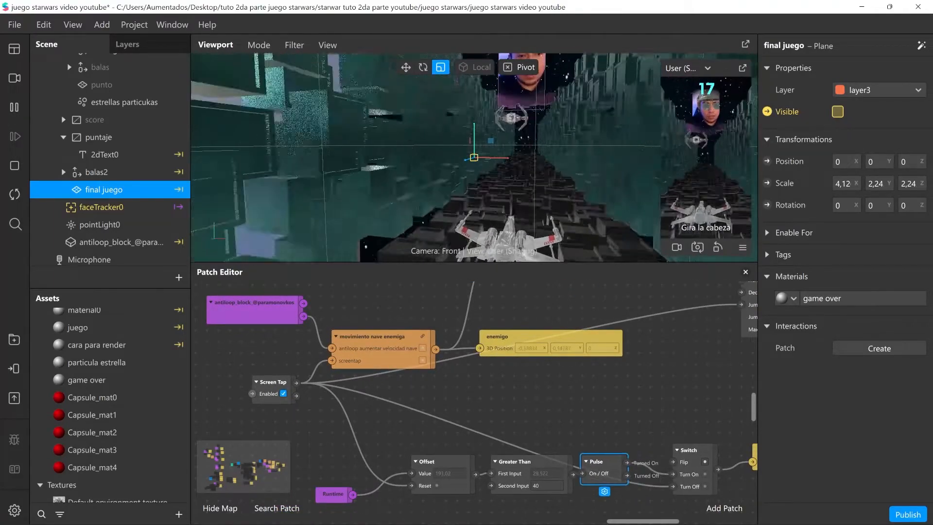
pyautogui.scroll(3, 473, 394)
pyautogui.hscroll(1, 474, 393)
pyautogui.click(559, 343)
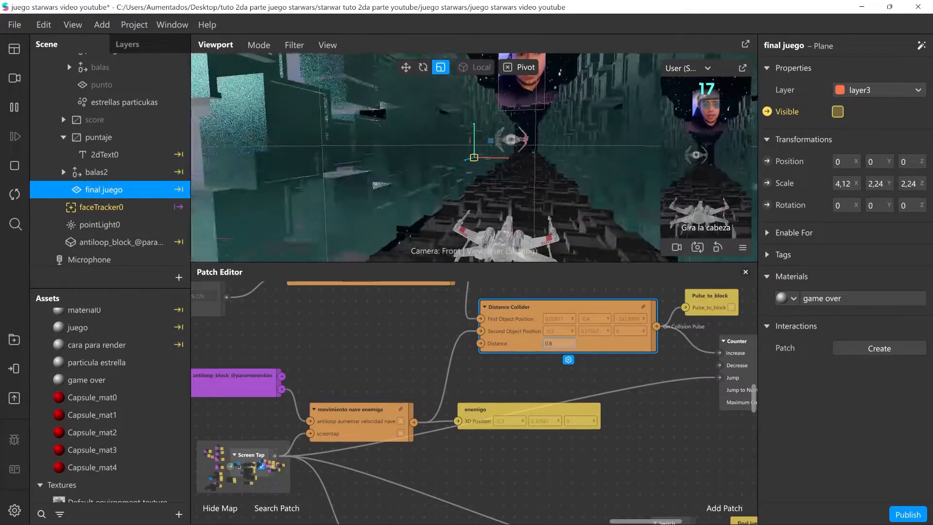
pyautogui.doubleClick(549, 343)
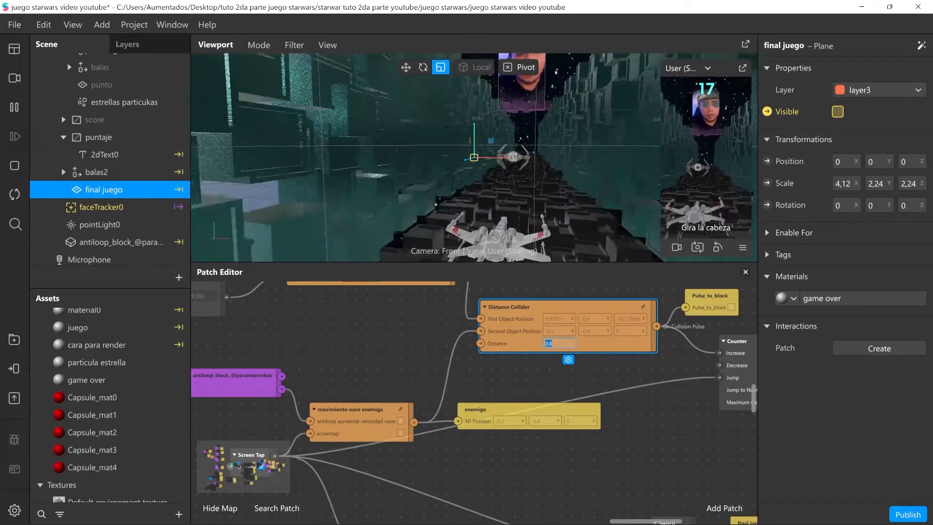
# Add an Animation patch and place it above the movimiento nave enemiga patch.
pyautogui.hscroll(-4, 473, 404)
pyautogui.scroll(-1, 474, 403)
pyautogui.moveTo(504, 471); pyautogui.dragTo(247, 385)
pyautogui.doubleClick(442, 343)
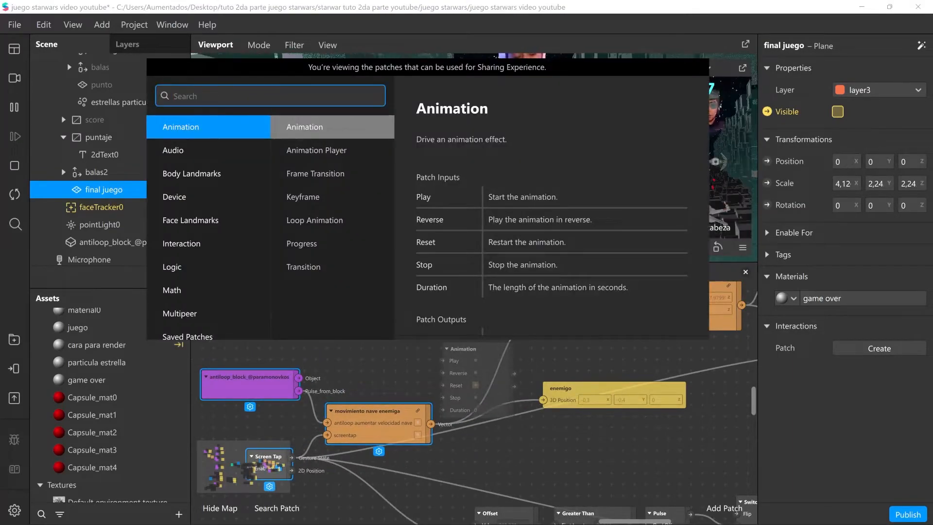
pyautogui.press('Return')
pyautogui.moveTo(462, 348); pyautogui.dragTo(379, 308)
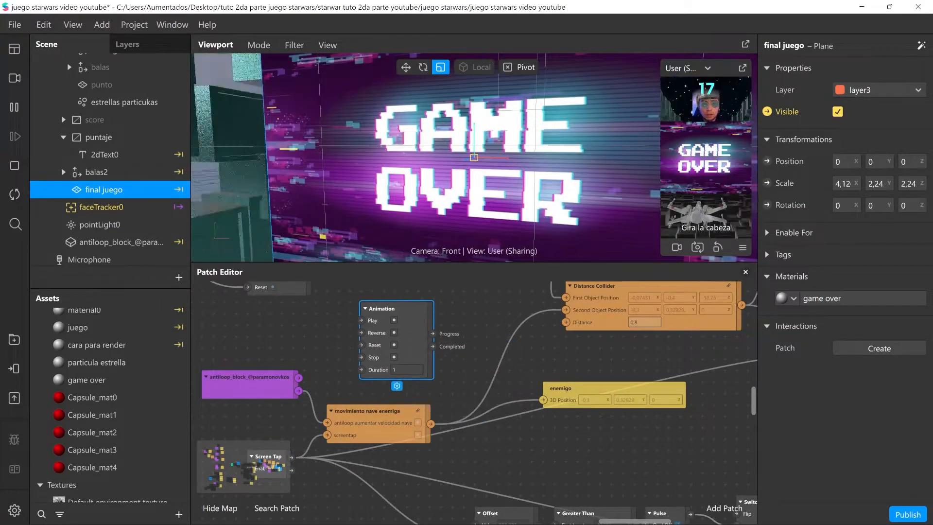
# Add a Transition patch beside the Animation patch and set its data type to Number.
pyautogui.doubleClick(470, 340)
pyautogui.write('tra')
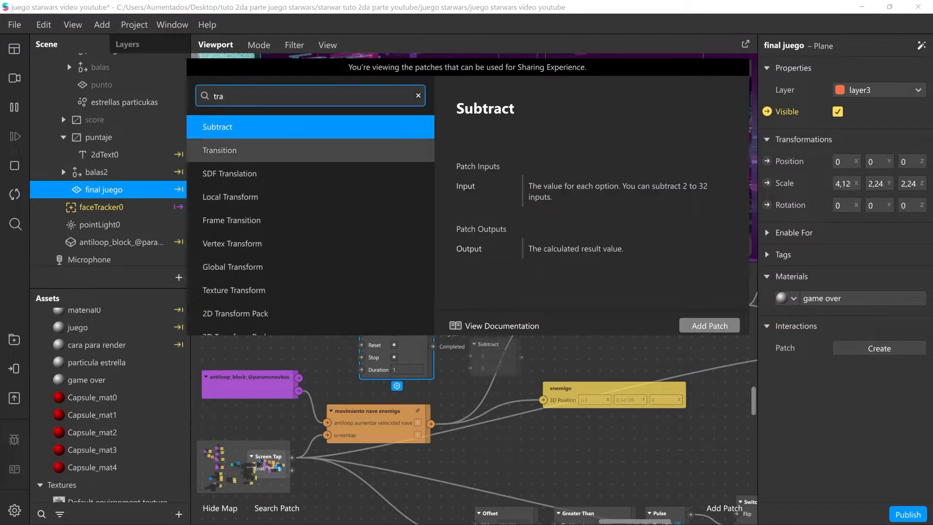
pyautogui.press('Down')
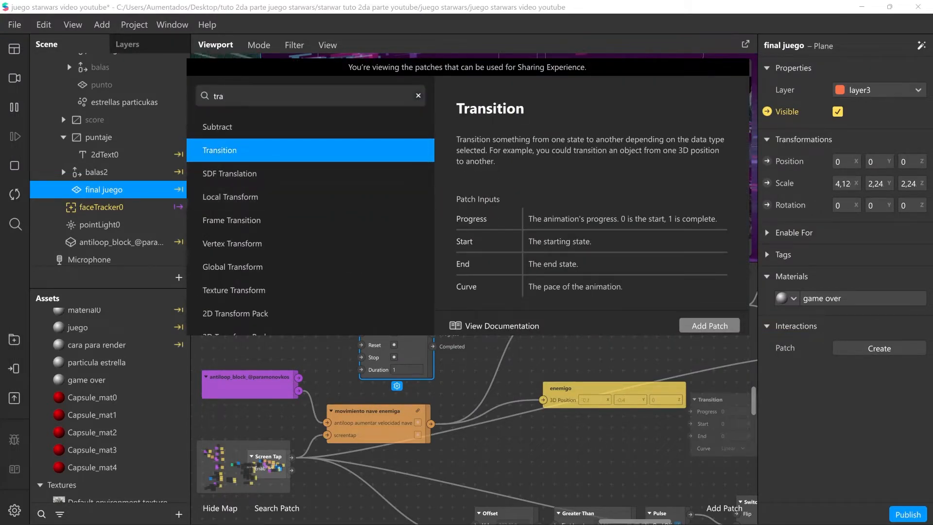
pyautogui.press('Return')
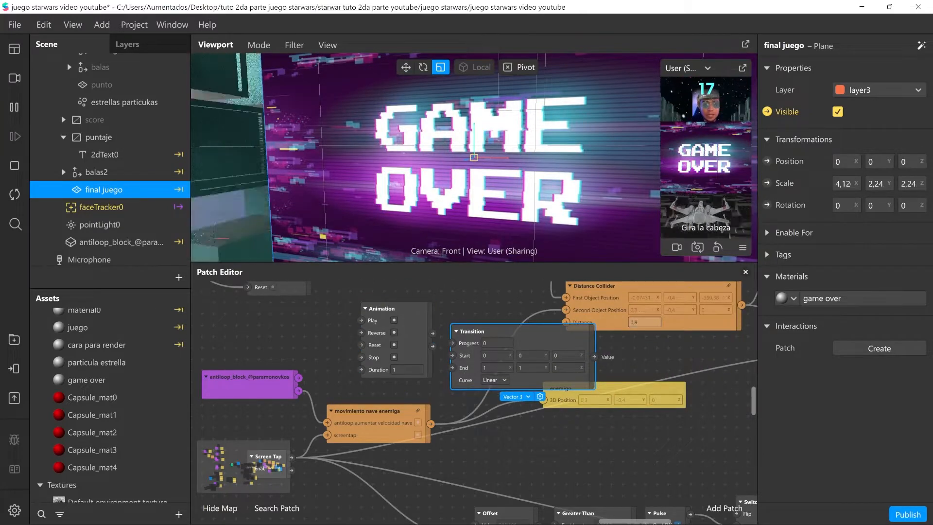
pyautogui.click(527, 397)
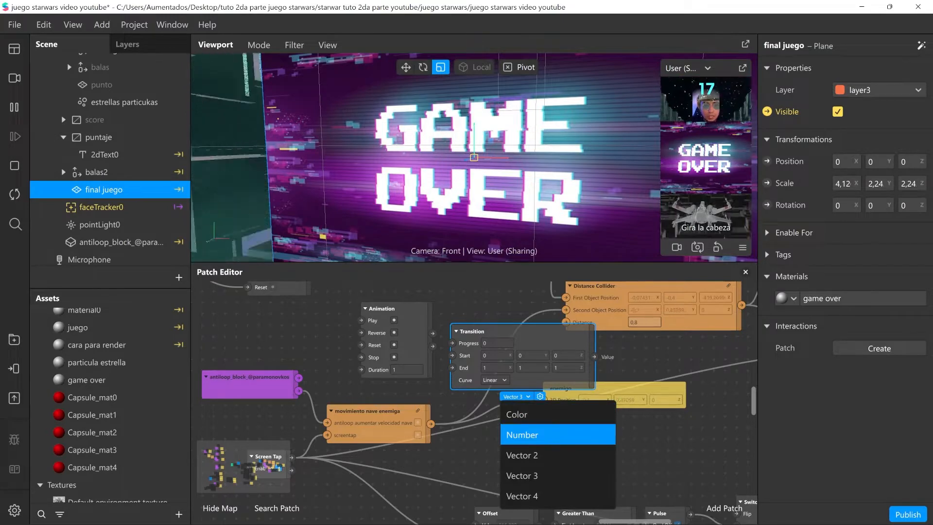
pyautogui.click(521, 434)
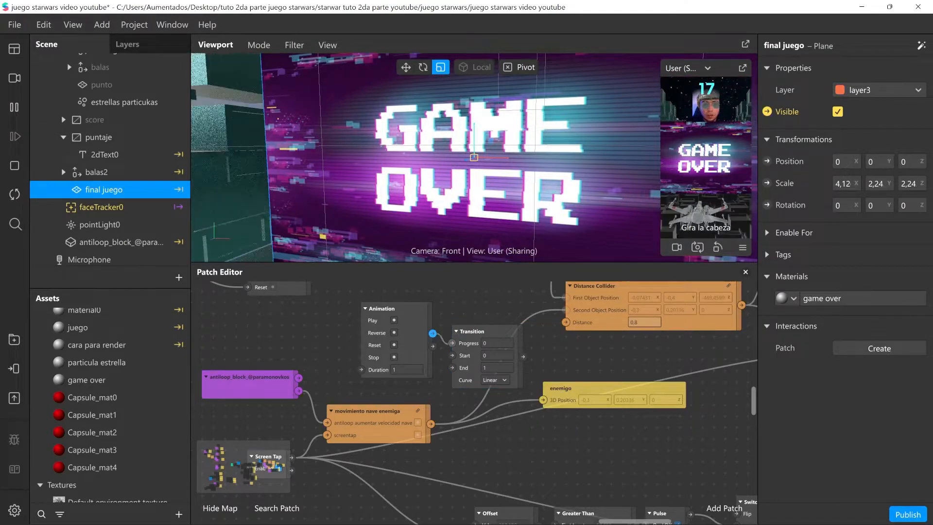
# Connect the Animation patch's Progress output to Transition's Progress input and align the two patches side by side.
pyautogui.moveTo(432, 333); pyautogui.dragTo(452, 343)
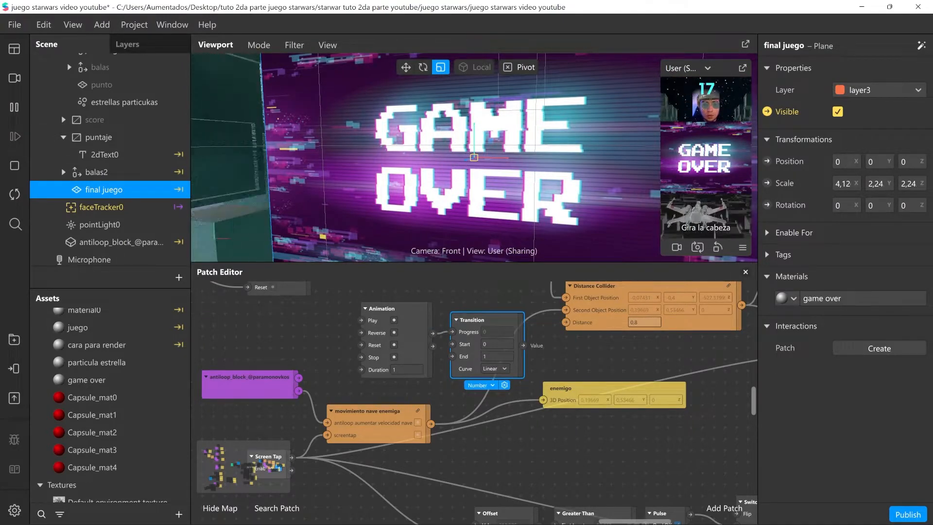
pyautogui.moveTo(487, 320); pyautogui.dragTo(498, 308)
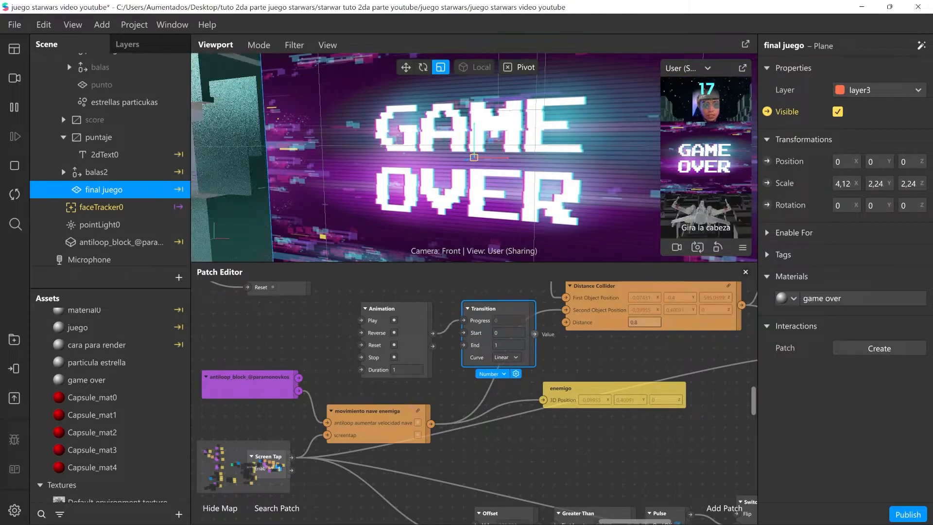
pyautogui.click(535, 334)
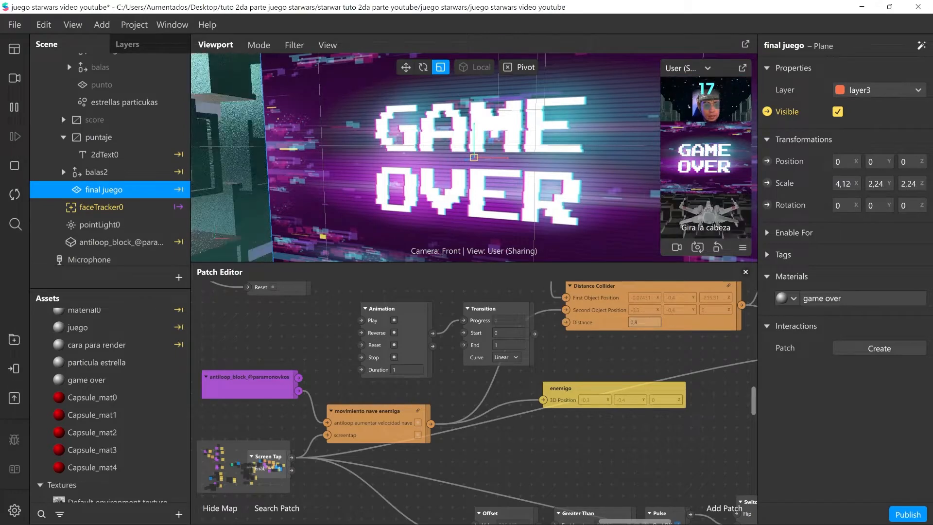
# Set the Transition patch's Start to 0,8 and its End to 0.
pyautogui.click(509, 332)
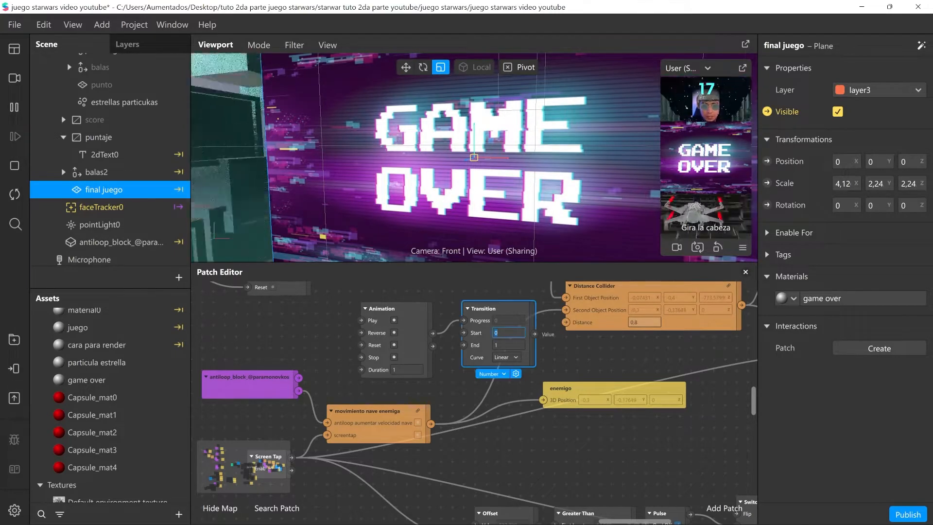
pyautogui.write('0,8')
pyautogui.press('Return')
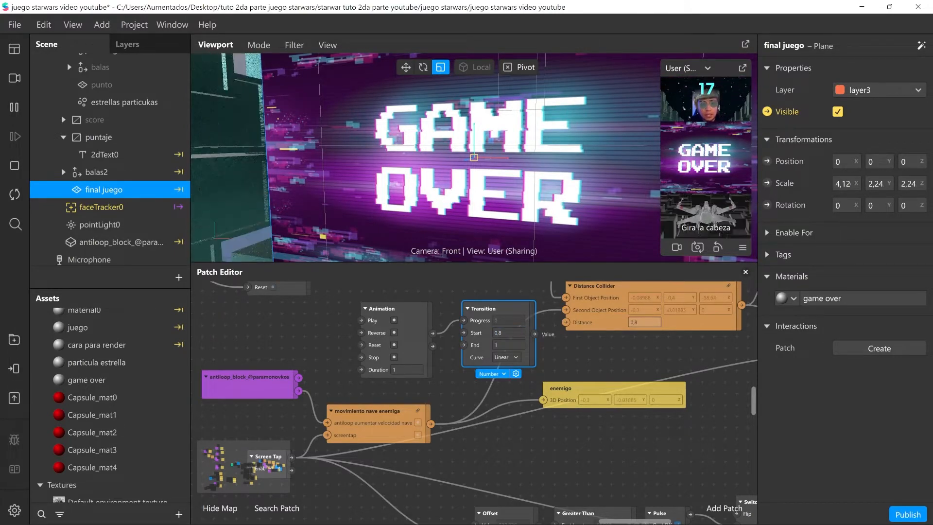
pyautogui.write('0')
pyautogui.press('Return')
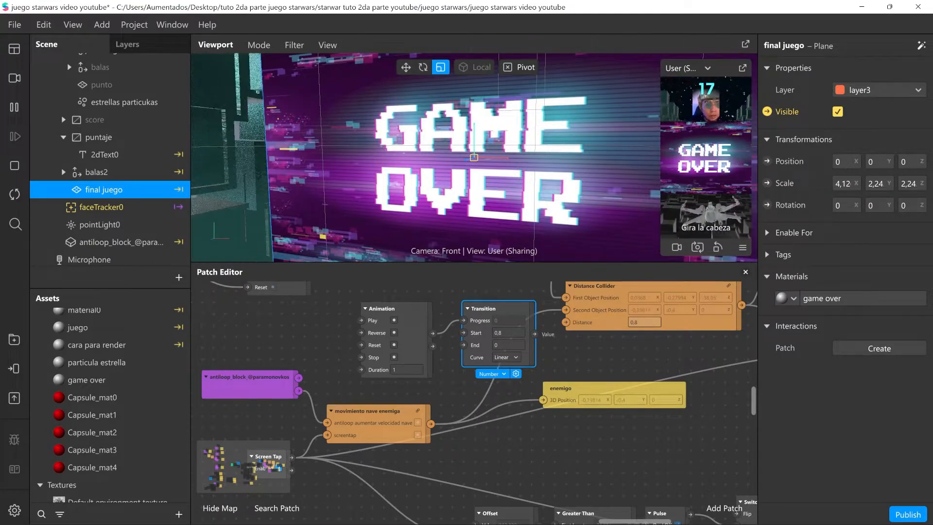
# Connect the Transition patch's Value output to the Distance Collider's Distance input.
pyautogui.moveTo(535, 334); pyautogui.dragTo(544, 330)
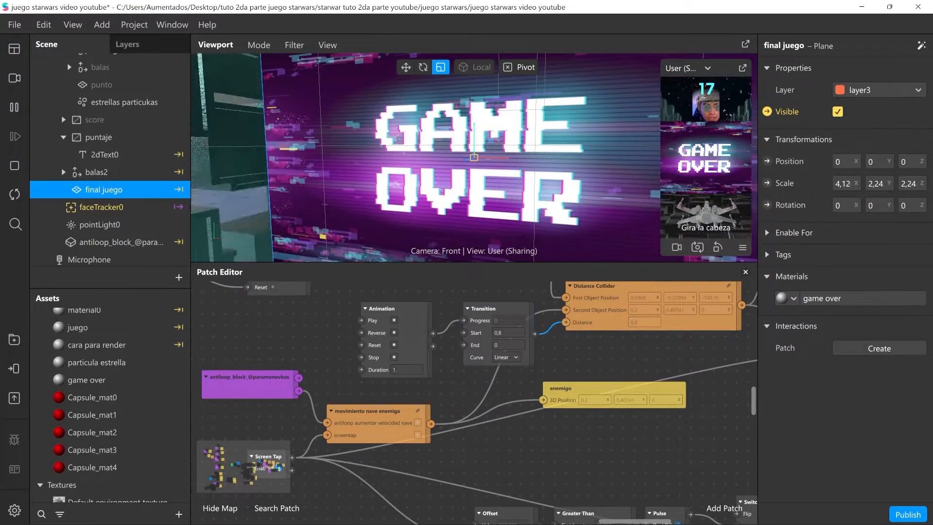
pyautogui.scroll(-2, 474, 393)
pyautogui.scroll(2, 477, 402)
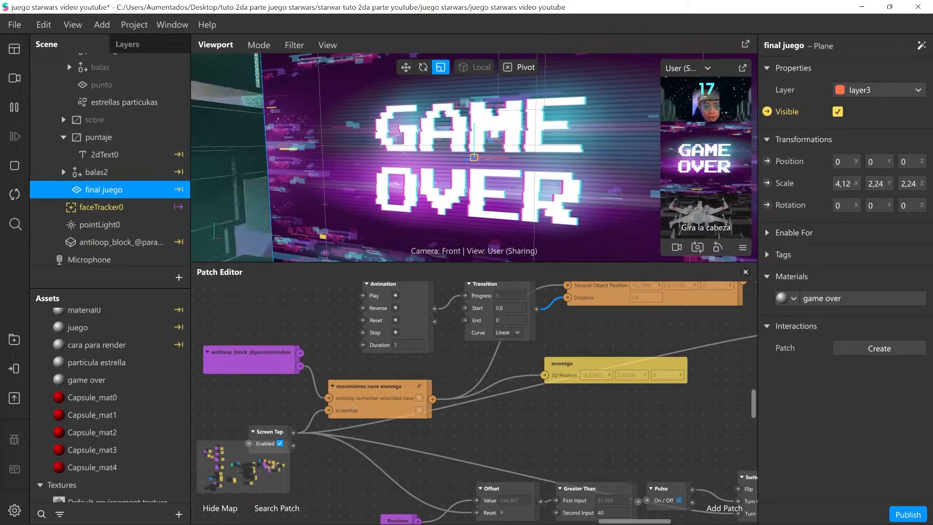
pyautogui.scroll(-1, 614, 429)
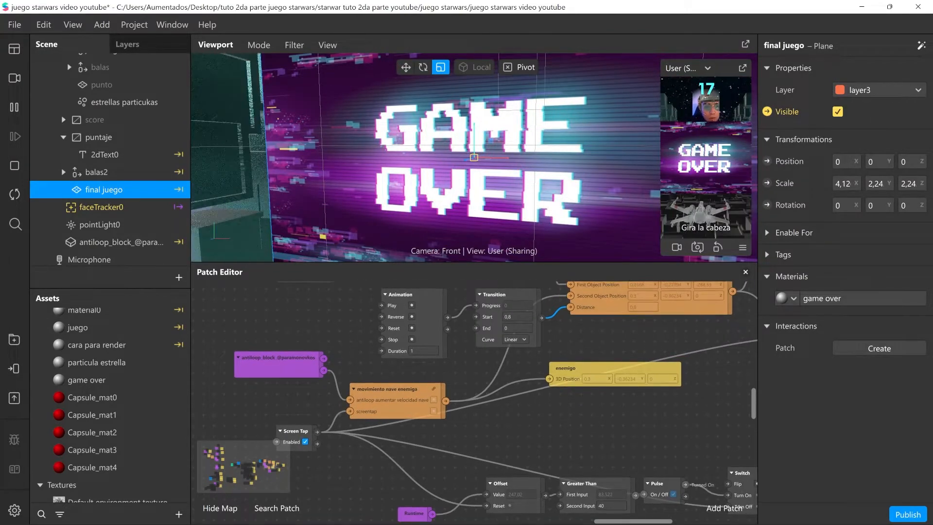
# Connect Pulse's Turned On output to Animation's Play and Screen Tap to Animation's Reverse, and tap the simulated device to restart the game.
pyautogui.moveTo(686, 484); pyautogui.dragTo(382, 305)
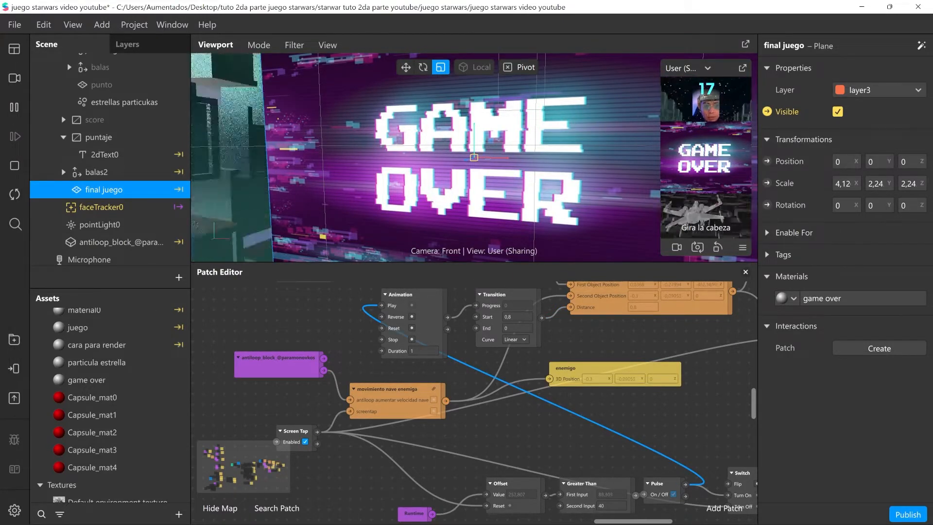
pyautogui.moveTo(473, 423); pyautogui.dragTo(507, 412, button='middle')
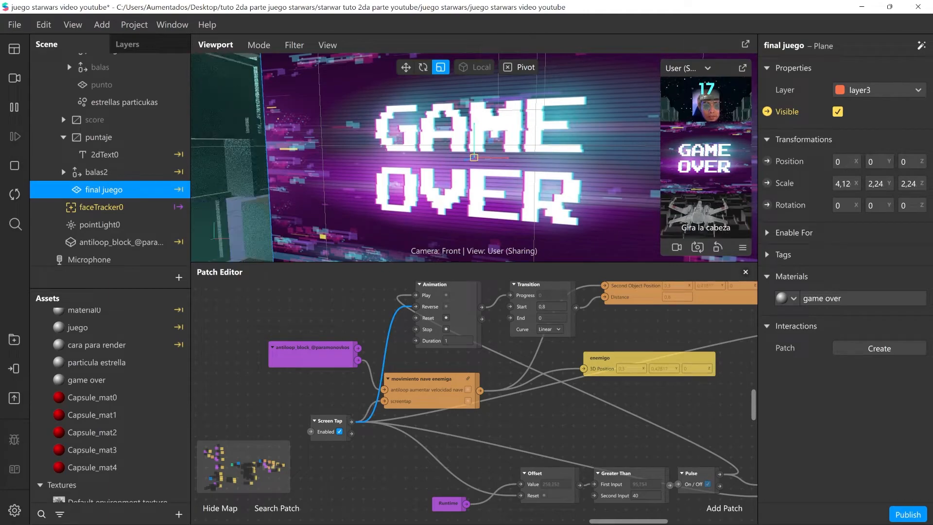
pyautogui.click(704, 131)
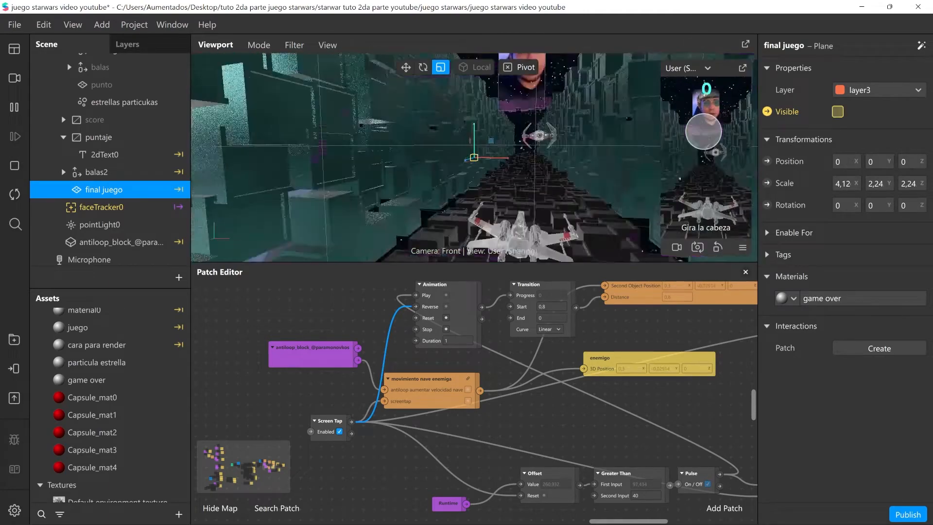
# Set the Second Input of the game-over Greater Than patch to 10 and tap the simulated device to restart the game.
pyautogui.moveTo(557, 403); pyautogui.dragTo(486, 430, button='middle')
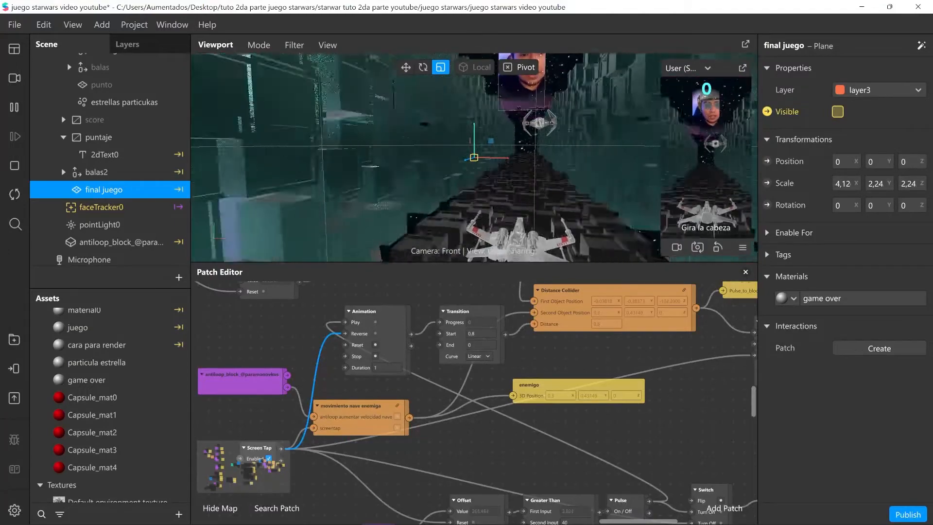
pyautogui.moveTo(486, 437); pyautogui.dragTo(460, 347, button='middle')
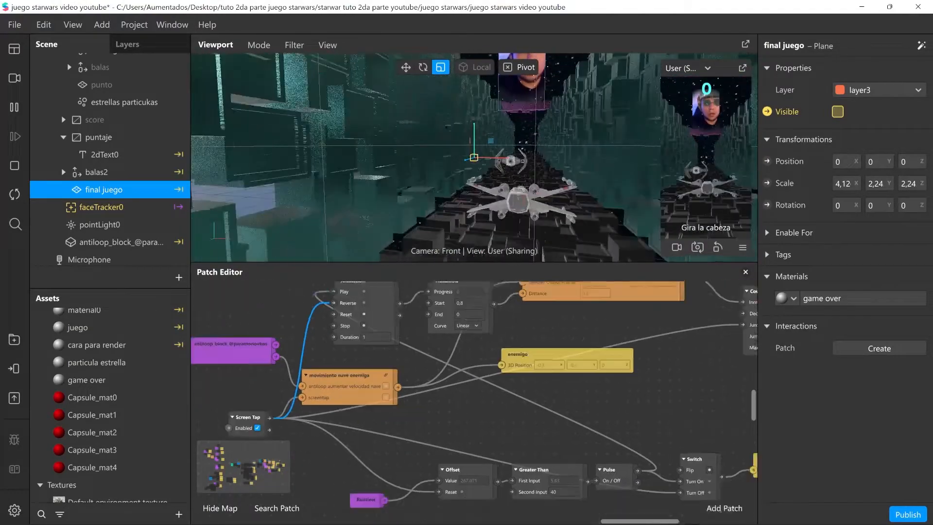
pyautogui.click(548, 433)
pyautogui.write('10')
pyautogui.press('Return')
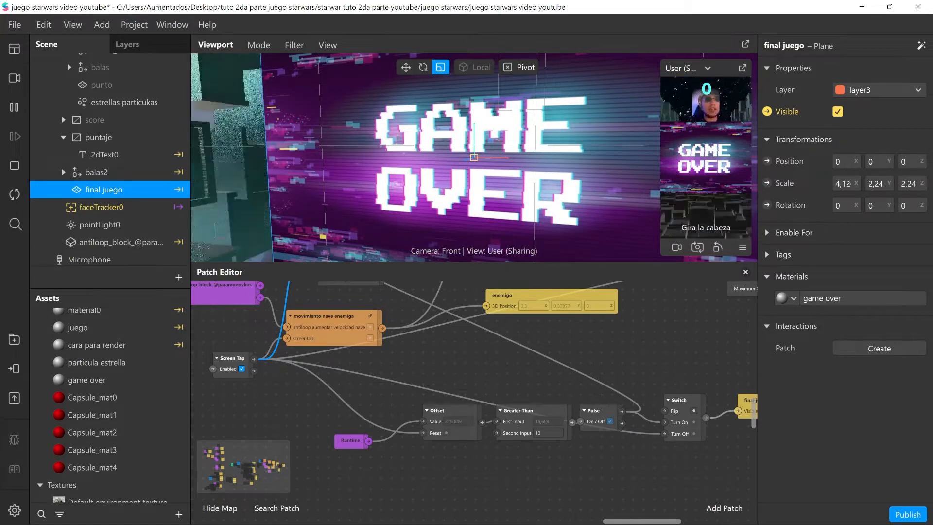
pyautogui.scroll(3, 474, 403)
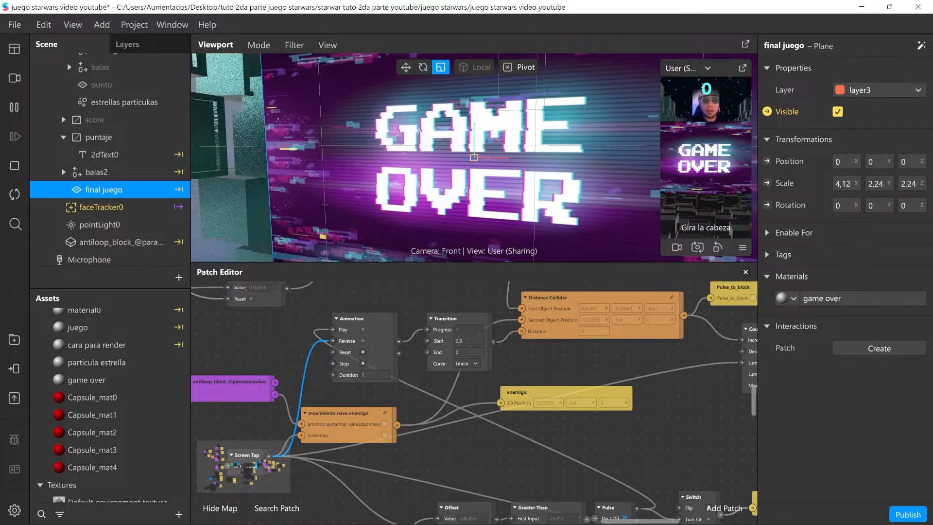
pyautogui.click(724, 103)
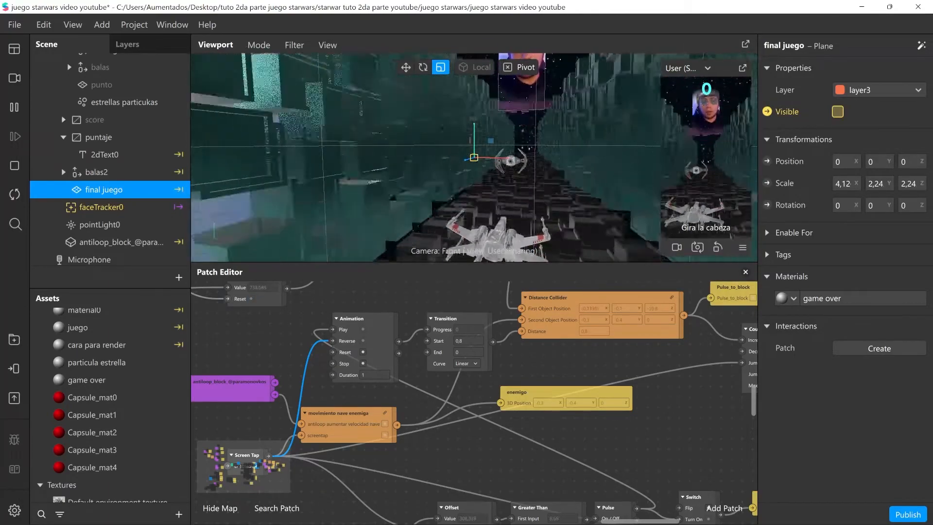
# Set the Start value of the Transition patch feeding the Distance Collider to 1.
pyautogui.click(462, 340)
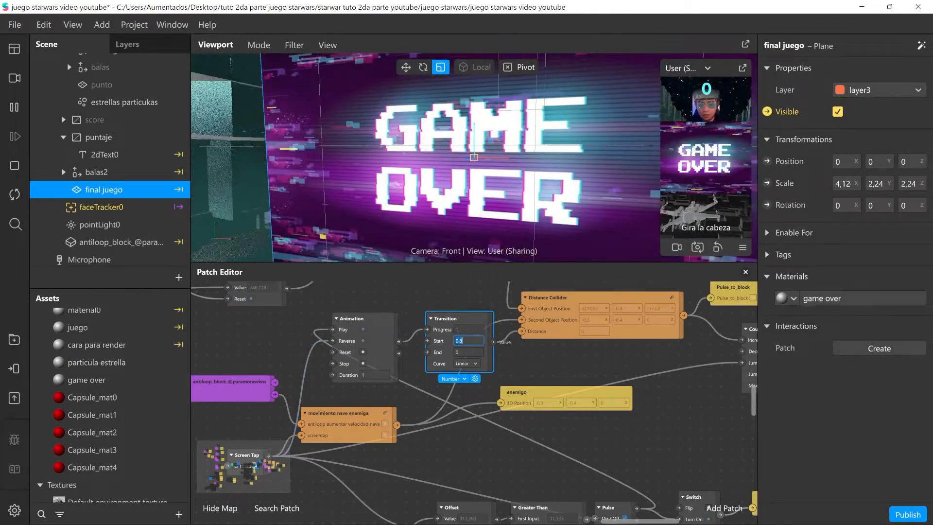
pyautogui.write('1')
pyautogui.press('Return')
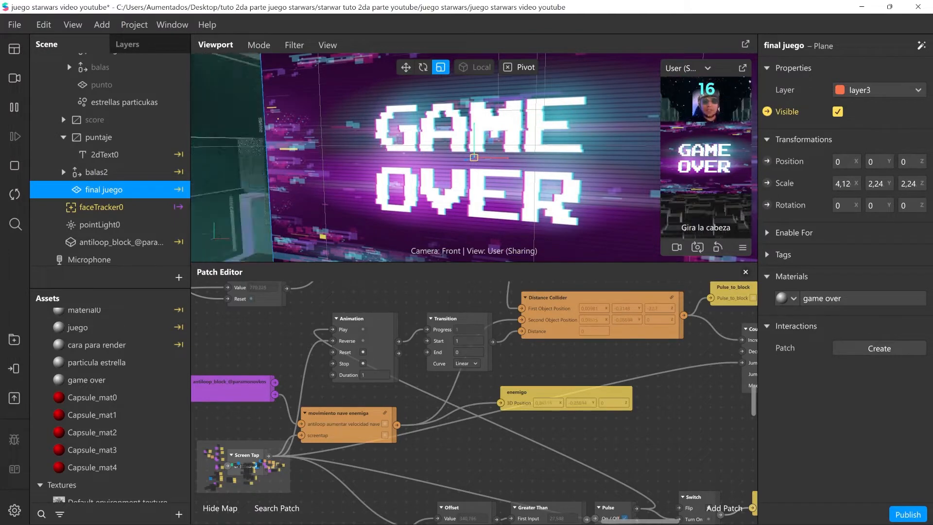
# Enlarge the Patch Editor and examine the patch groups from the game logic across to the Option Picker and Device instruction patches.
pyautogui.moveTo(474, 262); pyautogui.dragTo(474, 244)
pyautogui.scroll(-5, 582, 375)
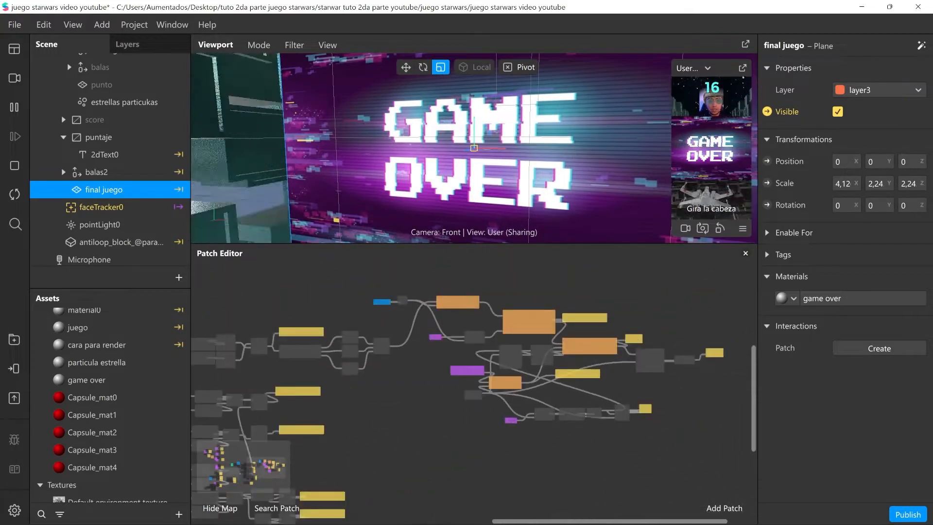
pyautogui.moveTo(582, 375); pyautogui.dragTo(673, 331, button='middle')
pyautogui.moveTo(437, 370); pyautogui.dragTo(656, 297, button='middle')
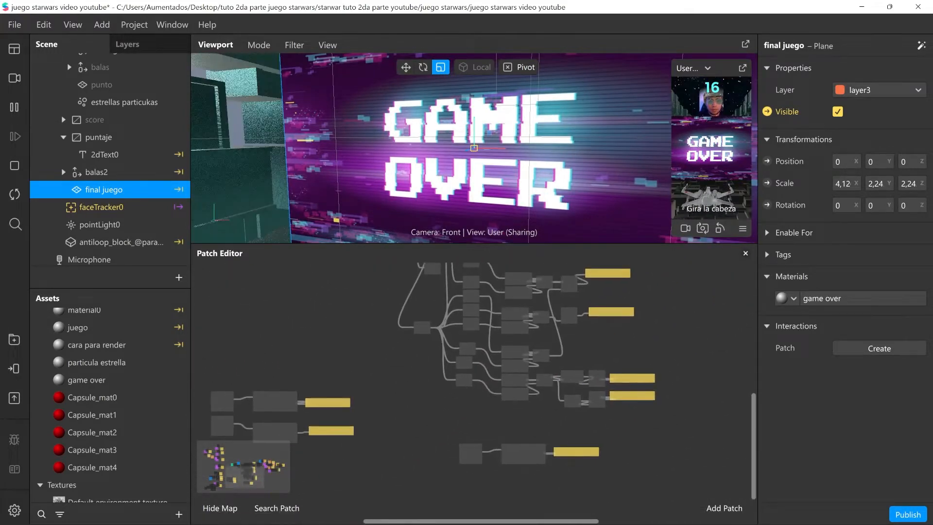
pyautogui.scroll(5, 533, 466)
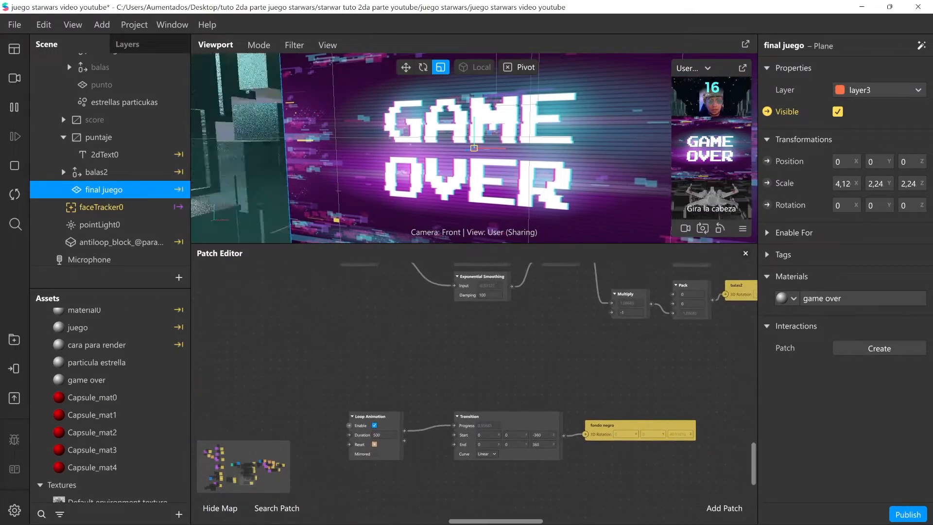
pyautogui.moveTo(224, 340); pyautogui.dragTo(639, 485, button='middle')
pyautogui.scroll(-5, 474, 384)
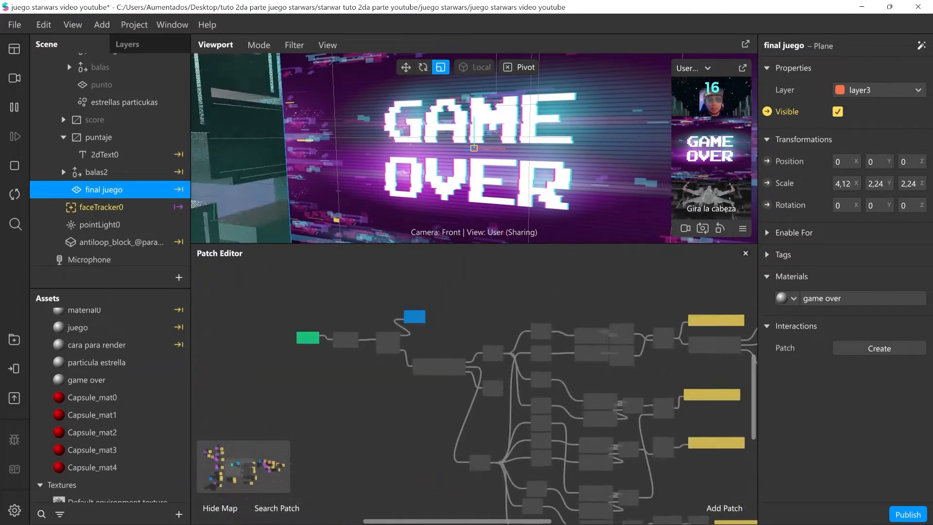
pyautogui.scroll(5, 475, 384)
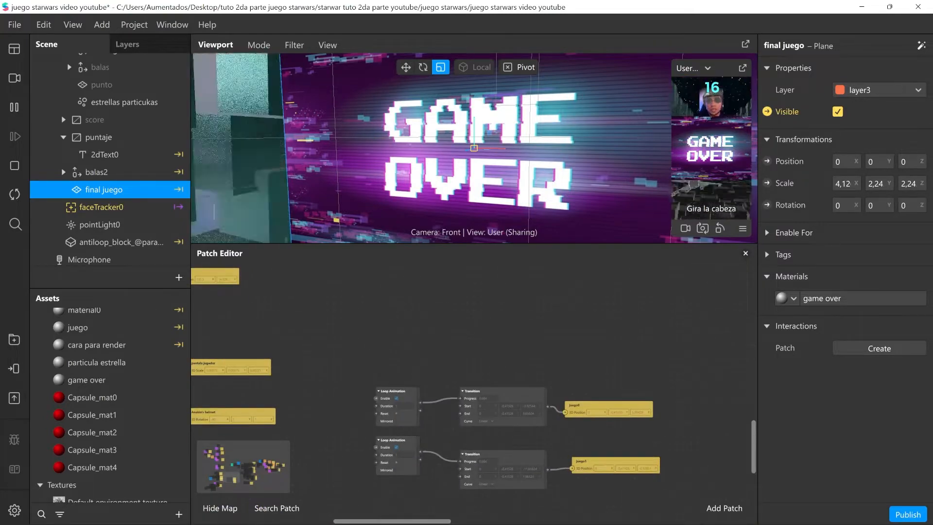
pyautogui.moveTo(407, 453); pyautogui.dragTo(698, 482, button='middle')
pyautogui.scroll(-2, 698, 481)
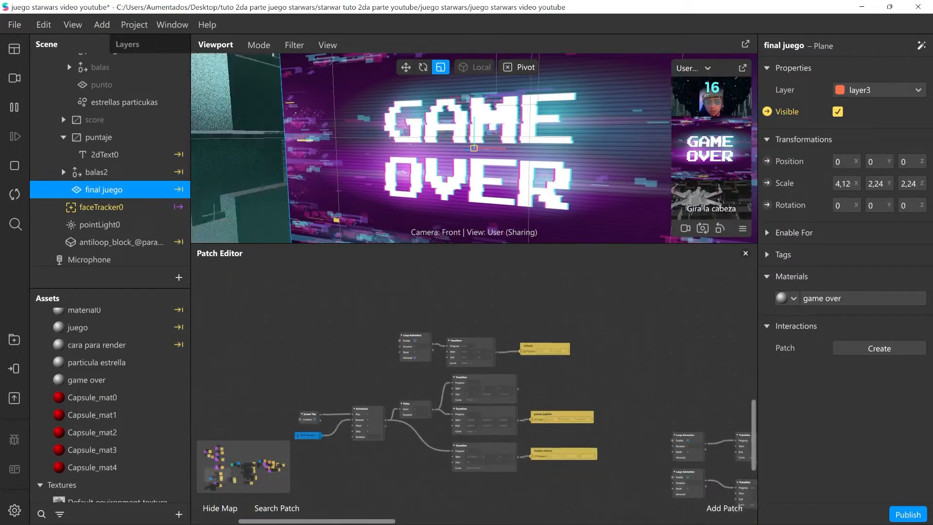
pyautogui.moveTo(475, 438); pyautogui.dragTo(527, 325, button='middle')
pyautogui.scroll(5, 395, 486)
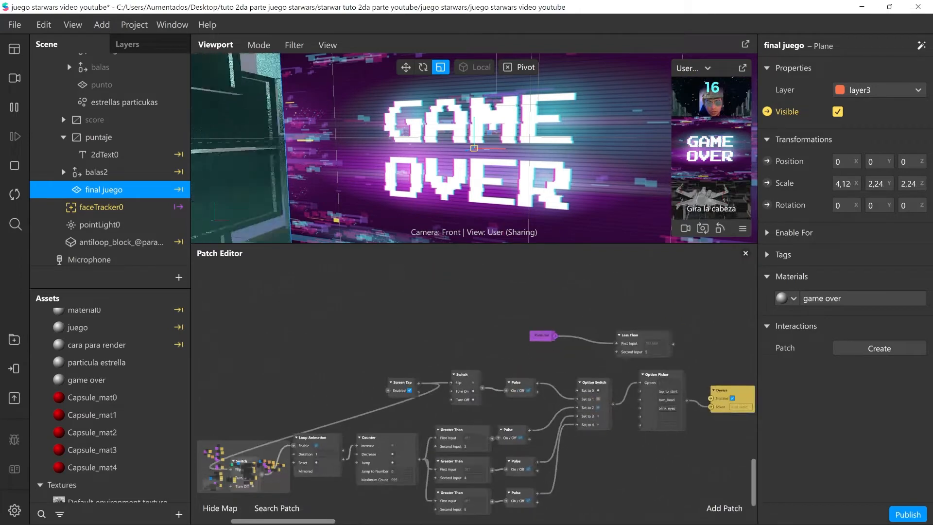
pyautogui.moveTo(534, 389); pyautogui.dragTo(378, 398, button='middle')
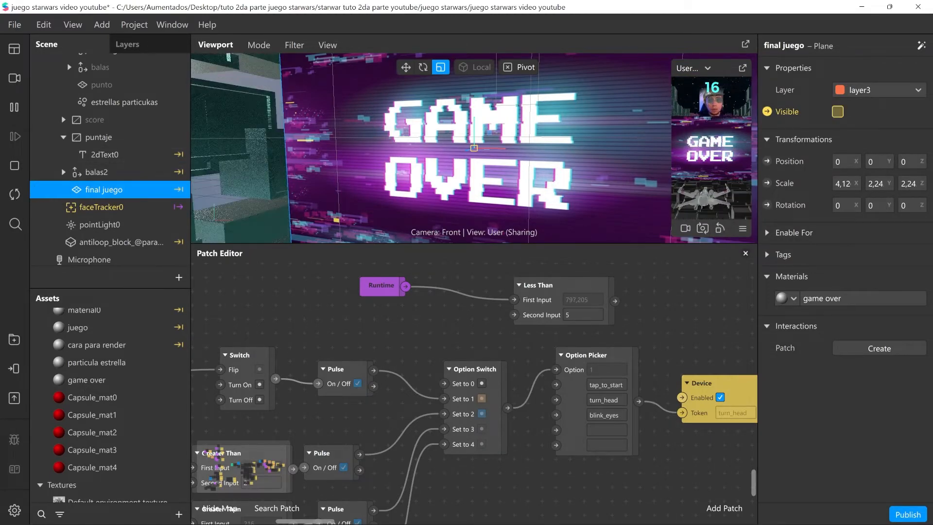
# Restart the effect and check the instruction patches: Runtime, Less Than, Option Switch, Option Picker and Device.
pyautogui.click(14, 195)
pyautogui.scroll(-1, 492, 456)
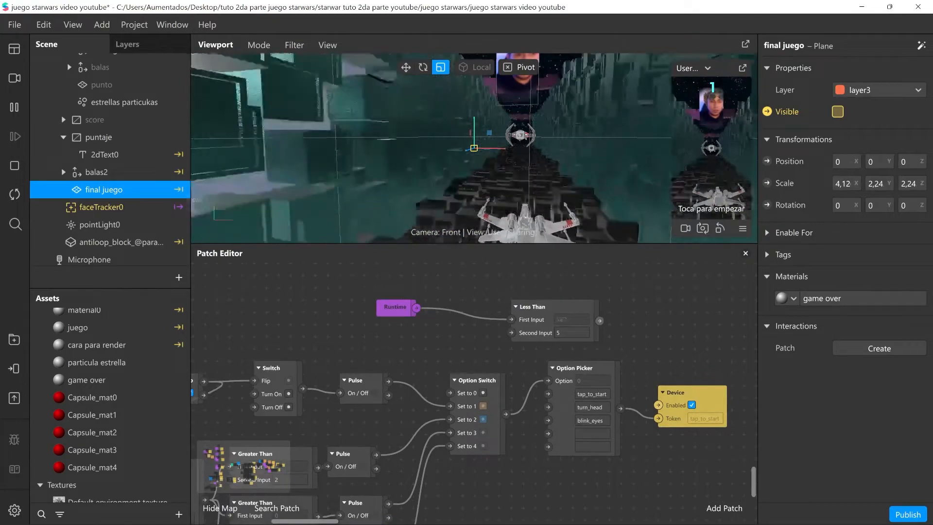
pyautogui.moveTo(491, 456); pyautogui.dragTo(400, 460, button='middle')
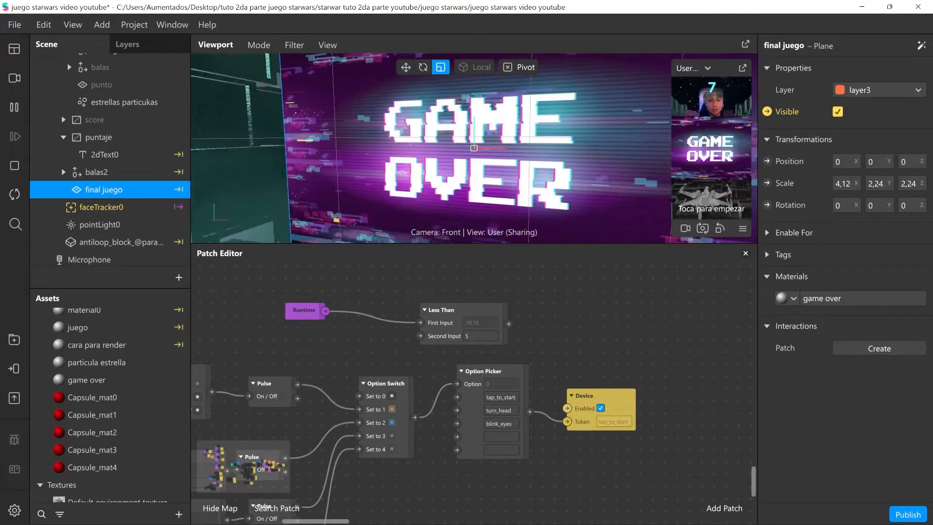
pyautogui.scroll(-1, 635, 287)
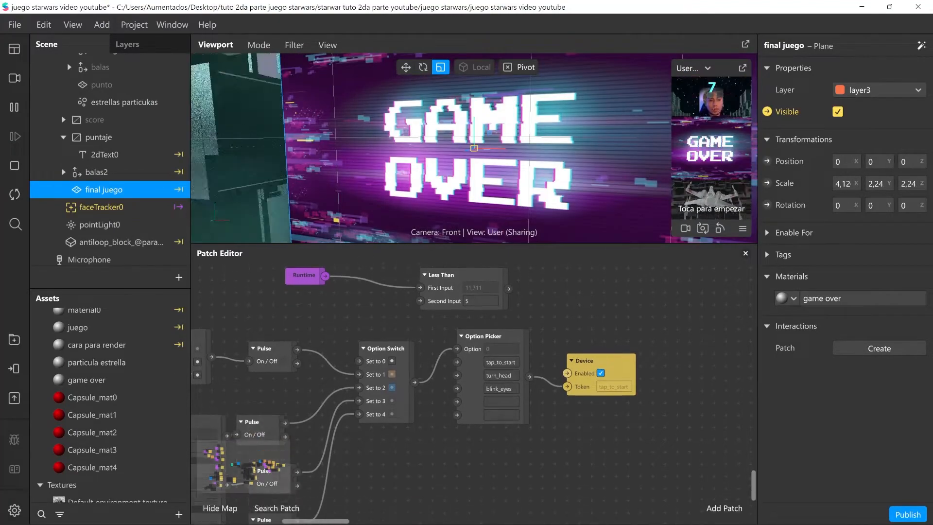
pyautogui.keyDown('ctrl'); pyautogui.scroll(-2, 636, 287); pyautogui.keyUp('ctrl')
pyautogui.keyDown('ctrl'); pyautogui.scroll(3, 636, 287); pyautogui.keyUp('ctrl')
pyautogui.keyDown('ctrl'); pyautogui.scroll(-3, 635, 288); pyautogui.keyUp('ctrl')
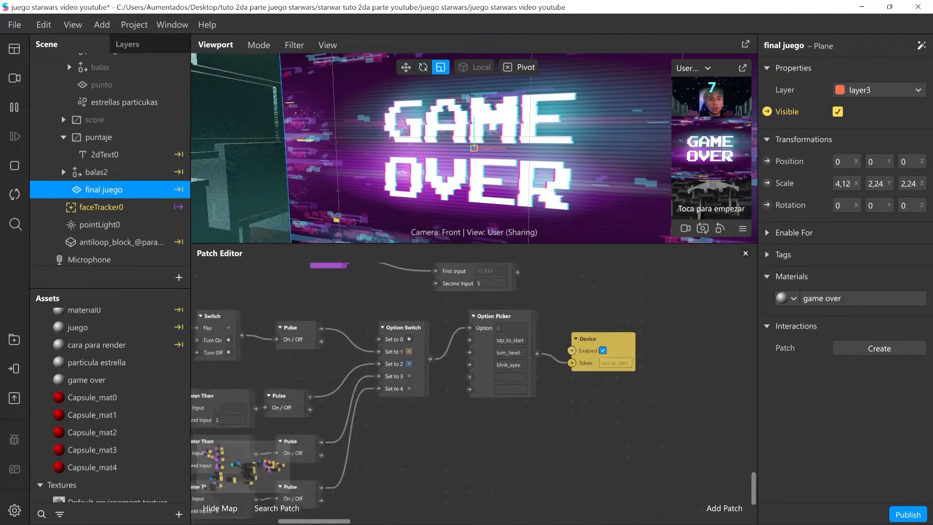
# Review the rest of the patch graph, from the helmet and loop animations to the collider, score counter and game-over patches.
pyautogui.scroll(3, 635, 287)
pyautogui.keyDown('ctrl'); pyautogui.scroll(-2, 629, 333); pyautogui.keyUp('ctrl')
pyautogui.scroll(3, 474, 384)
pyautogui.hscroll(2, 475, 384)
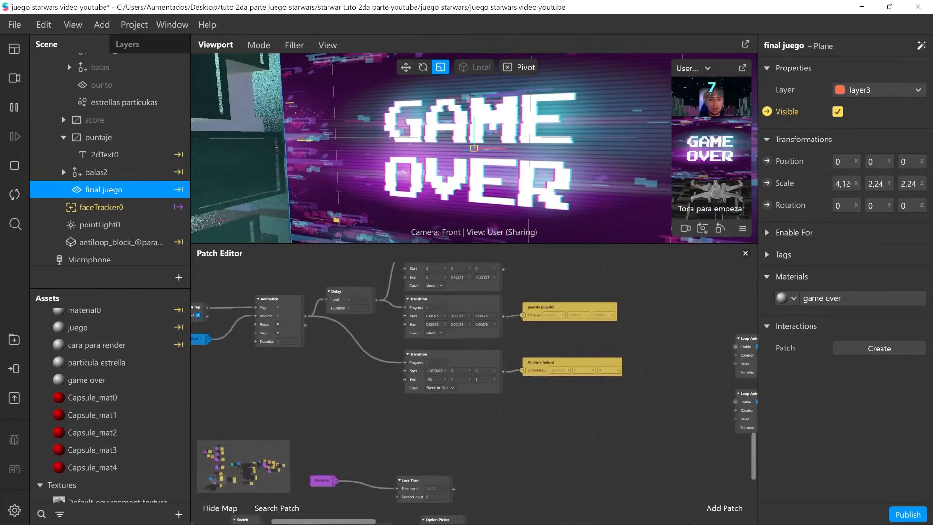
pyautogui.scroll(3, 474, 384)
pyautogui.hscroll(-1, 474, 384)
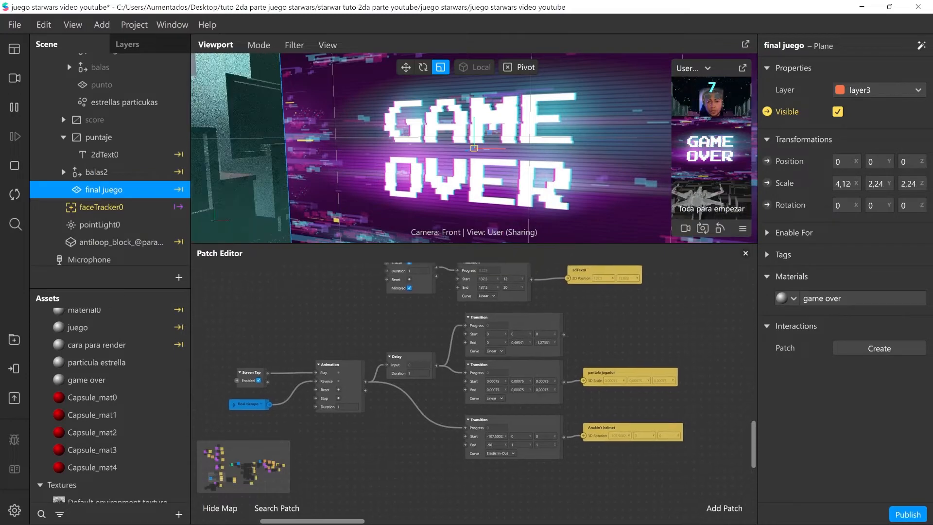
pyautogui.scroll(-3, 474, 384)
pyautogui.hscroll(5, 474, 384)
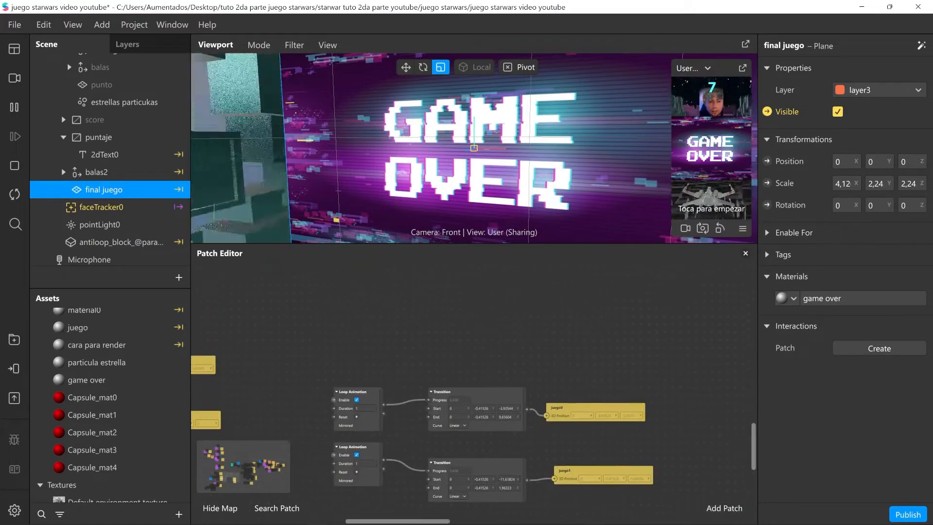
pyautogui.keyDown('ctrl'); pyautogui.scroll(-5, 613, 303); pyautogui.keyUp('ctrl')
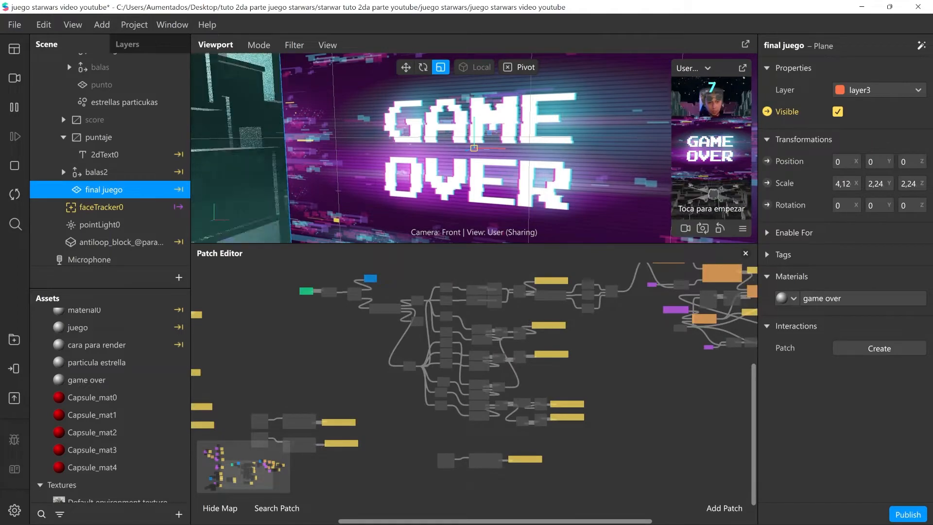
pyautogui.hscroll(5, 612, 304)
pyautogui.scroll(1, 612, 303)
pyautogui.keyDown('ctrl'); pyautogui.scroll(5, 612, 303); pyautogui.keyUp('ctrl')
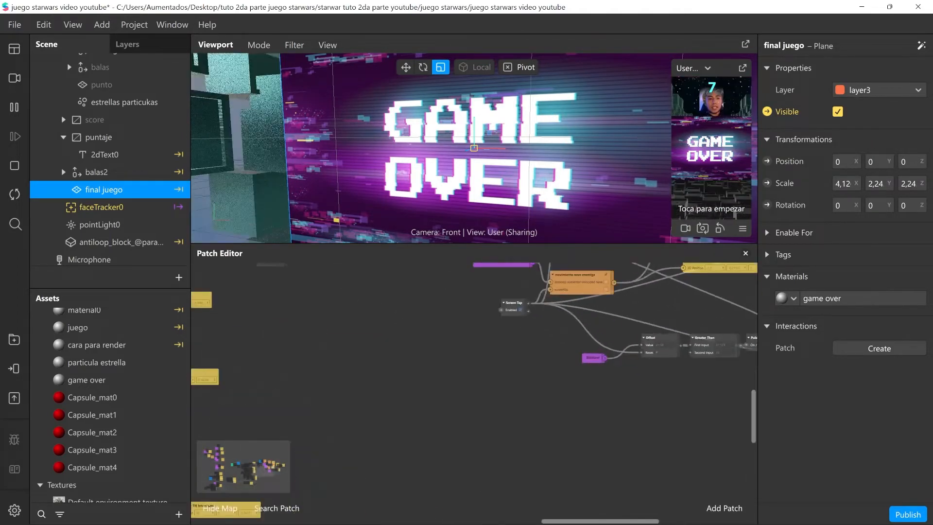
pyautogui.hscroll(5, 474, 379)
pyautogui.scroll(2, 474, 379)
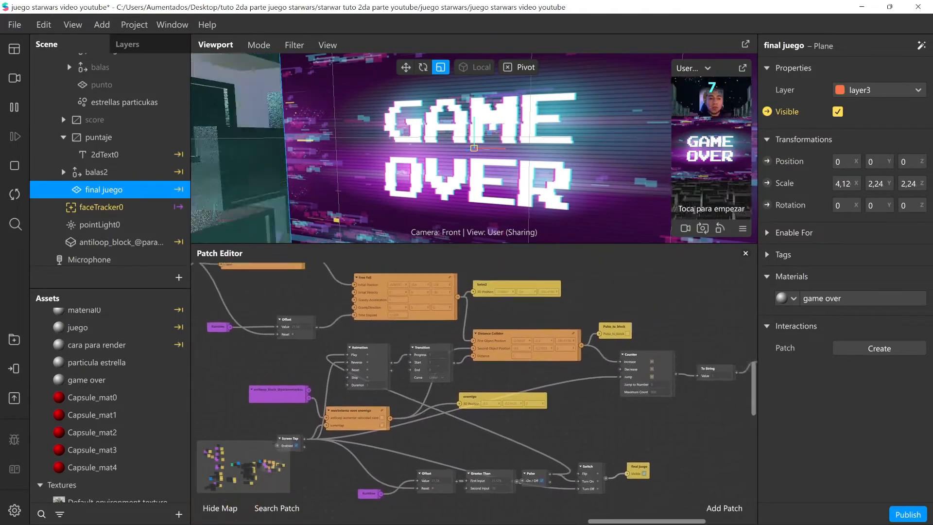
pyautogui.hscroll(-2, 474, 379)
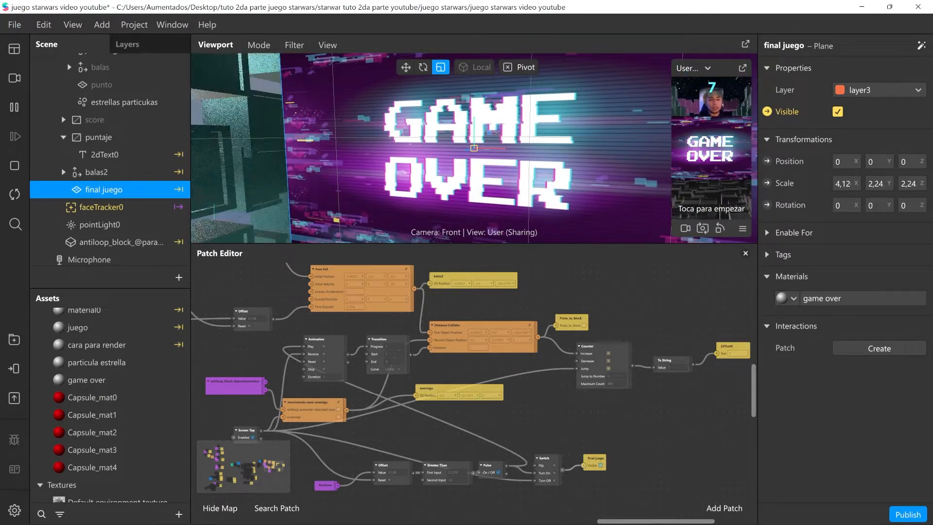
pyautogui.hscroll(-3, 474, 379)
pyautogui.hscroll(3, 473, 379)
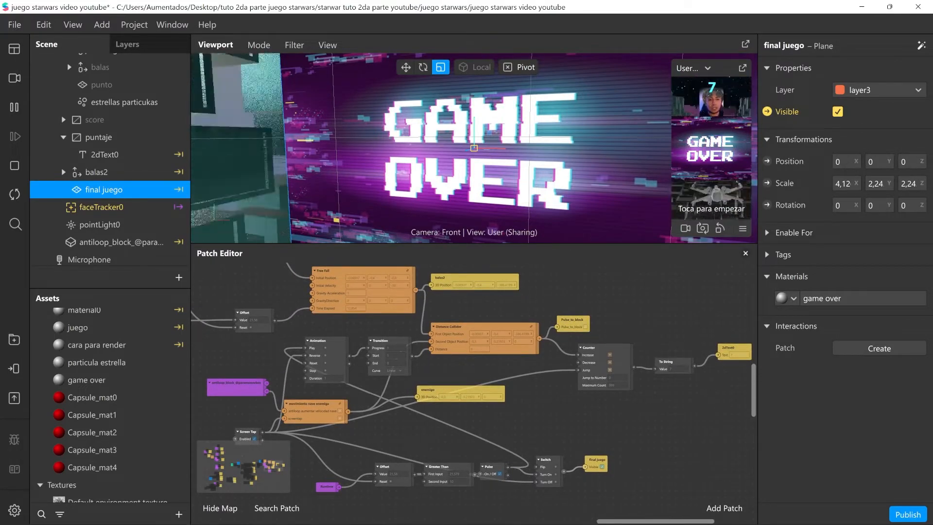
# Shrink the Patch Editor, enlarge the simulated device preview and tap it to play-test the game.
pyautogui.moveTo(474, 243); pyautogui.dragTo(474, 363)
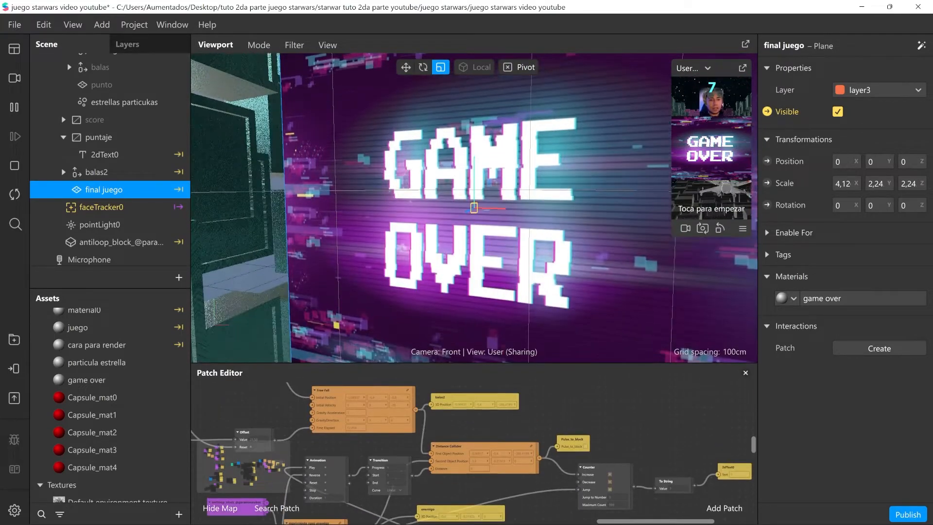
pyautogui.moveTo(672, 236); pyautogui.dragTo(604, 355)
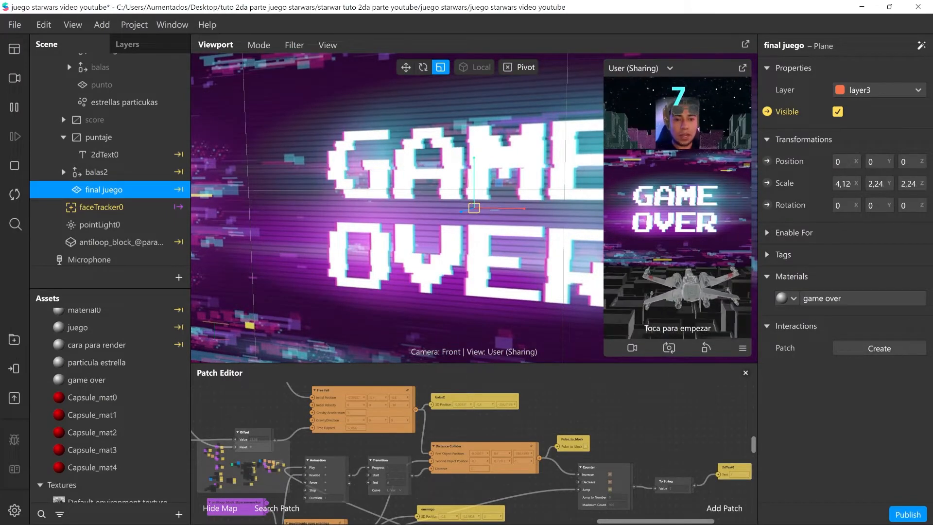
pyautogui.moveTo(474, 362); pyautogui.dragTo(474, 446)
pyautogui.moveTo(604, 356); pyautogui.dragTo(557, 440)
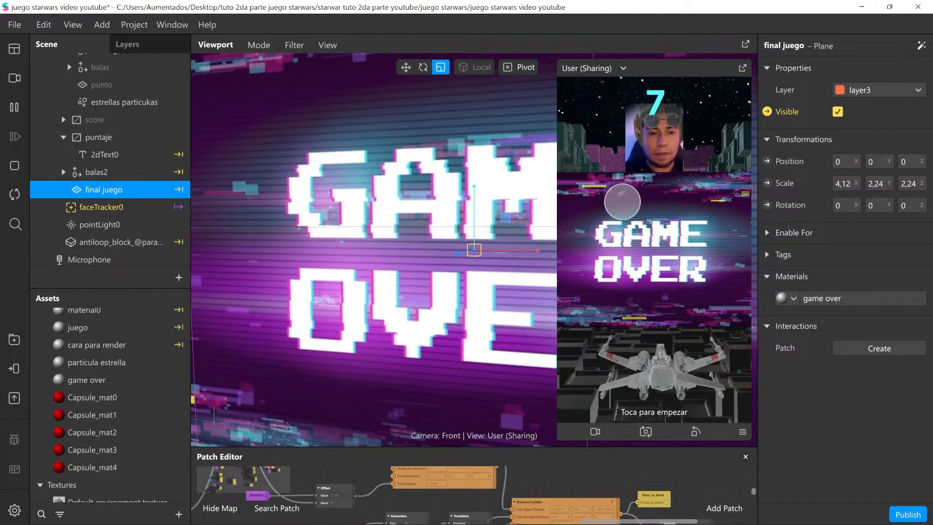
pyautogui.click(622, 202)
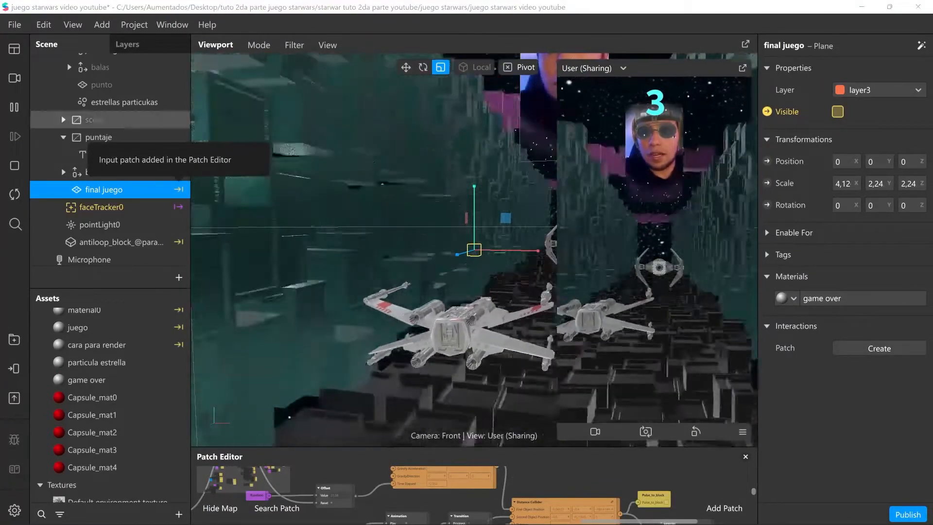
pyautogui.scroll(5, 146, 160)
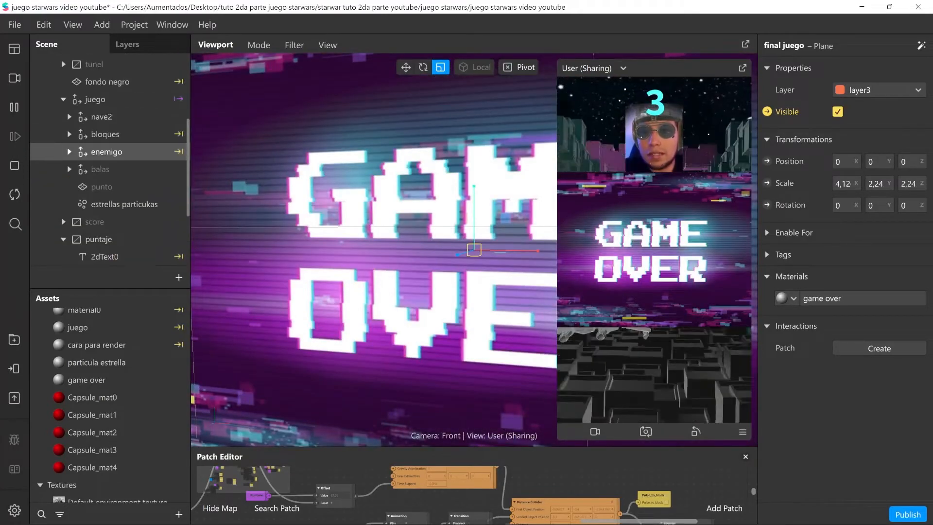
# Hide plane0 in the balas2 group.
pyautogui.click(69, 169)
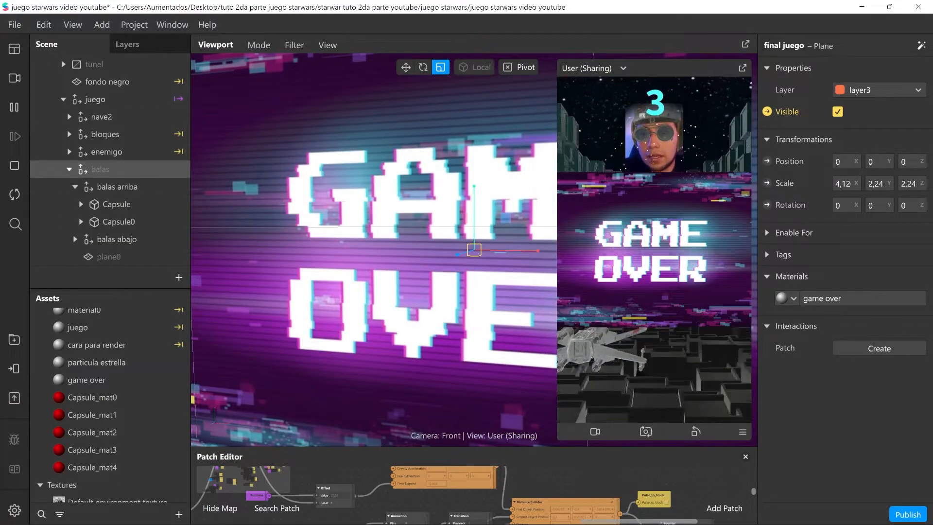
pyautogui.click(69, 169)
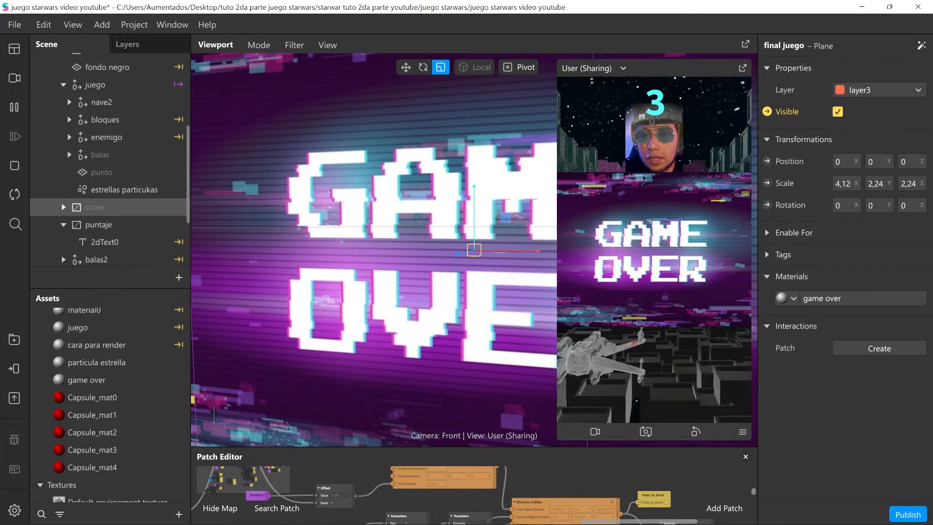
pyautogui.scroll(-1, 107, 209)
pyautogui.scroll(-3, 107, 192)
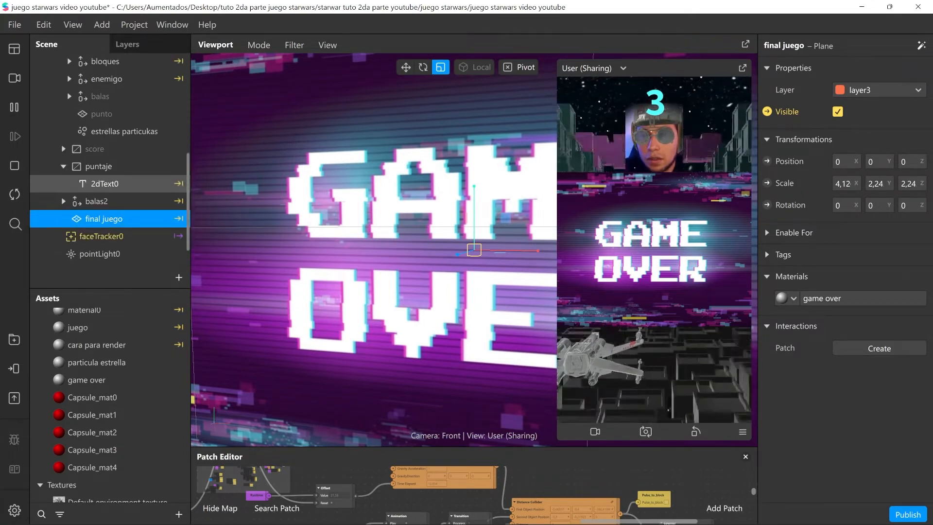
pyautogui.click(63, 201)
pyautogui.scroll(-2, 107, 224)
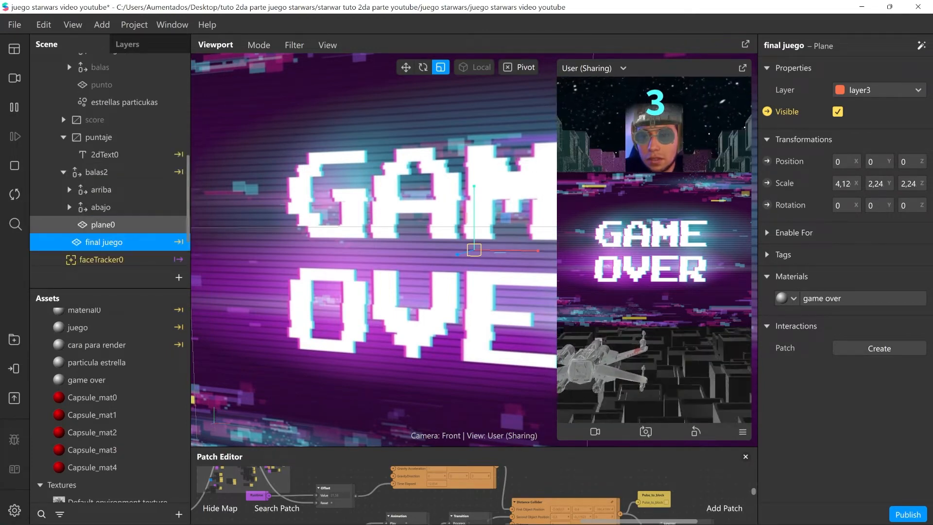
pyautogui.click(107, 225)
pyautogui.click(838, 112)
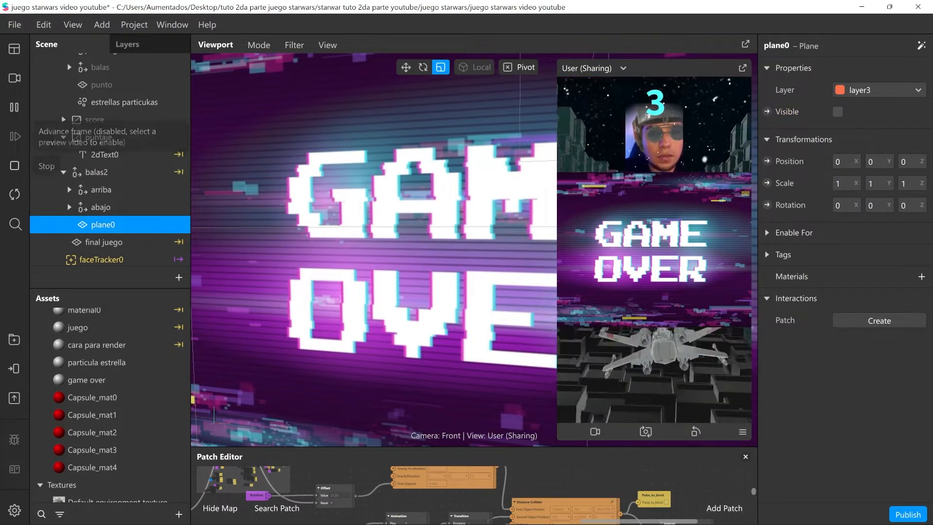
# Hide plane1 in the enemigo group.
pyautogui.scroll(4, 107, 126)
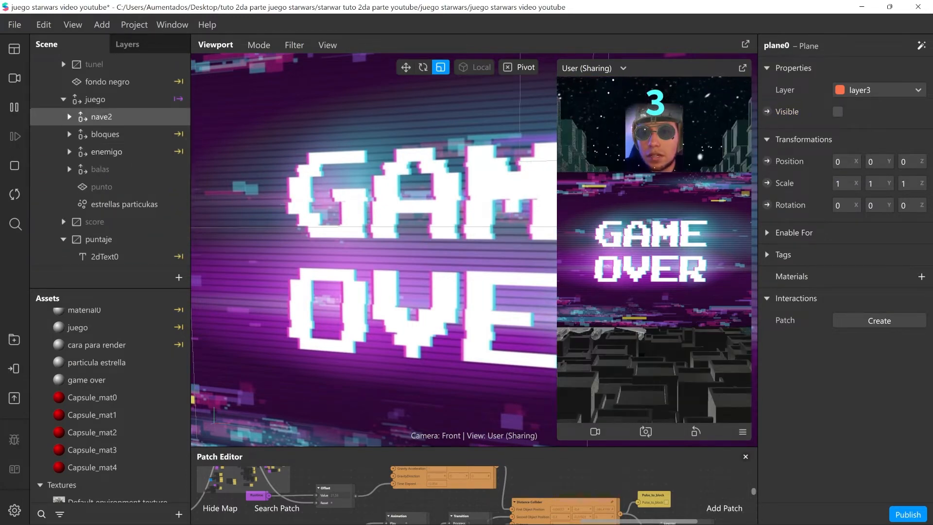
pyautogui.click(69, 152)
pyautogui.click(108, 186)
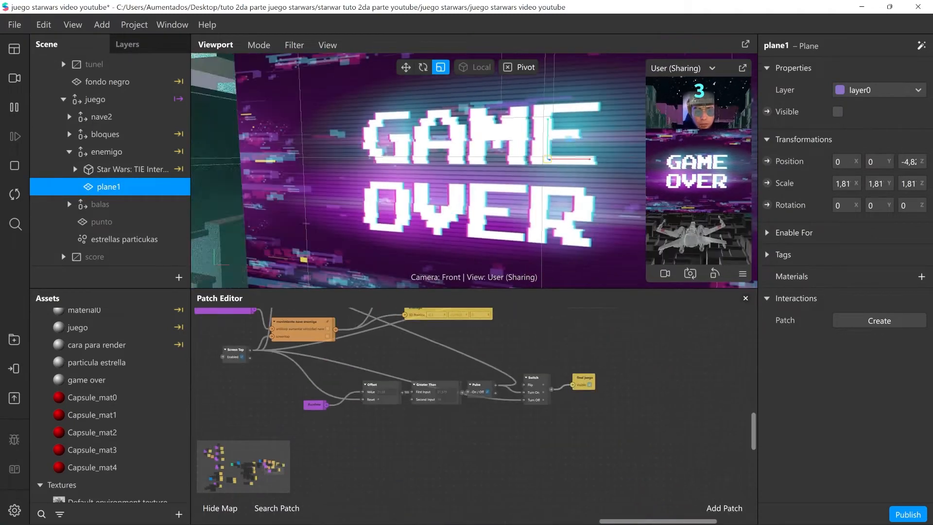
# Set the second input of the Greater Than patch in the game-over timer to 30.
pyautogui.scroll(3, 448, 435)
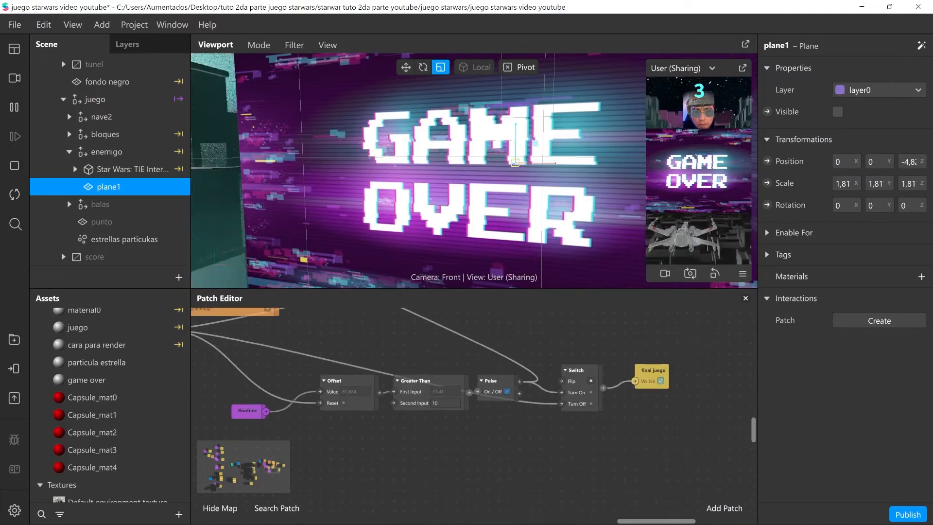
pyautogui.click(431, 381)
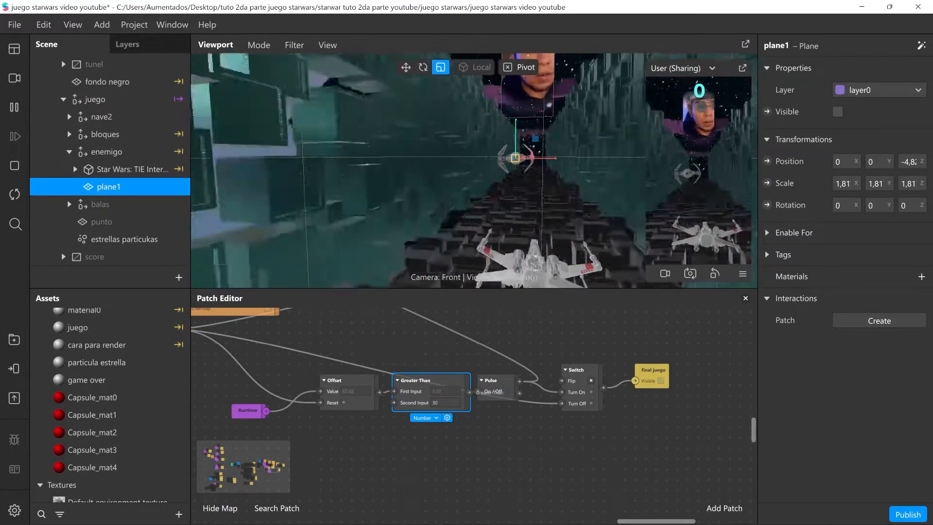
# Shrink the Patch Editor, enlarge the simulated device preview, and play-test a full round, tapping the simulated screen to restart after game over.
pyautogui.moveTo(473, 290); pyautogui.dragTo(474, 454)
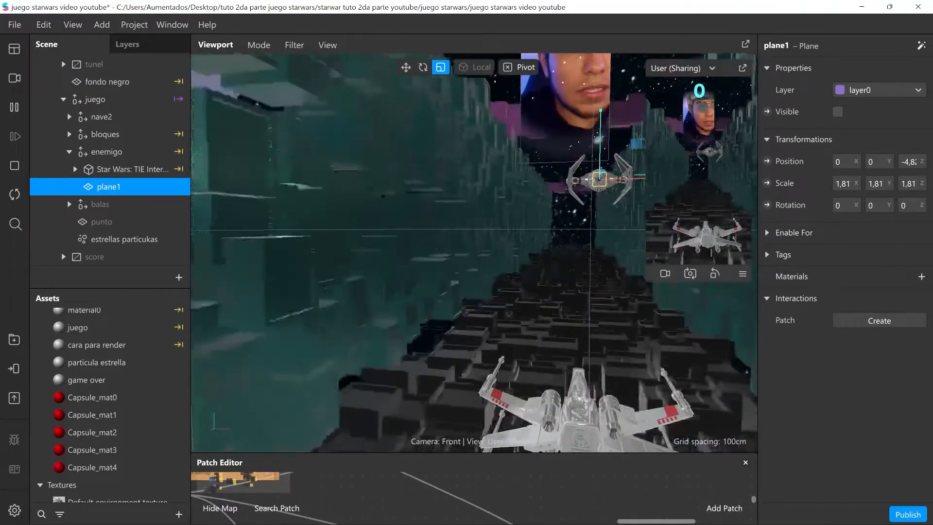
pyautogui.click(640, 229)
pyautogui.moveTo(646, 230); pyautogui.dragTo(568, 234)
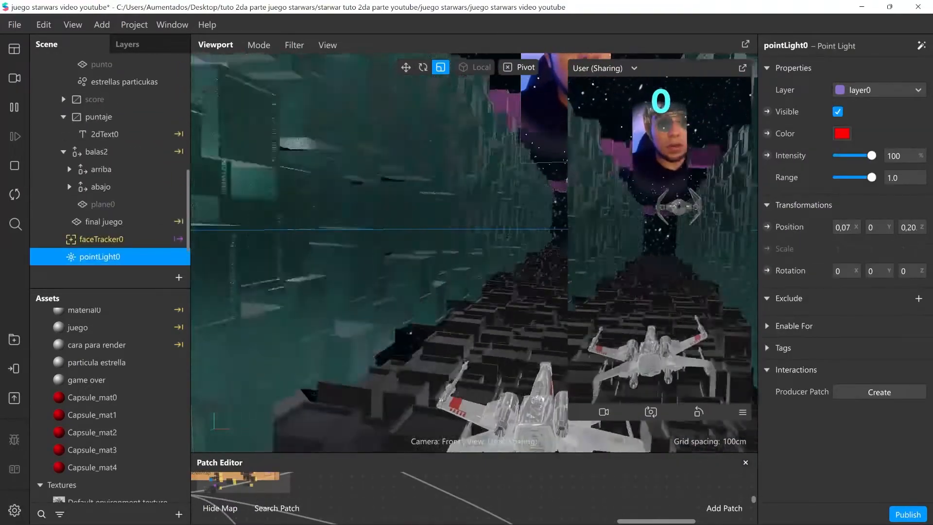
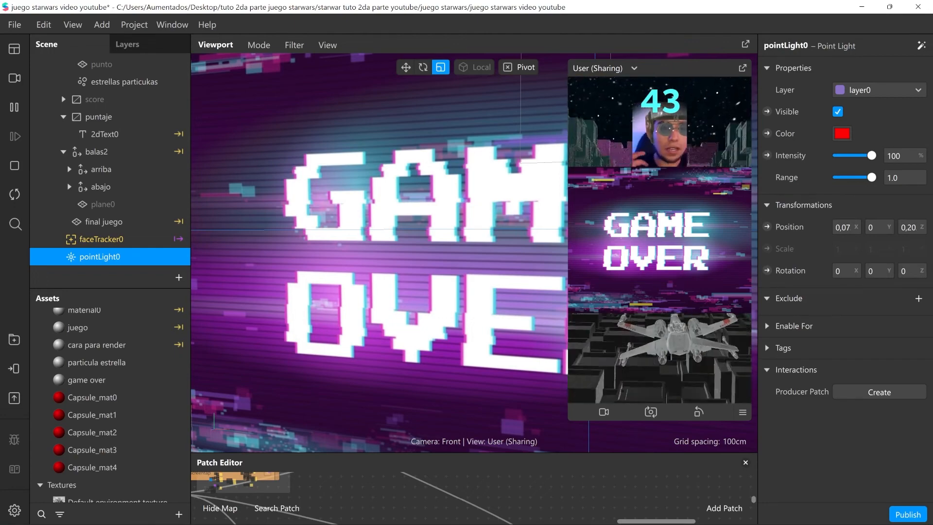
pyautogui.click(620, 178)
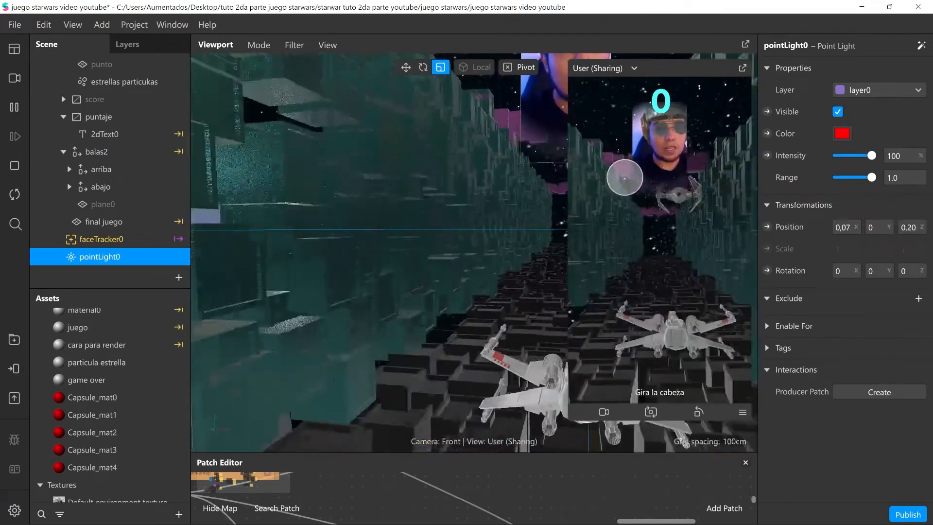